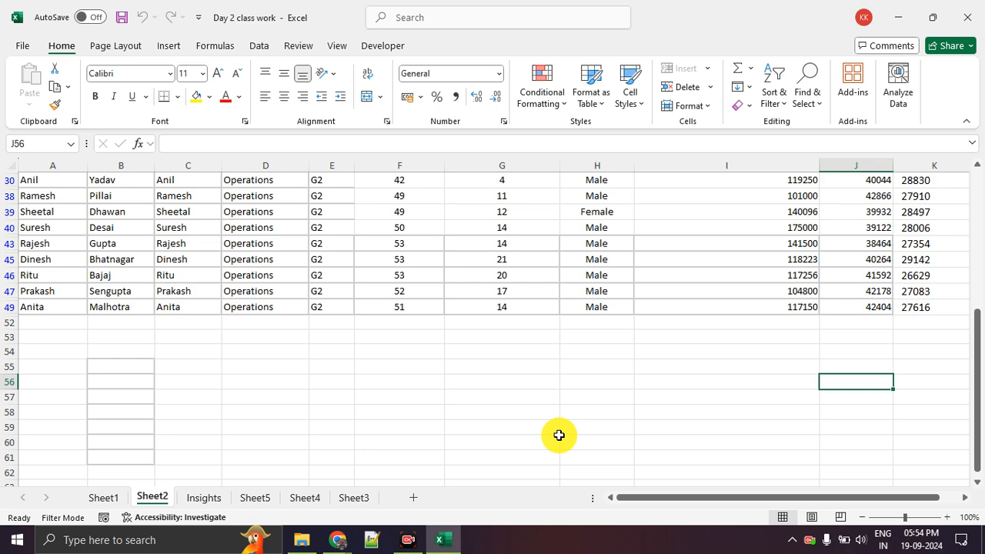
Examine the columns of the filtered employee table at 120% zoom, including names, initials, gender and CTC
{"action": "scroll", "coordinate": [559, 435], "scroll_direction": "up", "scroll_amount": 10}
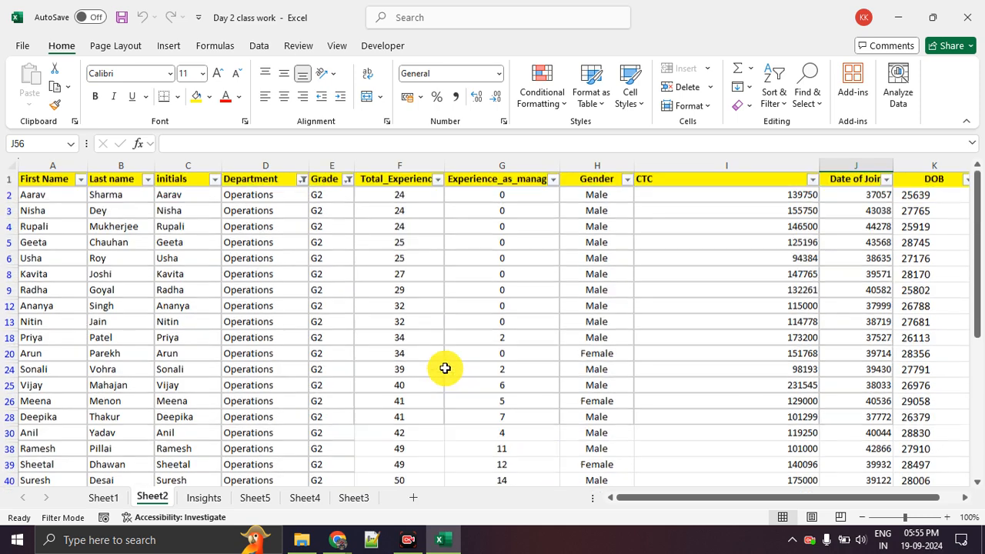
{"action": "left_click_drag", "start_coordinate": [47, 212], "coordinate": [64, 338]}
{"action": "left_click_drag", "start_coordinate": [115, 214], "coordinate": [116, 356]}
{"action": "left_click_drag", "start_coordinate": [178, 227], "coordinate": [186, 309]}
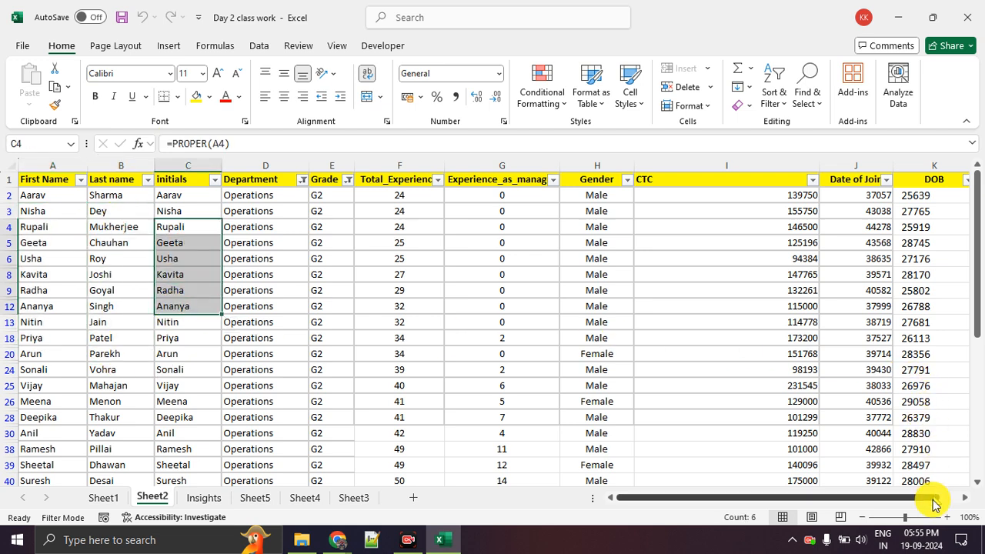
{"action": "left_click", "coordinate": [947, 517]}
{"action": "left_click", "coordinate": [947, 517]}
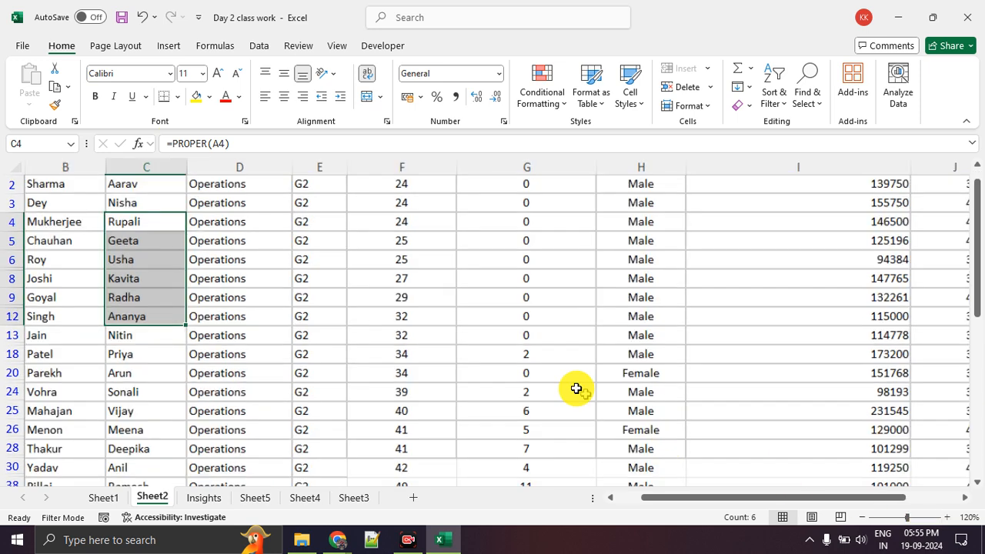
{"action": "scroll", "coordinate": [453, 329], "scroll_direction": "up", "scroll_amount": 1}
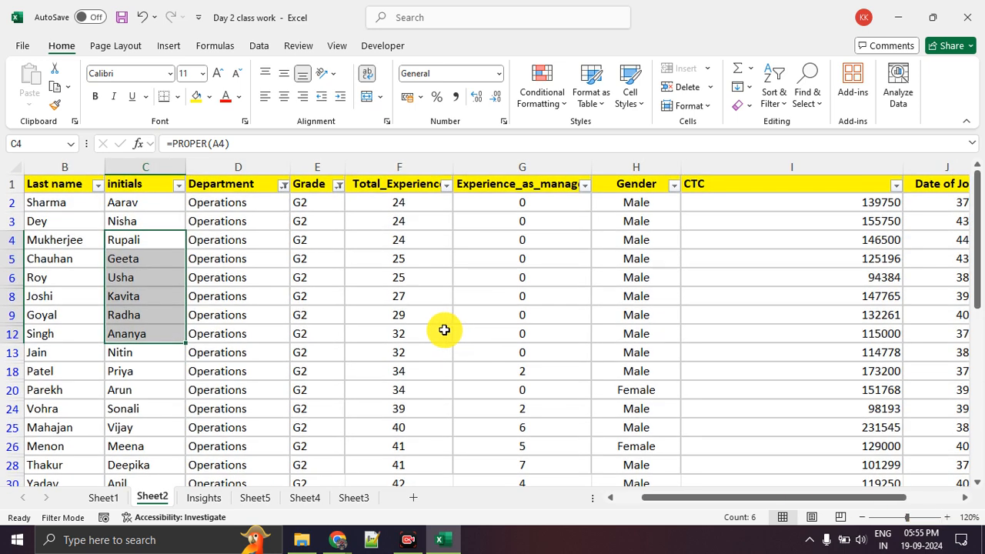
{"action": "left_click_drag", "start_coordinate": [636, 258], "coordinate": [644, 390]}
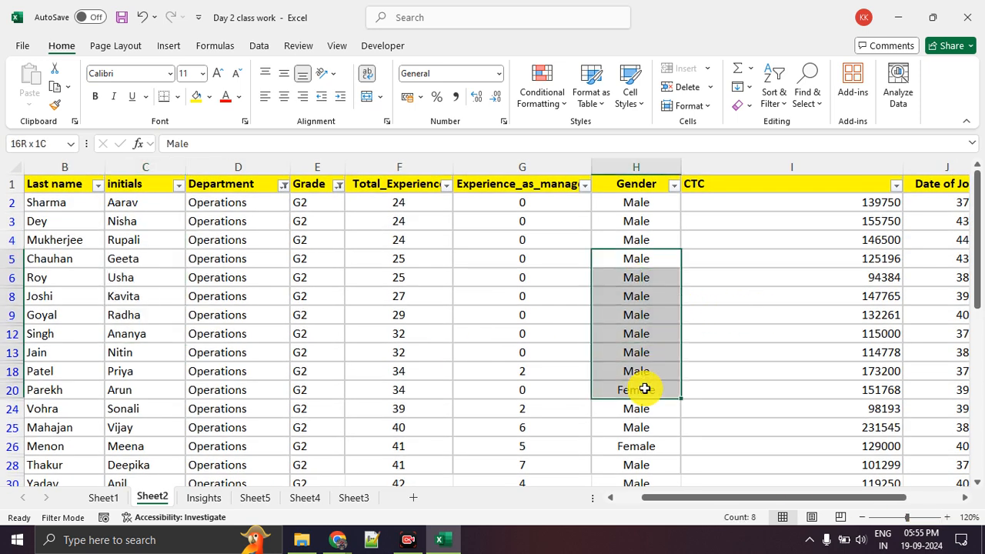
{"action": "left_click_drag", "start_coordinate": [766, 262], "coordinate": [766, 358]}
{"action": "left_click", "coordinate": [793, 406]}
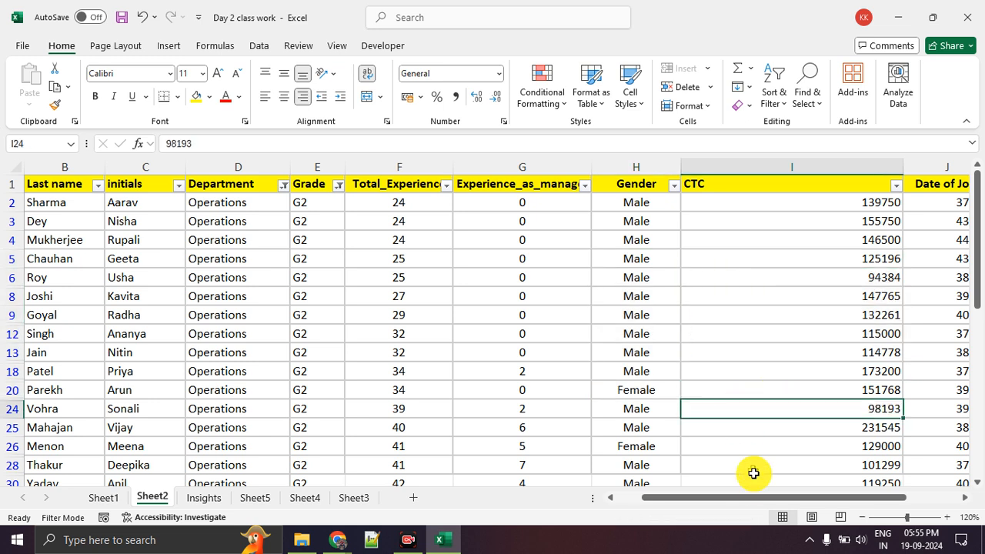
{"action": "left_click_drag", "start_coordinate": [752, 498], "coordinate": [573, 512]}
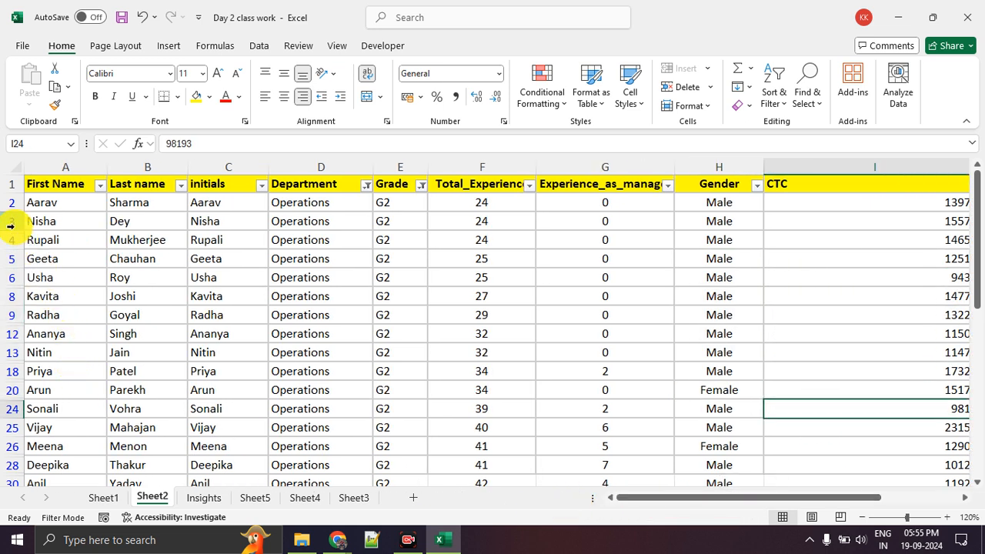
Examine individual employee records across their rows, including rows 3 to 9 and the full record in row 13
{"action": "left_click_drag", "start_coordinate": [11, 221], "coordinate": [9, 314]}
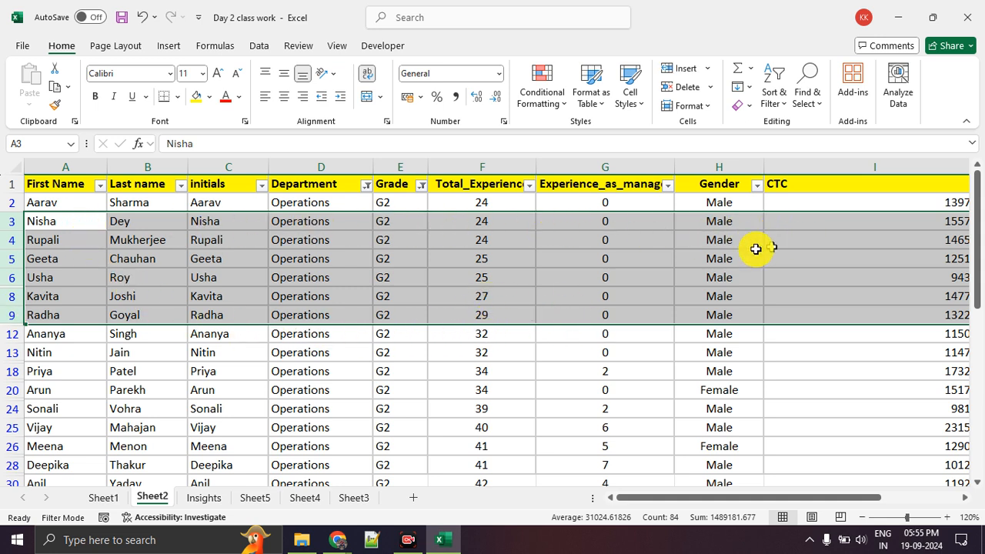
{"action": "left_click", "coordinate": [387, 372]}
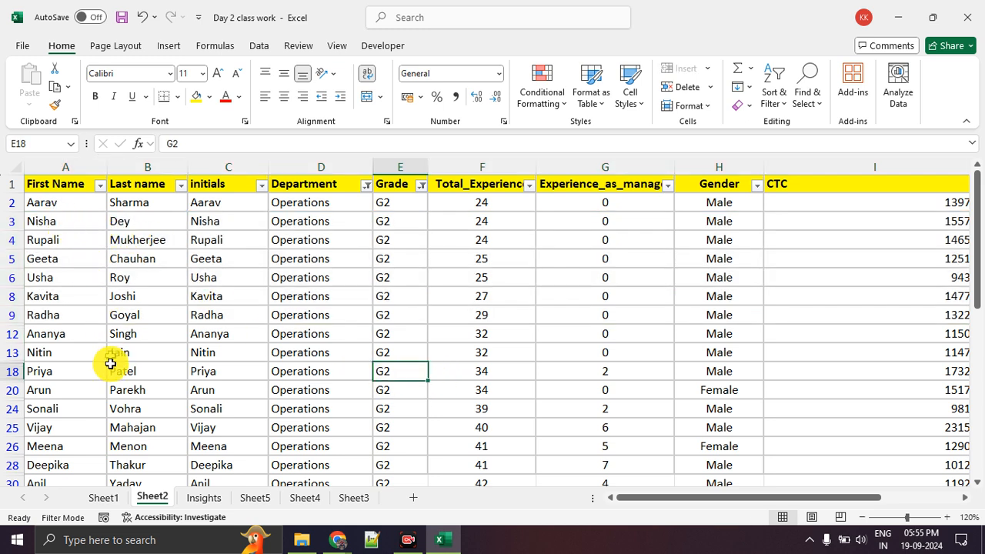
{"action": "left_click_drag", "start_coordinate": [74, 357], "coordinate": [752, 345]}
{"action": "left_click", "coordinate": [748, 406]}
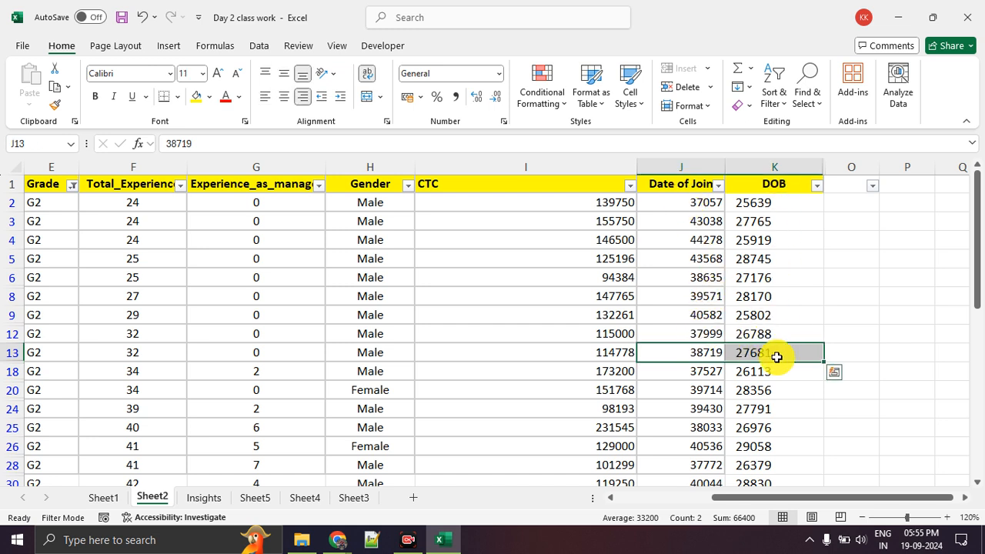
{"action": "left_click_drag", "start_coordinate": [817, 498], "coordinate": [585, 501]}
{"action": "left_click", "coordinate": [35, 352]}
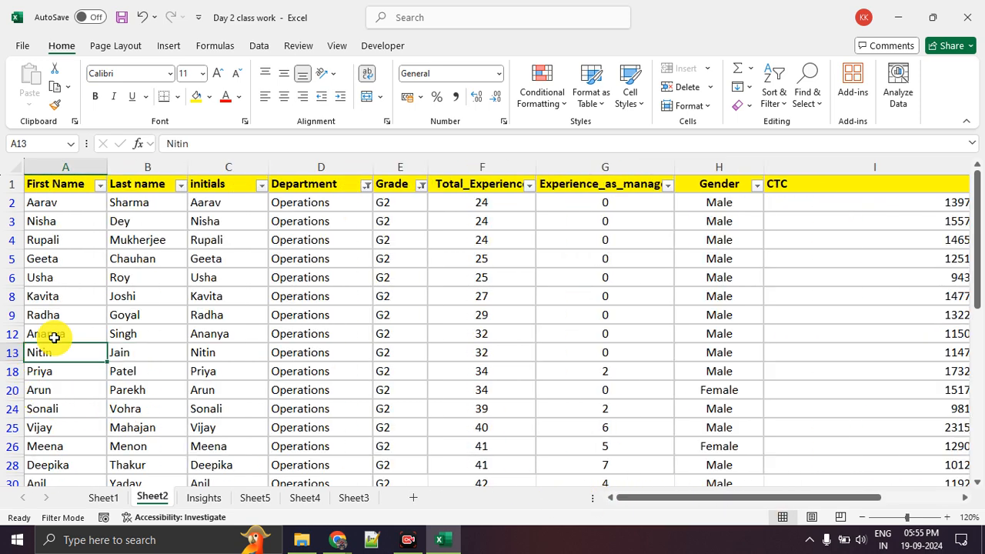
{"action": "left_click", "coordinate": [10, 296]}
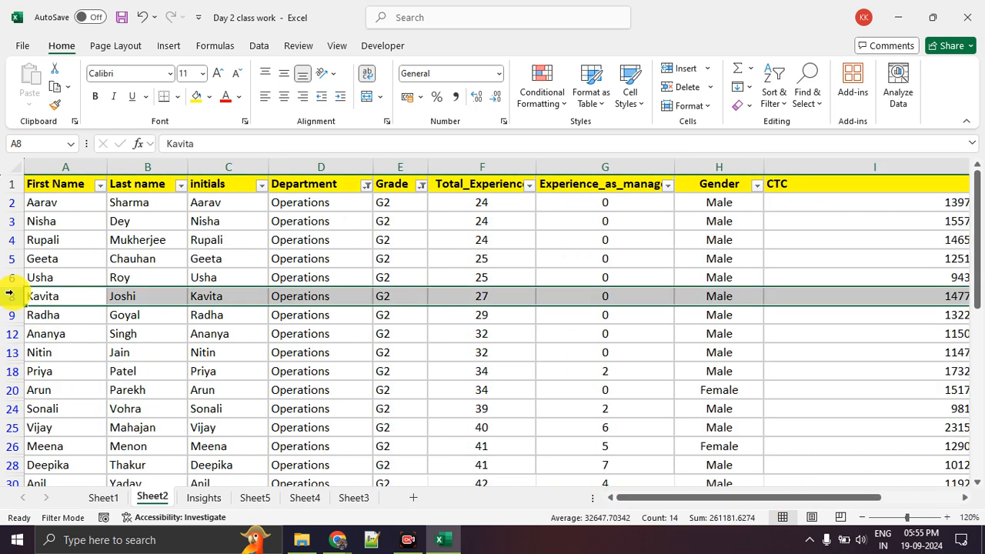
{"action": "left_click", "coordinate": [192, 371]}
{"action": "left_click_drag", "start_coordinate": [66, 296], "coordinate": [719, 291]}
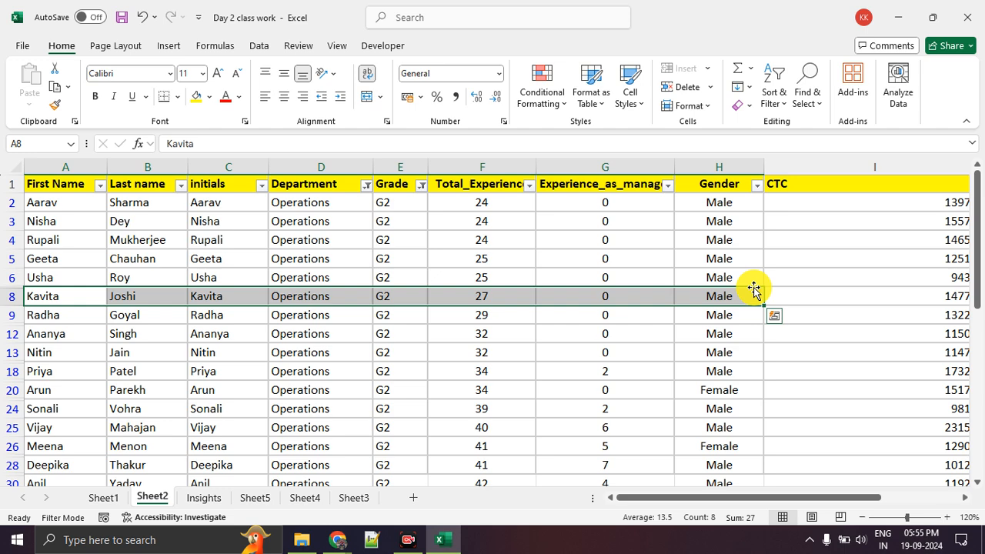
{"action": "left_click", "coordinate": [742, 358]}
{"action": "left_click", "coordinate": [801, 304]}
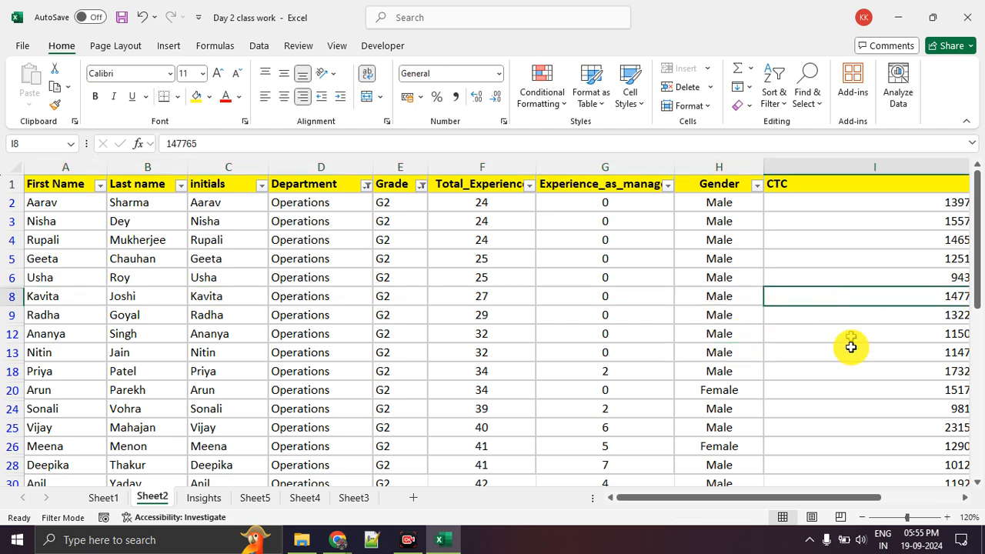
{"action": "left_click_drag", "start_coordinate": [789, 499], "coordinate": [764, 500]}
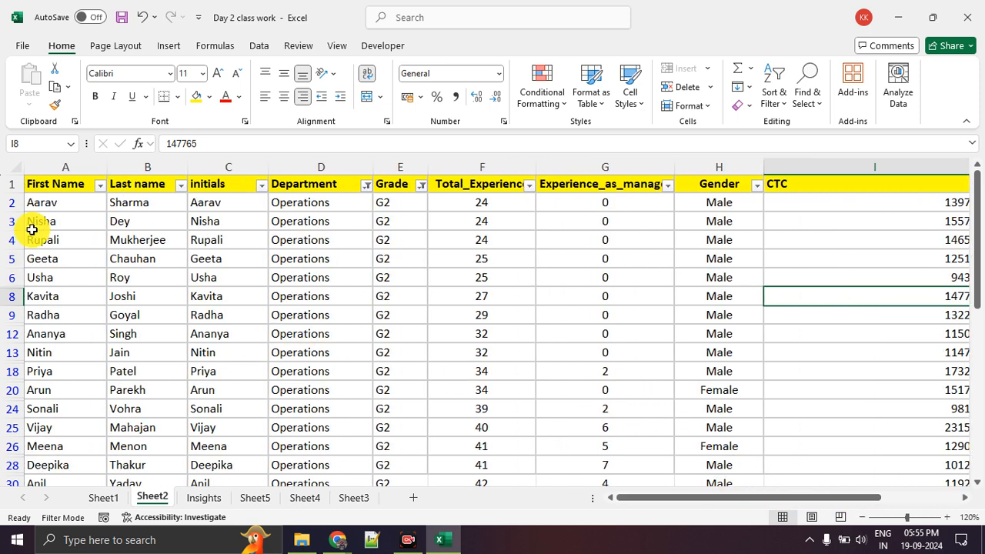
Compare the name and initials columns with the complete records in rows 5 to 8, down to the table's end
{"action": "left_click_drag", "start_coordinate": [43, 221], "coordinate": [38, 428]}
{"action": "left_click", "coordinate": [153, 246], "text": "ctrl"}
{"action": "left_click_drag", "start_coordinate": [153, 273], "coordinate": [154, 371]}
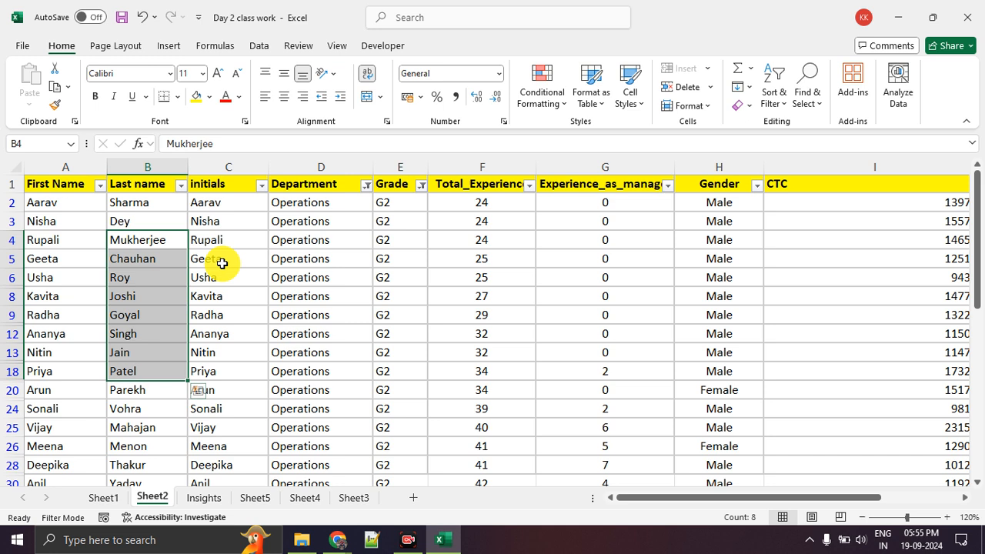
{"action": "left_click_drag", "start_coordinate": [220, 260], "coordinate": [223, 353]}
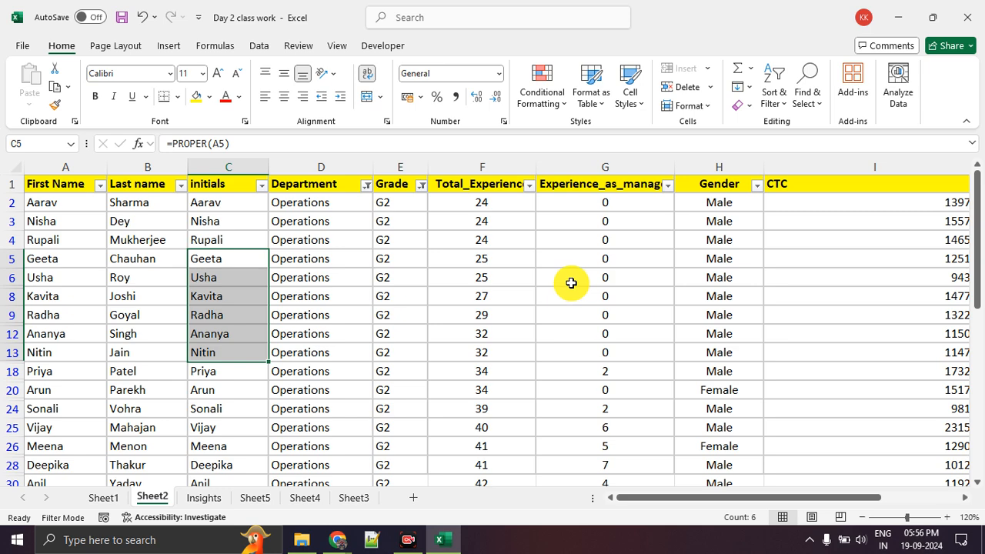
{"action": "left_click", "coordinate": [528, 297]}
{"action": "left_click_drag", "start_coordinate": [52, 258], "coordinate": [968, 302]}
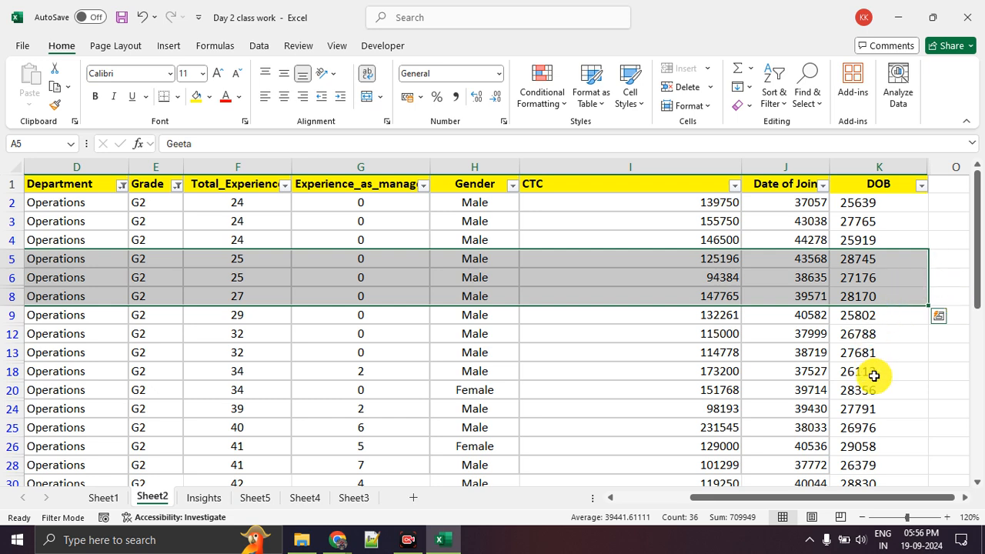
{"action": "left_click_drag", "start_coordinate": [831, 499], "coordinate": [736, 498]}
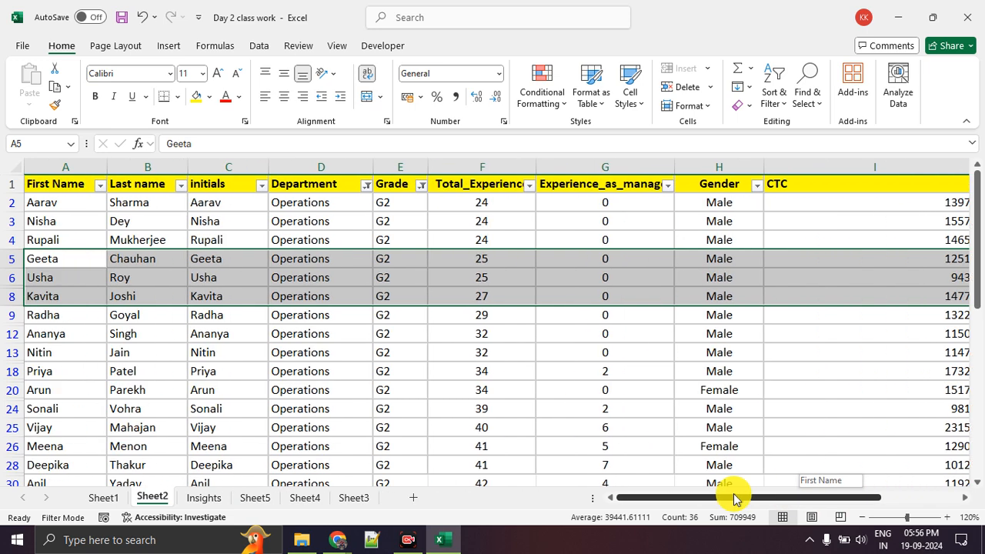
{"action": "left_click", "coordinate": [477, 429]}
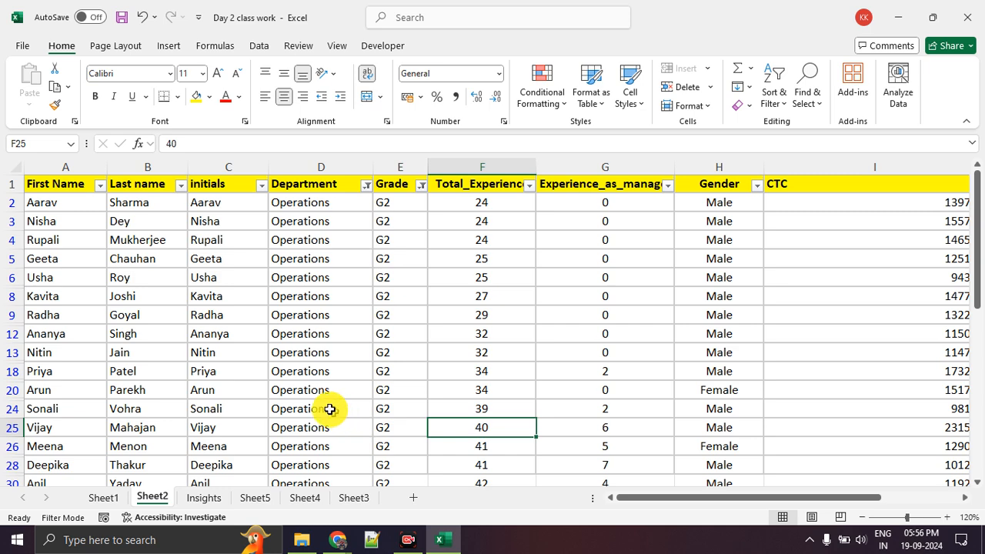
{"action": "scroll", "coordinate": [223, 362], "scroll_direction": "down", "scroll_amount": 5}
{"action": "scroll", "coordinate": [231, 356], "scroll_direction": "down", "scroll_amount": 3}
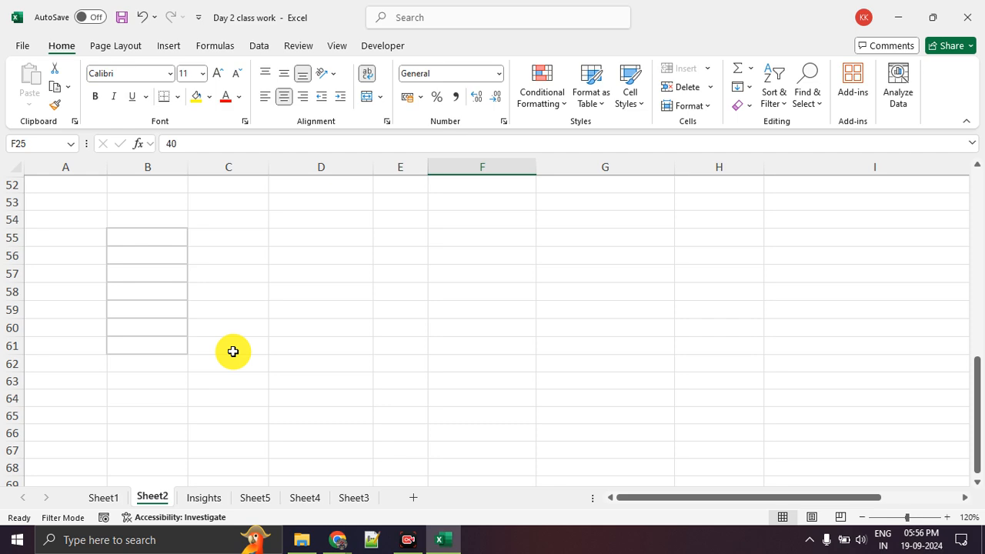
Switch to Sheet1 and examine the Profit values of the Sample Super Store Dataset in L3:L21
{"action": "left_click", "coordinate": [100, 499]}
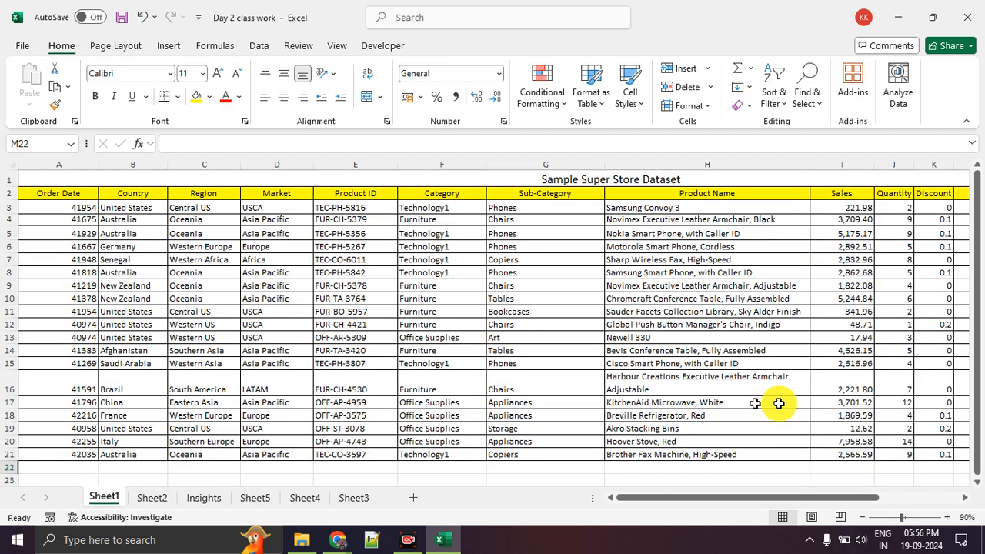
{"action": "left_click_drag", "start_coordinate": [842, 498], "coordinate": [920, 504]}
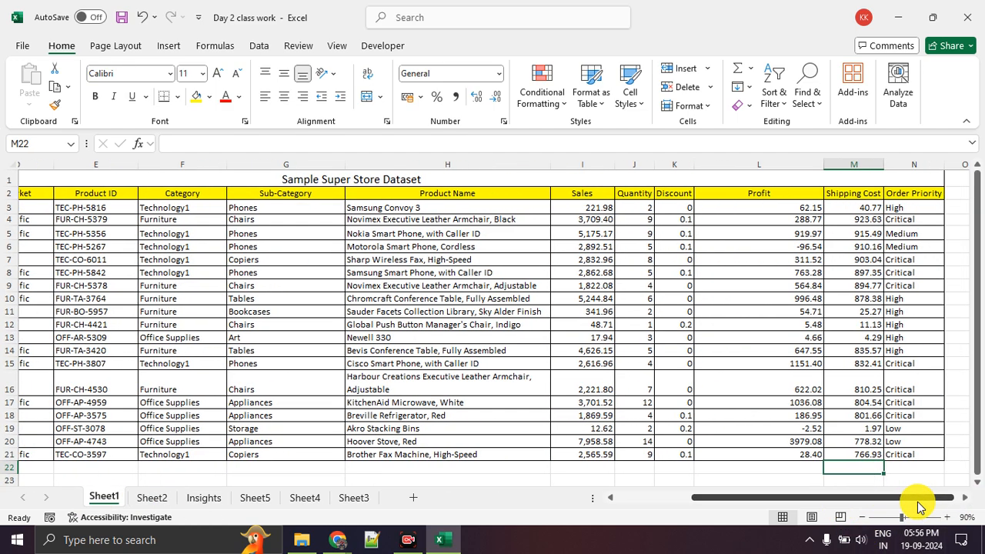
{"action": "left_click", "coordinate": [793, 214]}
{"action": "left_click_drag", "start_coordinate": [793, 214], "coordinate": [785, 452]}
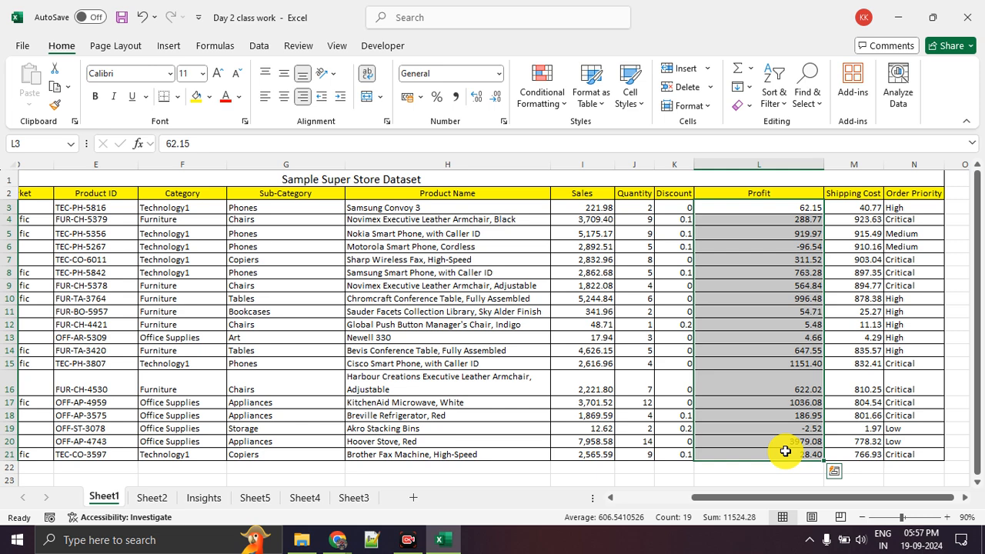
Enter "Data Understading" in cell G28 below the dataset as the first topic of a list
{"action": "scroll", "coordinate": [454, 365], "scroll_direction": "down", "scroll_amount": 5}
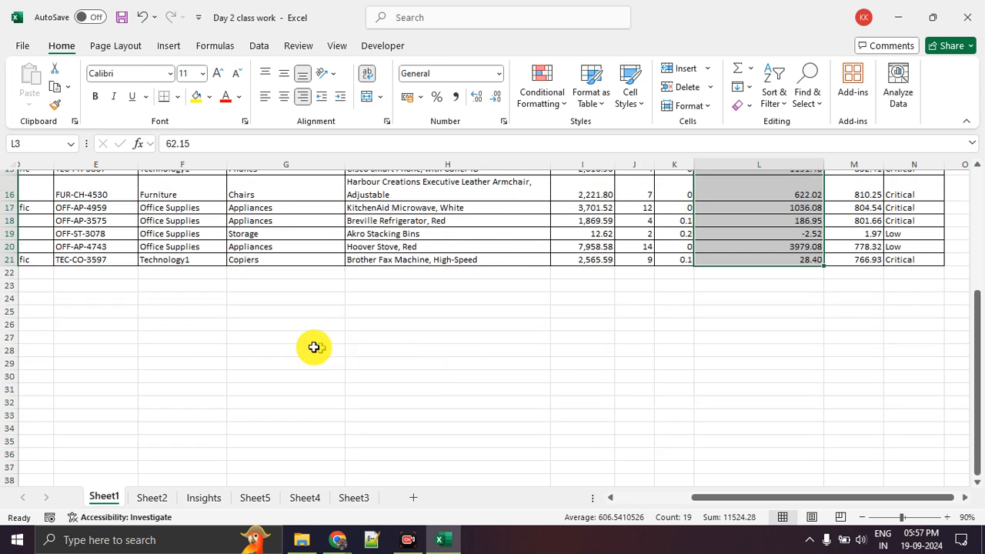
{"action": "left_click", "coordinate": [307, 346]}
{"action": "type", "text": "Data nderstai"}
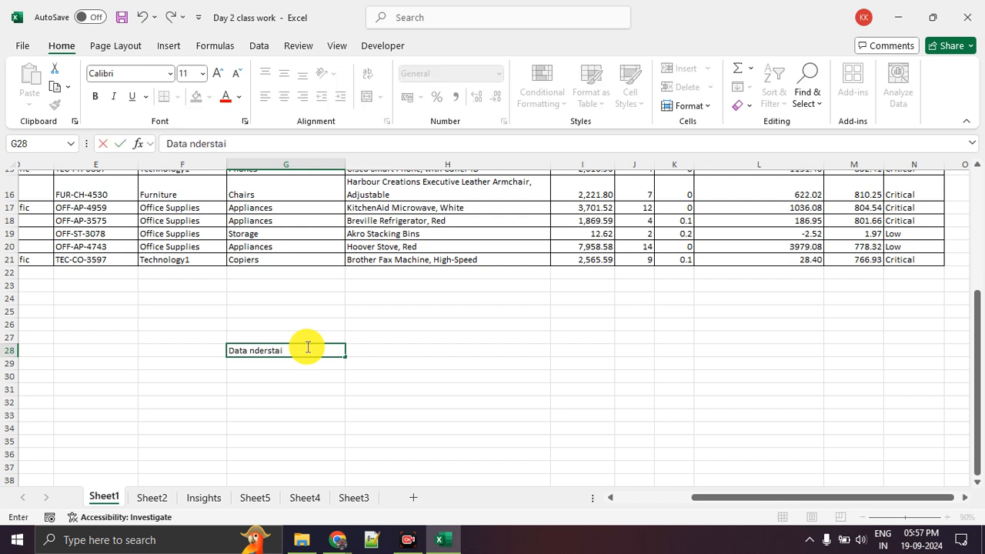
{"action": "key", "text": "BackSpace"}
{"action": "key", "text": "BackSpace"}
{"action": "key", "text": "BackSpace"}
{"action": "key", "text": "BackSpace"}
{"action": "key", "text": "BackSpace"}
{"action": "key", "text": "BackSpace"}
{"action": "type", "text": "Understading"}
{"action": "key", "text": "Return"}
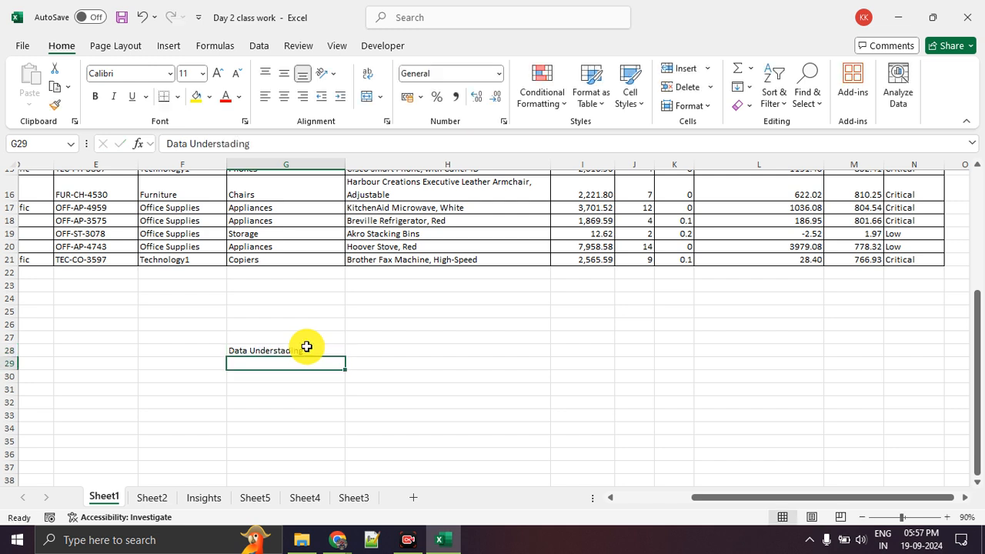
Add "Data Fromating" to the topic list in cell G29
{"action": "type", "text": "Dayy"}
{"action": "key", "text": "BackSpace"}
{"action": "key", "text": "BackSpace"}
{"action": "key", "text": "BackSpace"}
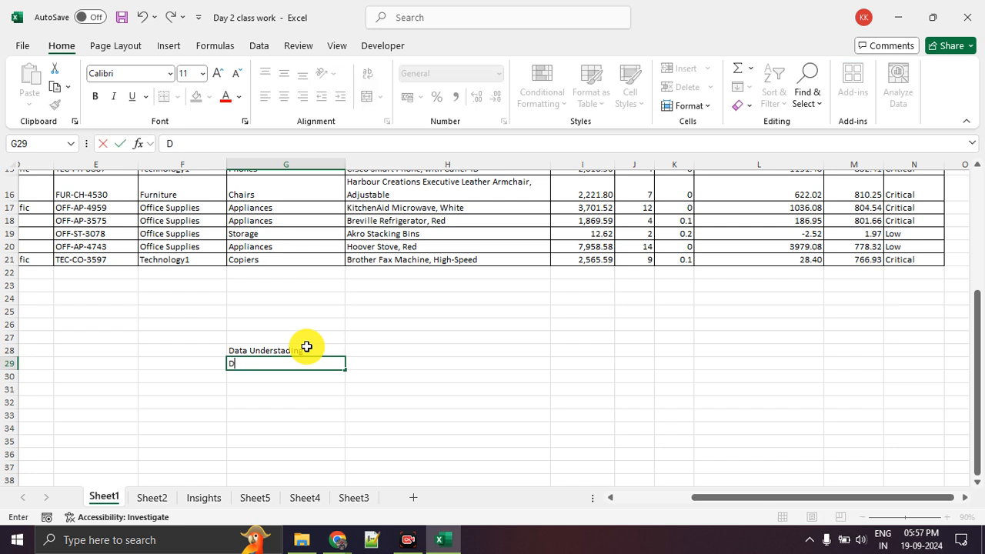
{"action": "type", "text": "ata Fromating"}
{"action": "key", "text": "Return"}
Add "Quick Insights using Sort and Filter" to the topic list in cell G30
{"action": "type", "text": "Quic"}
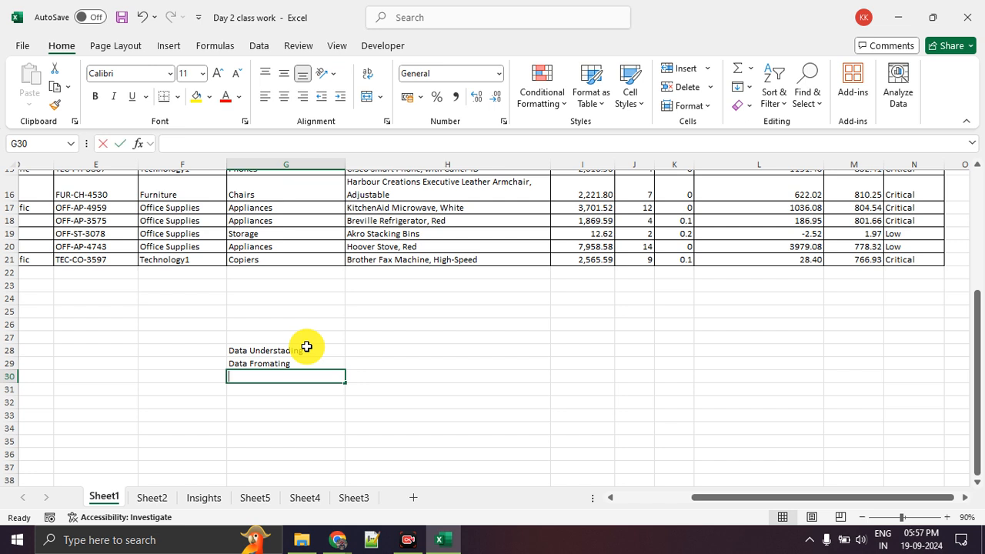
{"action": "type", "text": "k Insights using Sort and Filter"}
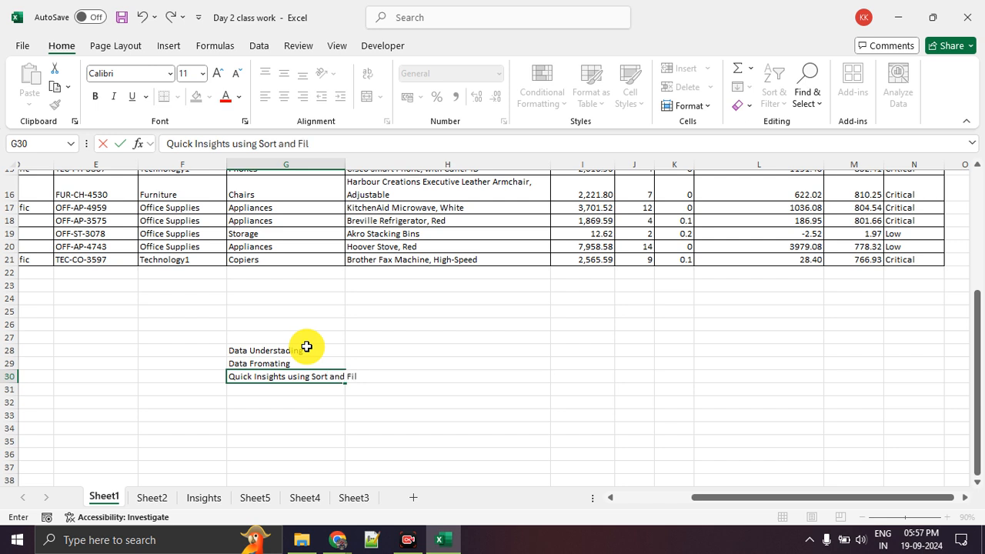
{"action": "key", "text": "Return"}
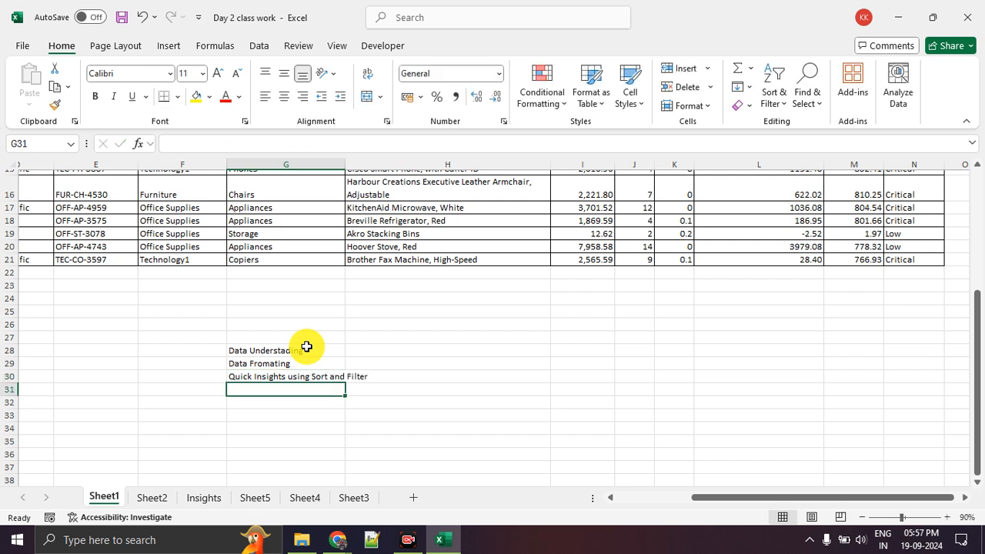
Add "Data Conslidation" in cell G31 and "Data Summerisation" in cell G32 to the topic list
{"action": "type", "text": "Data C"}
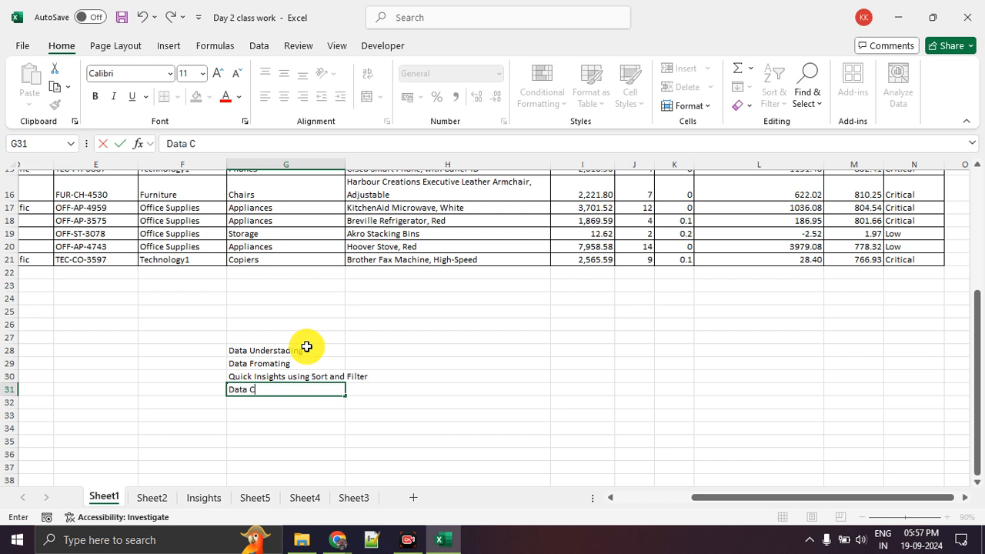
{"action": "type", "text": "onslidation"}
{"action": "key", "text": "Return"}
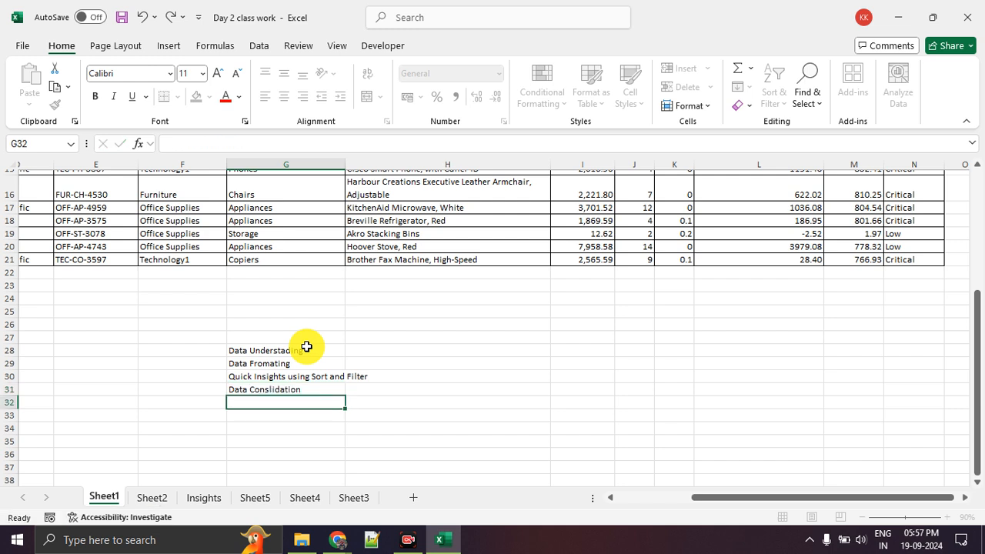
{"action": "type", "text": "Data Summe"}
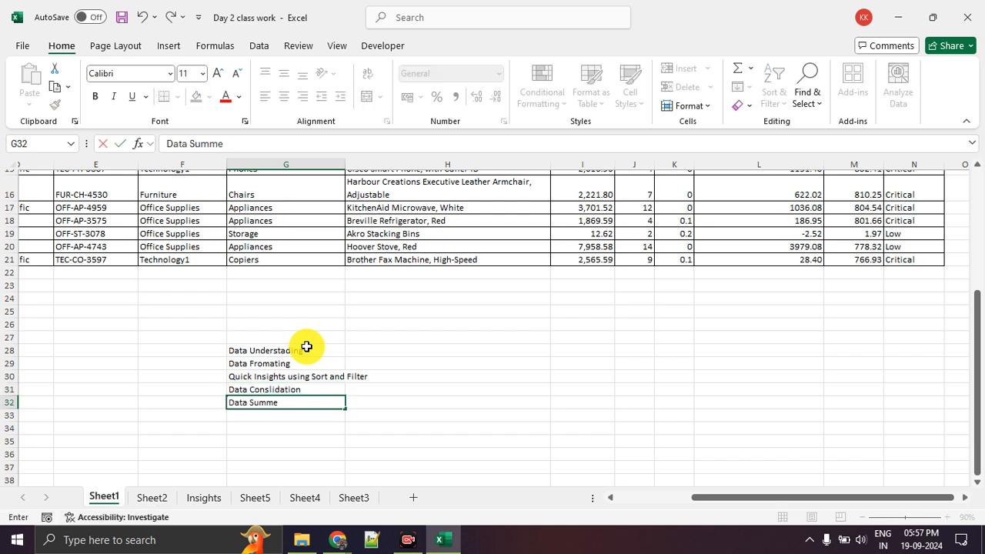
{"action": "type", "text": "risation"}
{"action": "key", "text": "Return"}
Add "Data Visualsiation" to the topic list in cell G33 and look over the list in G28:G33
{"action": "type", "text": "Data Visua"}
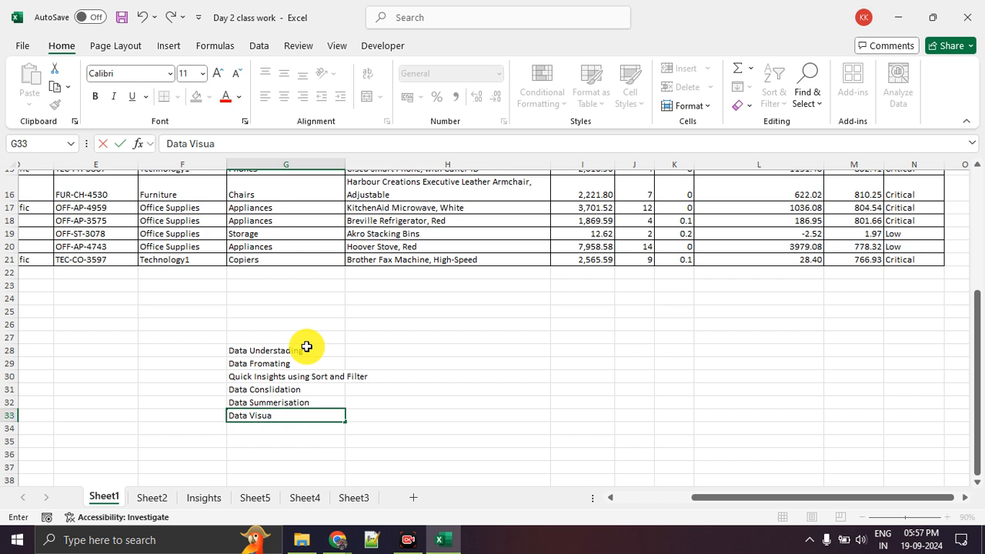
{"action": "type", "text": "isa"}
{"action": "key", "text": "BackSpace"}
{"action": "key", "text": "BackSpace"}
{"action": "type", "text": "alsiation"}
{"action": "key", "text": "Return"}
{"action": "left_click_drag", "start_coordinate": [306, 347], "coordinate": [306, 417]}
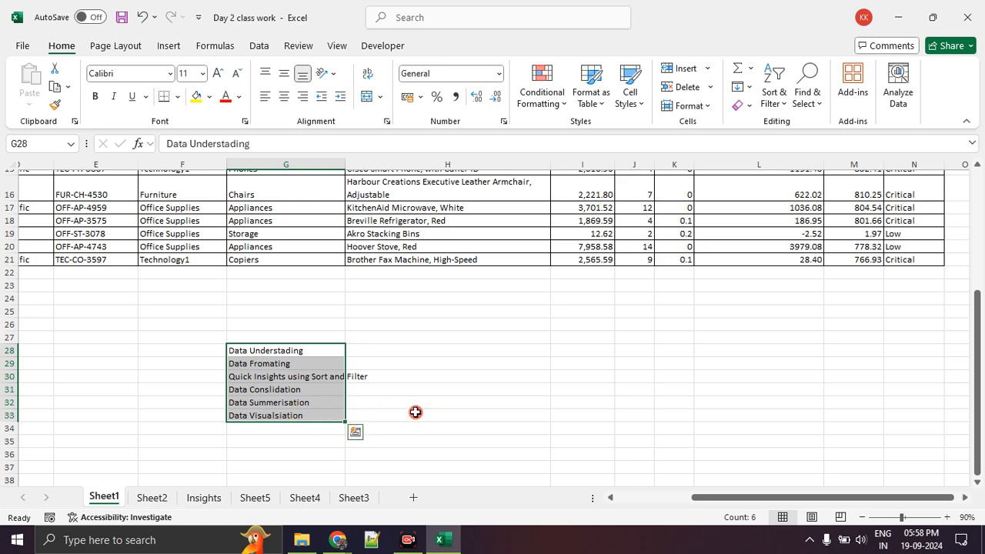
{"action": "left_click", "coordinate": [416, 413]}
{"action": "left_click", "coordinate": [306, 349]}
{"action": "scroll", "coordinate": [166, 399], "scroll_direction": "up", "scroll_amount": 5}
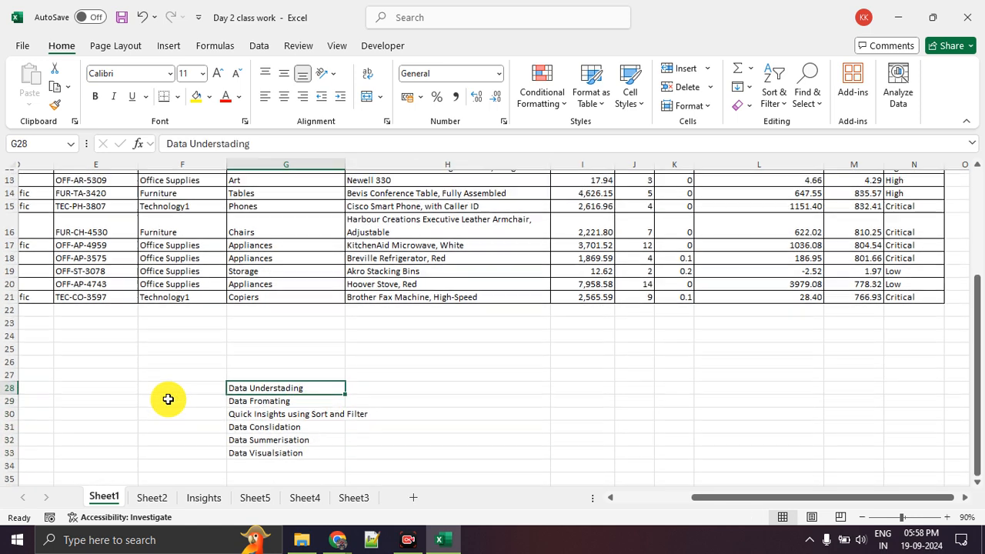
Examine the employee table on Sheet2 column by column, from First Name through Department, Grade and experience to Gender
{"action": "left_click", "coordinate": [148, 498]}
{"action": "scroll", "coordinate": [136, 248], "scroll_direction": "up", "scroll_amount": 15}
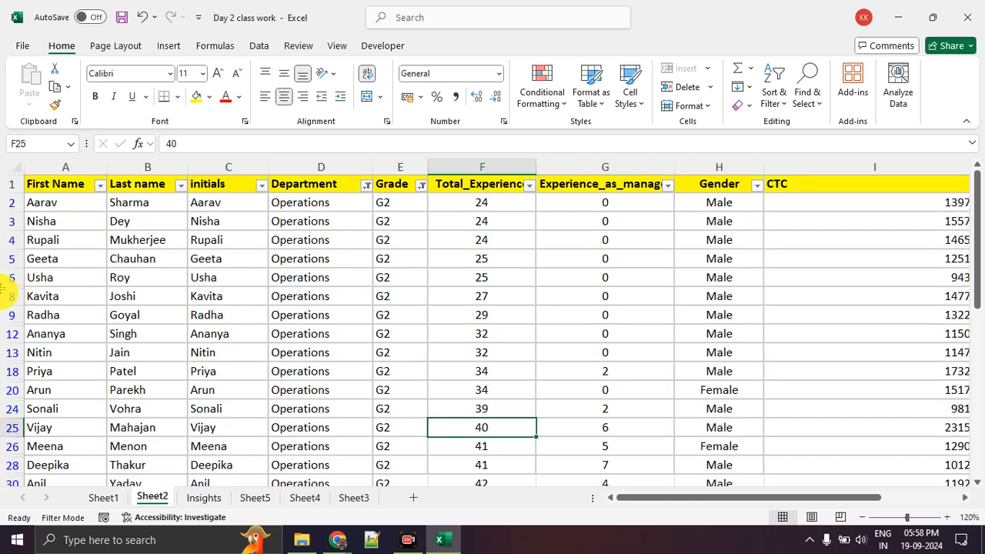
{"action": "left_click_drag", "start_coordinate": [57, 202], "coordinate": [57, 352]}
{"action": "left_click_drag", "start_coordinate": [133, 258], "coordinate": [160, 340]}
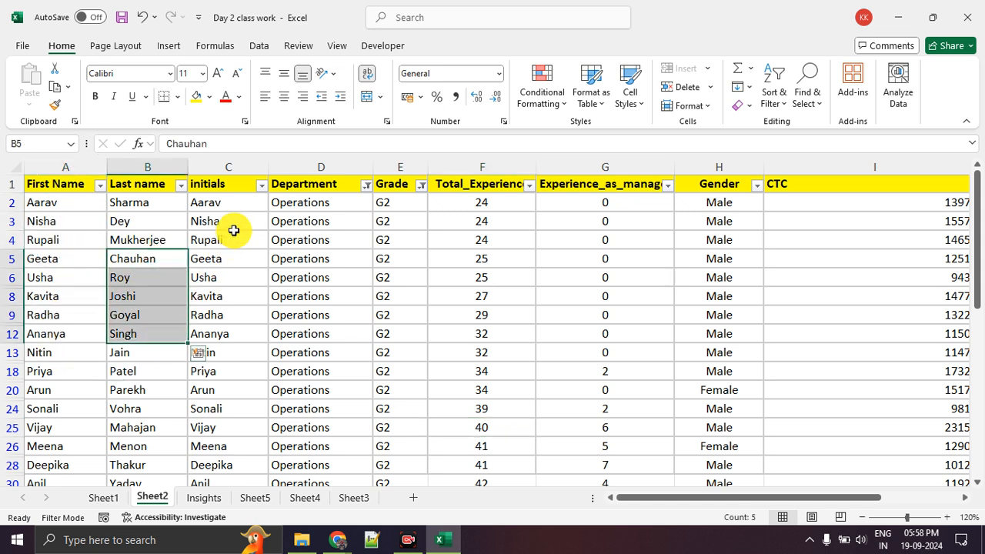
{"action": "left_click_drag", "start_coordinate": [231, 237], "coordinate": [230, 315]}
{"action": "left_click_drag", "start_coordinate": [315, 240], "coordinate": [313, 315]}
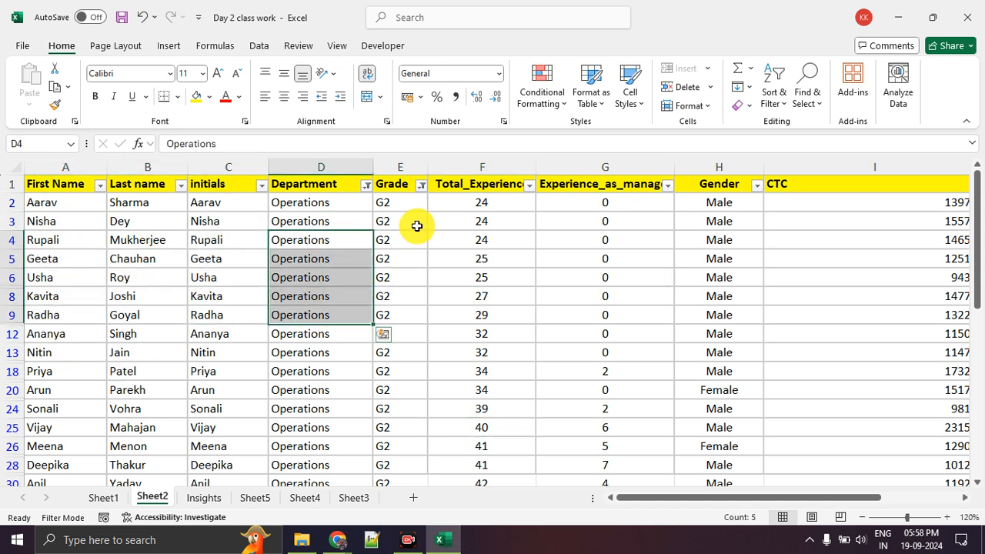
{"action": "left_click_drag", "start_coordinate": [416, 224], "coordinate": [411, 336]}
{"action": "left_click_drag", "start_coordinate": [508, 258], "coordinate": [505, 390]}
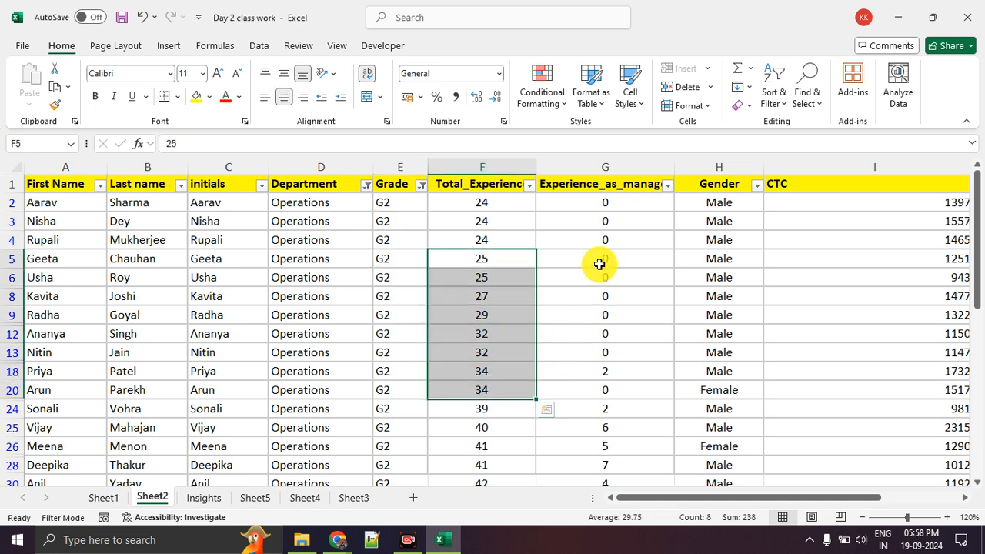
{"action": "left_click_drag", "start_coordinate": [599, 256], "coordinate": [597, 404]}
{"action": "left_click_drag", "start_coordinate": [703, 296], "coordinate": [719, 412]}
Examine the CTC, Date of Join and DOB columns of the employee table on Sheet2
{"action": "left_click_drag", "start_coordinate": [731, 503], "coordinate": [816, 501]}
{"action": "left_click_drag", "start_coordinate": [677, 259], "coordinate": [672, 388]}
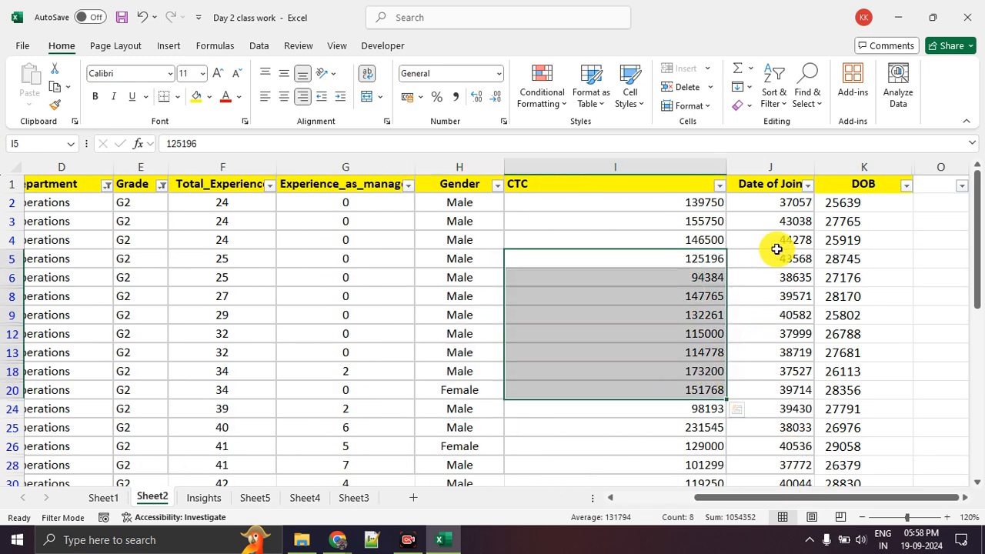
{"action": "left_click_drag", "start_coordinate": [773, 259], "coordinate": [765, 387]}
{"action": "left_click_drag", "start_coordinate": [851, 260], "coordinate": [847, 388]}
{"action": "left_click", "coordinate": [847, 389]}
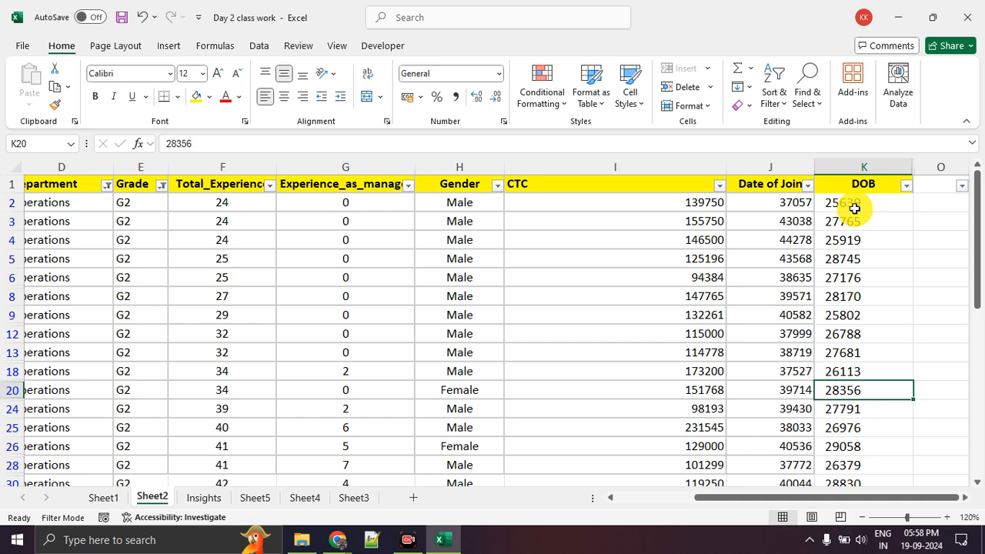
{"action": "left_click_drag", "start_coordinate": [843, 498], "coordinate": [787, 502]}
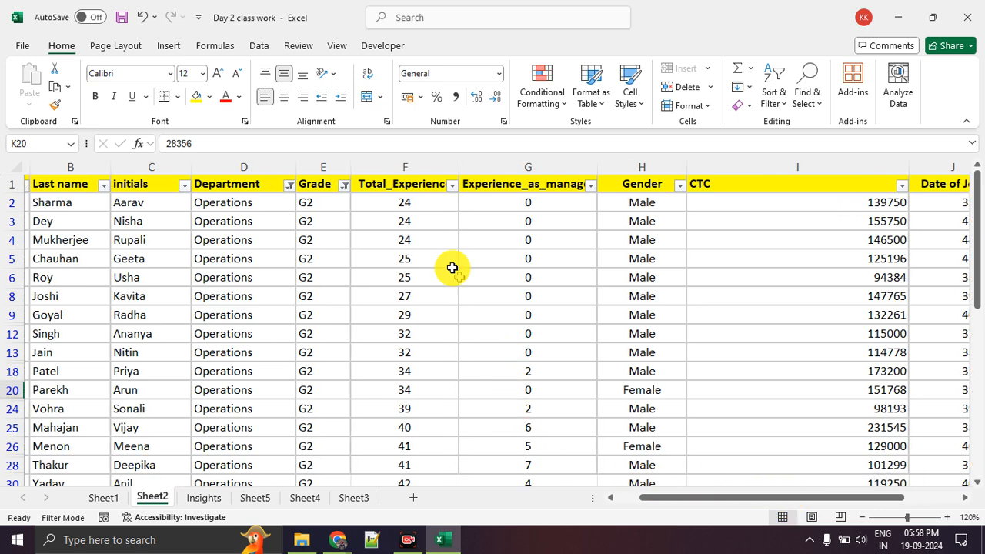
Examine the Total_Experience column down to its last row, along with the Experience_as_manager and CTC values
{"action": "left_click", "coordinate": [409, 194]}
{"action": "key", "text": "ctrl+Down"}
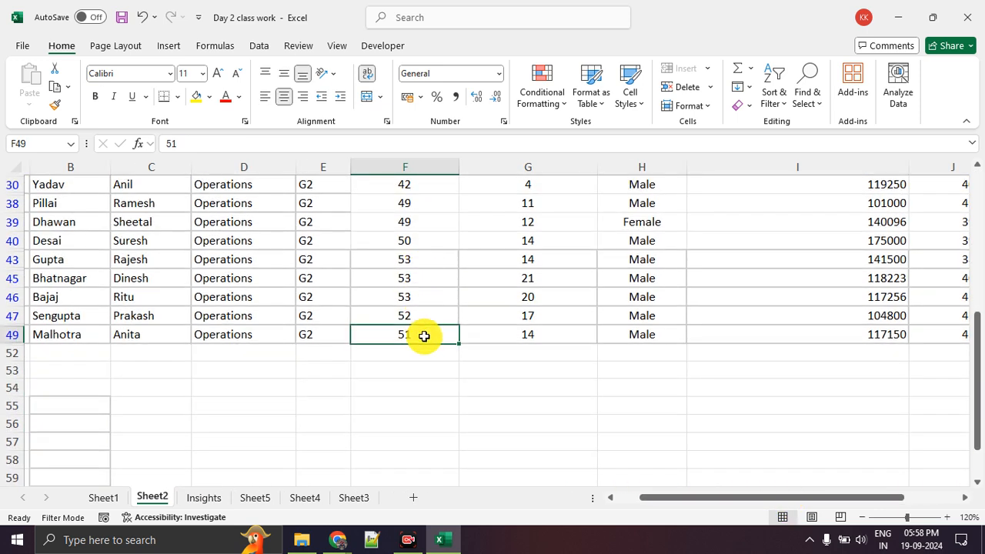
{"action": "scroll", "coordinate": [422, 324], "scroll_direction": "up", "scroll_amount": 5}
{"action": "left_click_drag", "start_coordinate": [413, 315], "coordinate": [402, 405]}
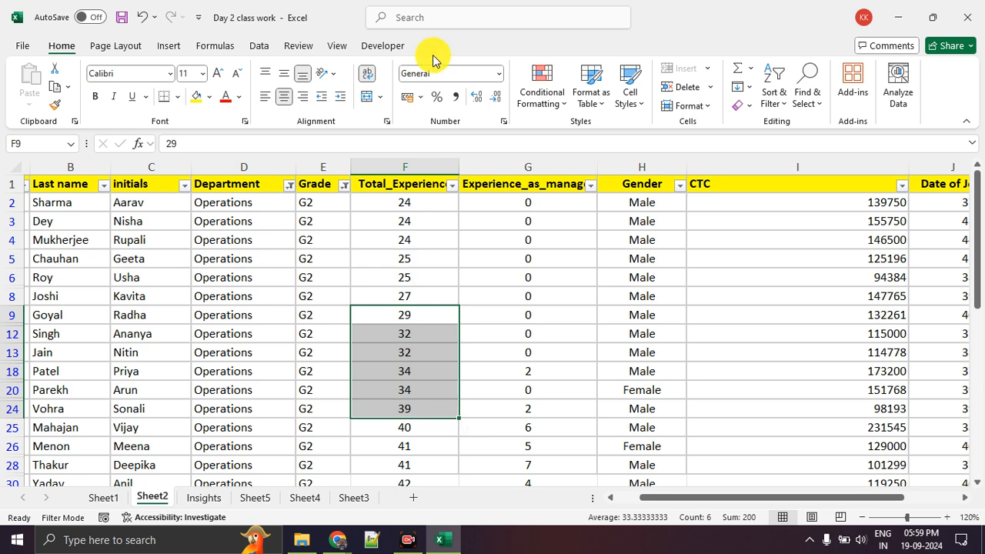
{"action": "scroll", "coordinate": [593, 339], "scroll_direction": "down", "scroll_amount": 3}
{"action": "scroll", "coordinate": [547, 337], "scroll_direction": "up", "scroll_amount": 3}
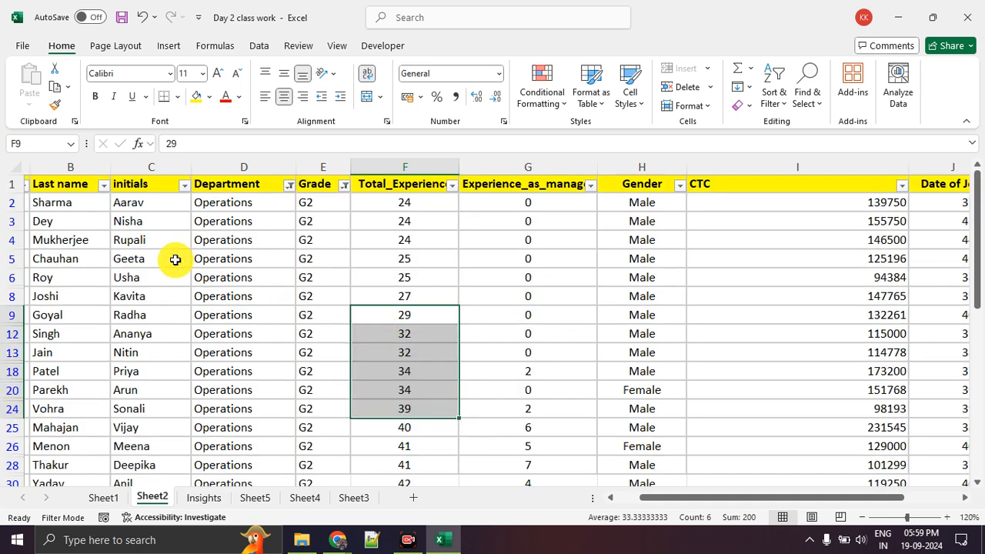
{"action": "left_click", "coordinate": [551, 295]}
{"action": "left_click_drag", "start_coordinate": [419, 242], "coordinate": [413, 371]}
{"action": "left_click", "coordinate": [486, 283]}
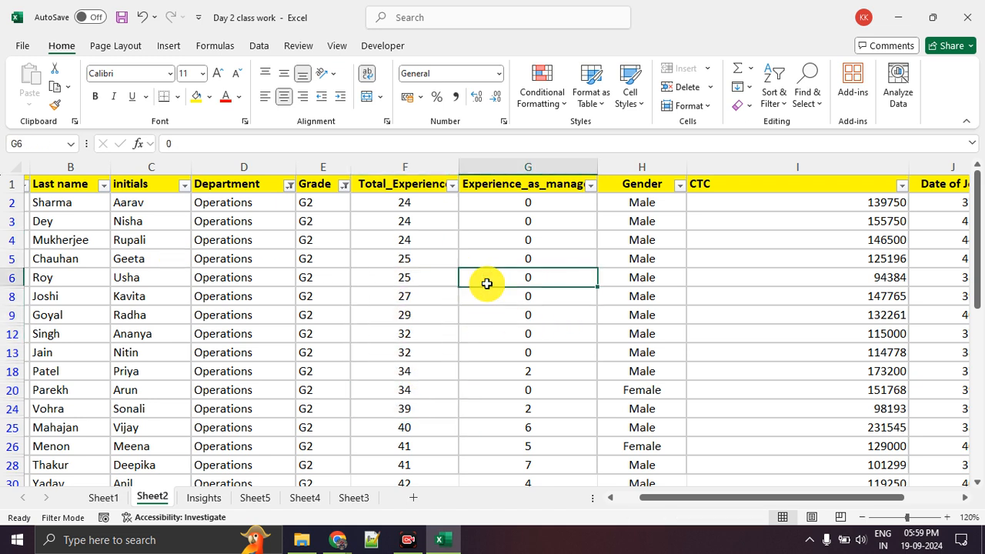
{"action": "left_click_drag", "start_coordinate": [770, 223], "coordinate": [781, 376]}
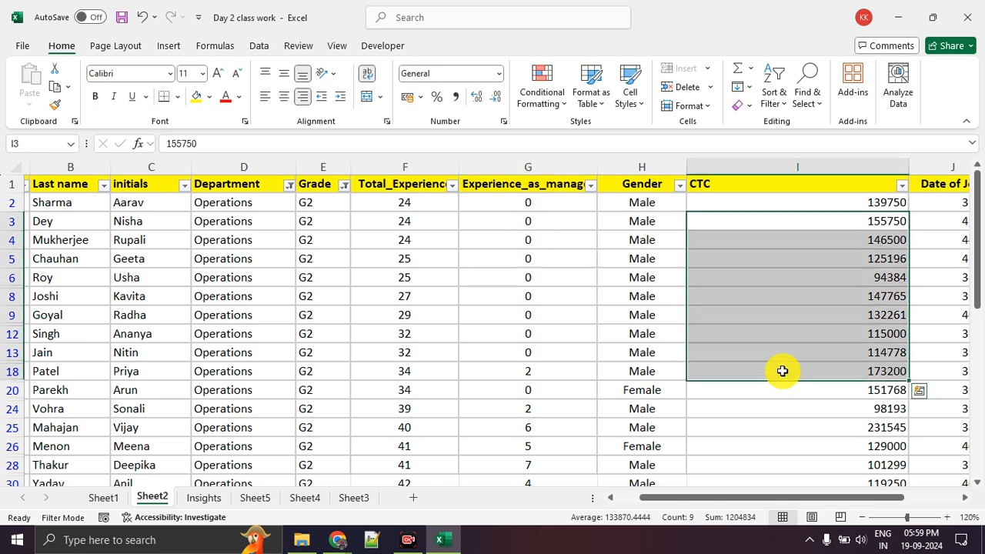
{"action": "left_click_drag", "start_coordinate": [807, 497], "coordinate": [862, 504]}
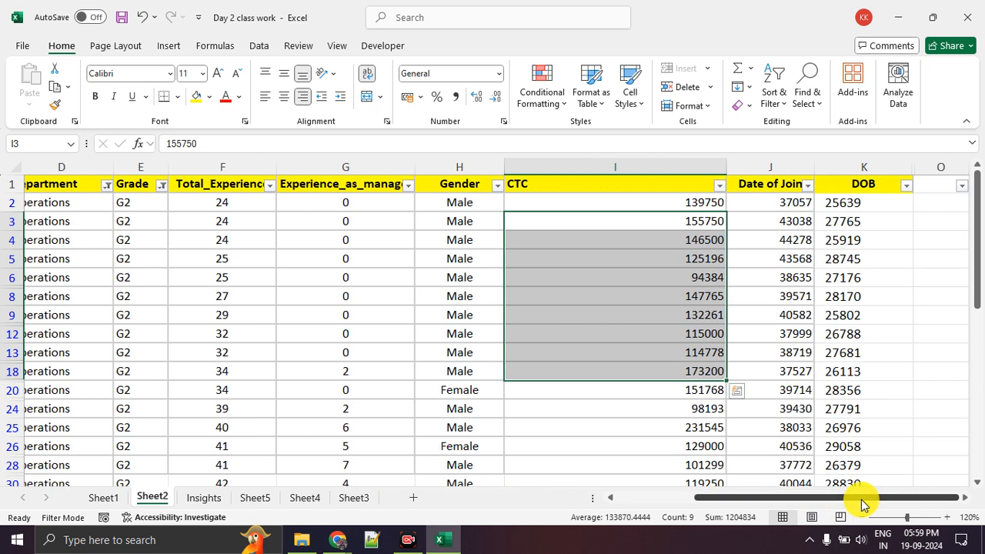
Return to the Super Store dataset on Sheet1, enlarge it to 110%, and examine its Sales, Quantity and Profit columns
{"action": "left_click", "coordinate": [123, 499]}
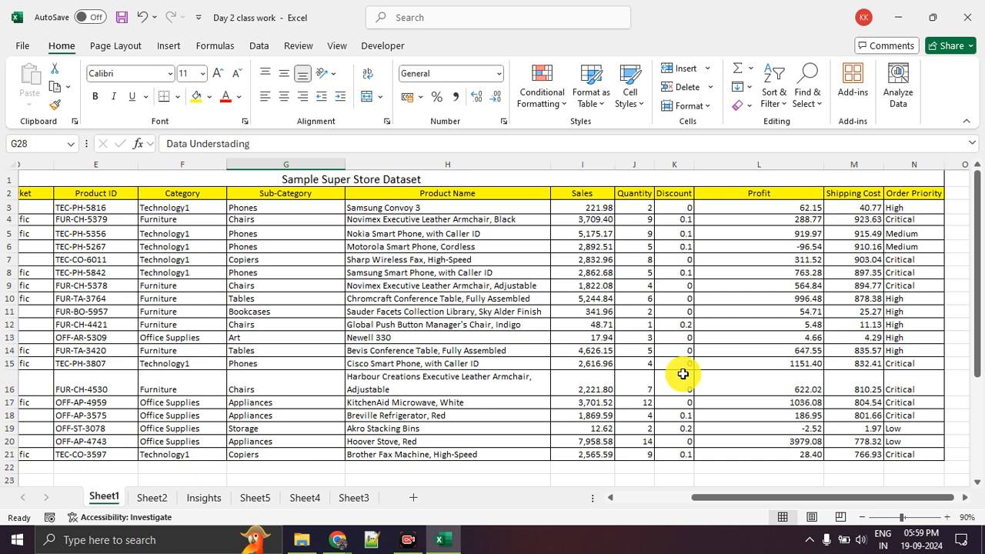
{"action": "left_click", "coordinate": [948, 518]}
{"action": "left_click", "coordinate": [948, 518]}
{"action": "left_click_drag", "start_coordinate": [829, 298], "coordinate": [828, 408]}
{"action": "left_click_drag", "start_coordinate": [808, 374], "coordinate": [770, 387]}
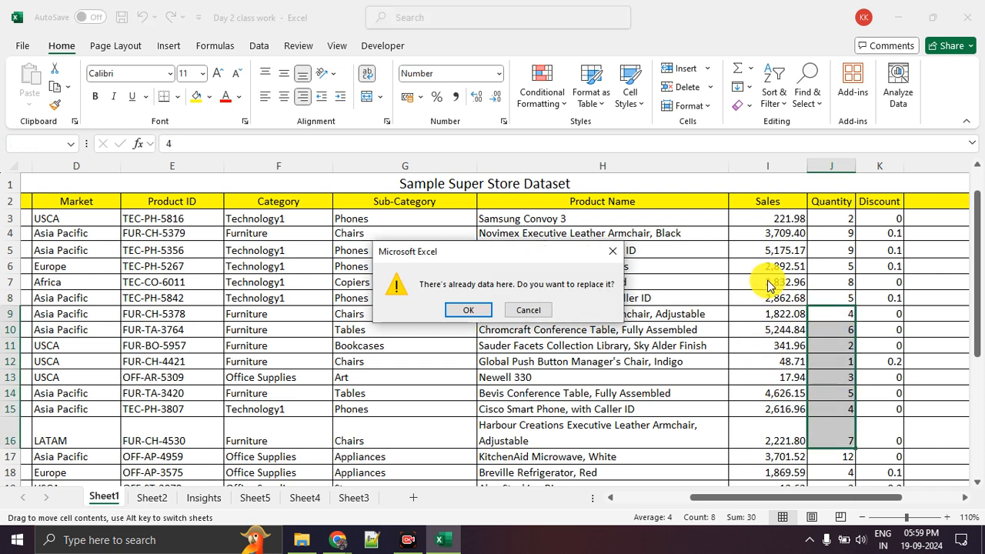
{"action": "left_click", "coordinate": [613, 251]}
{"action": "left_click_drag", "start_coordinate": [774, 279], "coordinate": [773, 330]}
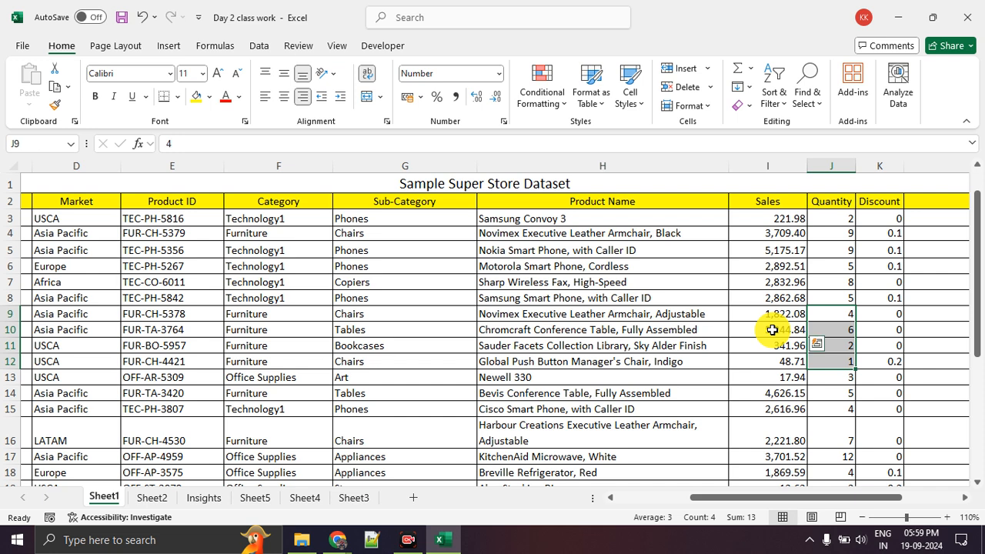
{"action": "left_click", "coordinate": [924, 381]}
{"action": "left_click_drag", "start_coordinate": [926, 381], "coordinate": [866, 382]}
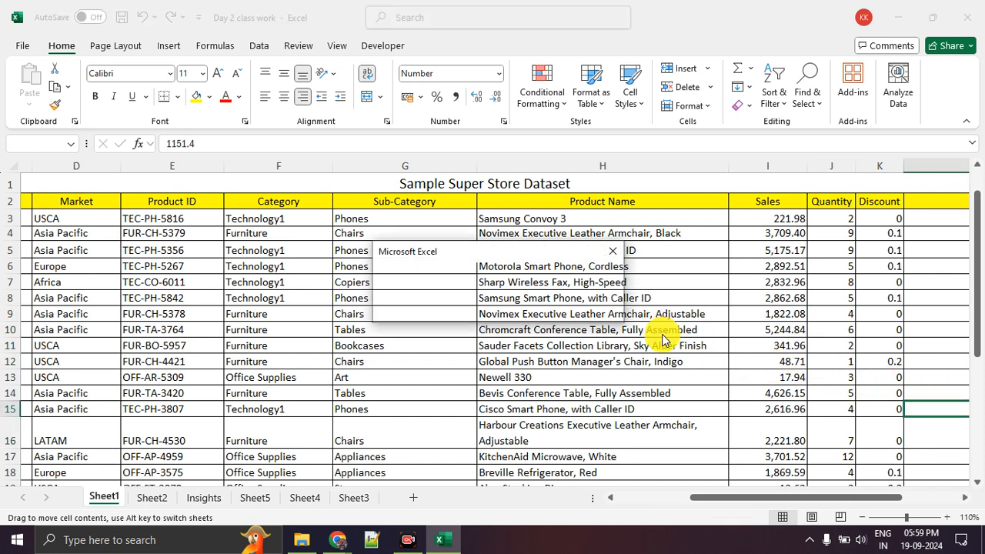
{"action": "key", "text": "Escape"}
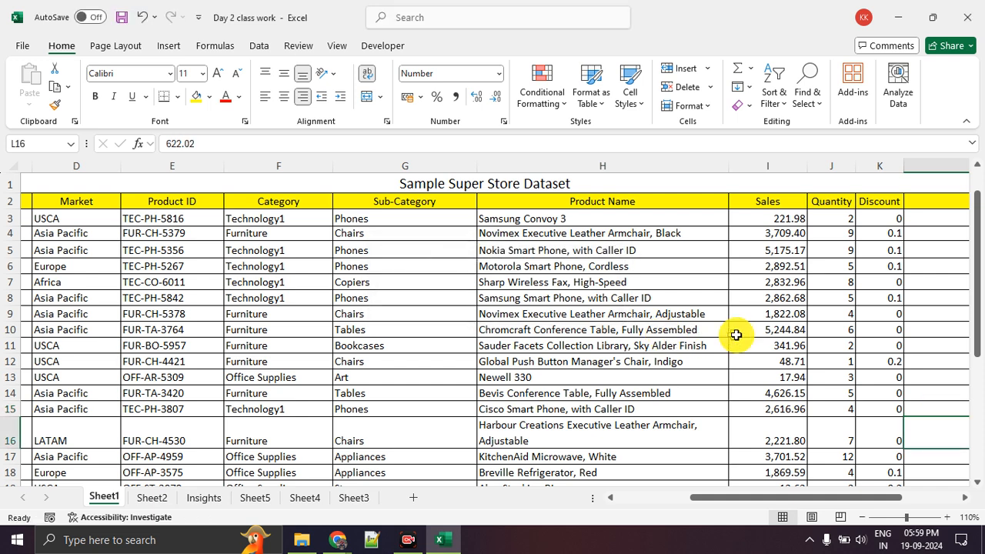
{"action": "left_click", "coordinate": [743, 333]}
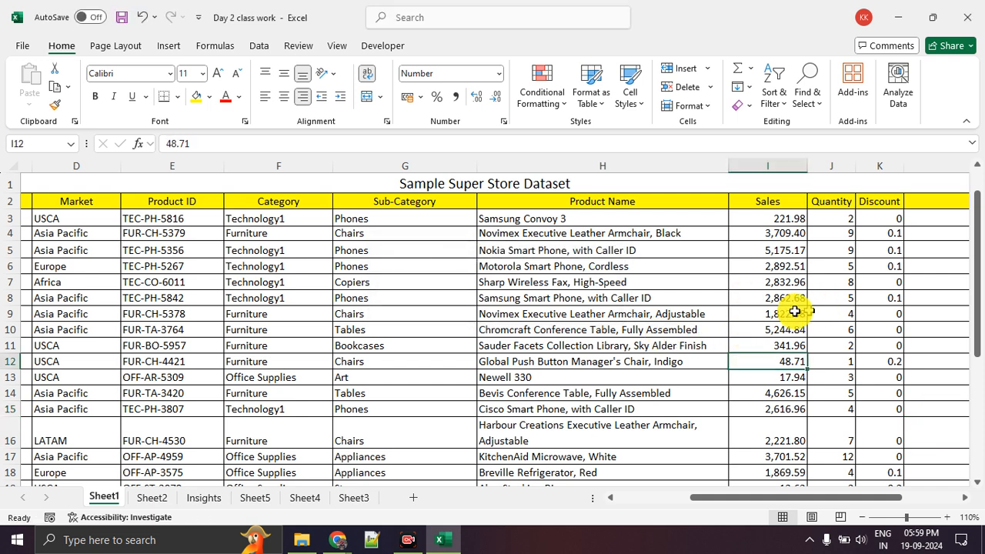
{"action": "left_click_drag", "start_coordinate": [788, 321], "coordinate": [785, 389]}
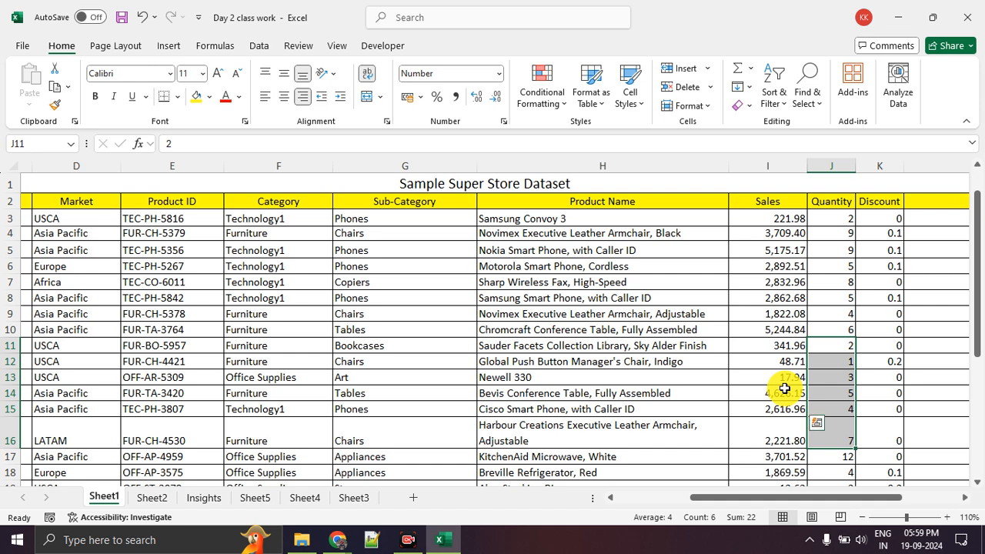
{"action": "left_click", "coordinate": [499, 405]}
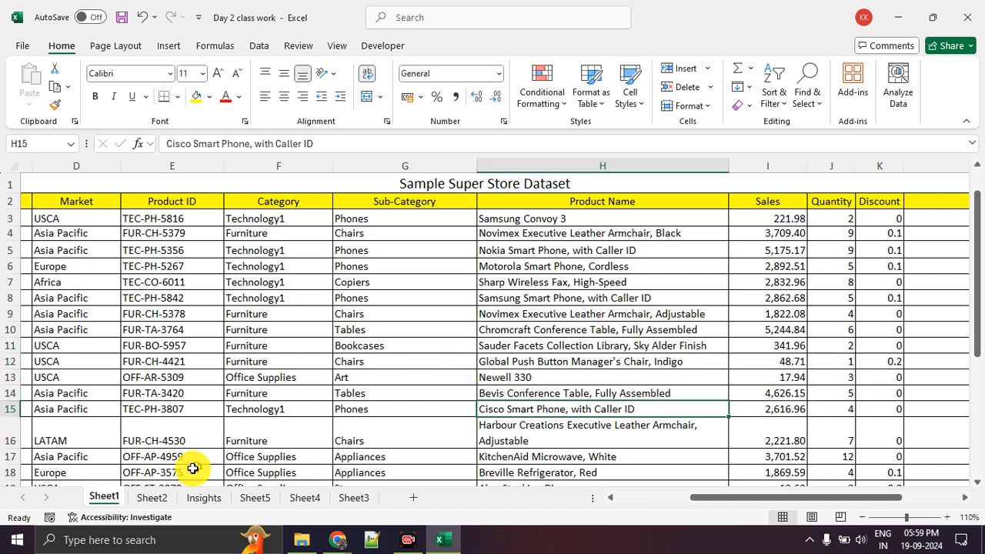
Compare the Sheet1 and Sheet2 tables, focusing on the Total_Experience, Date of Join and DOB columns of the employee table
{"action": "left_click", "coordinate": [164, 499]}
{"action": "left_click", "coordinate": [237, 334]}
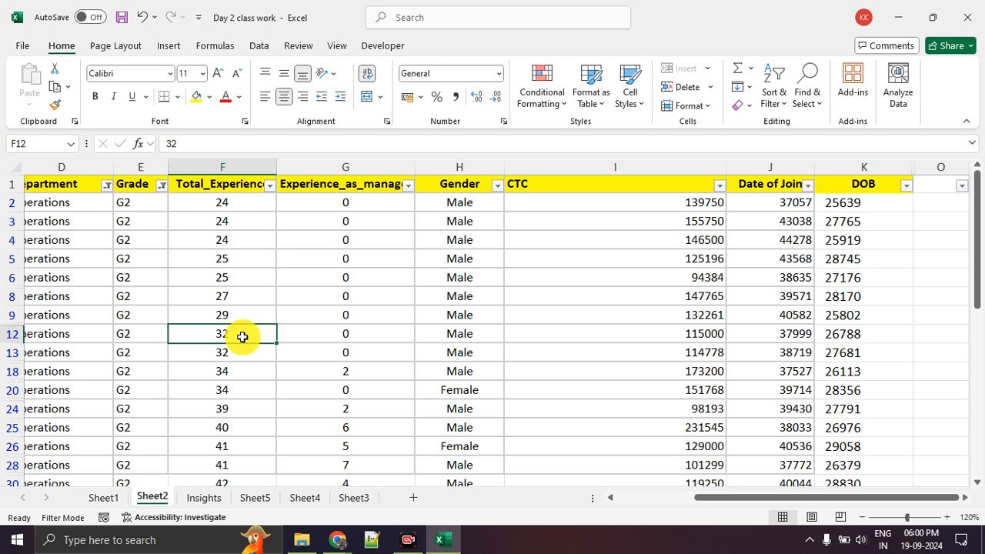
{"action": "left_click_drag", "start_coordinate": [700, 501], "coordinate": [746, 499]}
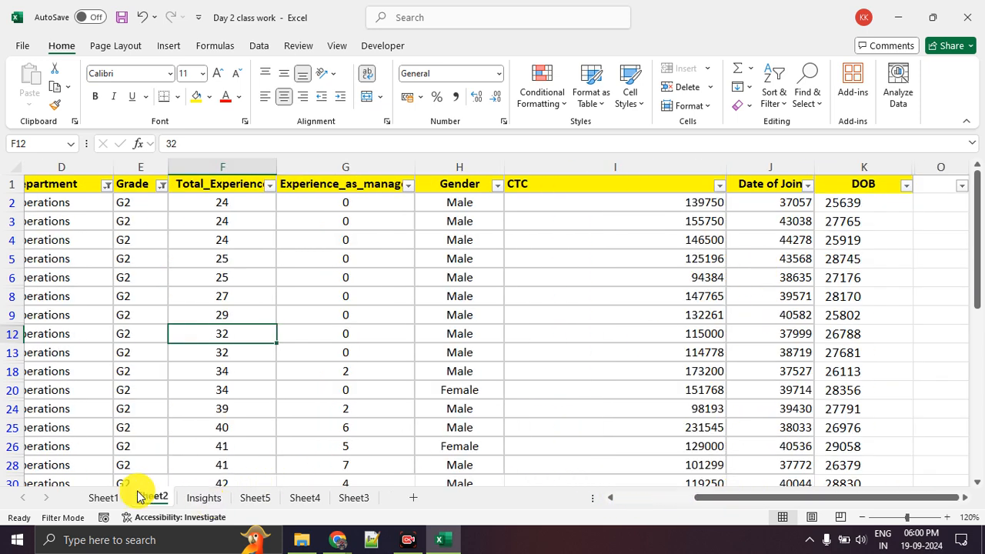
{"action": "left_click", "coordinate": [108, 498]}
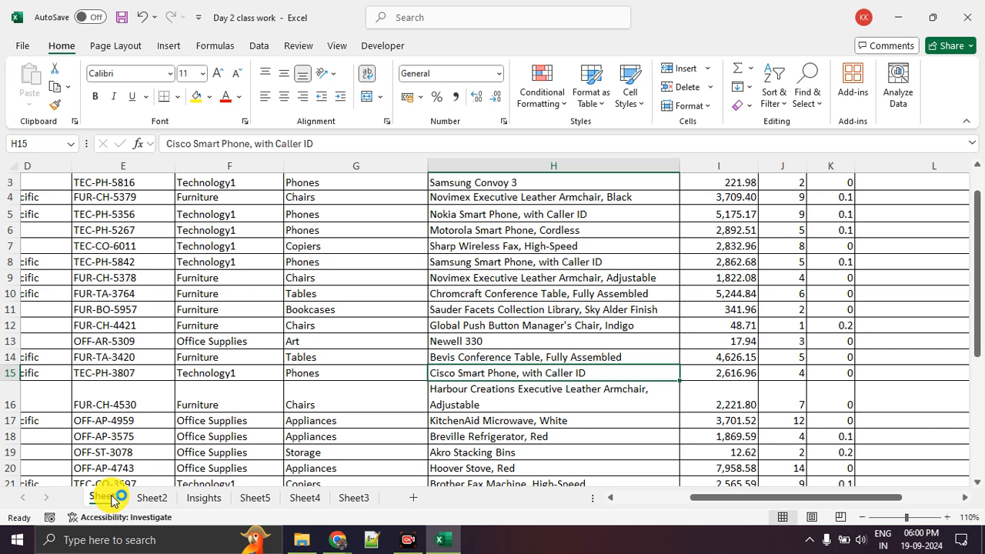
{"action": "left_click", "coordinate": [120, 421]}
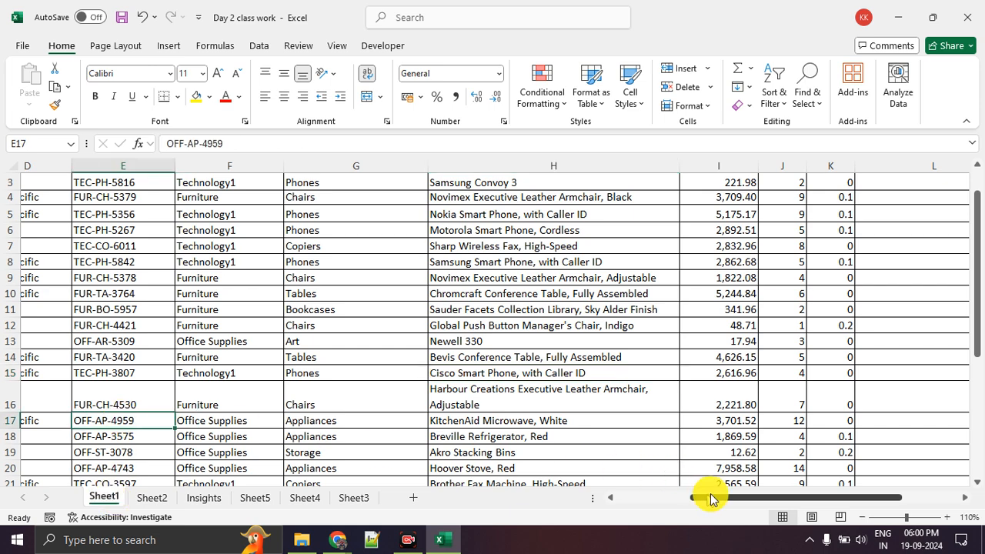
{"action": "left_click", "coordinate": [139, 499]}
{"action": "left_click_drag", "start_coordinate": [229, 245], "coordinate": [232, 352]}
{"action": "left_click_drag", "start_coordinate": [774, 246], "coordinate": [785, 360]}
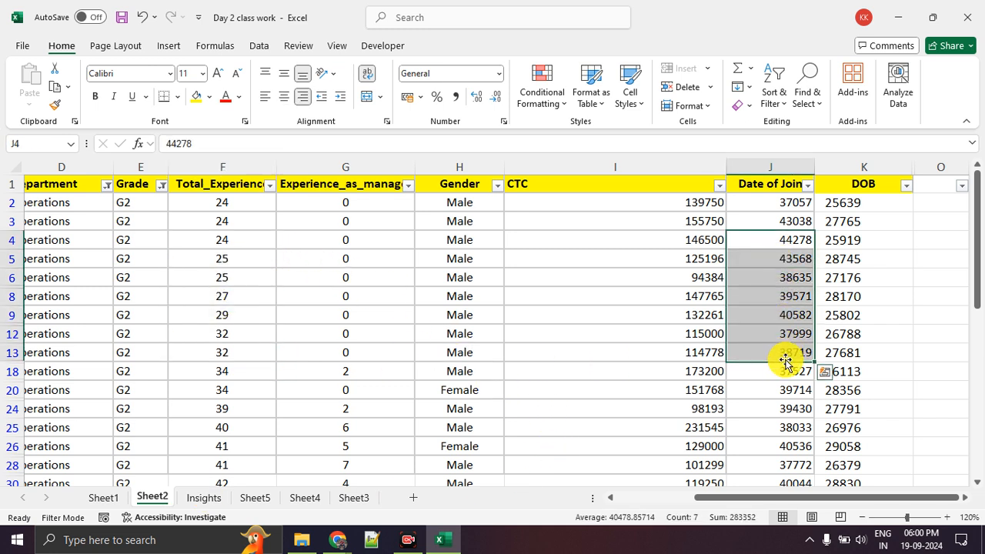
{"action": "left_click", "coordinate": [862, 296]}
{"action": "left_click_drag", "start_coordinate": [784, 238], "coordinate": [781, 324]}
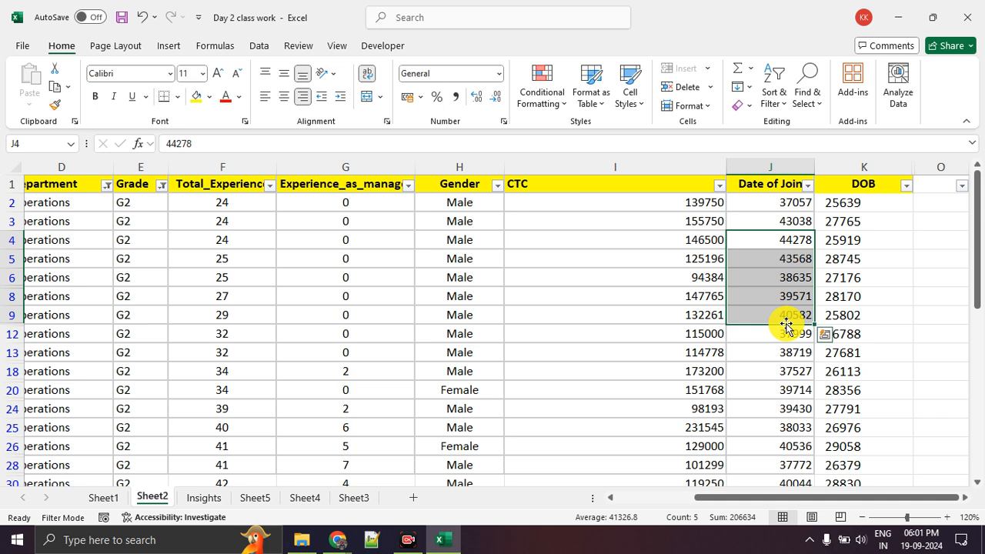
Select all the First Name entries in A2:A49 of the employee table and display the available cell options
{"action": "left_click_drag", "start_coordinate": [766, 509], "coordinate": [31, 320]}
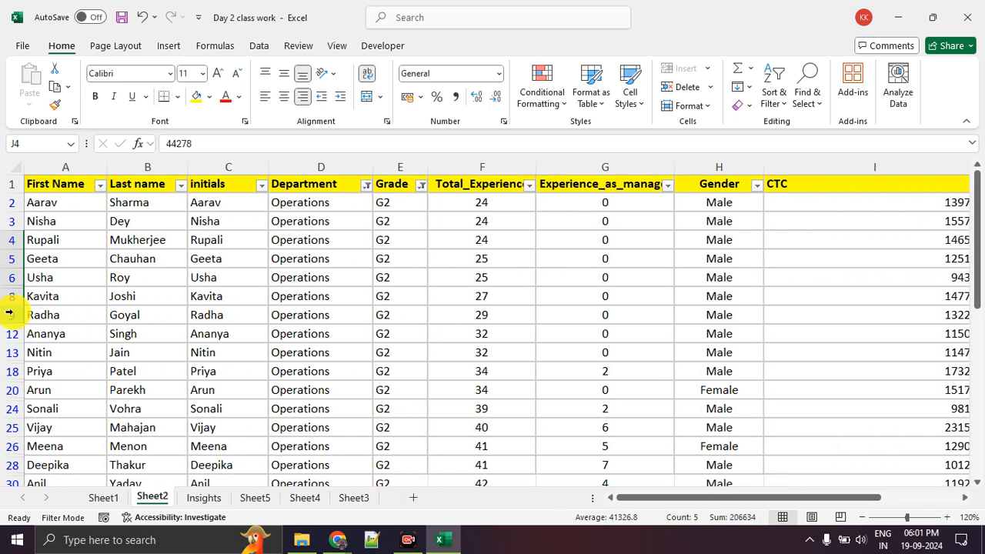
{"action": "left_click", "coordinate": [70, 207]}
{"action": "left_click", "coordinate": [80, 256]}
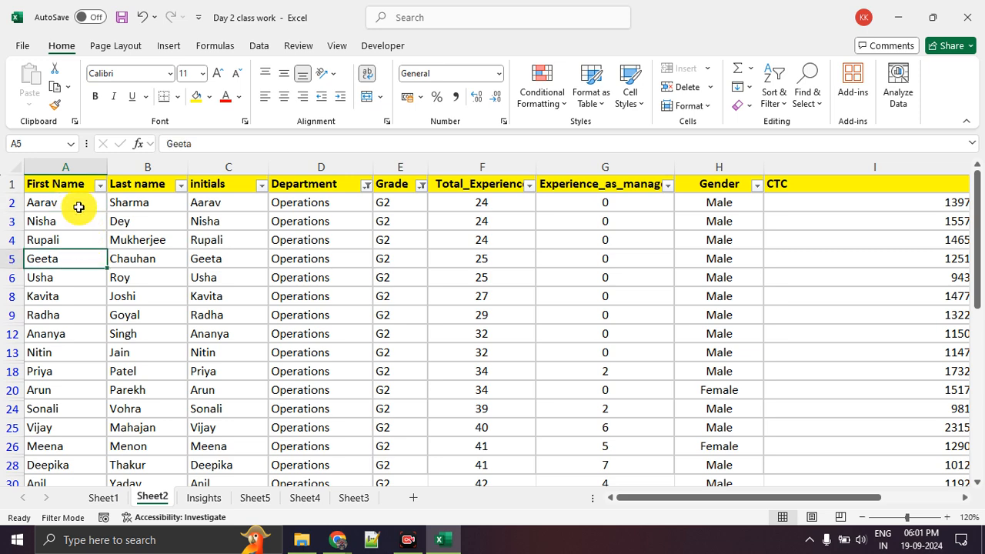
{"action": "left_click_drag", "start_coordinate": [78, 201], "coordinate": [70, 456]}
{"action": "right_click", "coordinate": [70, 294]}
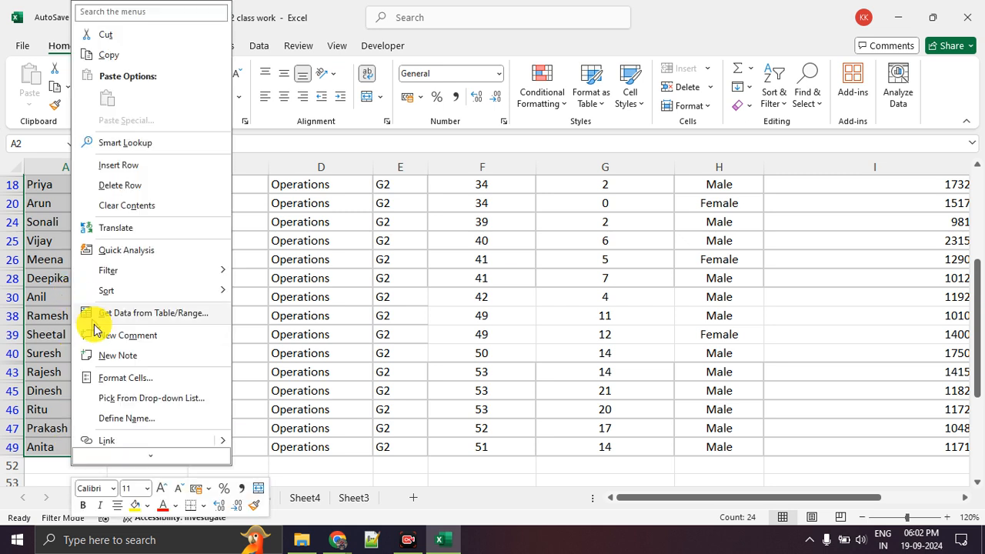
Start ZoomIt from the Excel Class folder, and return to the Day 2 class work workbook in Excel
{"action": "left_click", "coordinate": [302, 540]}
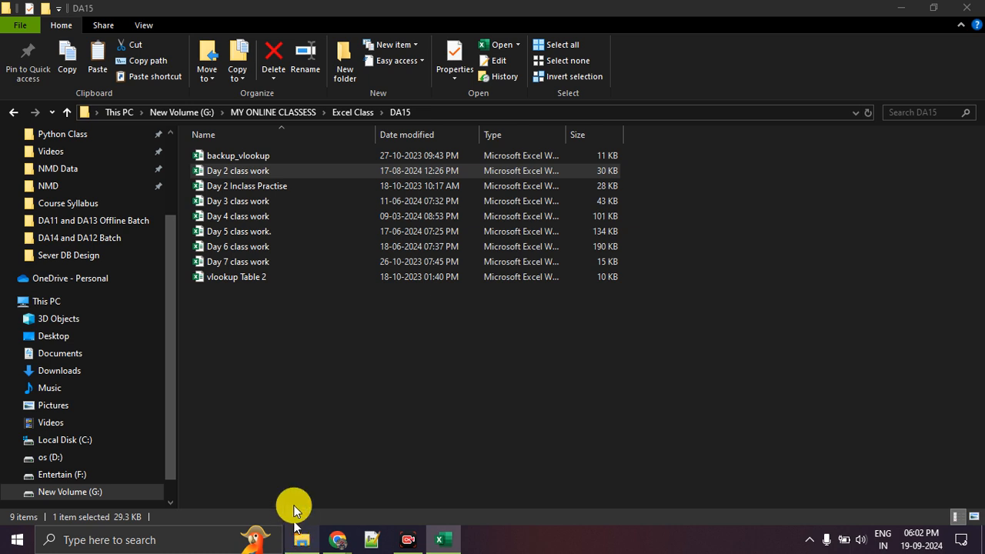
{"action": "left_click", "coordinate": [350, 112]}
{"action": "left_click", "coordinate": [257, 369]}
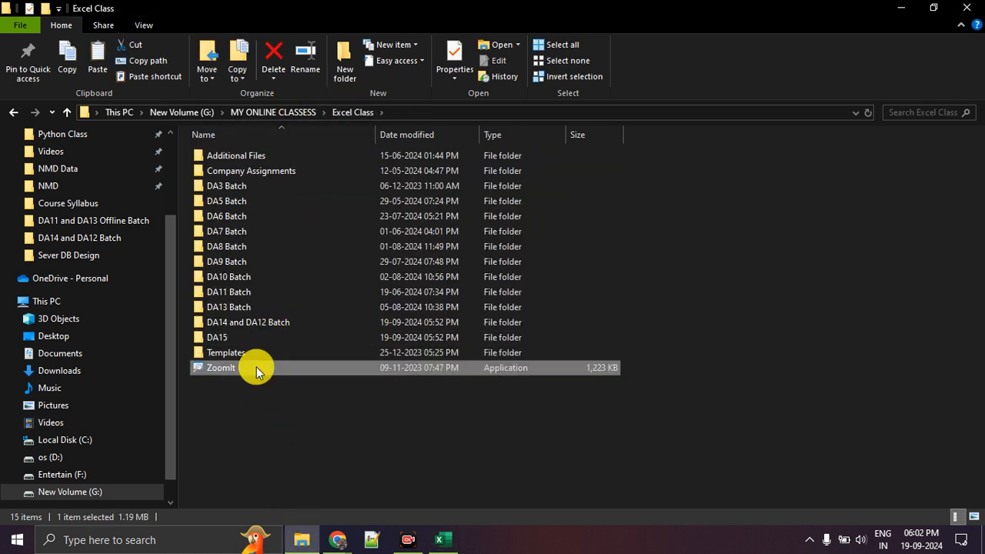
{"action": "left_click", "coordinate": [442, 539]}
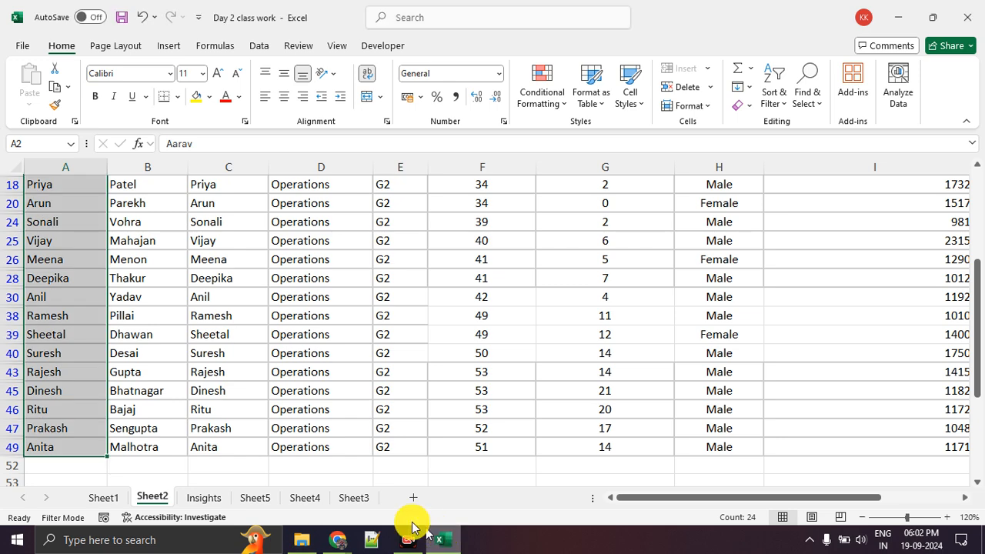
Display the cell options for the First Name selection, zoom in on them and circle Format Cells in red
{"action": "right_click", "coordinate": [78, 337]}
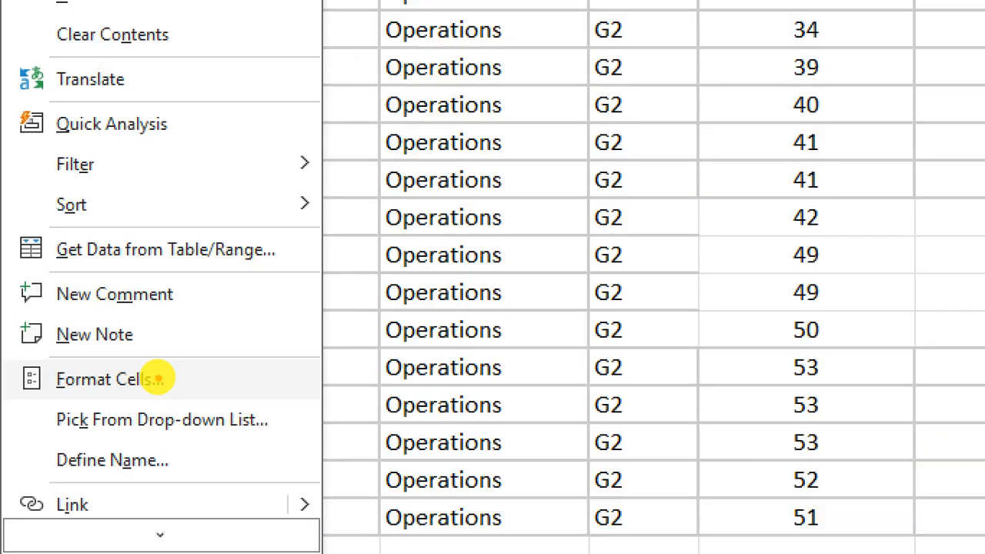
{"action": "mouse_move", "coordinate": [158, 379]}
{"action": "left_mouse_down"}
{"action": "mouse_move", "coordinate": [134, 360]}
{"action": "mouse_move", "coordinate": [85, 384]}
{"action": "mouse_move", "coordinate": [142, 396]}
{"action": "mouse_move", "coordinate": [173, 373]}
{"action": "left_mouse_up"}
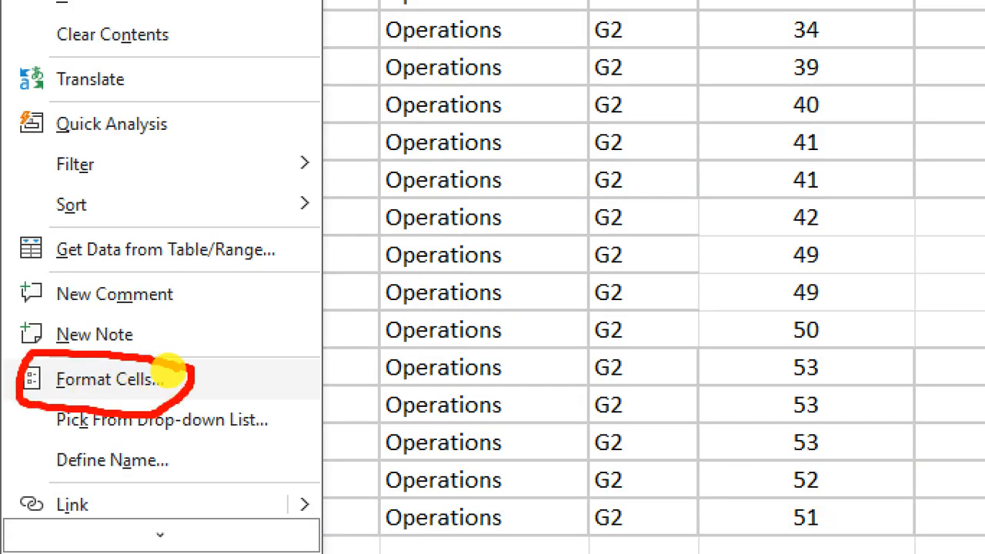
{"action": "key", "text": "Escape"}
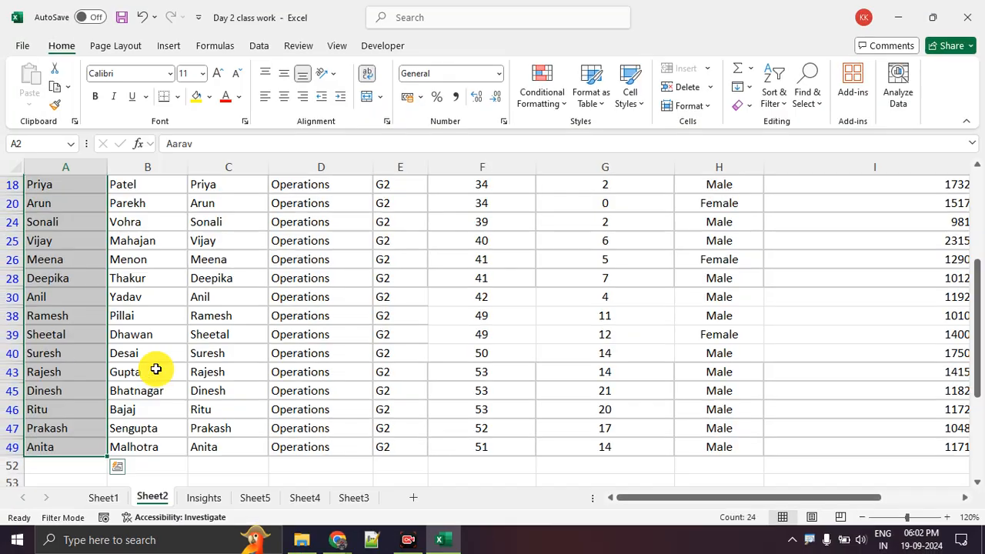
Format the selected First Name cells A2:A49 with the Text number format
{"action": "right_click", "coordinate": [85, 369]}
{"action": "scroll", "coordinate": [137, 377], "scroll_direction": "up", "scroll_amount": 4}
{"action": "key", "text": "ctrl+1"}
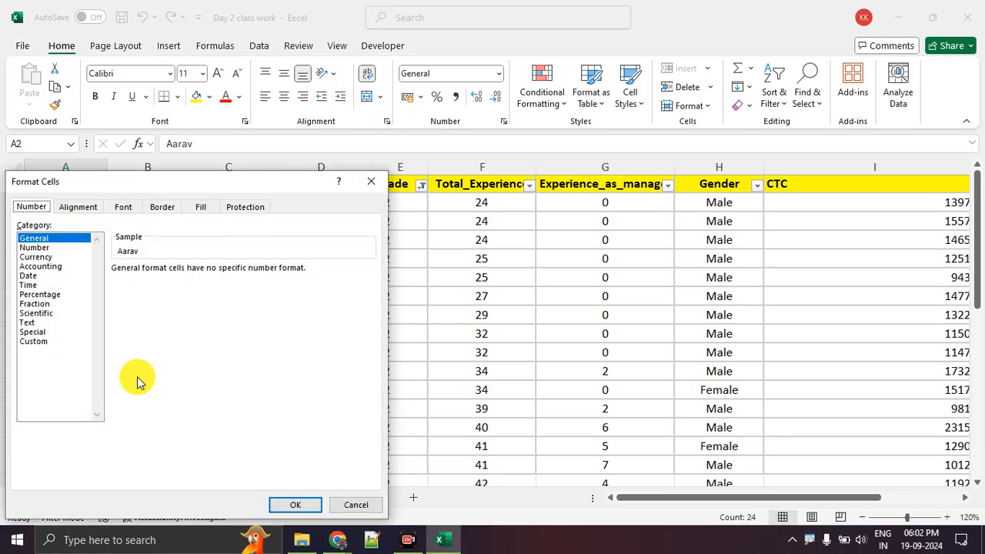
{"action": "left_click_drag", "start_coordinate": [146, 187], "coordinate": [412, 135]}
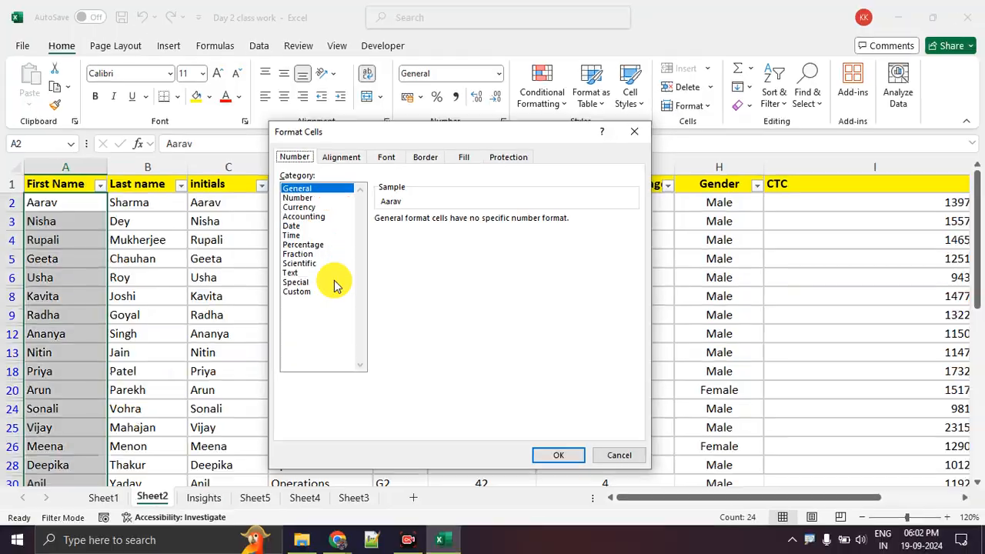
{"action": "left_click", "coordinate": [295, 273]}
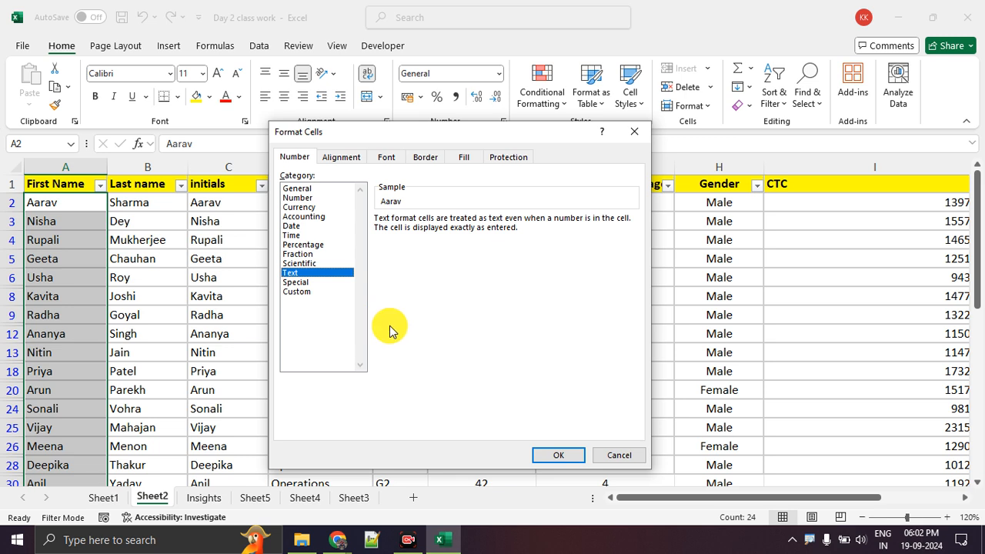
{"action": "left_click", "coordinate": [544, 456]}
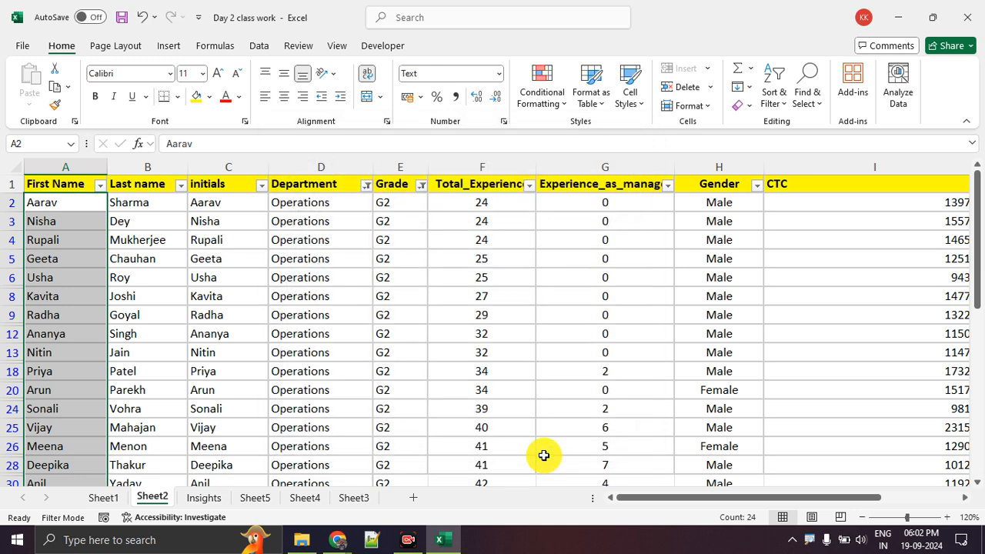
Review the First Name entries, along with the first values of the CTC and Date of Join columns
{"action": "left_click", "coordinate": [141, 291]}
{"action": "left_click_drag", "start_coordinate": [65, 204], "coordinate": [74, 390]}
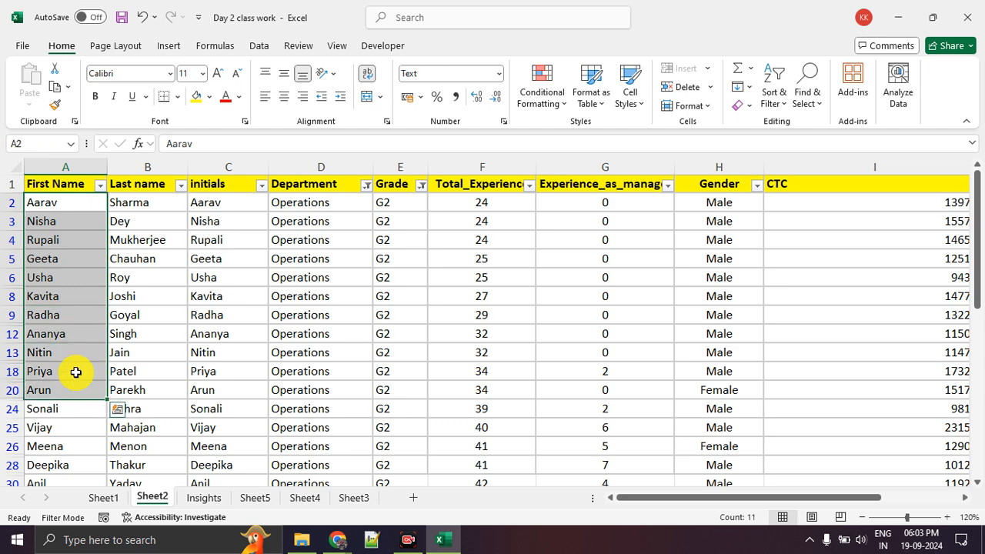
{"action": "left_click_drag", "start_coordinate": [661, 497], "coordinate": [789, 501]}
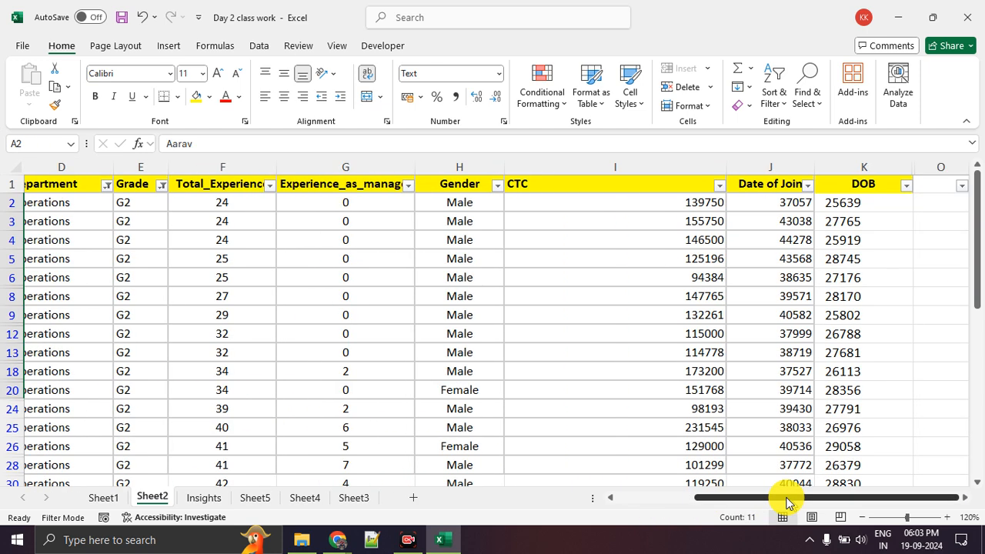
{"action": "left_click", "coordinate": [704, 201]}
{"action": "left_click", "coordinate": [773, 203]}
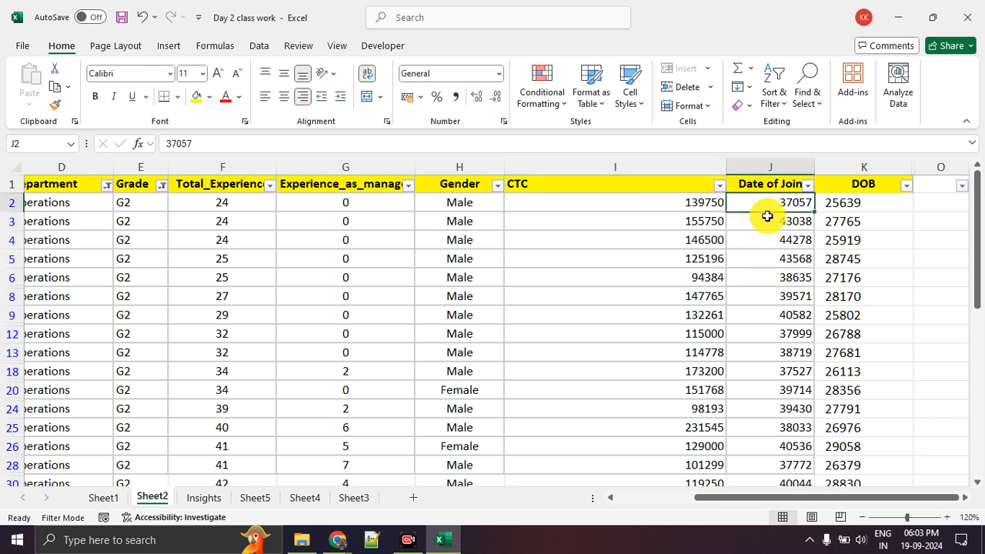
{"action": "left_click_drag", "start_coordinate": [772, 212], "coordinate": [773, 349]}
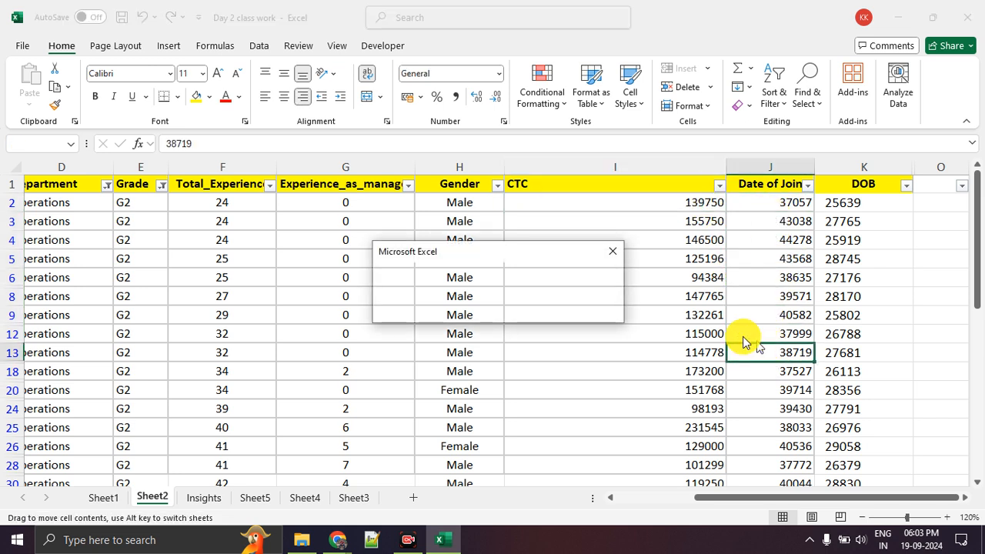
{"action": "left_click", "coordinate": [614, 252]}
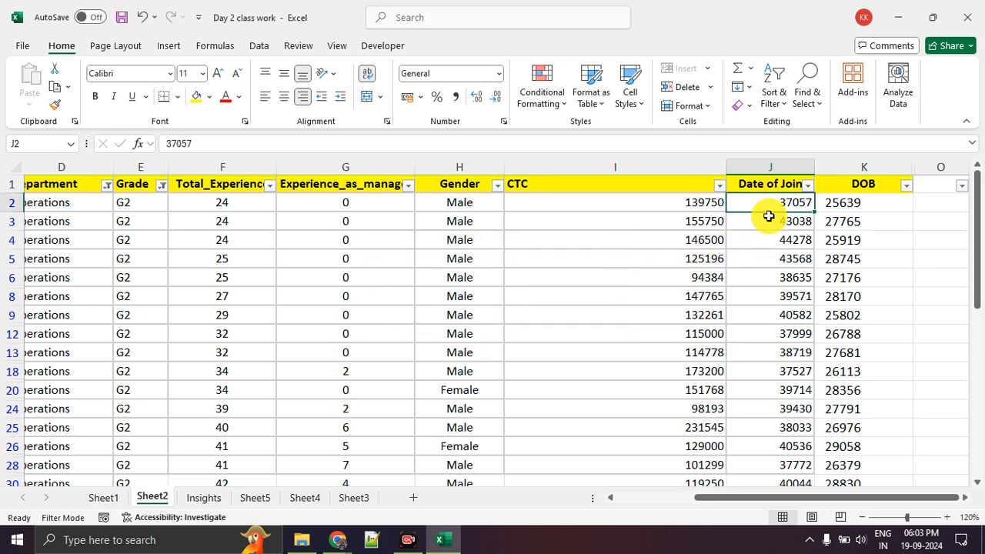
Format the Date of Join values in J2:J49 as dates using the *14 March 2012 type
{"action": "left_click_drag", "start_coordinate": [768, 205], "coordinate": [777, 442]}
{"action": "right_click", "coordinate": [765, 285]}
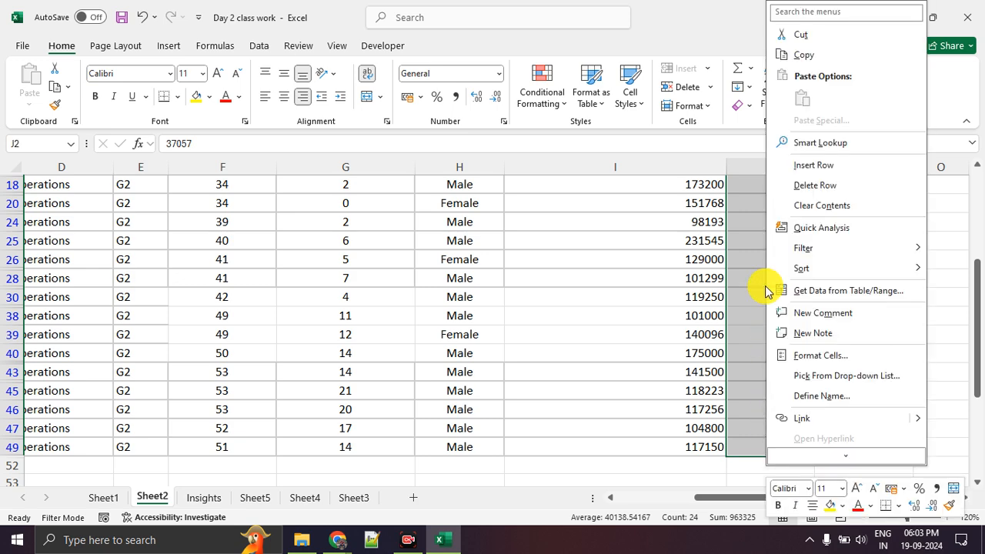
{"action": "left_click", "coordinate": [805, 356]}
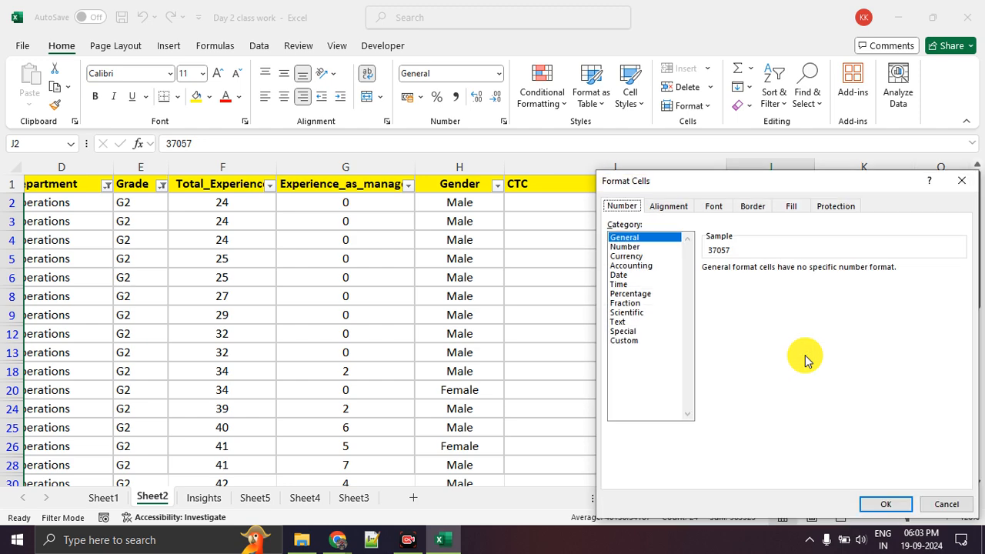
{"action": "left_click_drag", "start_coordinate": [723, 189], "coordinate": [424, 151]}
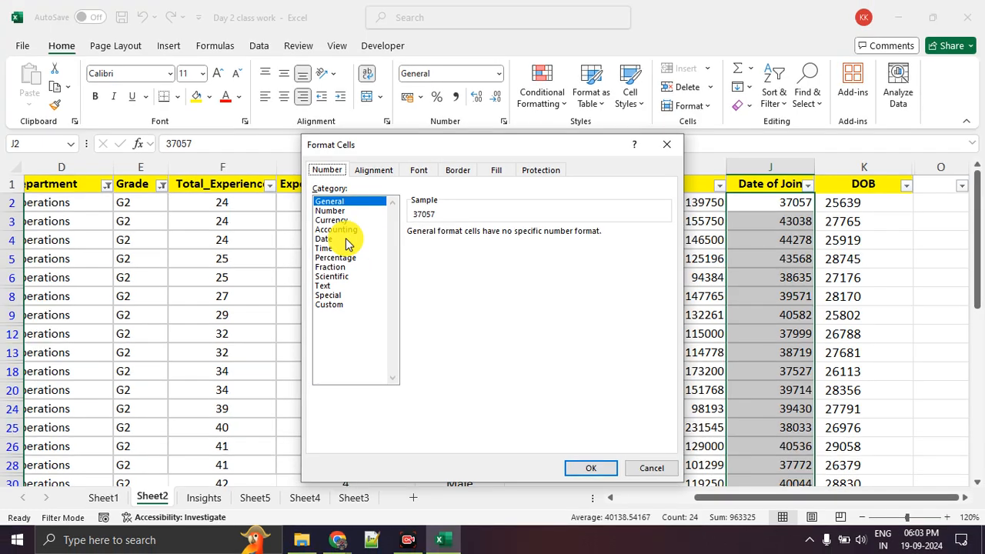
{"action": "left_click", "coordinate": [344, 239]}
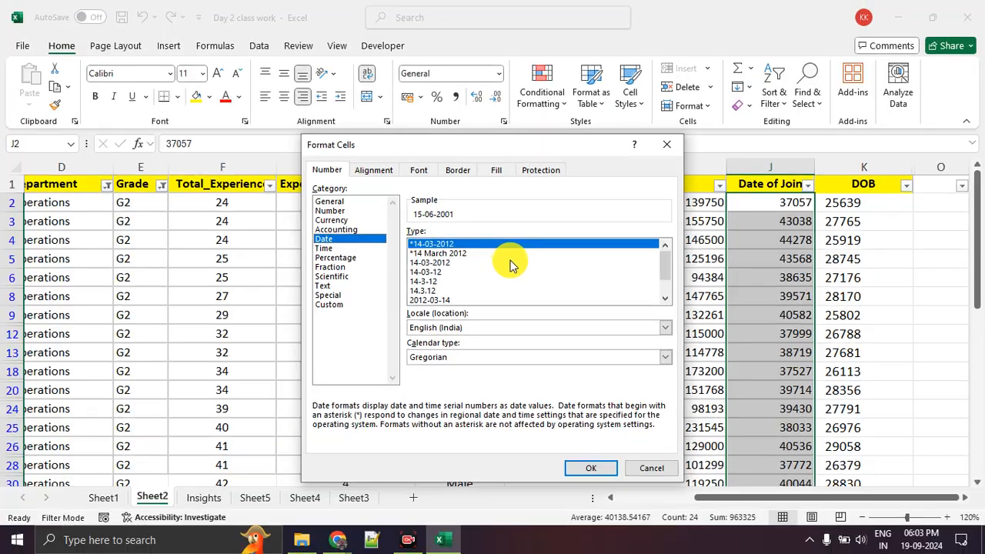
{"action": "left_click", "coordinate": [461, 255]}
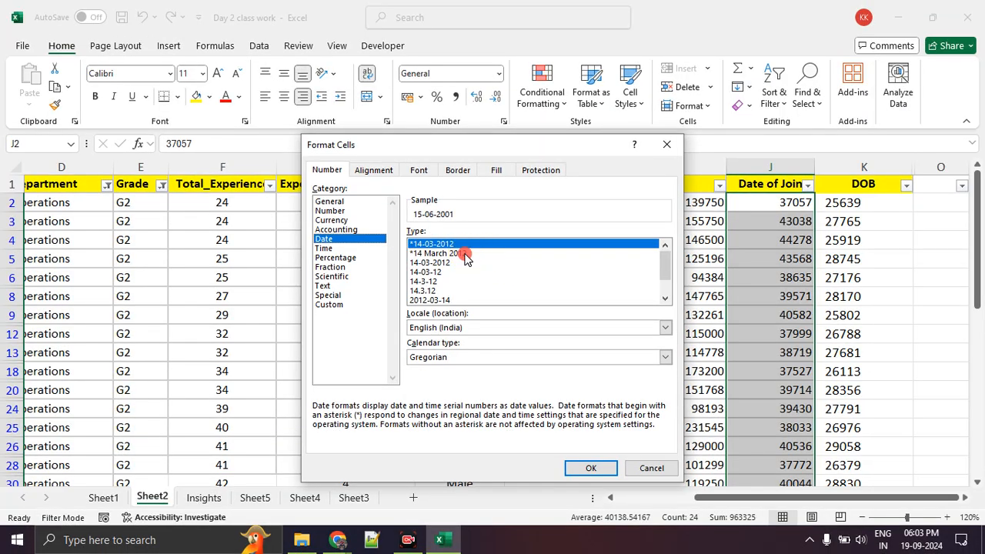
{"action": "left_click", "coordinate": [460, 264]}
{"action": "left_click", "coordinate": [464, 254]}
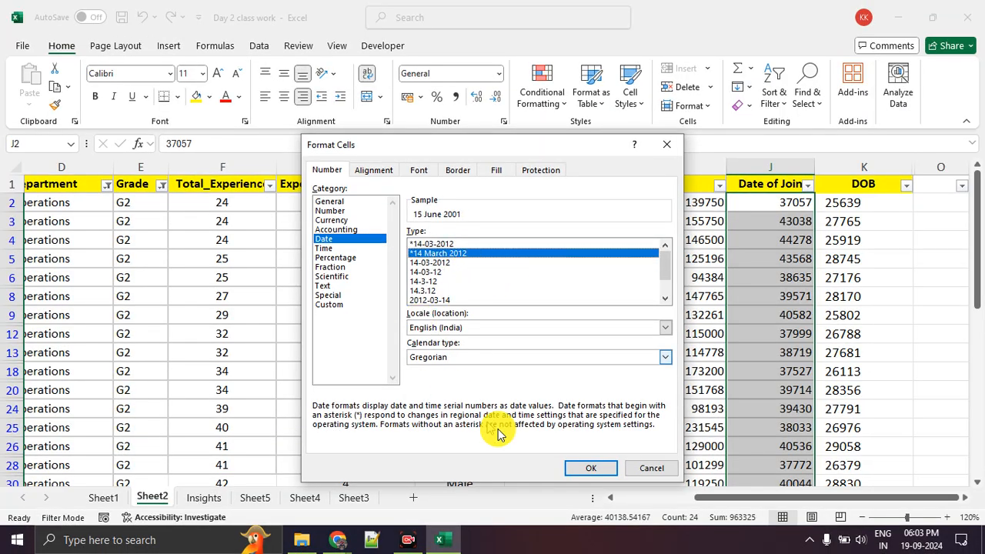
{"action": "left_click", "coordinate": [592, 468]}
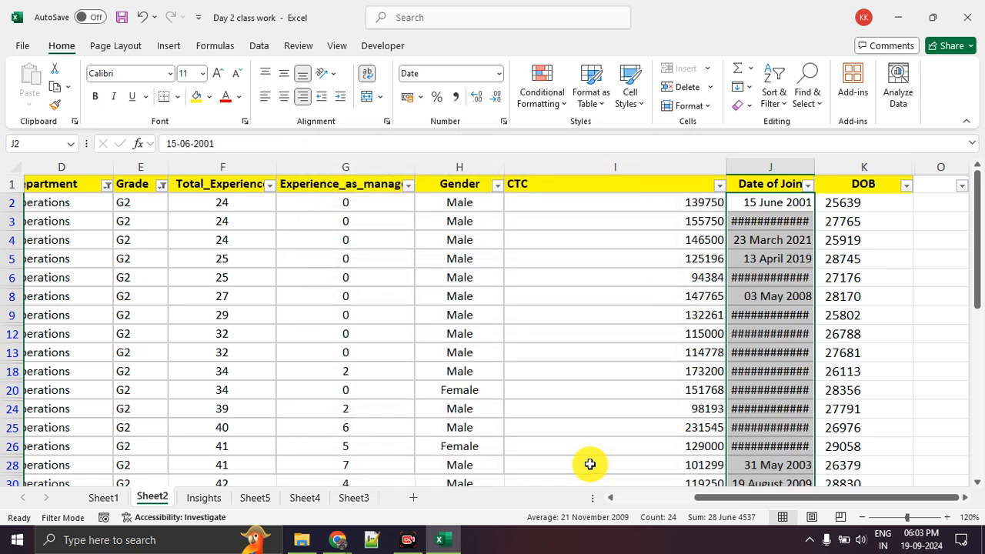
Fit the width of the Date of Join column to its contents
{"action": "left_click", "coordinate": [791, 240]}
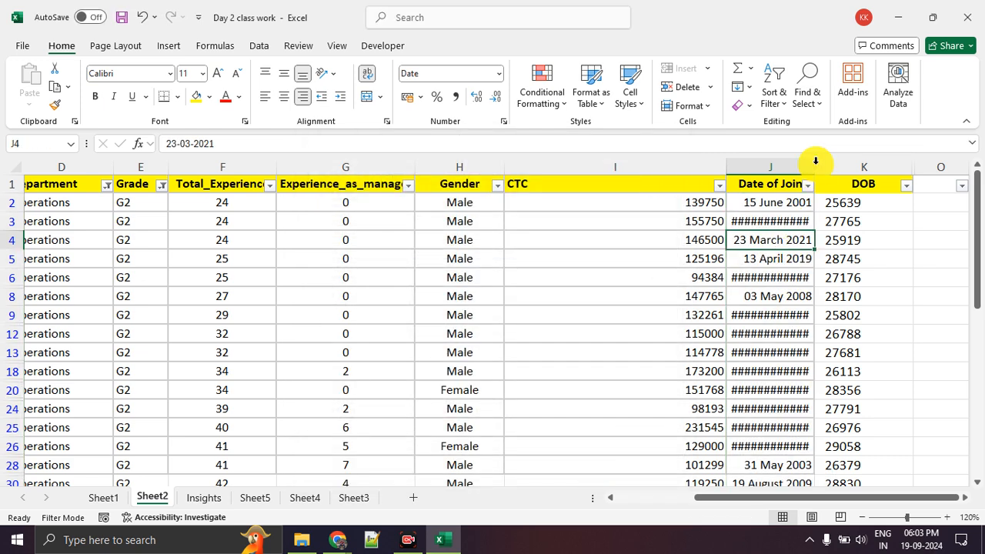
{"action": "double_click", "coordinate": [815, 164]}
{"action": "left_click", "coordinate": [884, 351]}
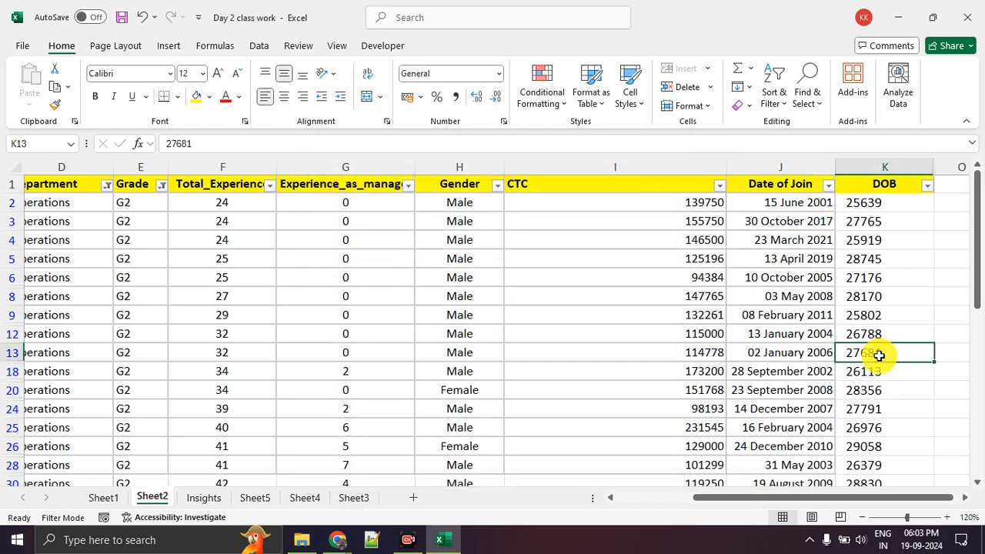
Examine the formatted Date of Join values and compare them with the first Total_Experience entry
{"action": "left_click_drag", "start_coordinate": [792, 207], "coordinate": [797, 446]}
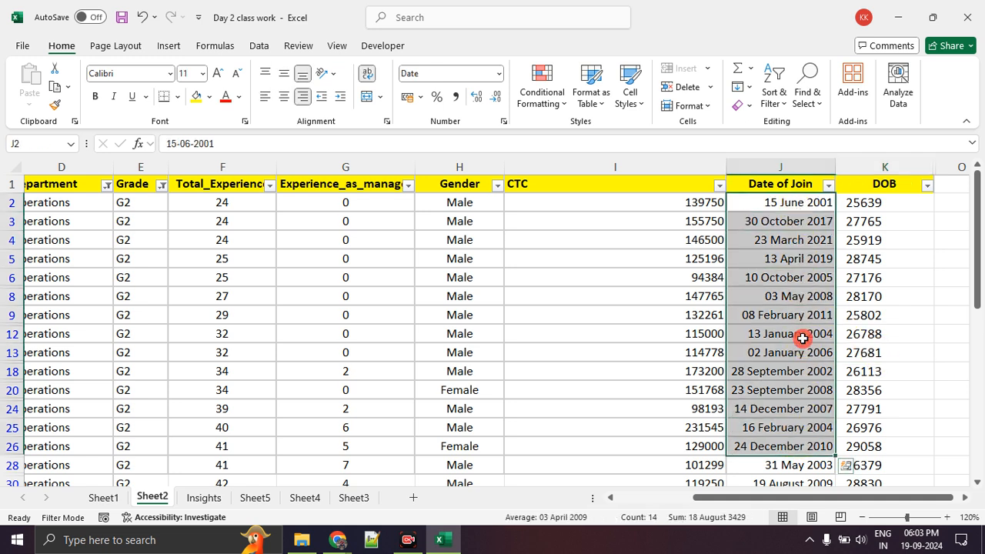
{"action": "left_click", "coordinate": [802, 338]}
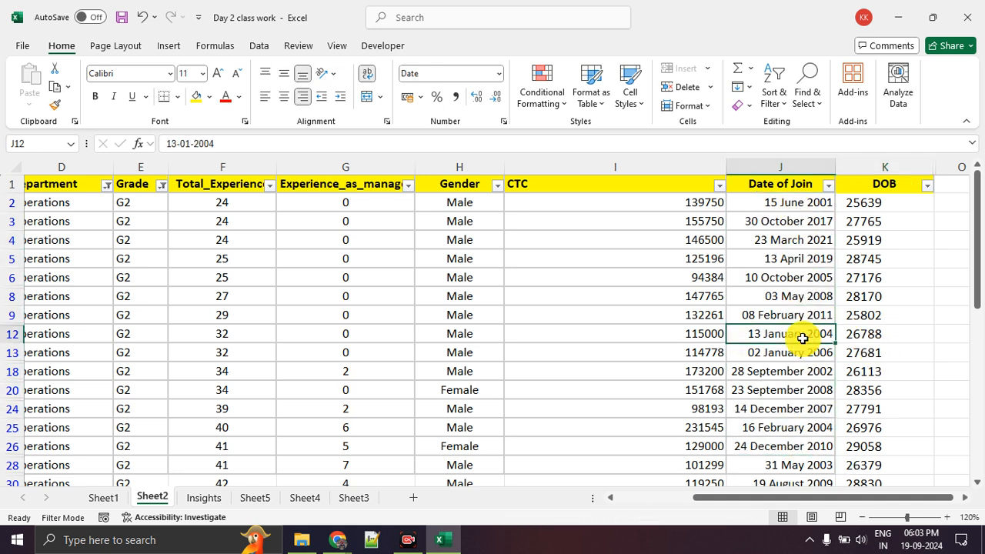
{"action": "left_click", "coordinate": [797, 202]}
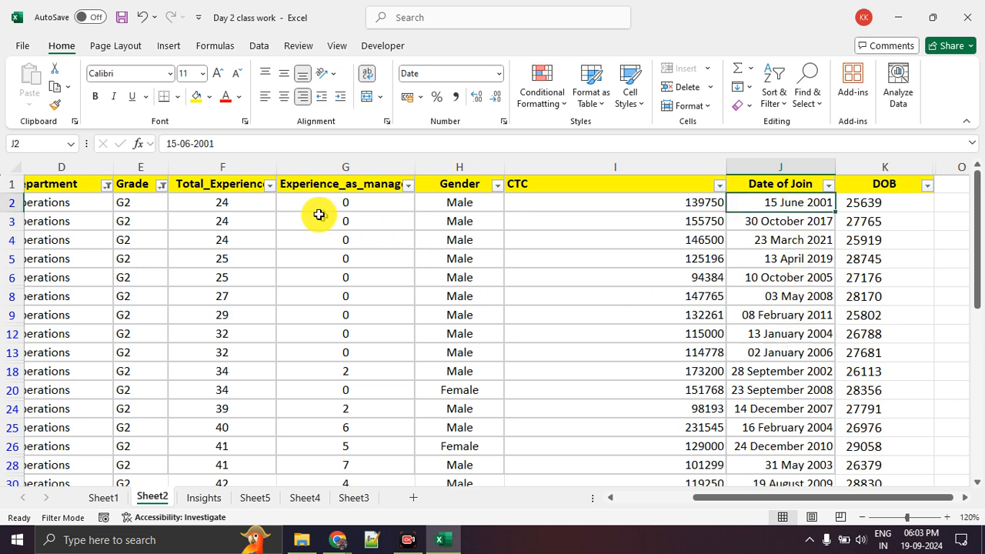
{"action": "left_click", "coordinate": [247, 205]}
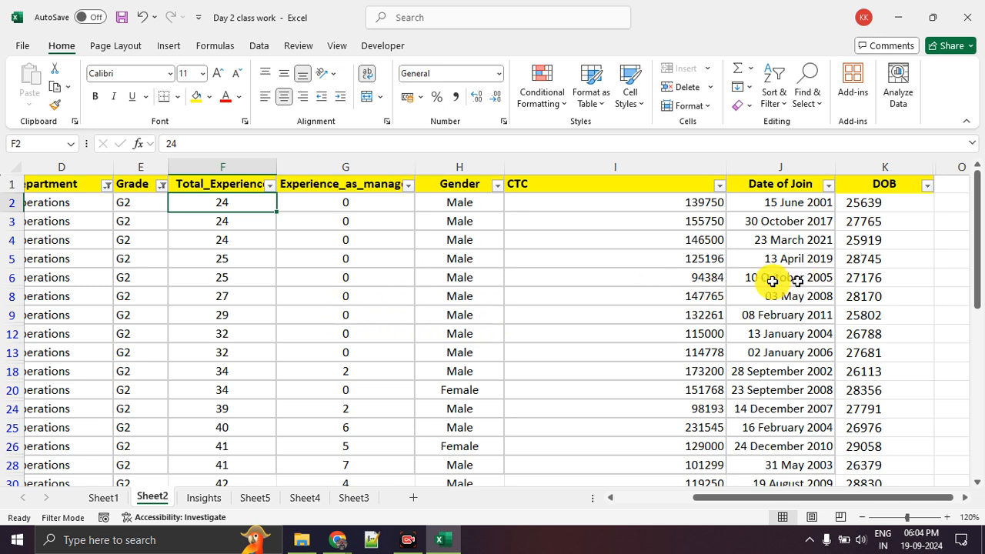
Examine the unformatted DOB column from its first entry in K2 down past the last row of the table
{"action": "left_click", "coordinate": [897, 201]}
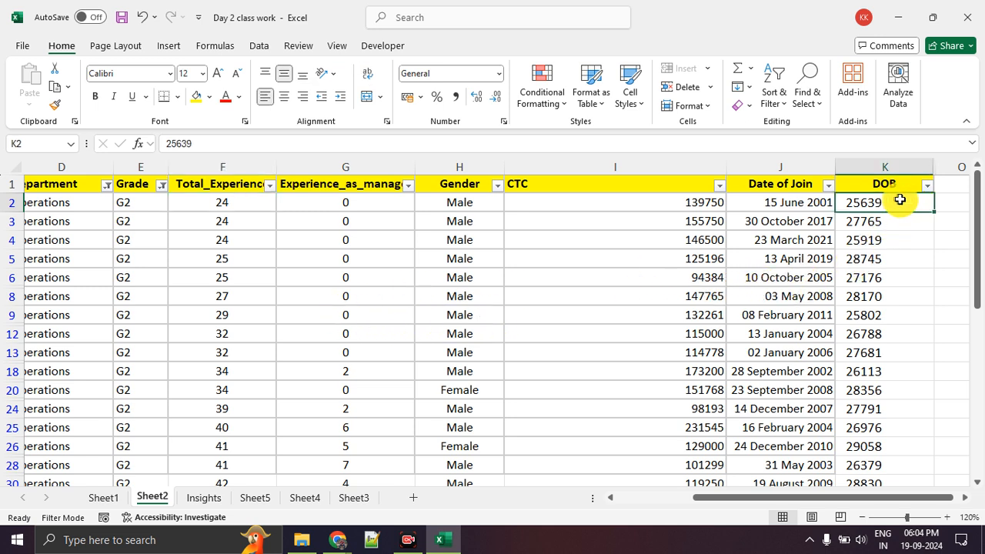
{"action": "left_click", "coordinate": [916, 311]}
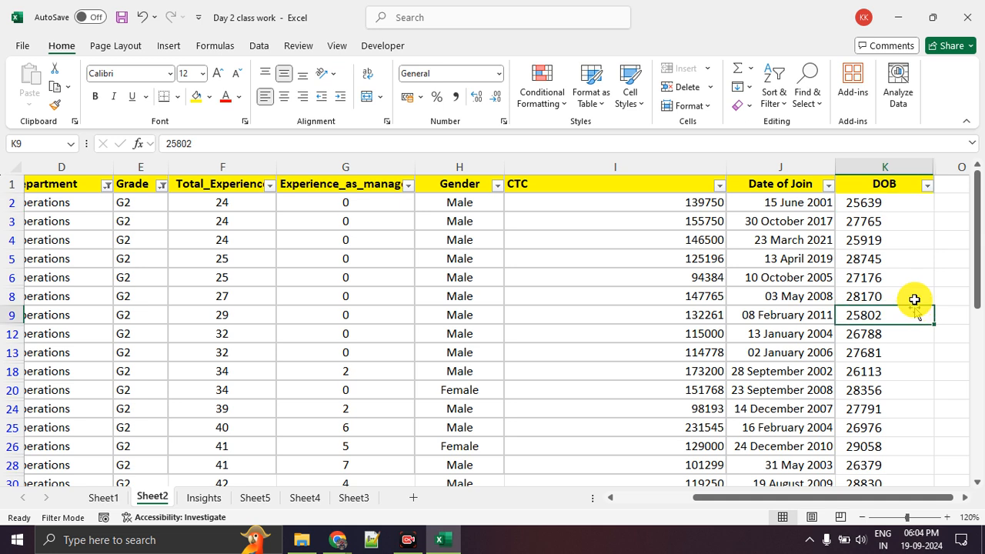
{"action": "left_click", "coordinate": [899, 201]}
{"action": "left_click", "coordinate": [902, 277]}
{"action": "left_click_drag", "start_coordinate": [881, 205], "coordinate": [897, 466]}
{"action": "left_click", "coordinate": [890, 281]}
{"action": "left_click", "coordinate": [891, 205]}
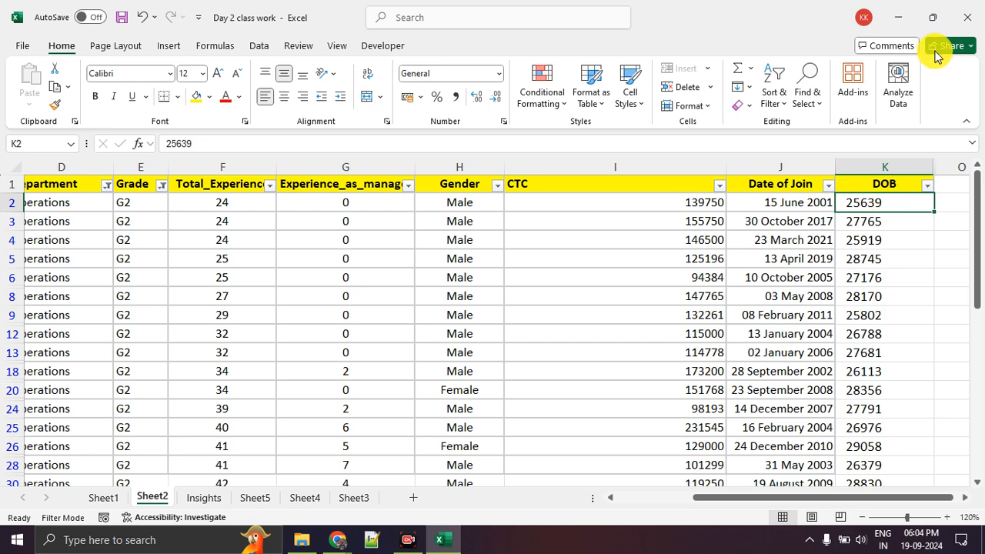
{"action": "left_click", "coordinate": [889, 161]}
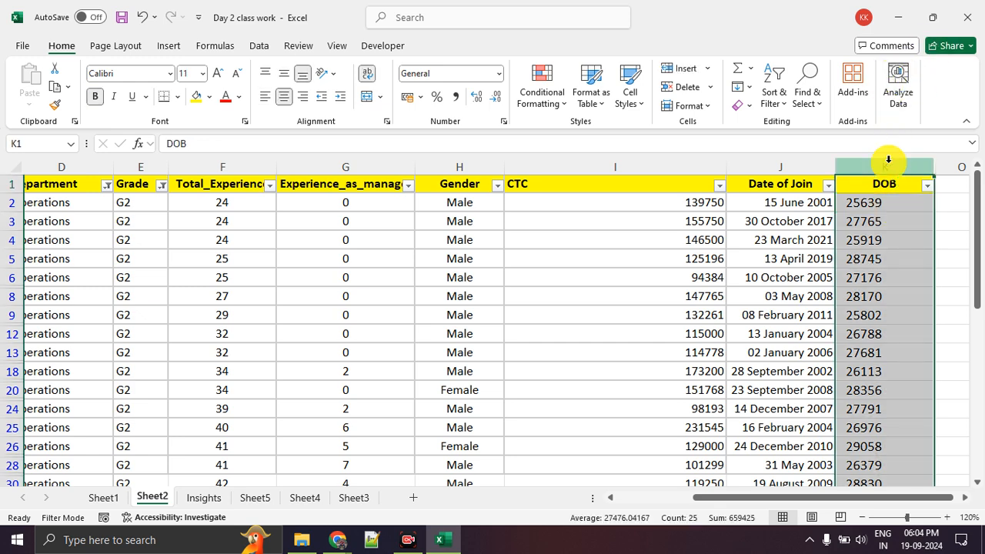
{"action": "scroll", "coordinate": [888, 231], "scroll_direction": "down", "scroll_amount": 8}
{"action": "left_click_drag", "start_coordinate": [878, 328], "coordinate": [882, 417]}
{"action": "scroll", "coordinate": [879, 370], "scroll_direction": "up", "scroll_amount": 15}
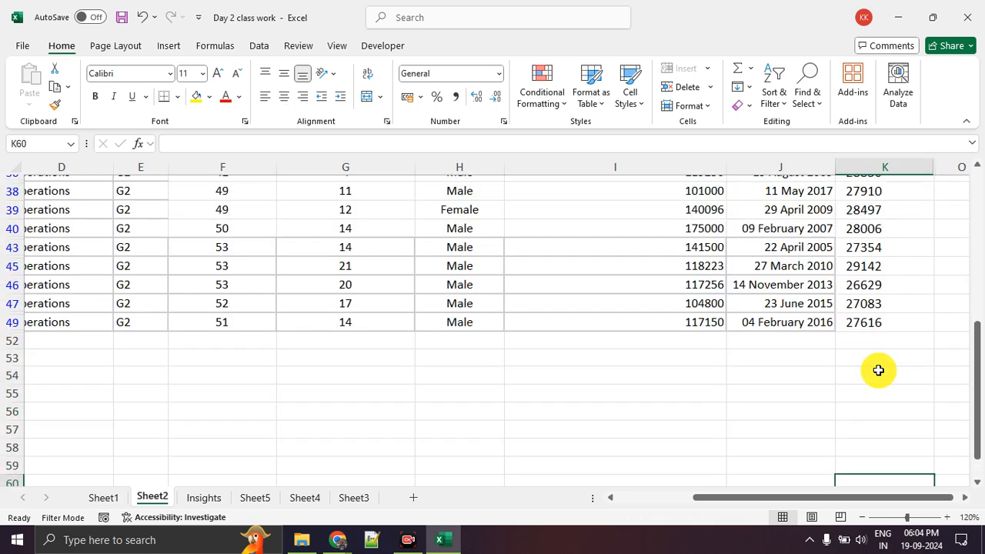
{"action": "left_click", "coordinate": [907, 203]}
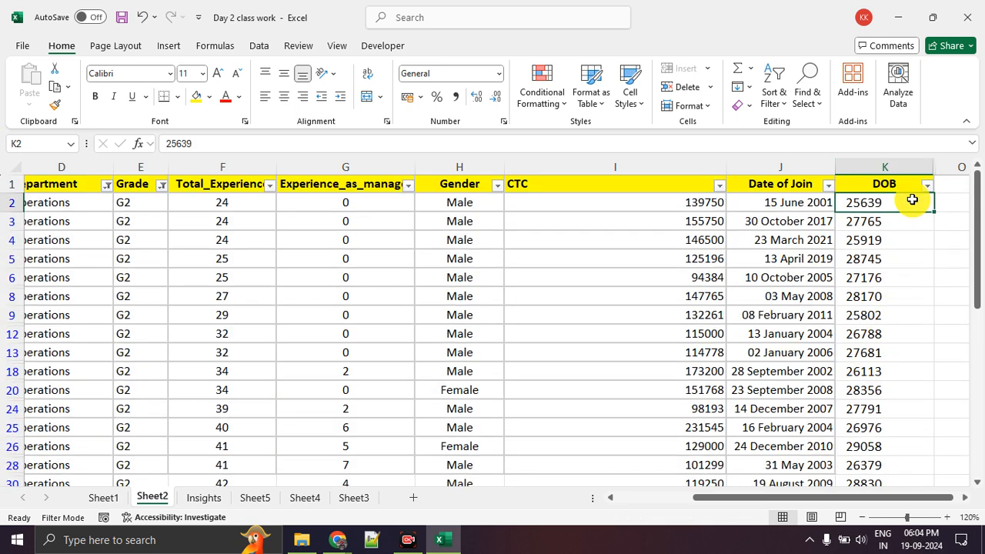
{"action": "left_click", "coordinate": [901, 316]}
{"action": "left_click", "coordinate": [900, 207]}
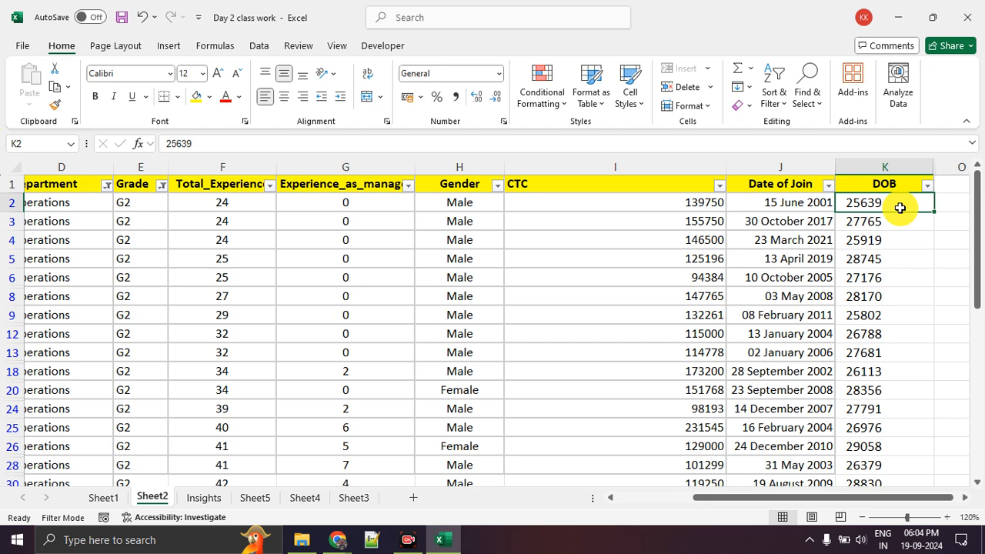
Format the DOB values in K2:K49 as dates using the *14 March 2012 type
{"action": "key", "text": "ctrl+shift+Down"}
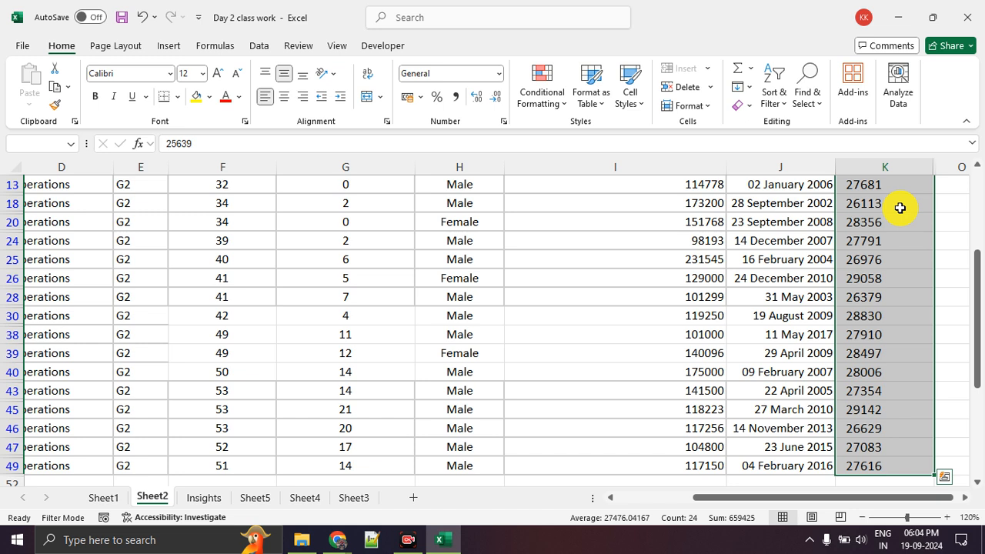
{"action": "right_click", "coordinate": [900, 208]}
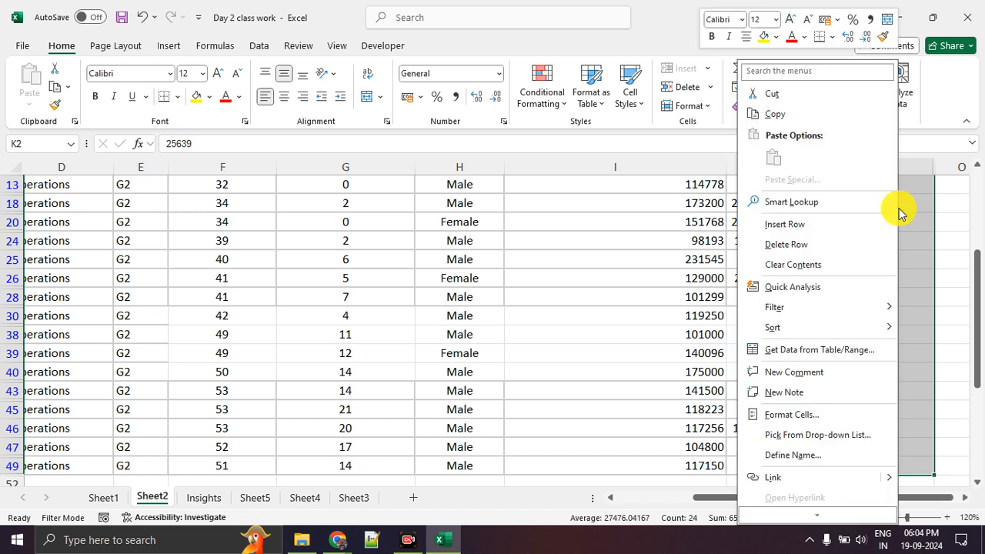
{"action": "key", "text": "ctrl+1"}
{"action": "left_click", "coordinate": [839, 407]}
{"action": "mouse_move", "coordinate": [838, 406]}
{"action": "left_mouse_down"}
{"action": "mouse_move", "coordinate": [760, 401]}
{"action": "mouse_move", "coordinate": [853, 431]}
{"action": "mouse_move", "coordinate": [827, 412]}
{"action": "left_mouse_up"}
{"action": "key", "text": "Escape"}
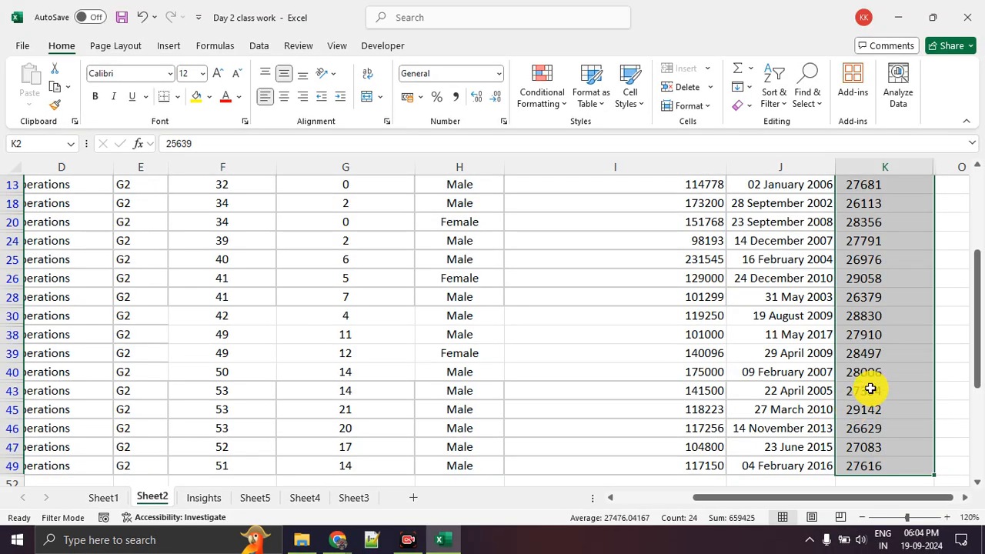
{"action": "right_click", "coordinate": [870, 387]}
{"action": "left_click", "coordinate": [798, 358]}
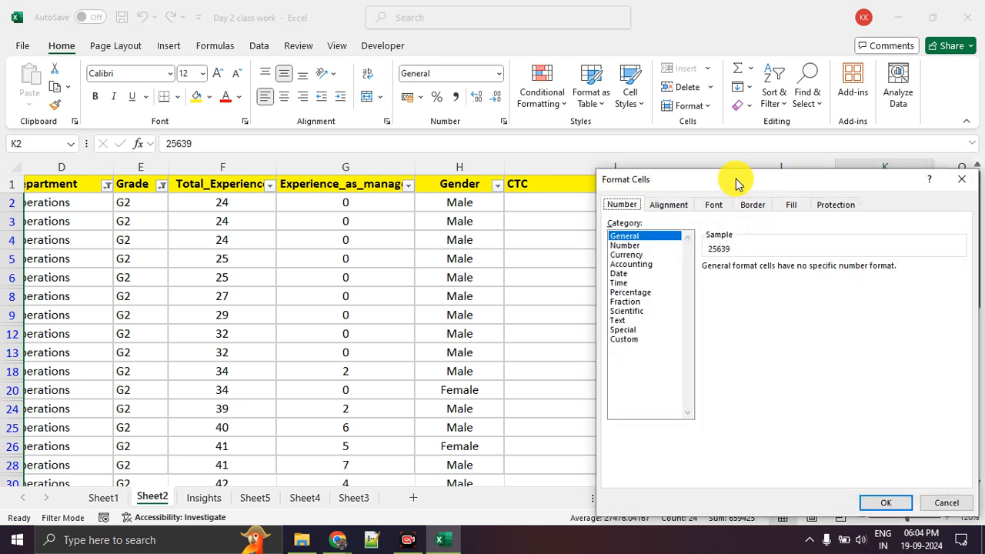
{"action": "left_click_drag", "start_coordinate": [732, 183], "coordinate": [391, 103]}
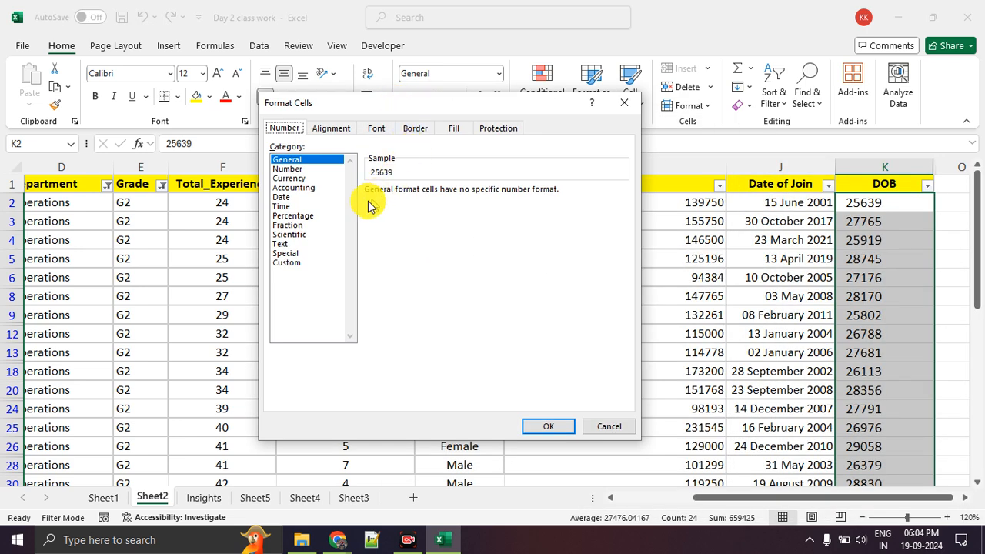
{"action": "left_click", "coordinate": [282, 198]}
{"action": "left_click", "coordinate": [393, 211]}
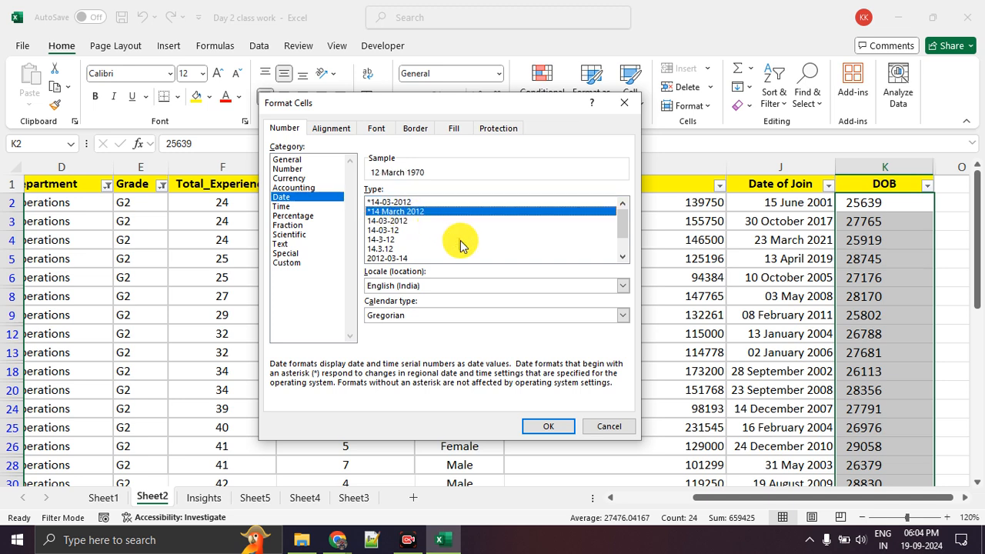
{"action": "left_click", "coordinate": [547, 428]}
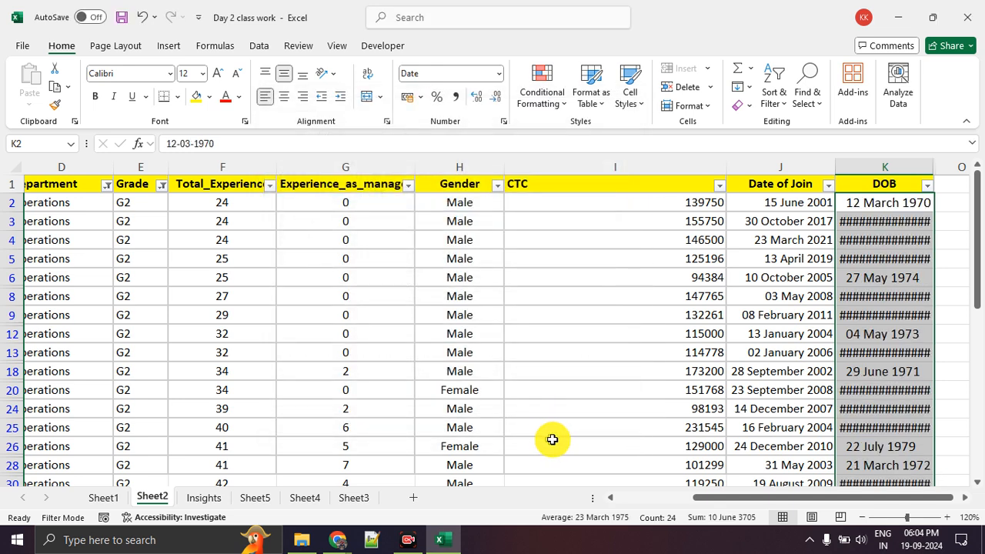
Widen the DOB column until the full dates fit and check the formatted values down the column
{"action": "left_click", "coordinate": [943, 167]}
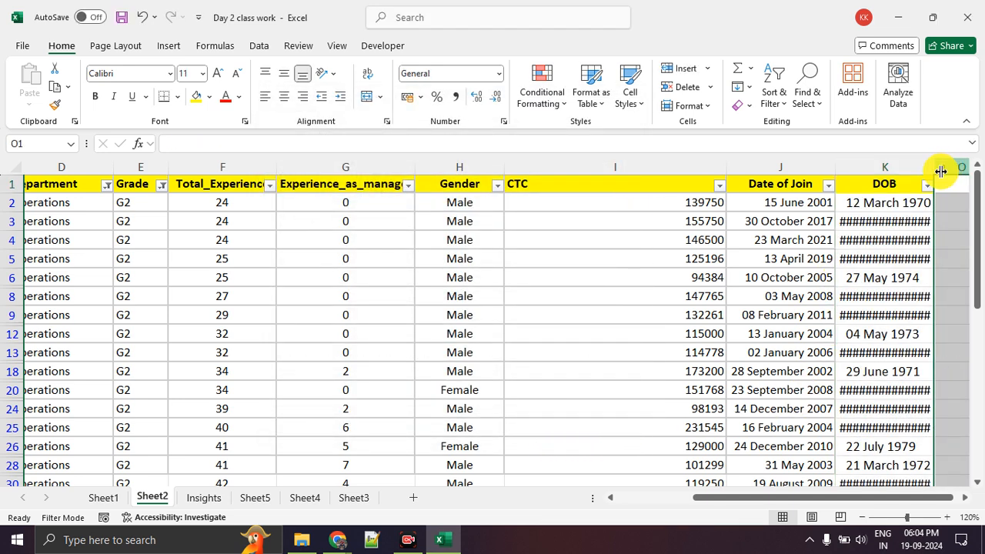
{"action": "left_click_drag", "start_coordinate": [938, 171], "coordinate": [963, 164]}
{"action": "left_click", "coordinate": [904, 296]}
{"action": "left_click", "coordinate": [904, 315]}
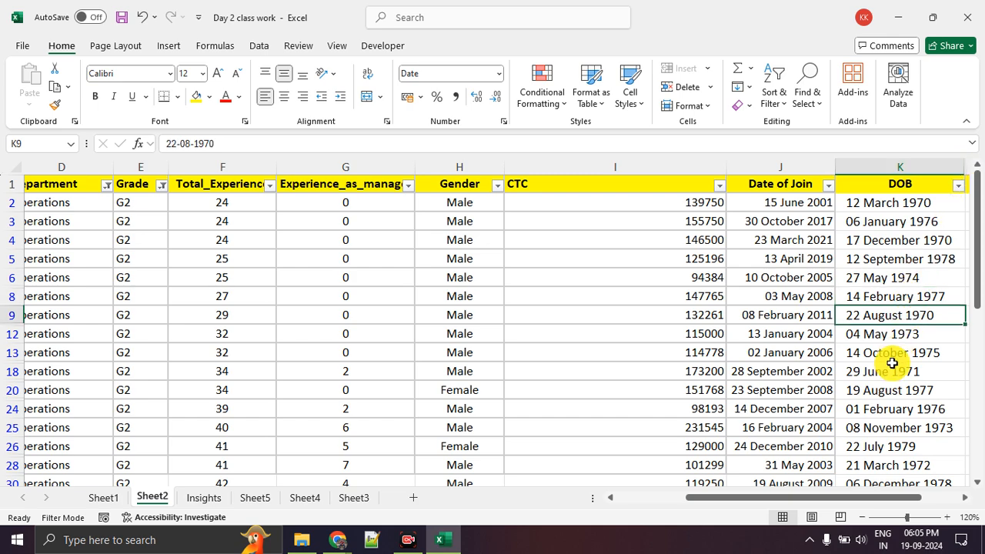
{"action": "left_click_drag", "start_coordinate": [885, 240], "coordinate": [897, 409]}
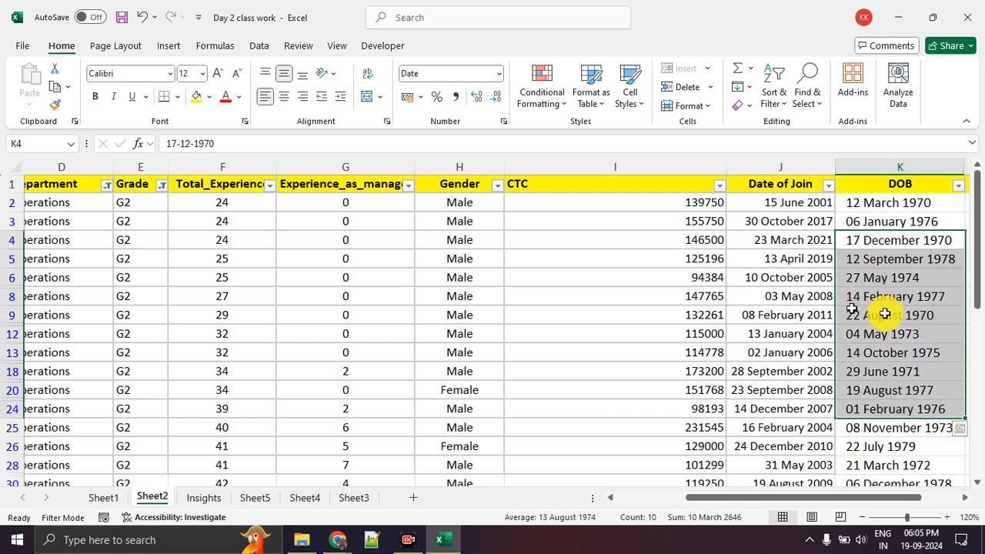
{"action": "scroll", "coordinate": [940, 315], "scroll_direction": "down", "scroll_amount": 6}
{"action": "scroll", "coordinate": [919, 314], "scroll_direction": "up", "scroll_amount": 5}
{"action": "scroll", "coordinate": [918, 314], "scroll_direction": "up", "scroll_amount": 1}
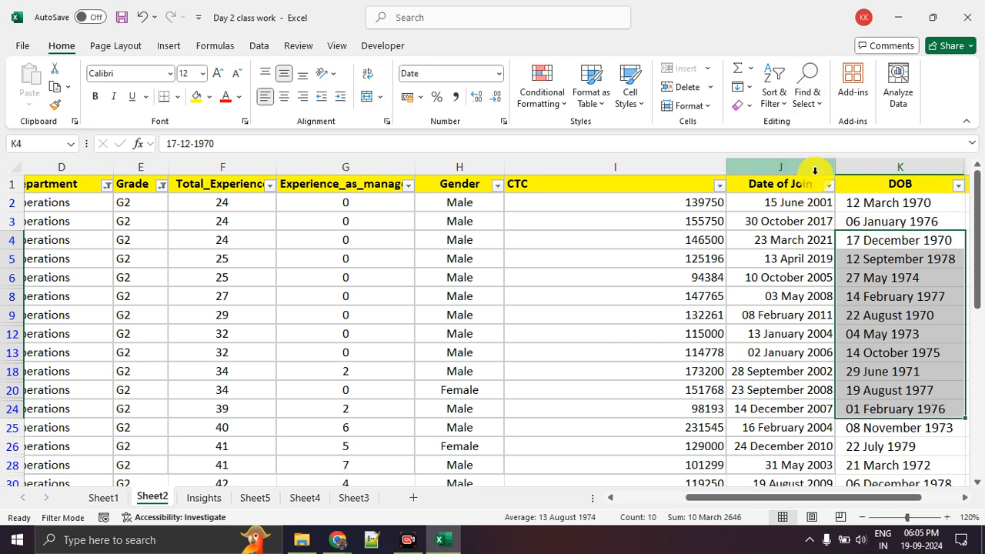
Format the Last name, initials and Department values in B2:D49 as Text
{"action": "left_click_drag", "start_coordinate": [787, 497], "coordinate": [583, 496]}
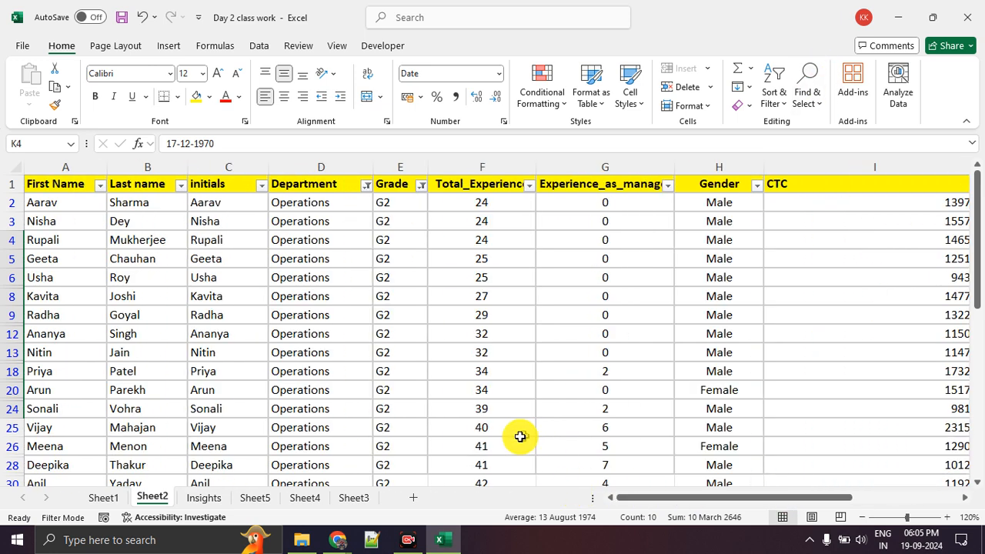
{"action": "left_click", "coordinate": [181, 206]}
{"action": "left_click_drag", "start_coordinate": [188, 211], "coordinate": [326, 205]}
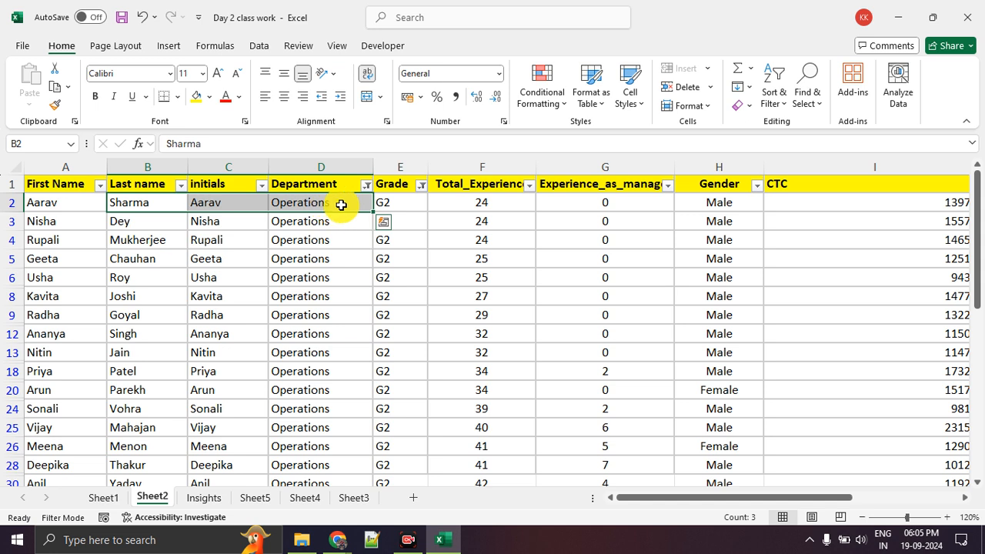
{"action": "left_click", "coordinate": [337, 288]}
{"action": "left_click_drag", "start_coordinate": [158, 202], "coordinate": [301, 207]}
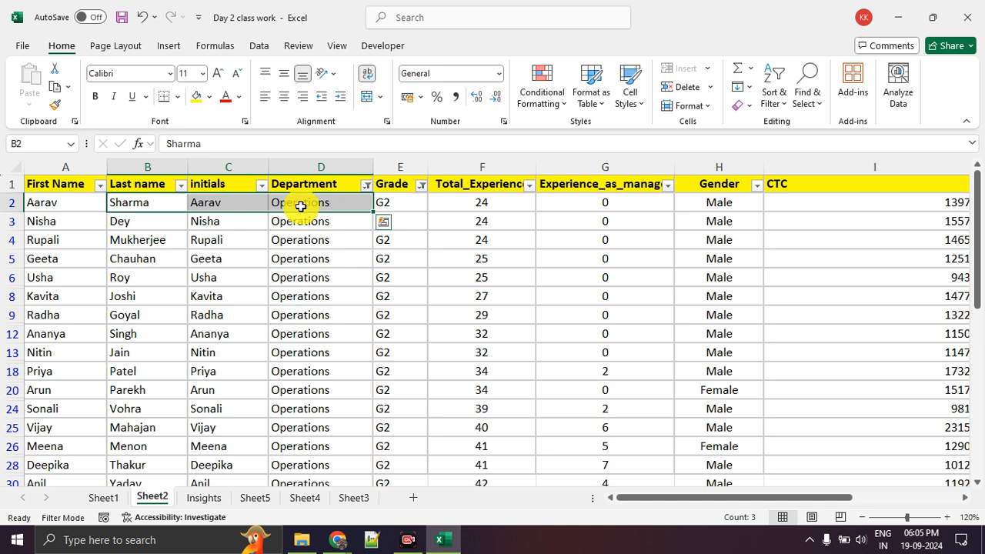
{"action": "key", "text": "ctrl+shift+Down"}
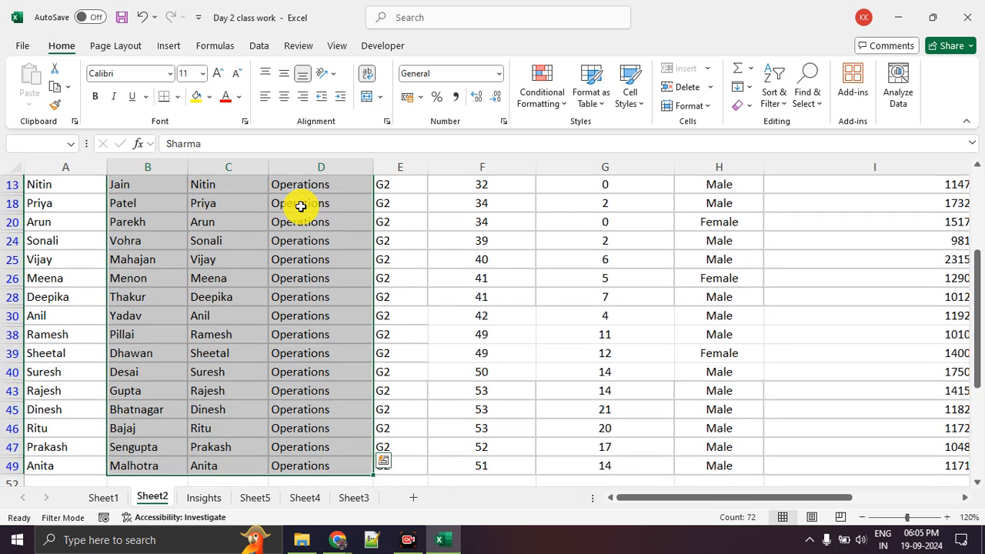
{"action": "right_click", "coordinate": [301, 206]}
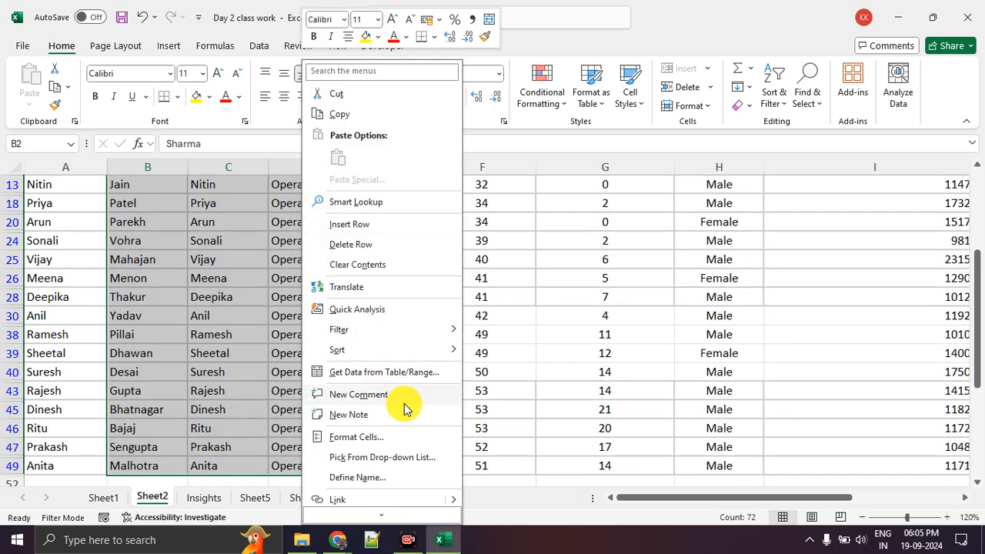
{"action": "left_click", "coordinate": [401, 442]}
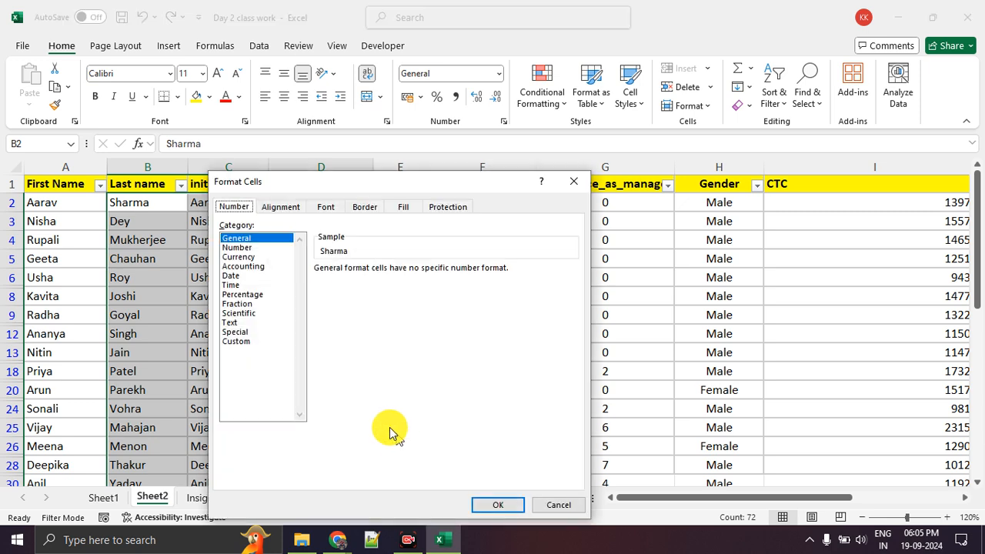
{"action": "left_click", "coordinate": [235, 323]}
{"action": "left_click", "coordinate": [495, 506]}
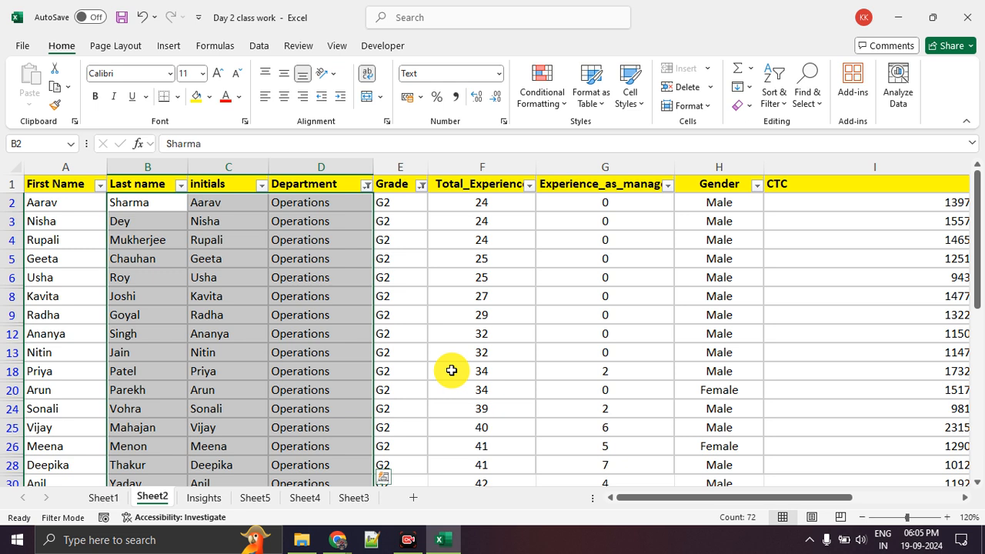
Examine the values in the Total_Experience and Experience_as_manager columns to judge their data type
{"action": "left_click", "coordinate": [451, 370]}
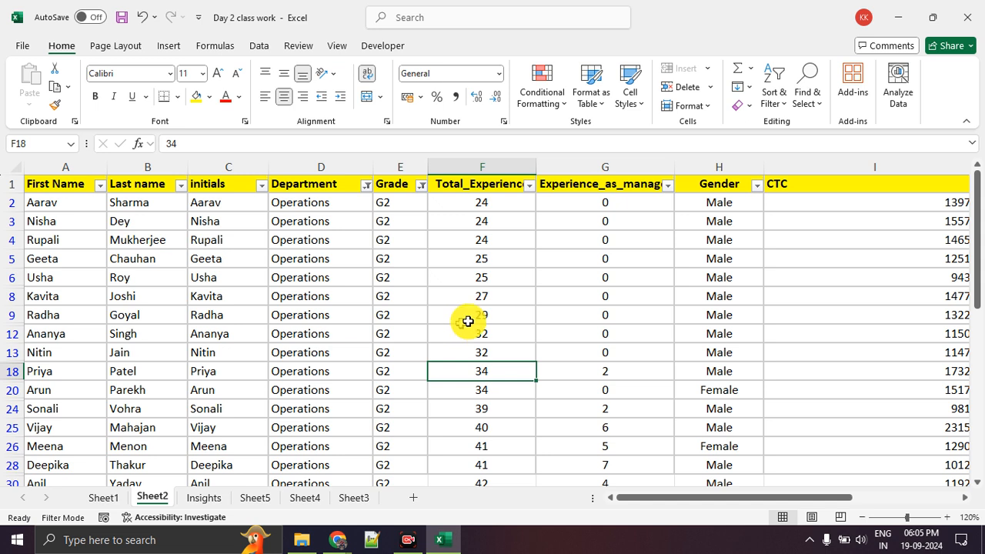
{"action": "left_click_drag", "start_coordinate": [505, 202], "coordinate": [505, 277]}
{"action": "left_click", "coordinate": [605, 220]}
{"action": "left_click_drag", "start_coordinate": [529, 202], "coordinate": [605, 205]}
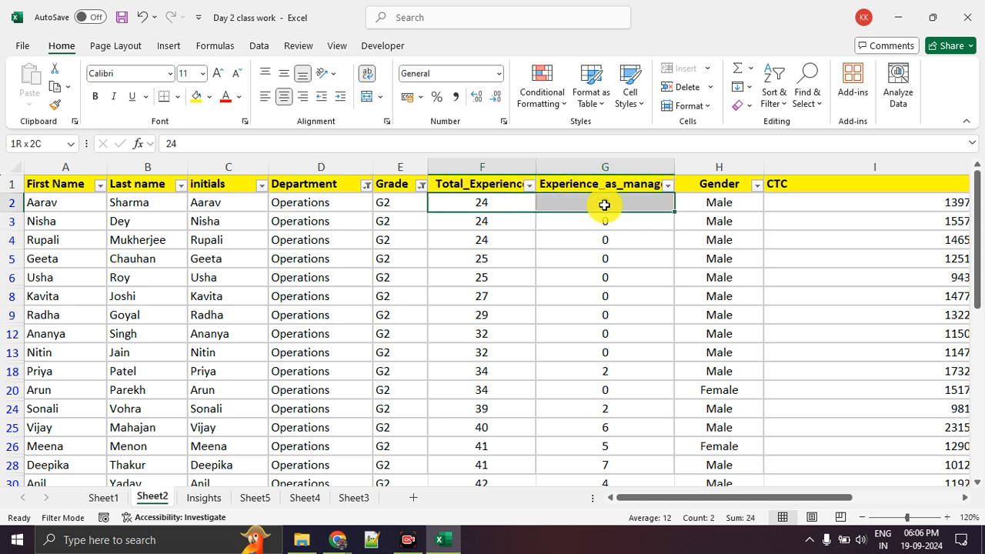
{"action": "left_click", "coordinate": [486, 291]}
{"action": "left_click", "coordinate": [599, 357]}
{"action": "left_click", "coordinate": [484, 389]}
{"action": "left_click", "coordinate": [623, 296]}
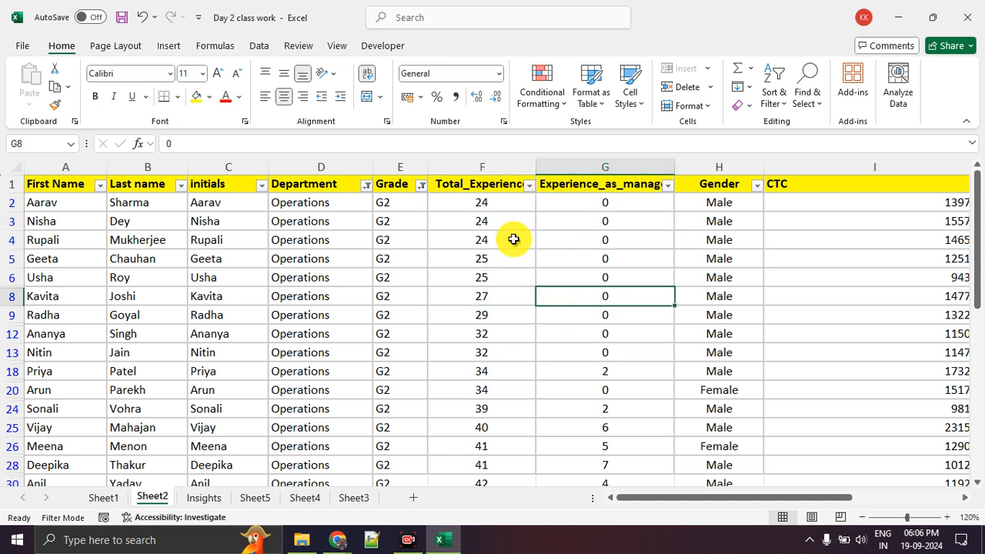
Enlarge the sheet to 150% and examine the Grade column's entries
{"action": "left_click_drag", "start_coordinate": [399, 202], "coordinate": [398, 427]}
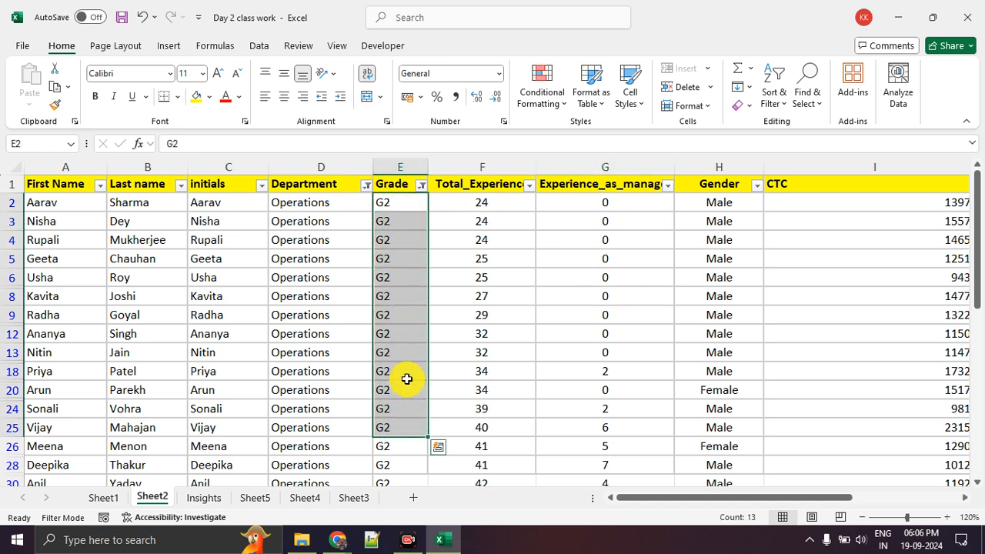
{"action": "left_click", "coordinate": [955, 517]}
{"action": "left_click", "coordinate": [954, 516]}
{"action": "left_click", "coordinate": [954, 517]}
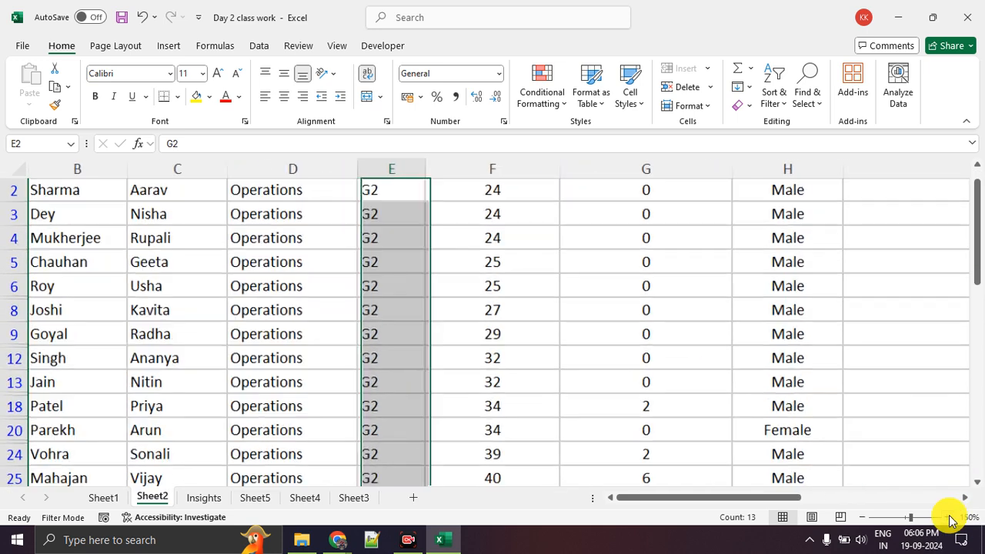
{"action": "scroll", "coordinate": [592, 417], "scroll_direction": "up", "scroll_amount": 1}
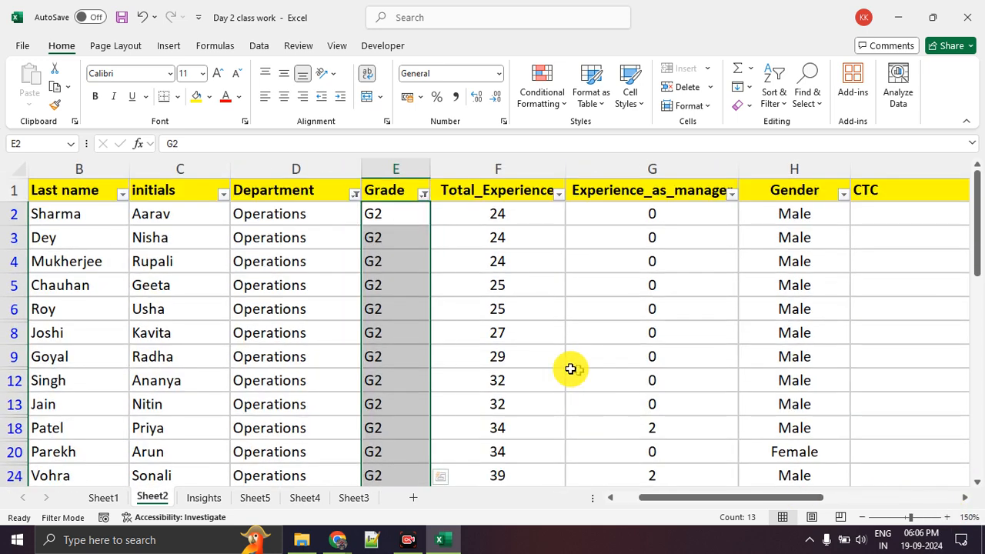
{"action": "left_click", "coordinate": [512, 359]}
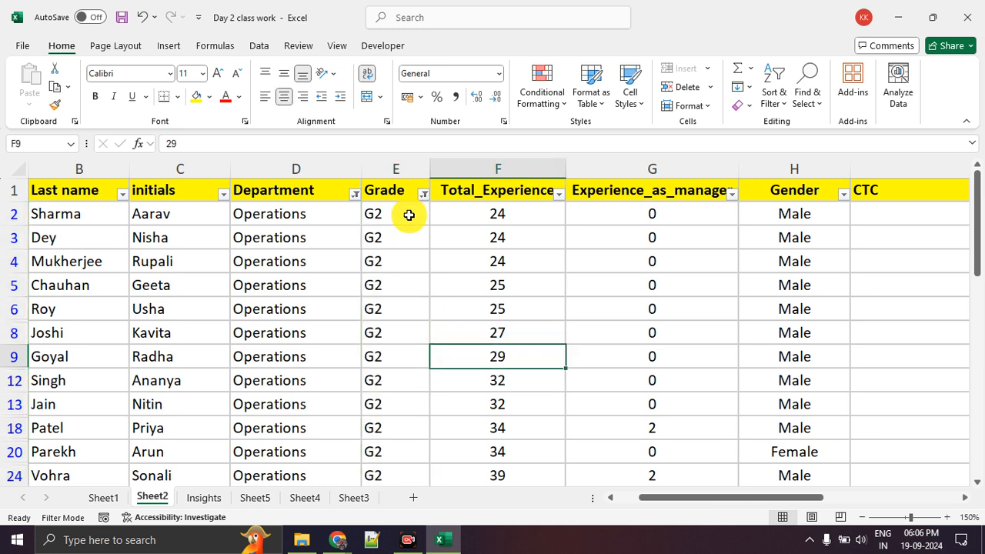
{"action": "left_click", "coordinate": [409, 215]}
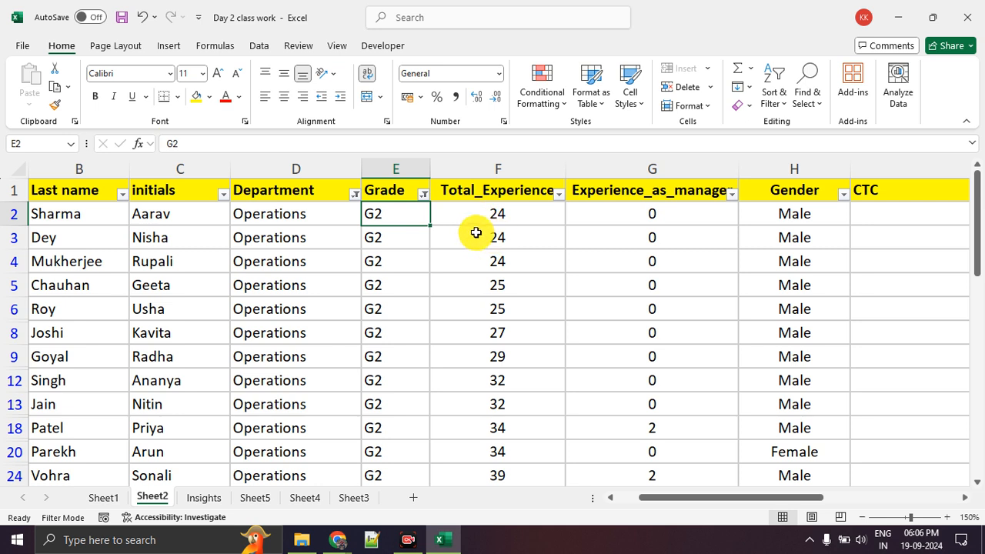
Select the Total_Experience and Experience_as_manager values in F2:G49
{"action": "left_click", "coordinate": [518, 235]}
{"action": "left_click_drag", "start_coordinate": [519, 216], "coordinate": [617, 217]}
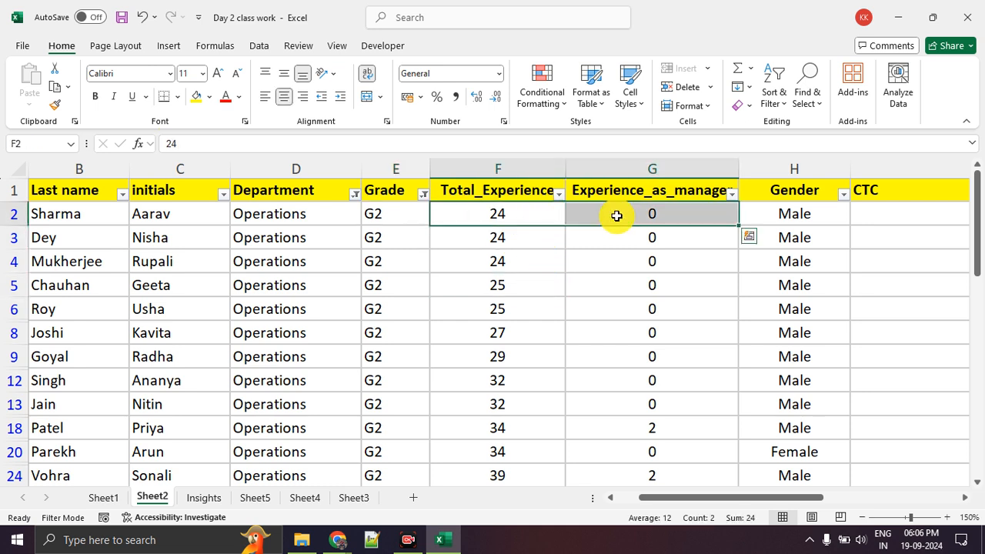
{"action": "key", "text": "ctrl+shift+Down"}
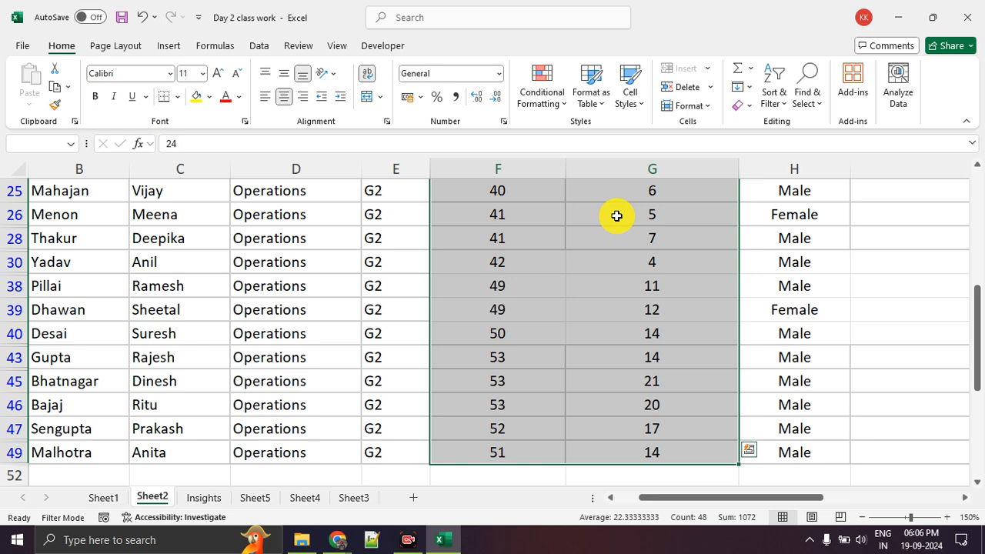
{"action": "scroll", "coordinate": [613, 269], "scroll_direction": "up", "scroll_amount": 5}
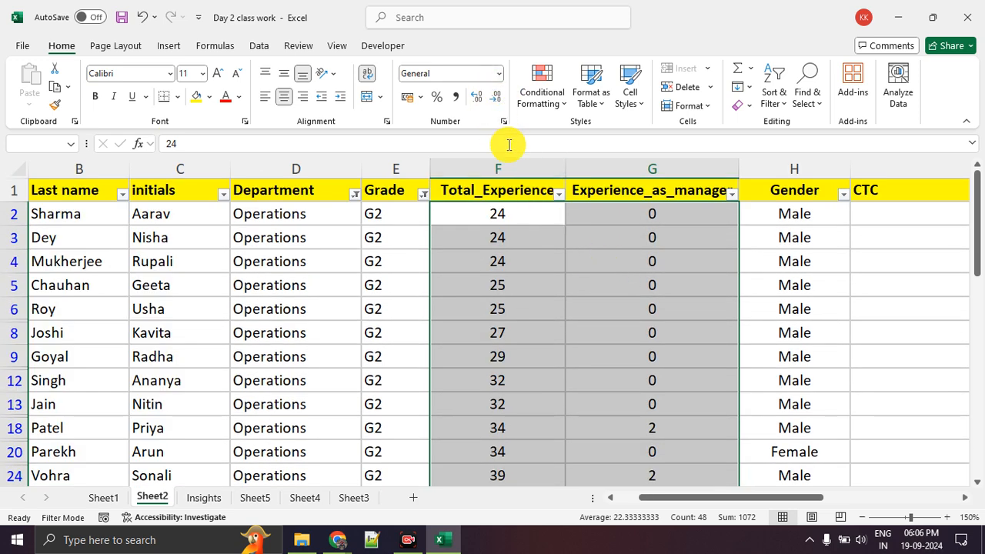
Magnify the screen with ZoomIt, circle the Number formatting group in red, and leave the annotation view
{"action": "key", "text": "ctrl+1"}
{"action": "left_click", "coordinate": [505, 61]}
{"action": "left_click_drag", "start_coordinate": [506, 60], "coordinate": [274, 71]}
{"action": "mouse_move", "coordinate": [382, 68]}
{"action": "left_mouse_down"}
{"action": "mouse_move", "coordinate": [492, 128]}
{"action": "mouse_move", "coordinate": [497, 49]}
{"action": "left_mouse_up"}
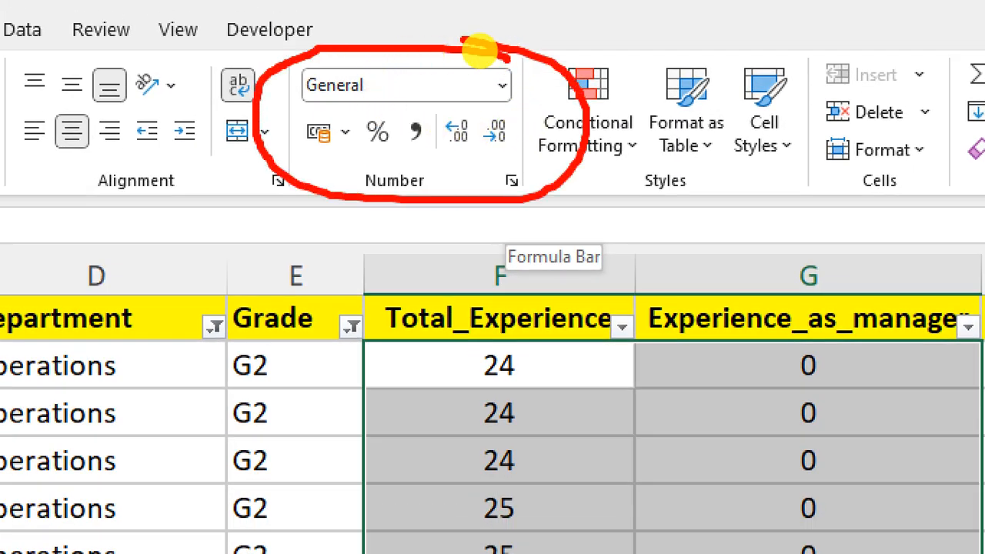
{"action": "key", "text": "Escape"}
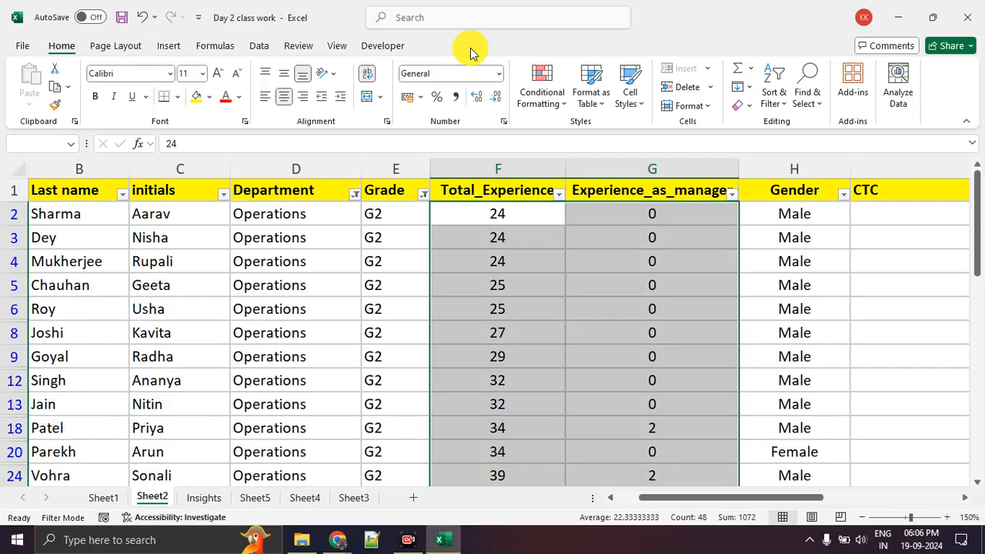
Format the Total_Experience and Experience_as_manager values as Number with no decimal places
{"action": "left_click", "coordinate": [499, 74]}
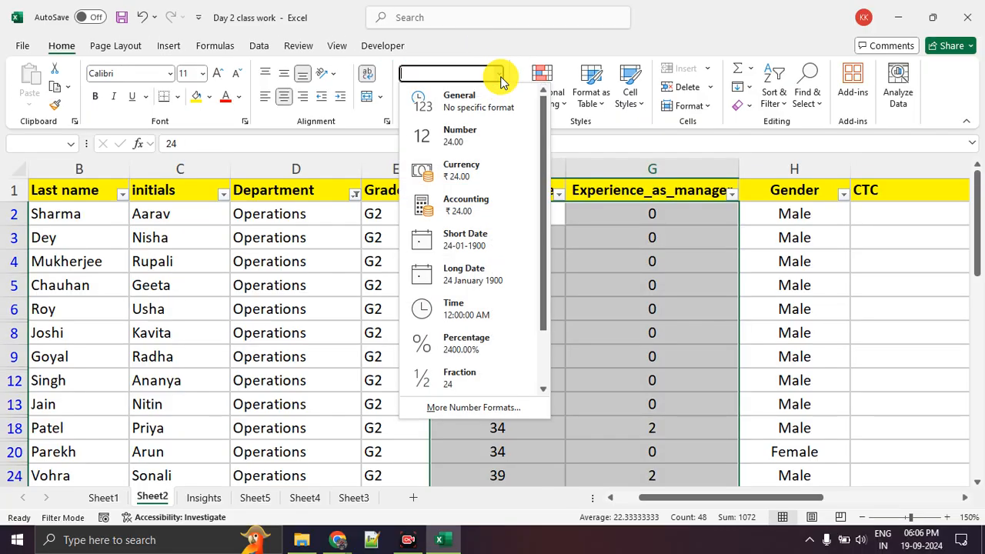
{"action": "left_click", "coordinate": [490, 145]}
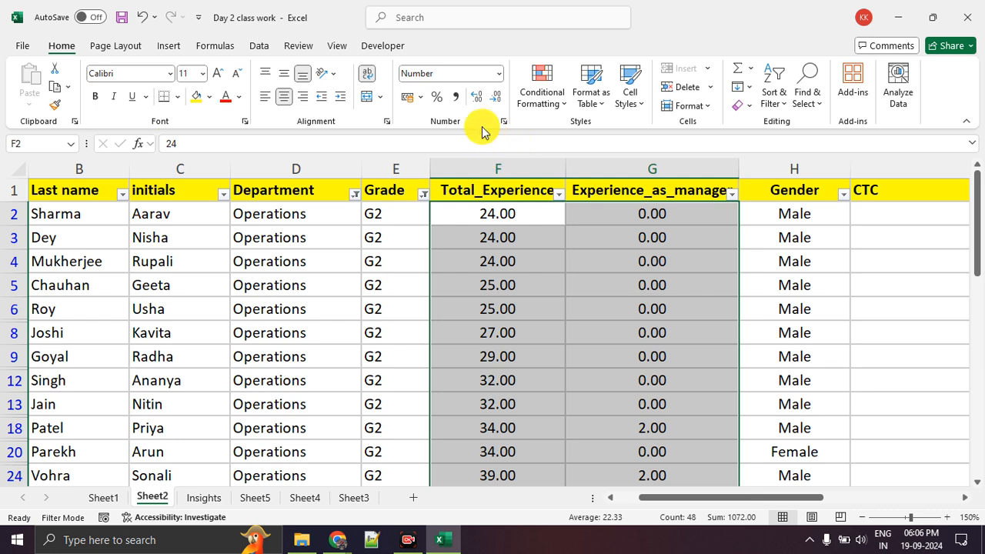
{"action": "left_click", "coordinate": [475, 100]}
{"action": "left_click", "coordinate": [493, 97]}
{"action": "left_click", "coordinate": [492, 97]}
{"action": "left_click", "coordinate": [493, 97]}
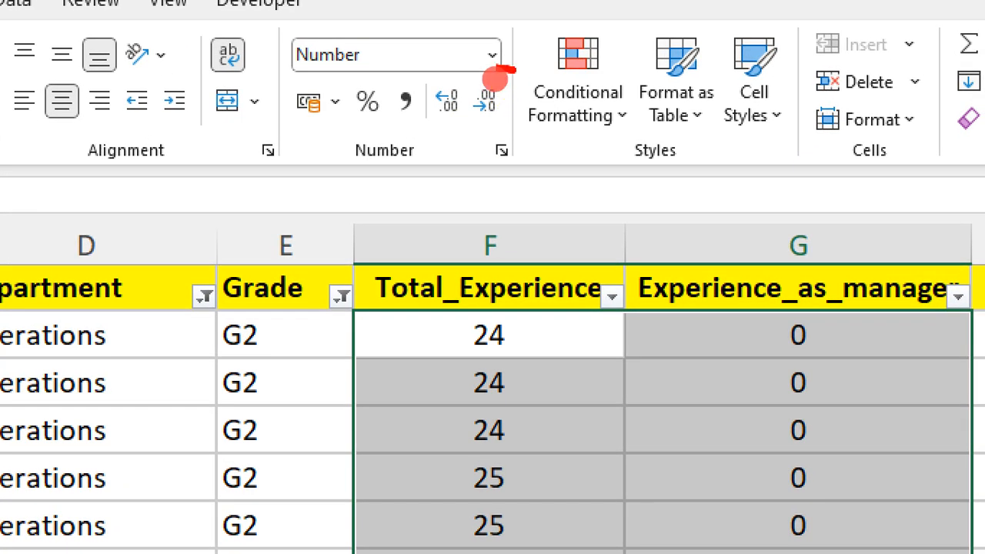
Circle the decimal-place controls and the Home tab in red on the magnified screen, and underline the Font group
{"action": "mouse_move", "coordinate": [495, 80]}
{"action": "left_mouse_down"}
{"action": "mouse_move", "coordinate": [475, 119]}
{"action": "mouse_move", "coordinate": [495, 75]}
{"action": "left_mouse_up"}
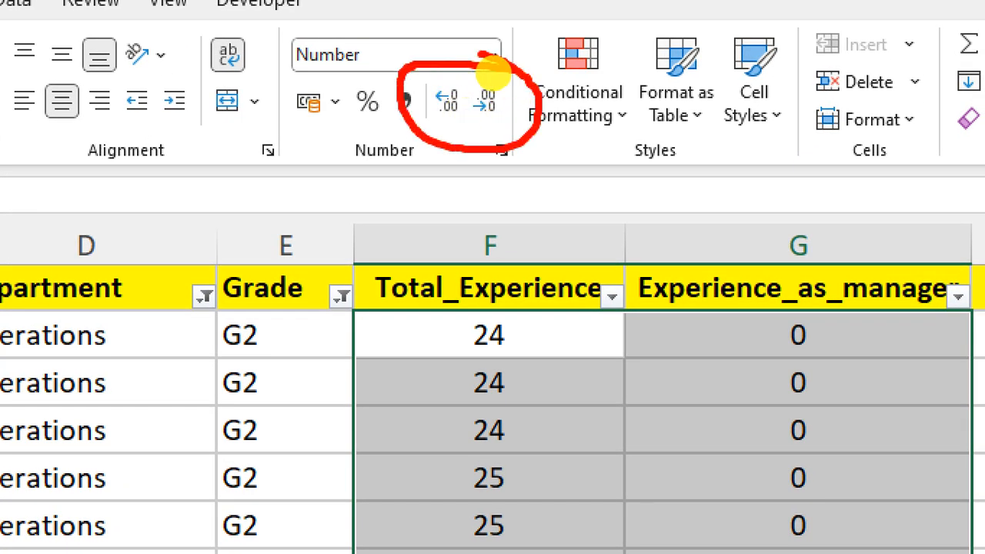
{"action": "key", "text": "Escape"}
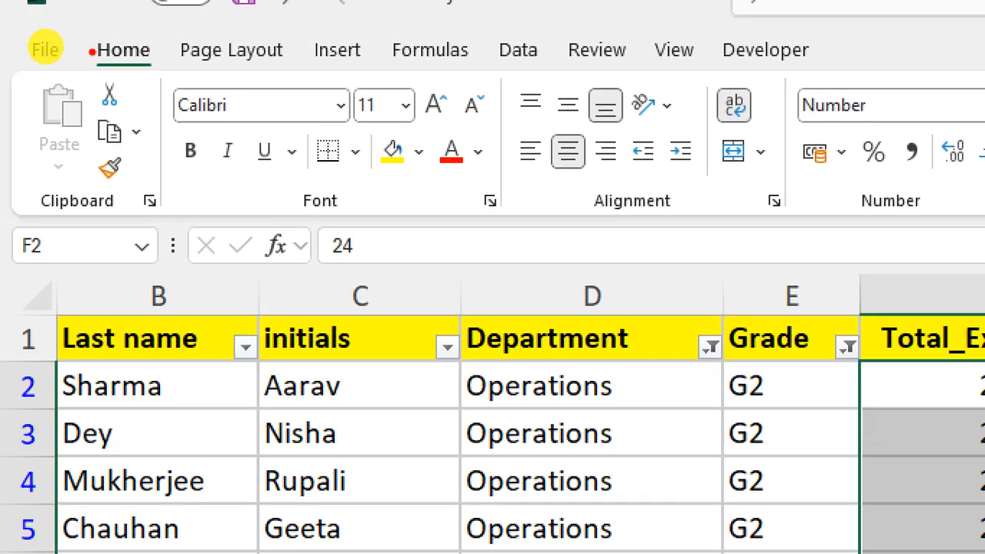
{"action": "mouse_move", "coordinate": [68, 34]}
{"action": "left_mouse_down"}
{"action": "mouse_move", "coordinate": [33, 33]}
{"action": "mouse_move", "coordinate": [87, 44]}
{"action": "mouse_move", "coordinate": [45, 25]}
{"action": "left_mouse_up"}
{"action": "left_click_drag", "start_coordinate": [83, 121], "coordinate": [235, 125]}
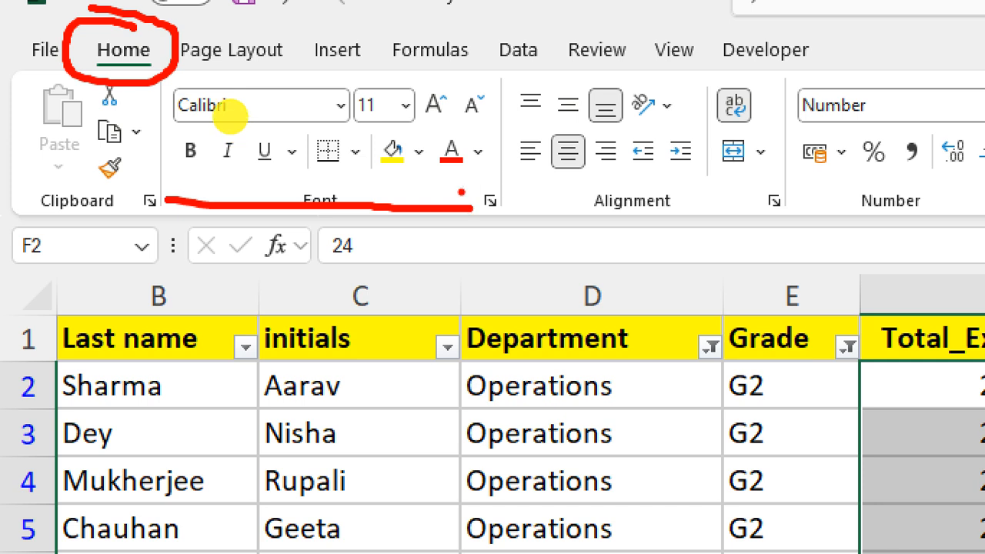
Mark the bold, italic, underline and fill tools in red, circle the font-size controls, underline the Alignment group, and leave the annotation view
{"action": "left_click", "coordinate": [266, 177]}
{"action": "left_click", "coordinate": [227, 182]}
{"action": "left_click", "coordinate": [174, 186]}
{"action": "left_click_drag", "start_coordinate": [174, 187], "coordinate": [200, 173]}
{"action": "left_click_drag", "start_coordinate": [385, 182], "coordinate": [393, 173]}
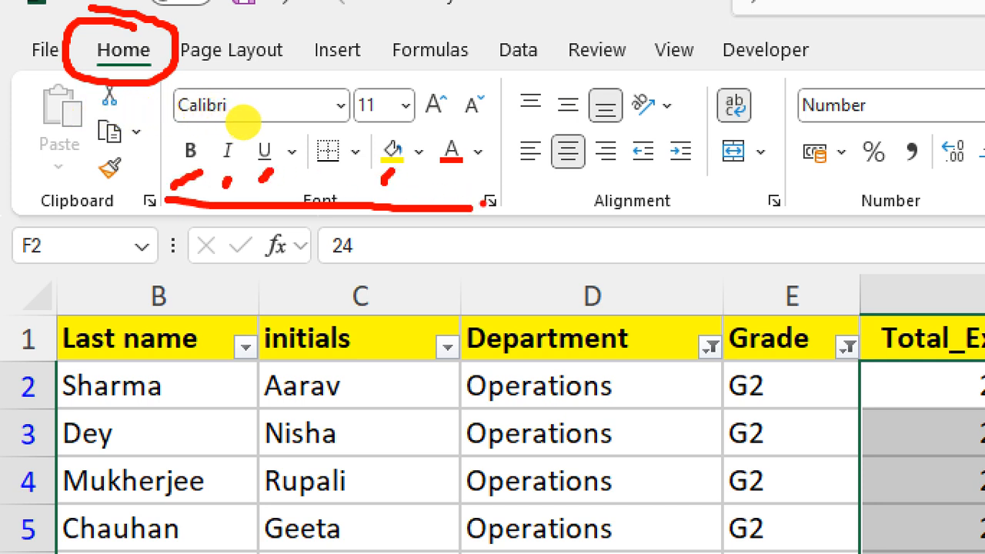
{"action": "mouse_move", "coordinate": [490, 73]}
{"action": "left_mouse_down"}
{"action": "mouse_move", "coordinate": [440, 65]}
{"action": "mouse_move", "coordinate": [385, 132]}
{"action": "mouse_move", "coordinate": [436, 88]}
{"action": "left_mouse_up"}
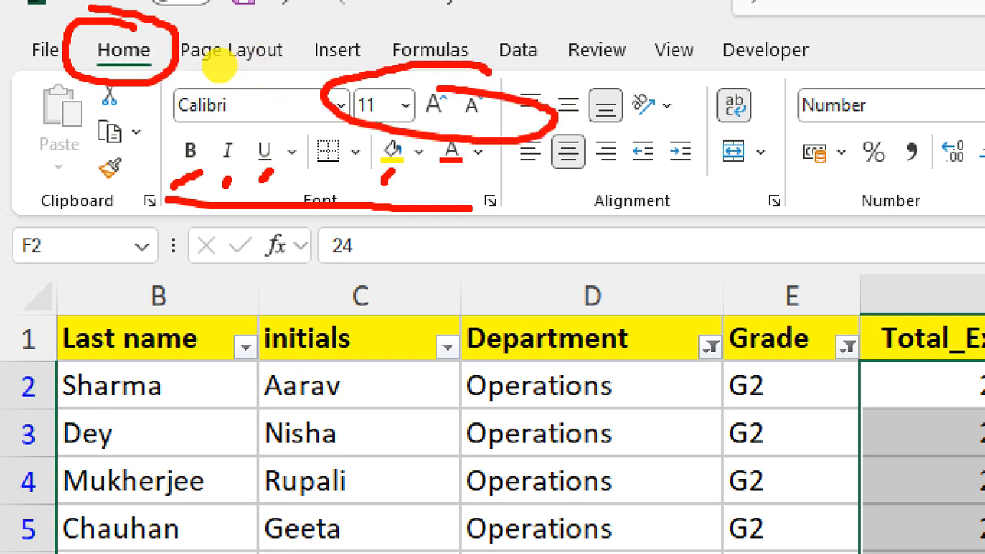
{"action": "left_click_drag", "start_coordinate": [522, 190], "coordinate": [693, 183]}
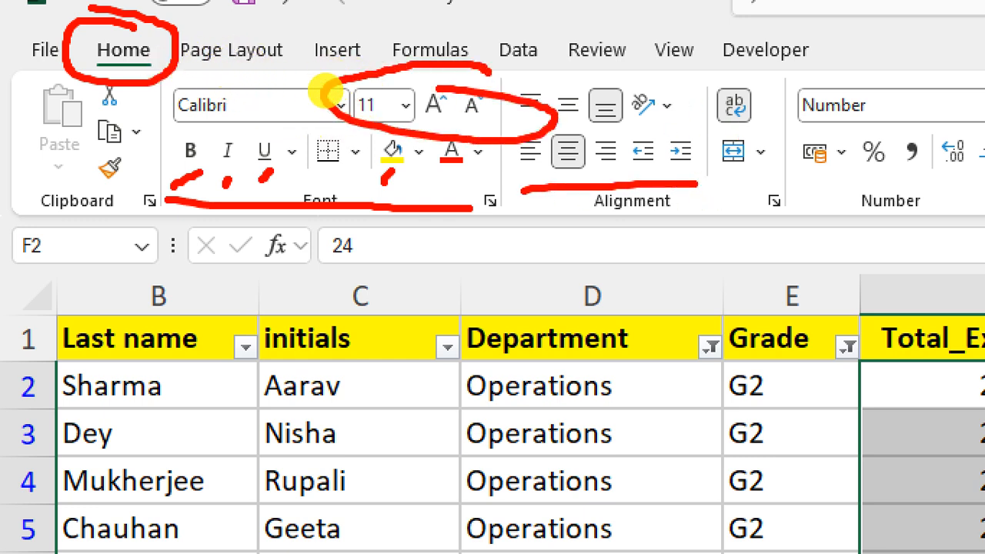
{"action": "left_click", "coordinate": [953, 176]}
{"action": "key", "text": "Escape"}
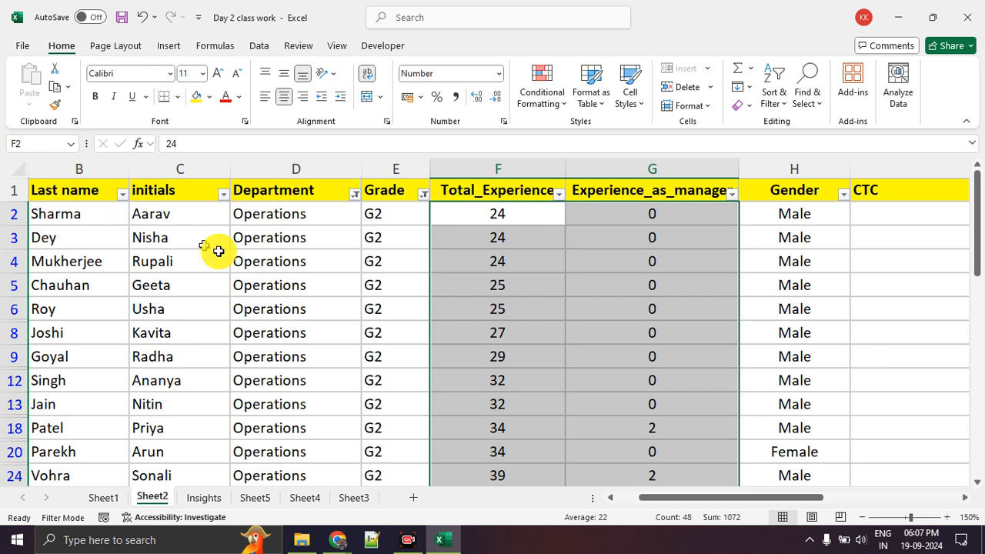
Review the experience columns and select the first Gender value in H2
{"action": "left_click", "coordinate": [478, 280]}
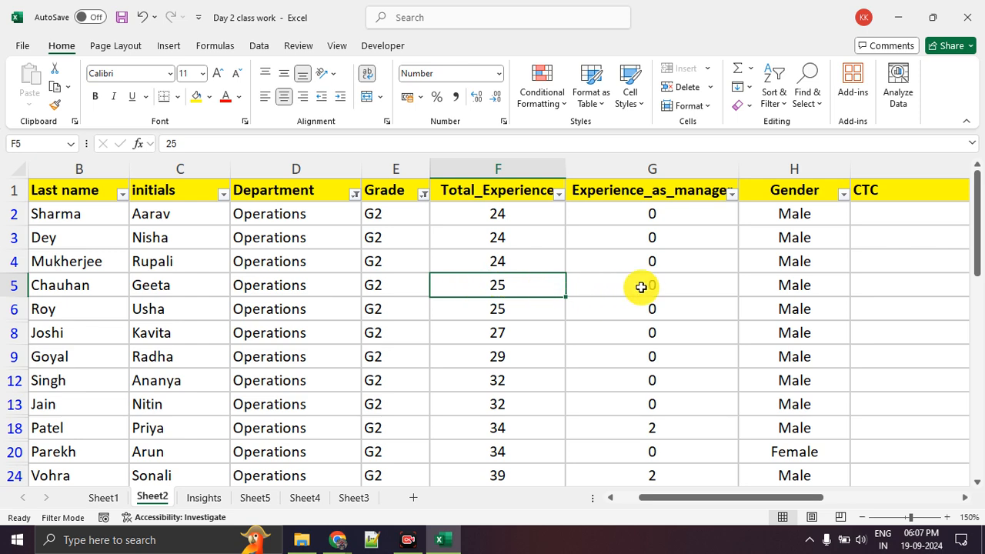
{"action": "scroll", "coordinate": [635, 286], "scroll_direction": "down", "scroll_amount": 2}
{"action": "scroll", "coordinate": [667, 299], "scroll_direction": "up", "scroll_amount": 2}
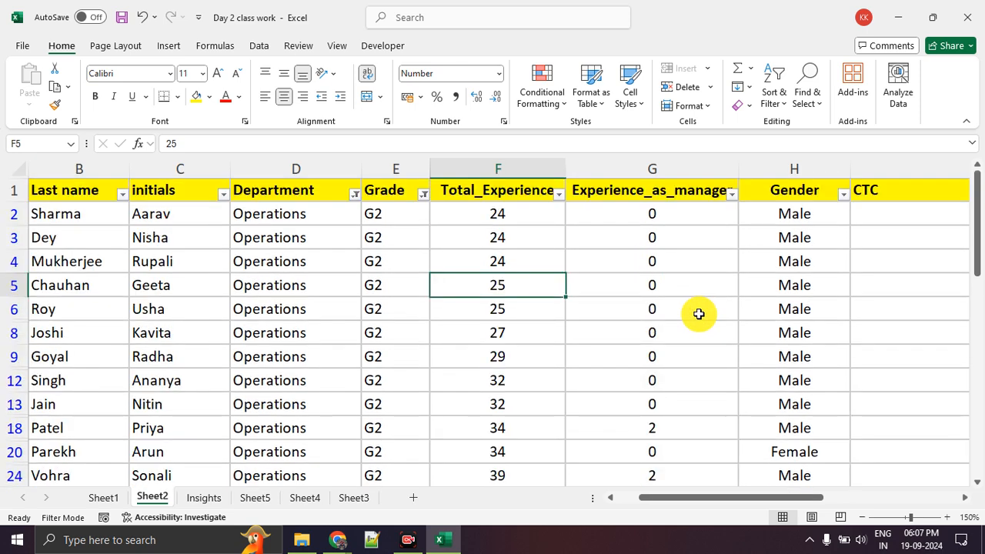
{"action": "left_click", "coordinate": [832, 214]}
{"action": "scroll", "coordinate": [836, 214], "scroll_direction": "right", "scroll_amount": 2}
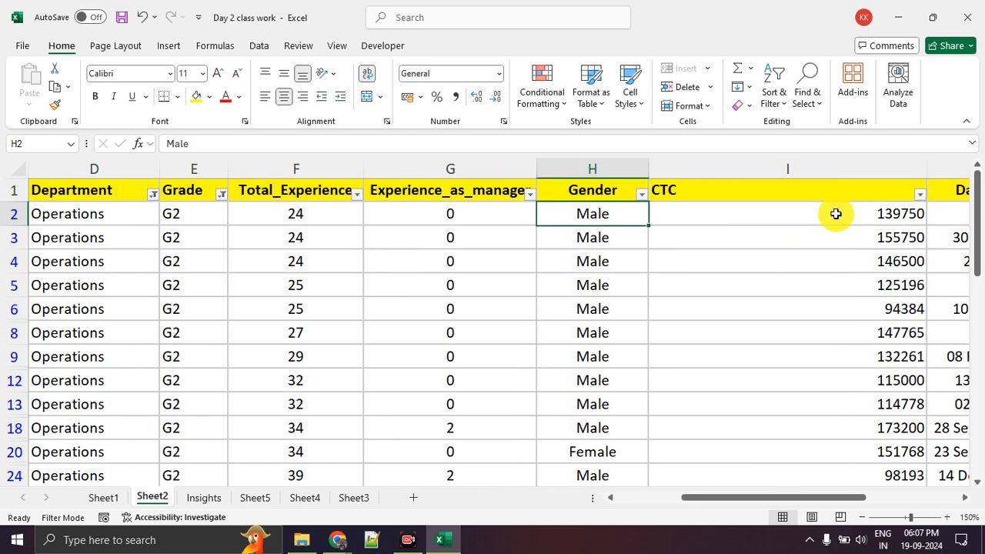
Switch to the Google Meet call in Chrome, look through its participant list, and return to the Excel workbook
{"action": "key", "text": "alt+Tab"}
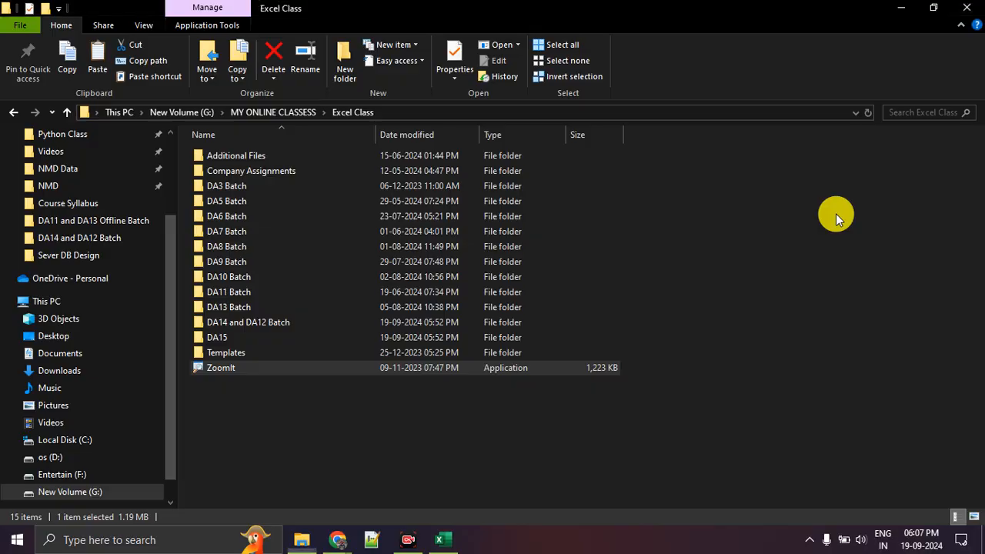
{"action": "key", "text": "alt+Tab"}
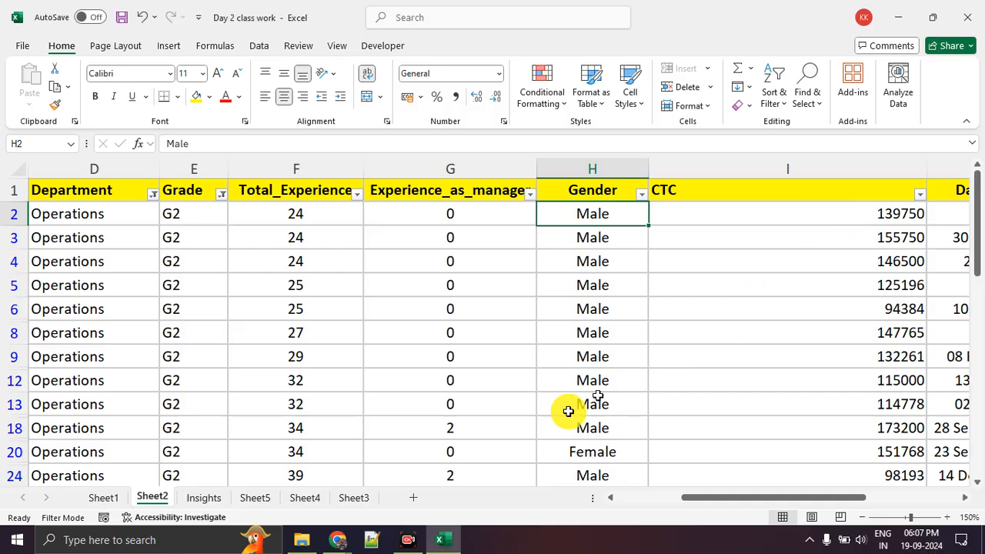
{"action": "left_click", "coordinate": [338, 539]}
{"action": "left_click", "coordinate": [291, 498]}
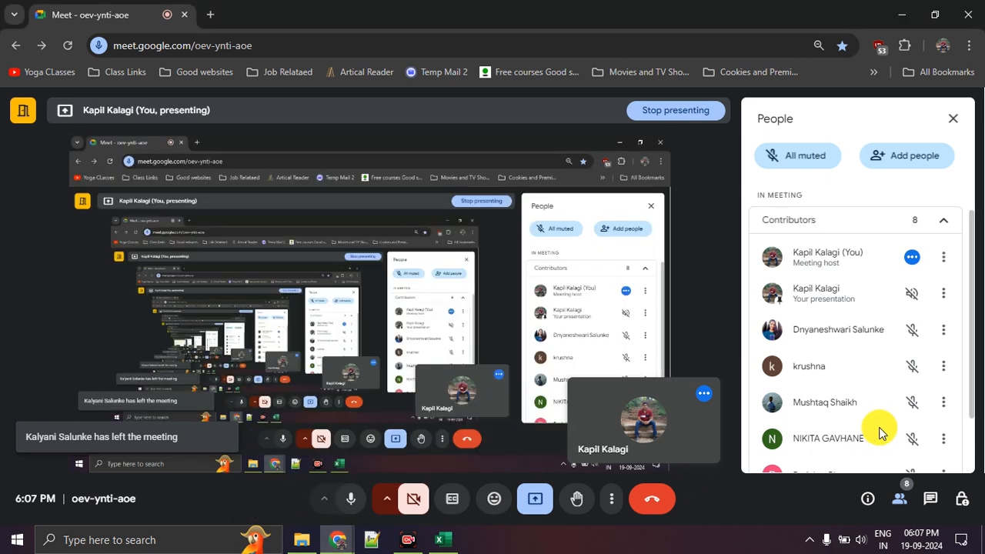
{"action": "scroll", "coordinate": [881, 432], "scroll_direction": "down", "scroll_amount": 3}
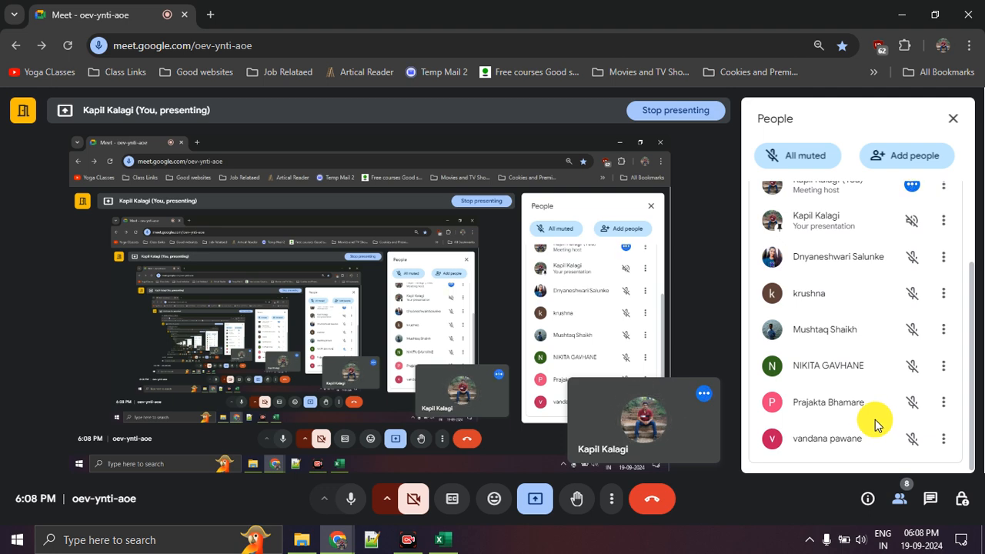
{"action": "key", "text": "alt+Tab"}
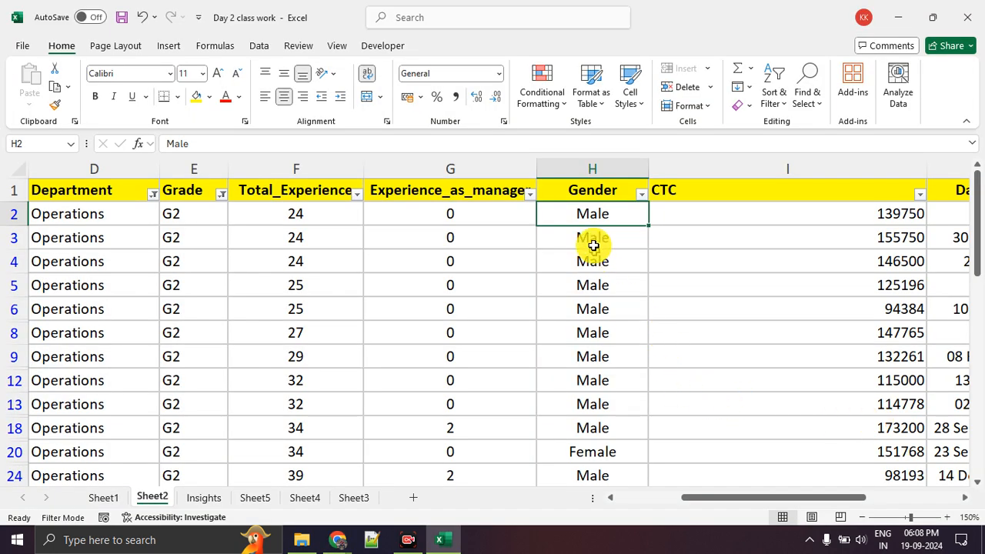
Format the Gender values in H2:H49 as Text
{"action": "key", "text": "ctrl+shift+Down"}
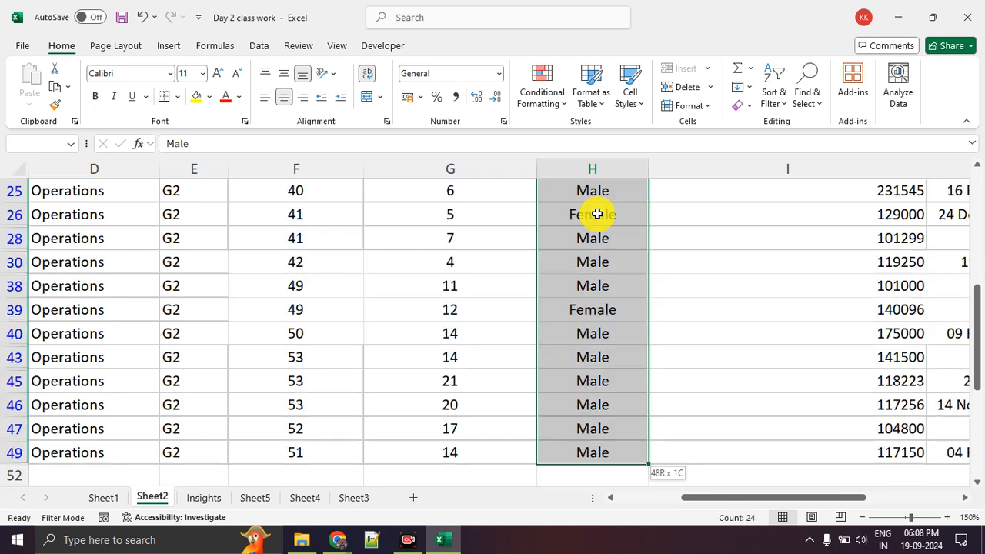
{"action": "right_click", "coordinate": [597, 214]}
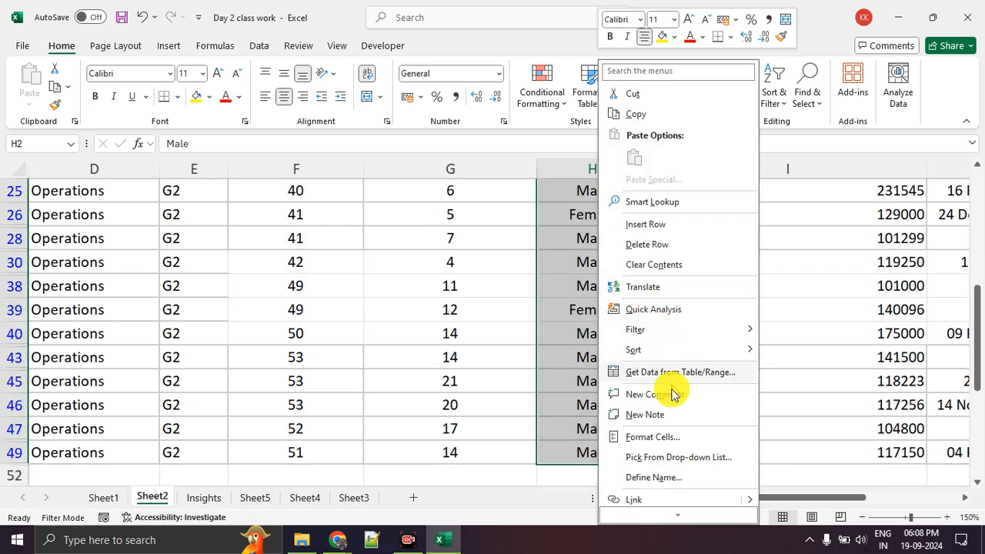
{"action": "key", "text": "Escape"}
{"action": "scroll", "coordinate": [671, 434], "scroll_direction": "up", "scroll_amount": 5}
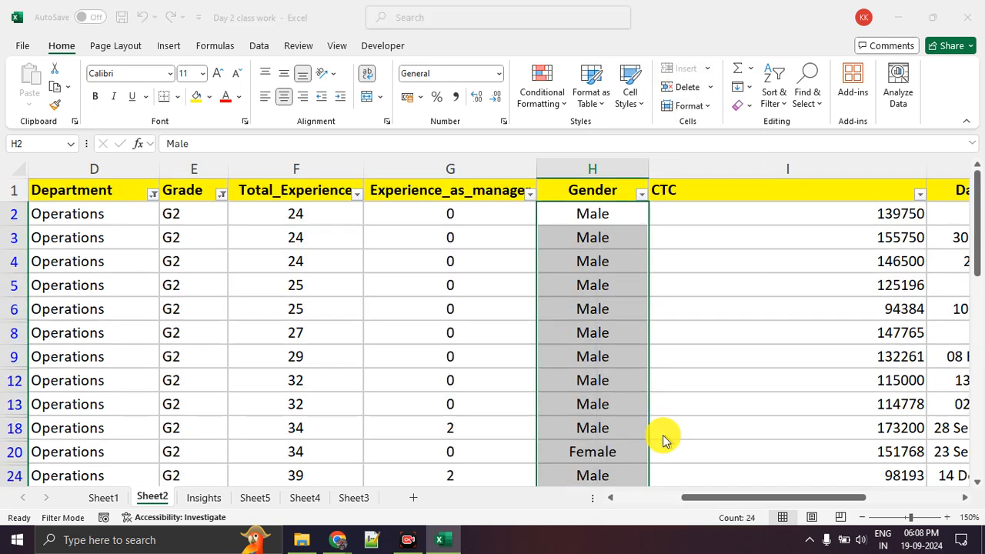
{"action": "key", "text": "ctrl+1"}
{"action": "left_click", "coordinate": [504, 323]}
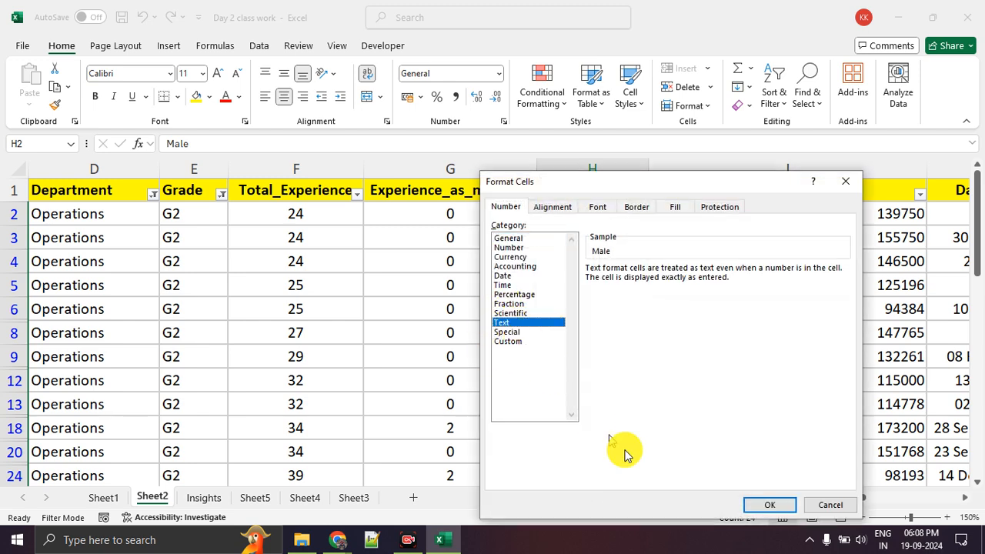
{"action": "left_click", "coordinate": [751, 507]}
Narrow the CTC column to fit its values and select its first value in I2
{"action": "left_click", "coordinate": [817, 340]}
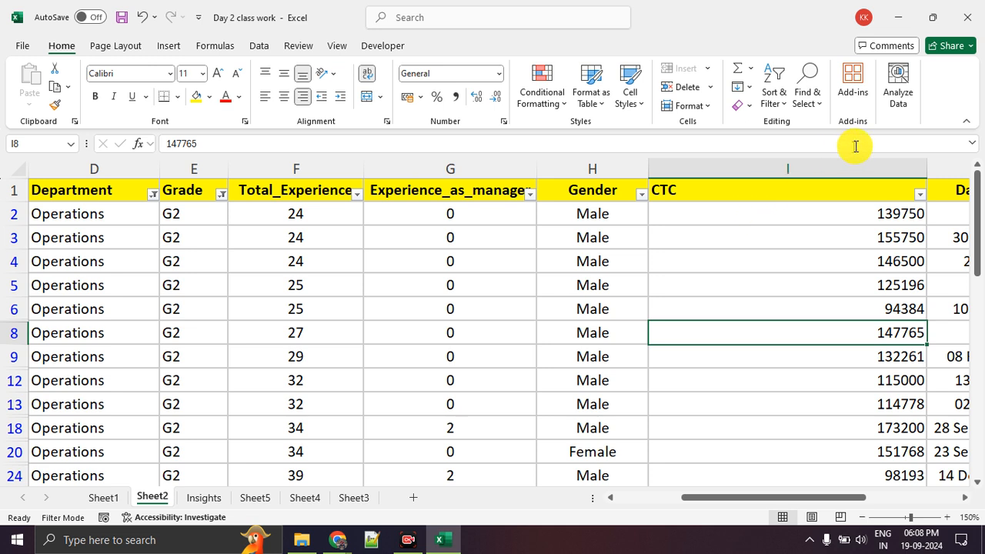
{"action": "left_click", "coordinate": [926, 159]}
{"action": "left_click_drag", "start_coordinate": [925, 159], "coordinate": [768, 177]}
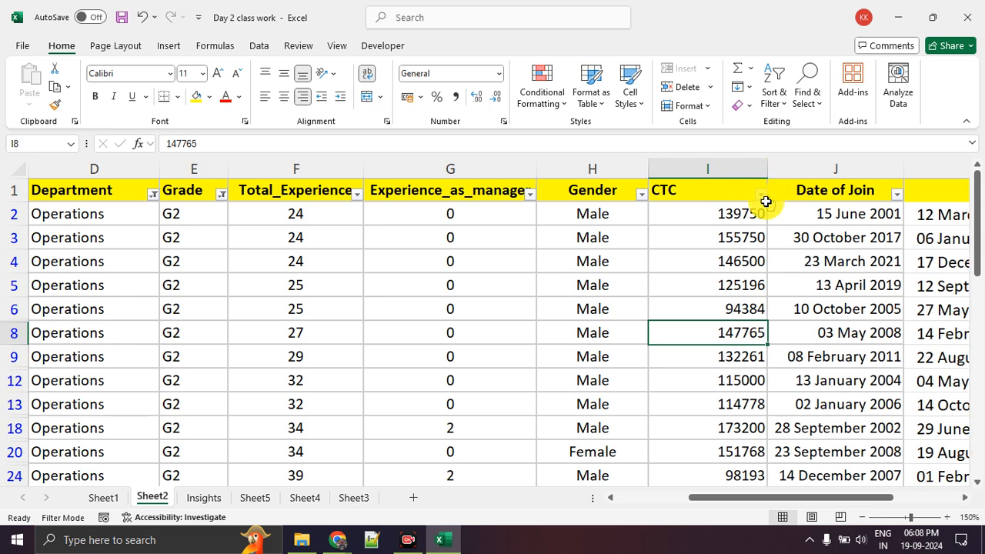
{"action": "left_click", "coordinate": [711, 354]}
{"action": "left_click", "coordinate": [715, 215]}
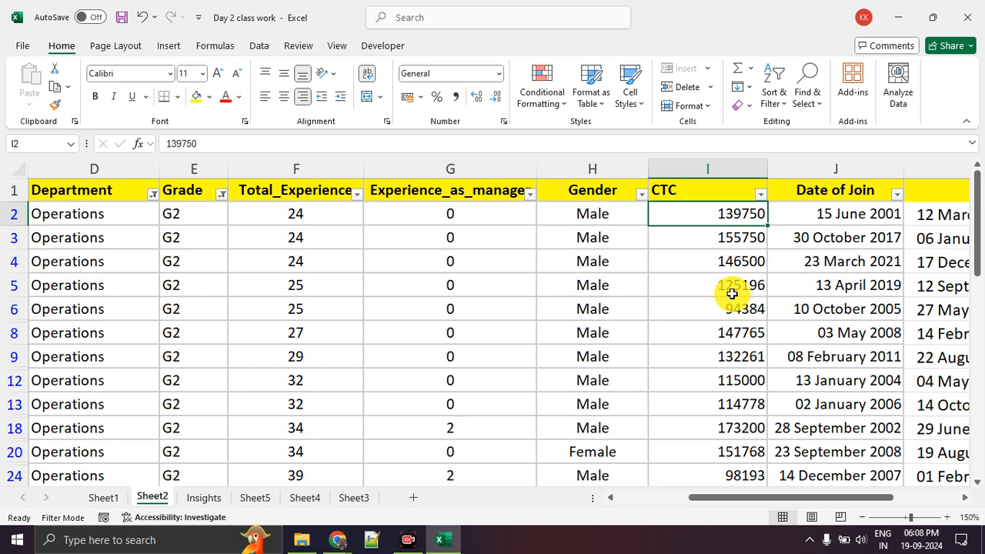
Check the Google Meet call in Chrome again and return to the Excel workbook
{"action": "key", "text": "alt+Tab"}
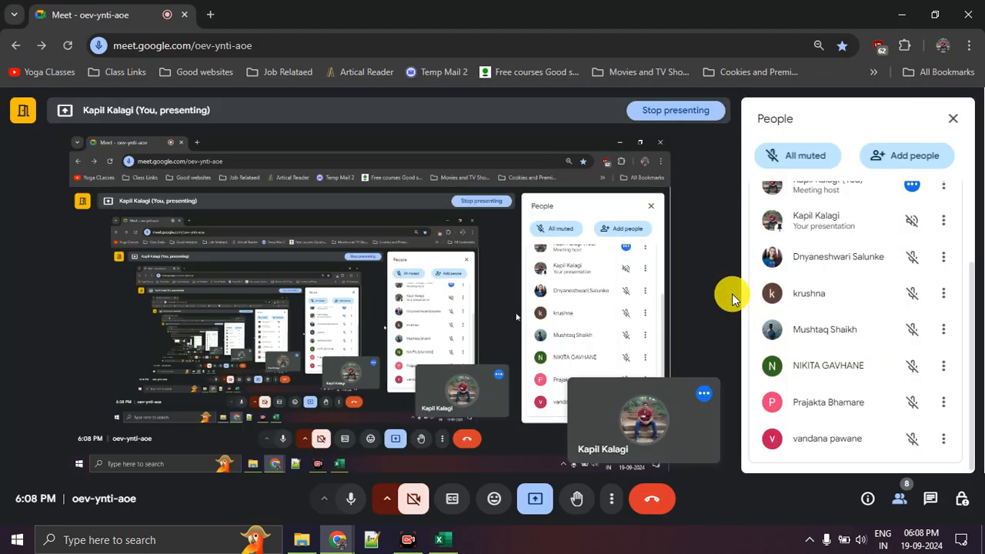
{"action": "key", "text": "alt+Tab"}
{"action": "key", "text": "alt+Tab"}
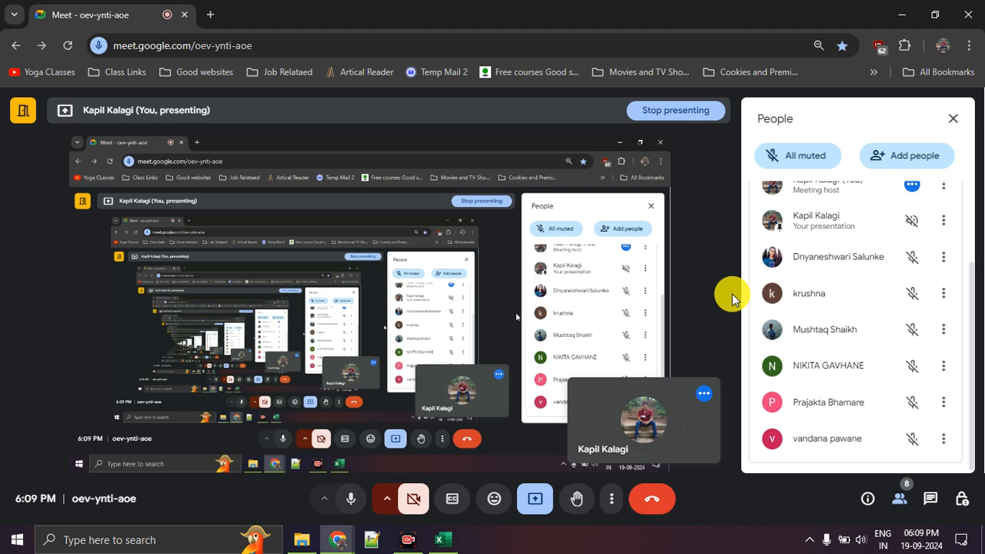
{"action": "key", "text": "alt+Tab"}
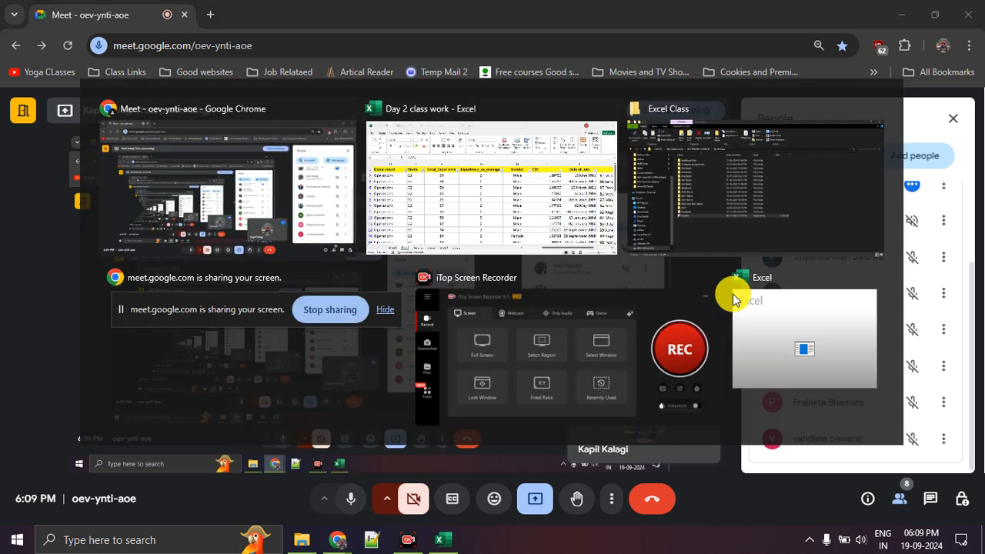
{"action": "left_click", "coordinate": [733, 311]}
Select the CTC values in I2:I49 and choose the Currency category for their cell format
{"action": "left_click", "coordinate": [716, 219]}
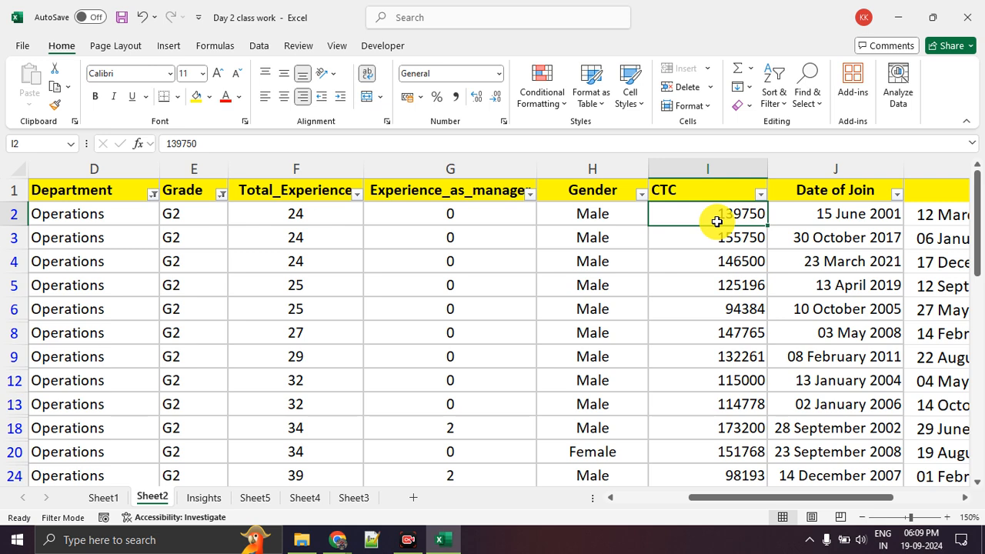
{"action": "key", "text": "ctrl+shift+Down"}
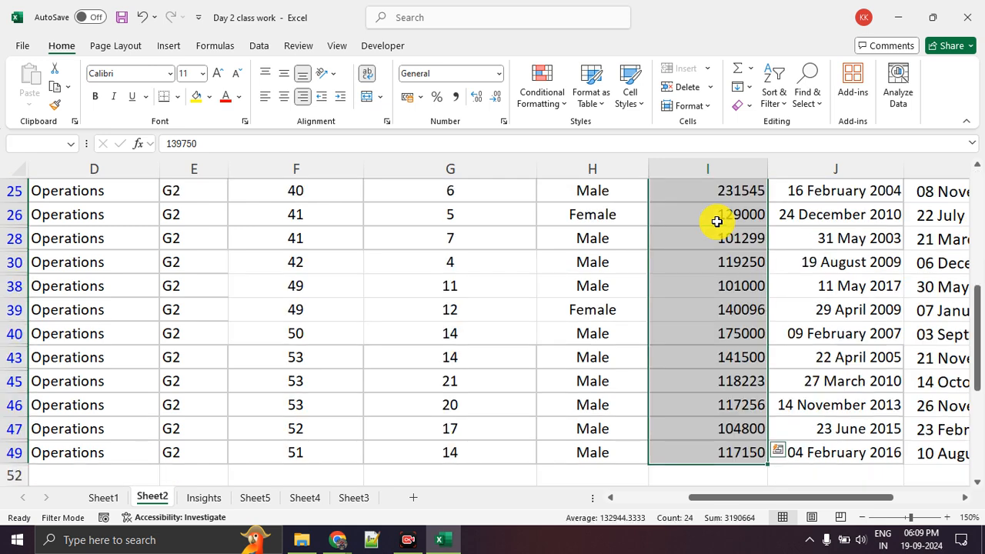
{"action": "right_click", "coordinate": [717, 221]}
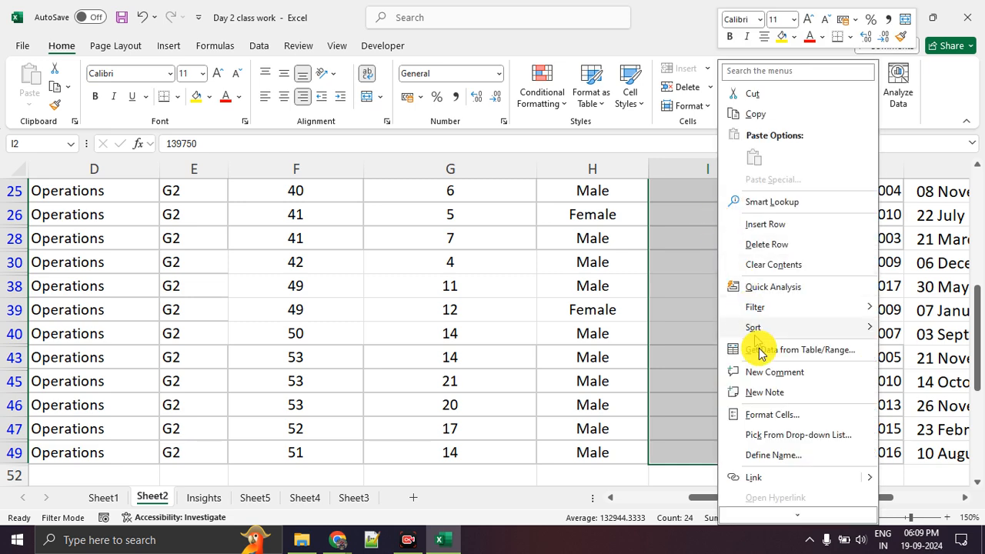
{"action": "left_click", "coordinate": [774, 414]}
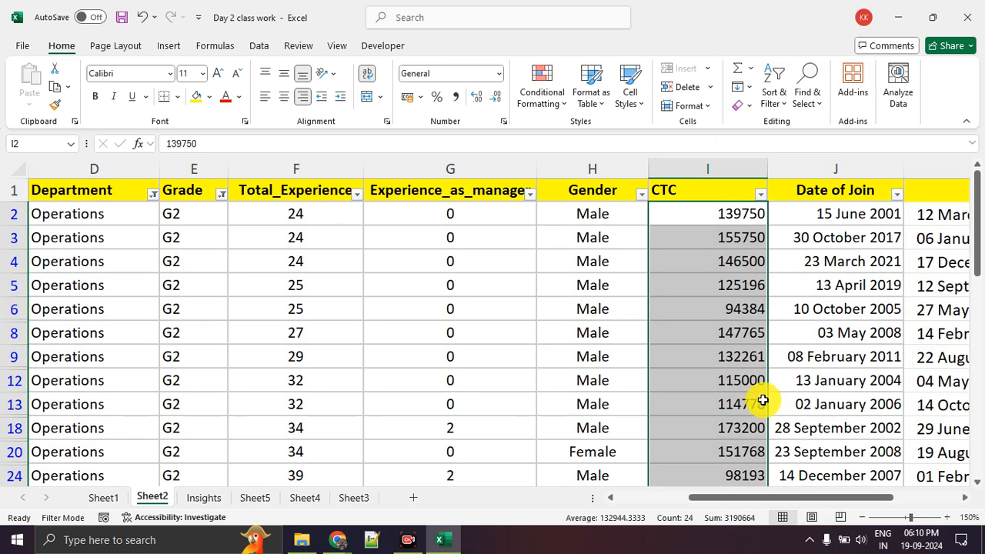
{"action": "left_click_drag", "start_coordinate": [661, 185], "coordinate": [492, 149]}
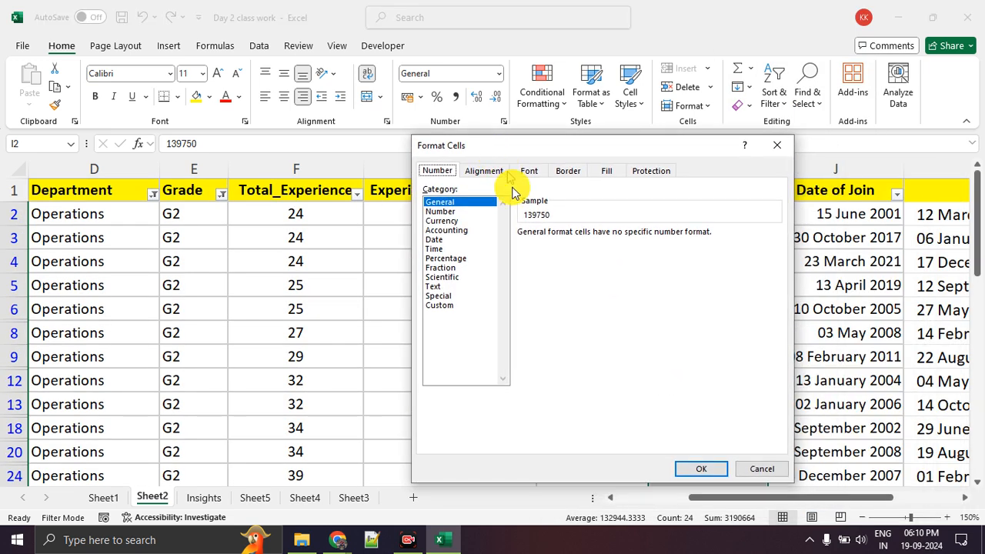
{"action": "left_click", "coordinate": [443, 221]}
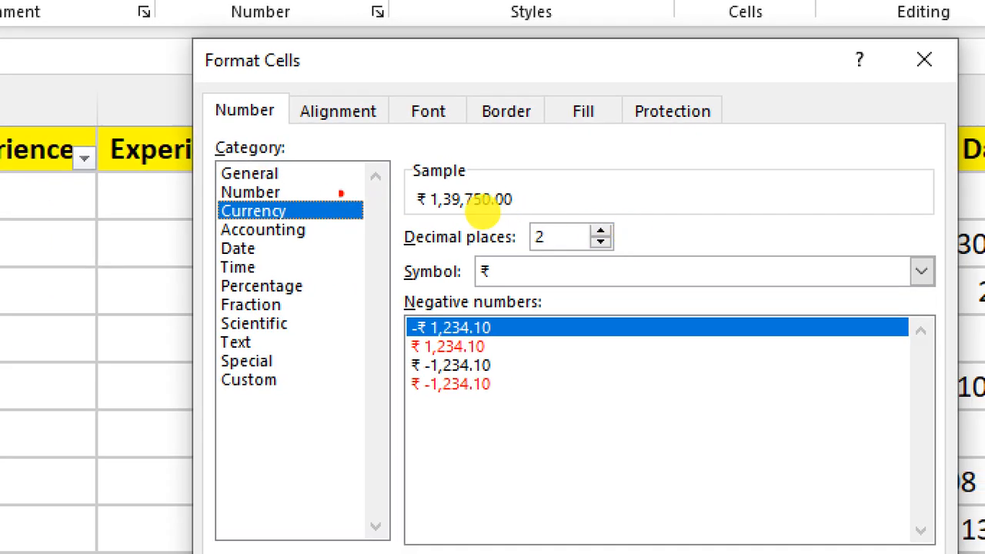
Circle the Currency category and its options in red on the magnified screen, and apply the ₹ format with 2 decimal places to CTC
{"action": "mouse_move", "coordinate": [323, 193]}
{"action": "left_mouse_down"}
{"action": "mouse_move", "coordinate": [204, 185]}
{"action": "mouse_move", "coordinate": [301, 212]}
{"action": "mouse_move", "coordinate": [327, 197]}
{"action": "left_mouse_up"}
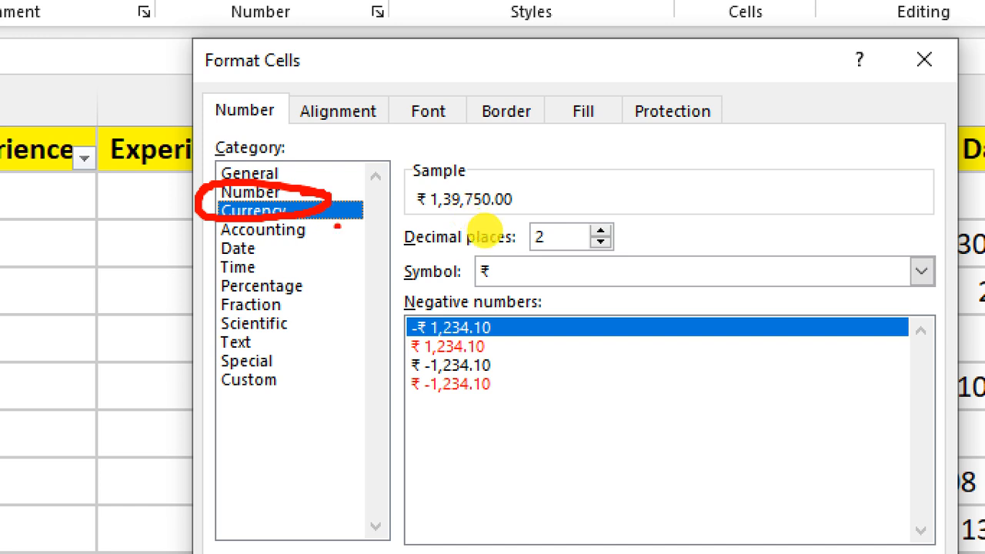
{"action": "mouse_move", "coordinate": [511, 249]}
{"action": "left_mouse_down"}
{"action": "mouse_move", "coordinate": [490, 247]}
{"action": "mouse_move", "coordinate": [450, 283]}
{"action": "mouse_move", "coordinate": [490, 252]}
{"action": "left_mouse_up"}
{"action": "mouse_move", "coordinate": [555, 215]}
{"action": "left_mouse_down"}
{"action": "mouse_move", "coordinate": [537, 257]}
{"action": "mouse_move", "coordinate": [526, 203]}
{"action": "left_mouse_up"}
{"action": "mouse_move", "coordinate": [496, 325]}
{"action": "left_mouse_down"}
{"action": "mouse_move", "coordinate": [513, 336]}
{"action": "mouse_move", "coordinate": [388, 343]}
{"action": "mouse_move", "coordinate": [509, 337]}
{"action": "left_mouse_up"}
{"action": "left_click", "coordinate": [645, 331]}
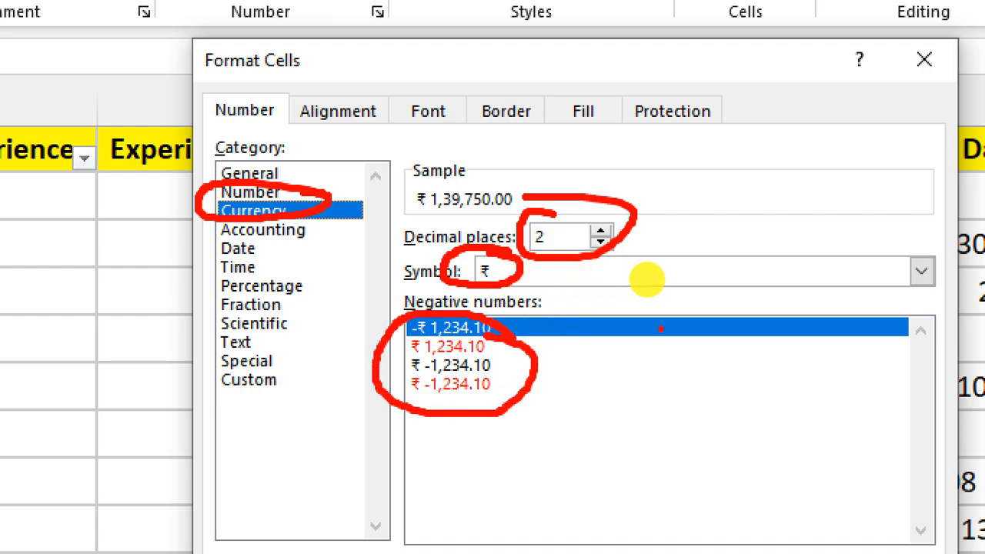
{"action": "key", "text": "Escape"}
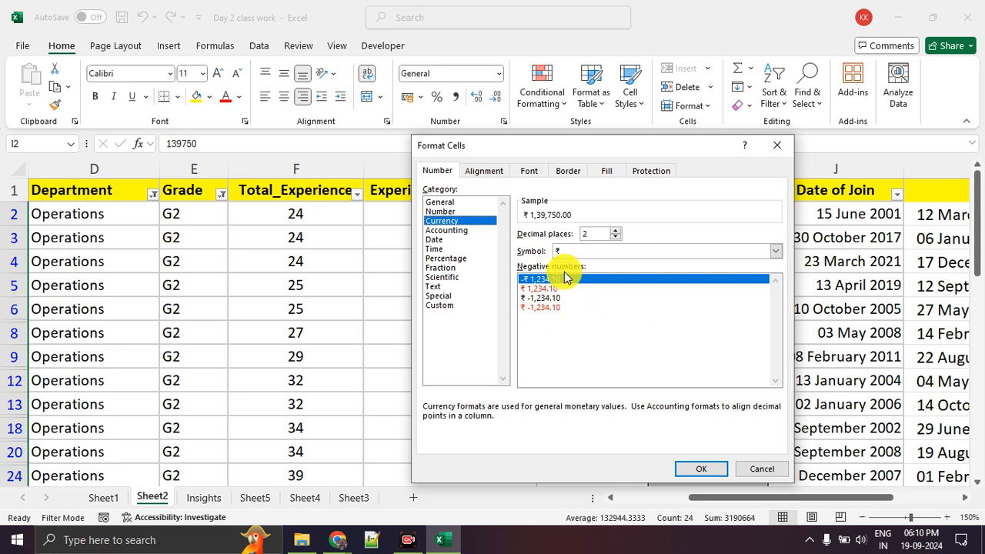
{"action": "left_click", "coordinate": [700, 468]}
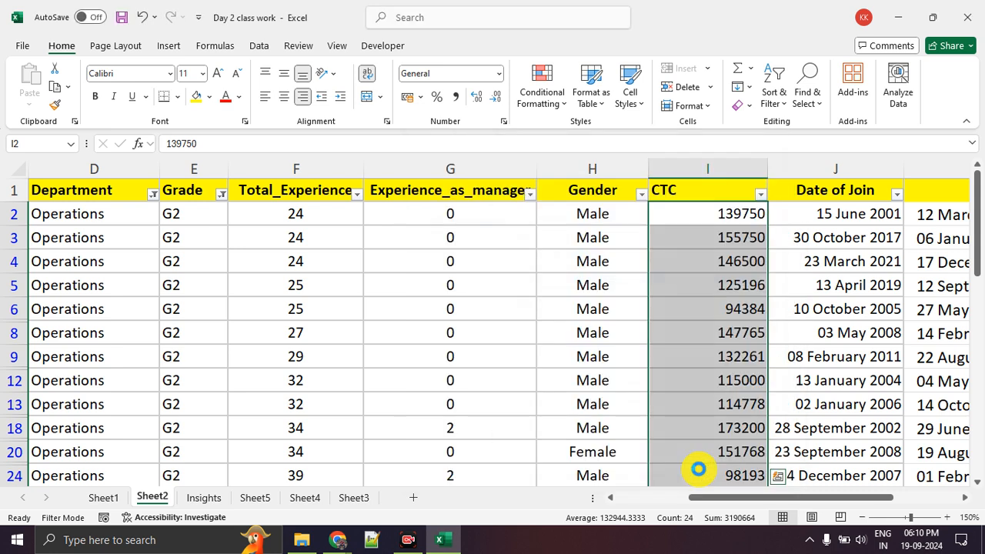
{"action": "left_click", "coordinate": [719, 362]}
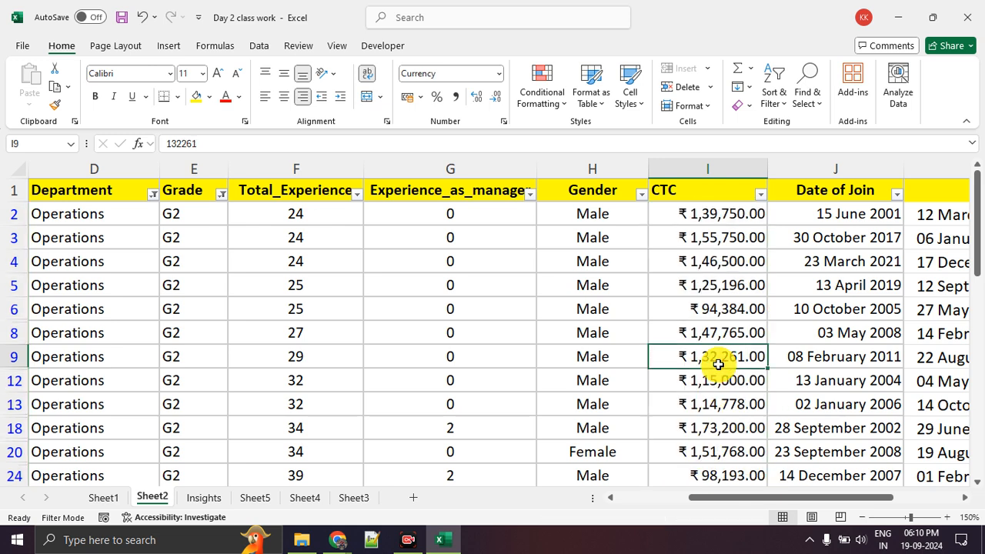
Add an AutoSum total of the CTC column in cell I52
{"action": "left_click", "coordinate": [707, 219]}
{"action": "left_click", "coordinate": [708, 266]}
{"action": "left_click", "coordinate": [708, 326]}
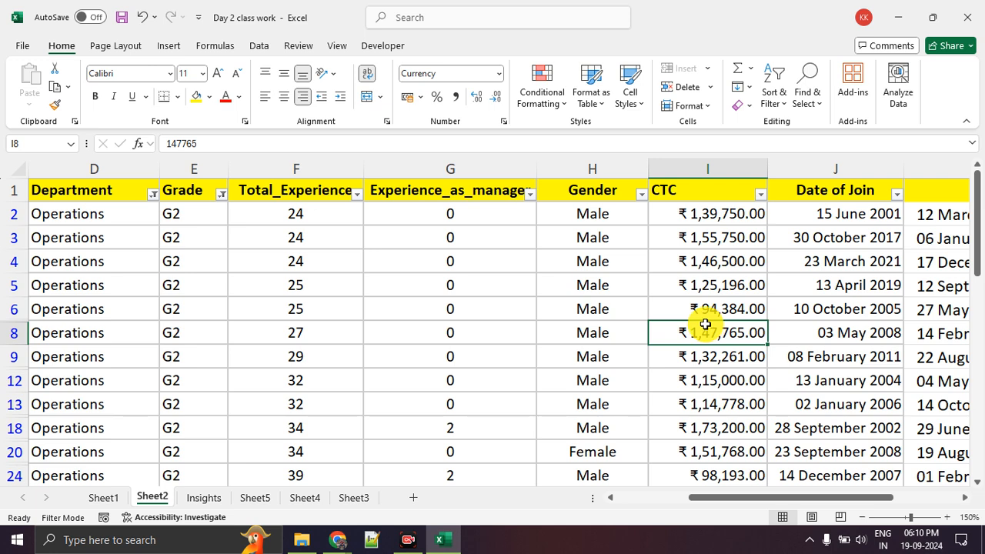
{"action": "scroll", "coordinate": [702, 324], "scroll_direction": "down", "scroll_amount": 5}
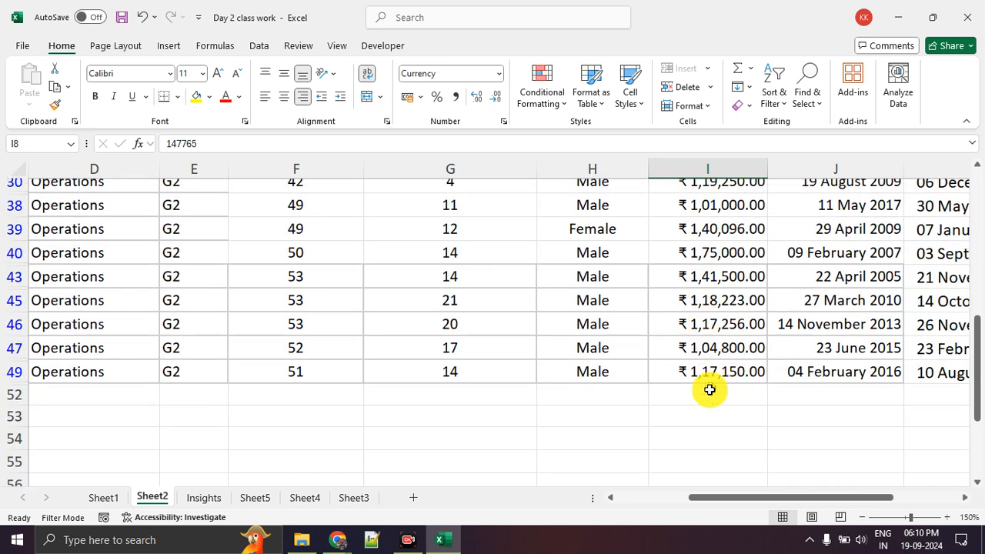
{"action": "left_click", "coordinate": [709, 395]}
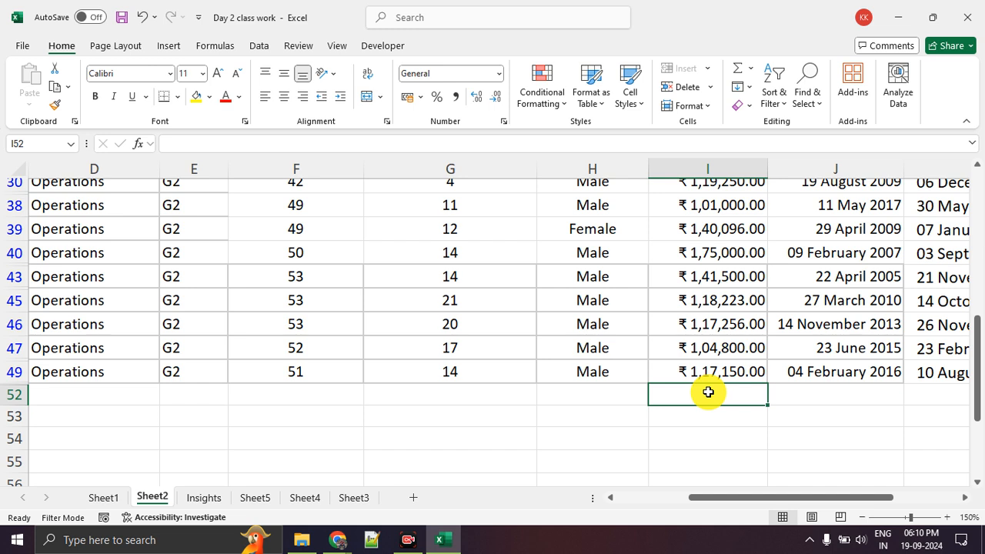
{"action": "left_click", "coordinate": [214, 48]}
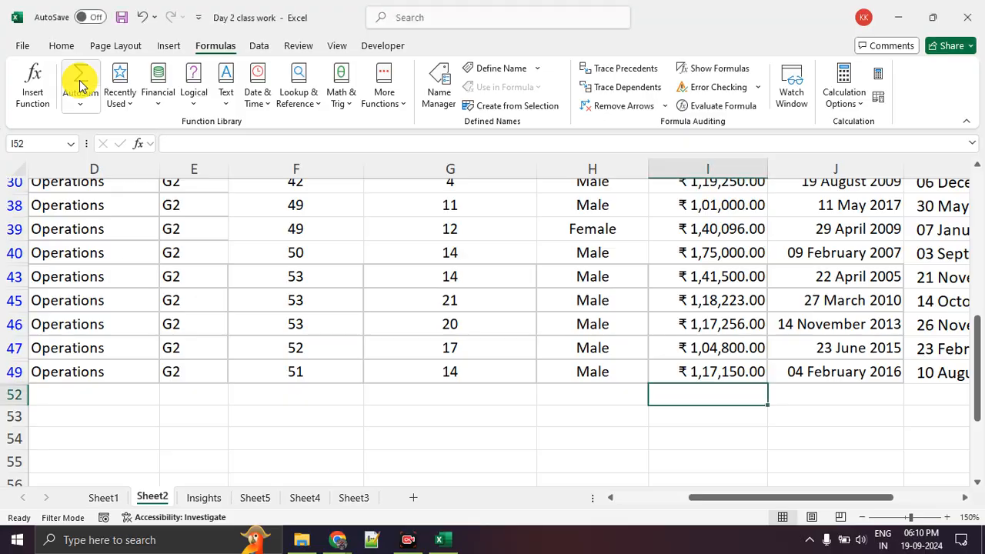
{"action": "left_click", "coordinate": [80, 85]}
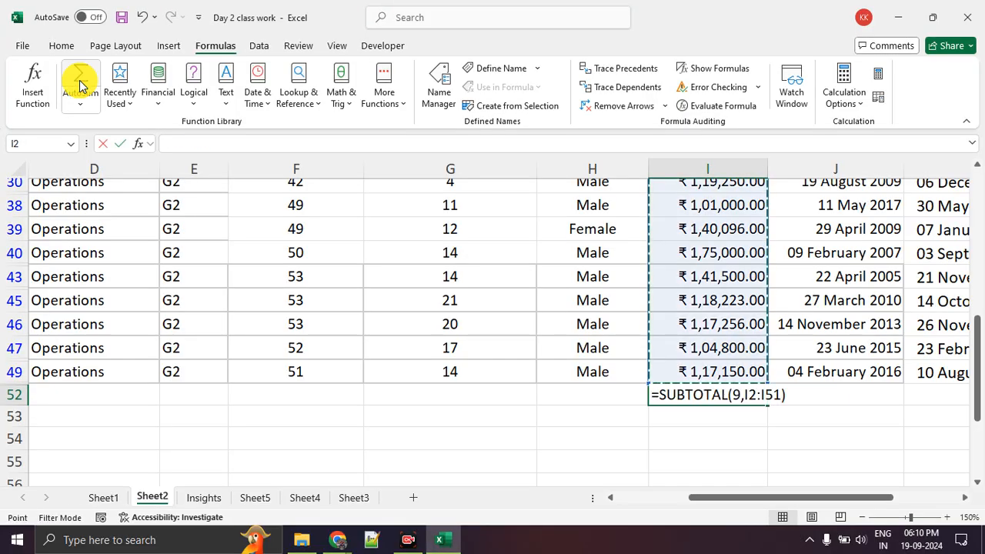
{"action": "key", "text": "Return"}
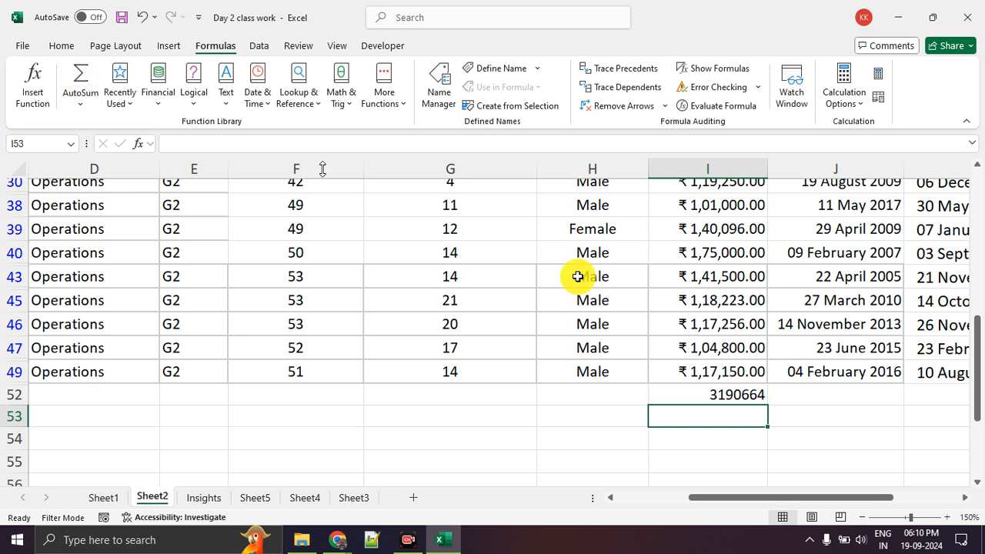
Cancel moving the CTC total onto existing data and delete the total from I52
{"action": "left_click_drag", "start_coordinate": [726, 405], "coordinate": [729, 391]}
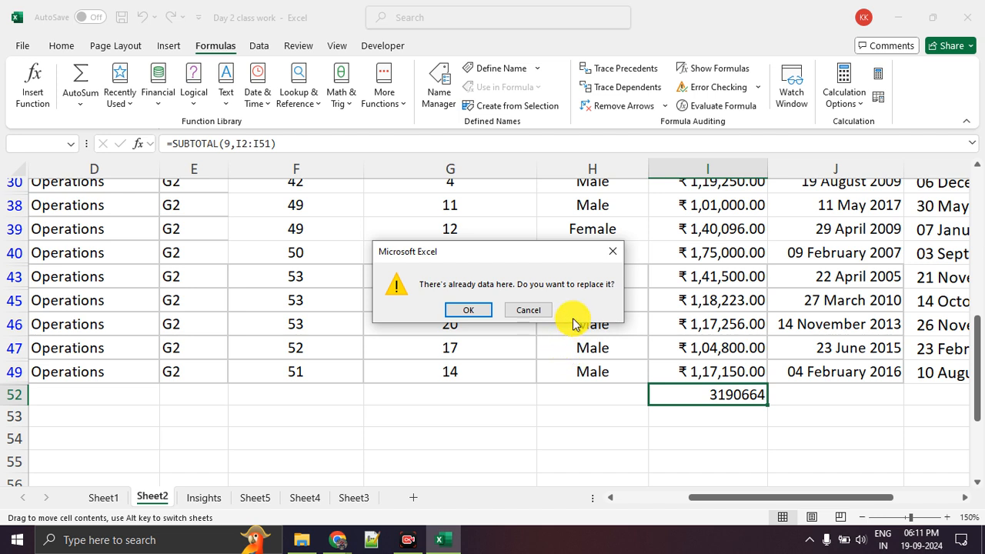
{"action": "left_click", "coordinate": [528, 310]}
{"action": "left_click", "coordinate": [754, 440]}
{"action": "left_click", "coordinate": [723, 395]}
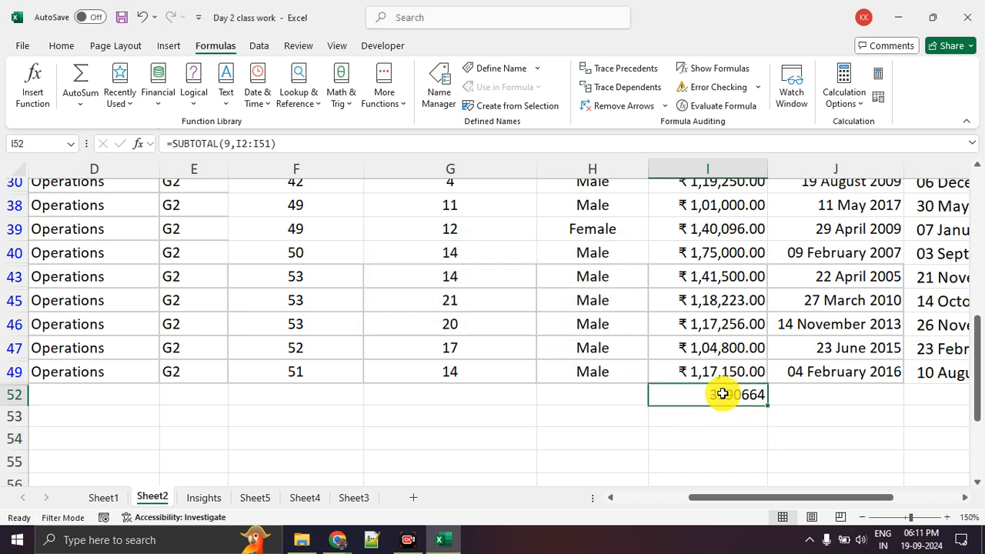
{"action": "key", "text": "Delete"}
{"action": "left_click", "coordinate": [708, 435]}
{"action": "left_click", "coordinate": [701, 393]}
{"action": "type", "text": "="}
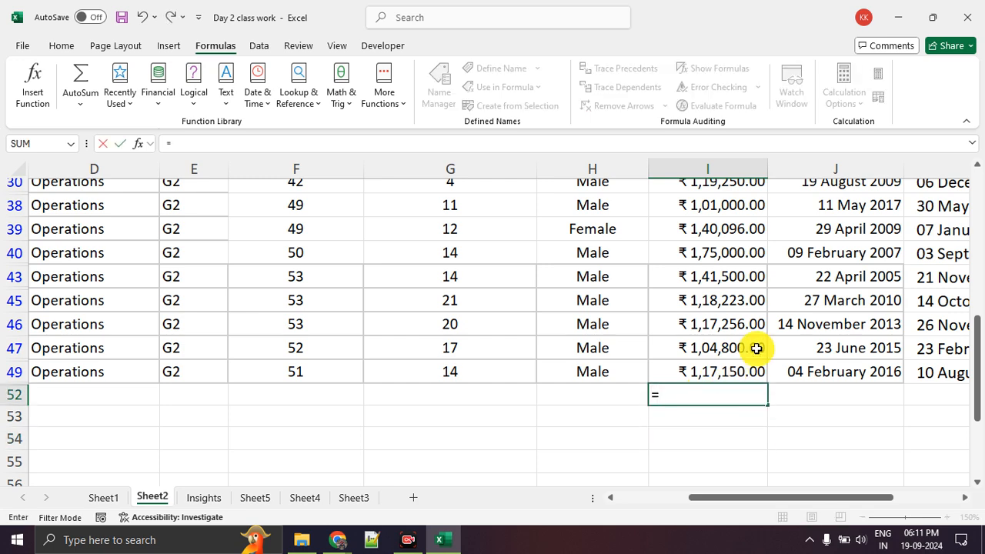
{"action": "scroll", "coordinate": [715, 330], "scroll_direction": "up", "scroll_amount": 5}
{"action": "left_click_drag", "start_coordinate": [709, 215], "coordinate": [726, 440]}
{"action": "key", "text": "Escape"}
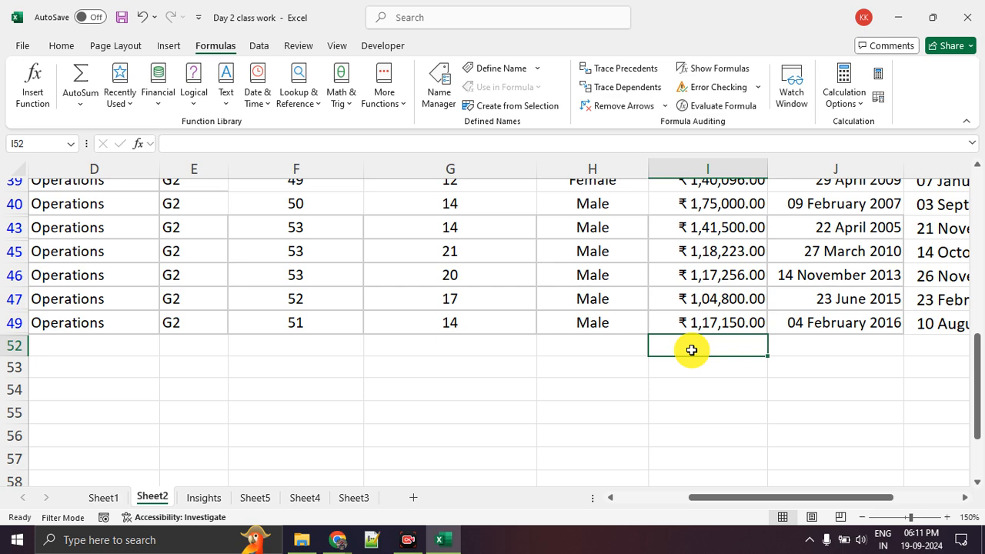
Enter the formula =SUM(I2:I49) in I52 to total the CTC column
{"action": "type", "text": "=sum"}
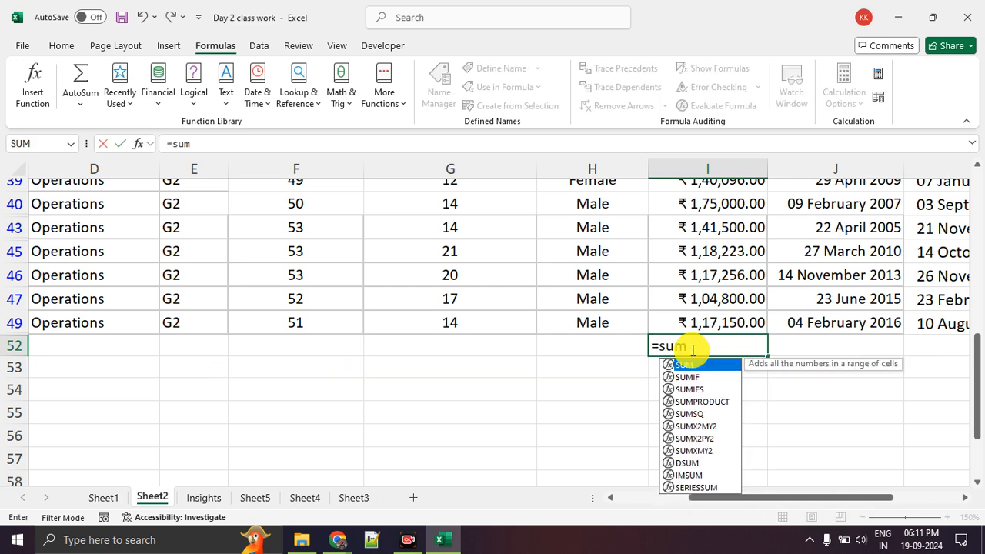
{"action": "type", "text": "("}
{"action": "scroll", "coordinate": [689, 346], "scroll_direction": "up", "scroll_amount": 10}
{"action": "left_click_drag", "start_coordinate": [708, 214], "coordinate": [699, 458]}
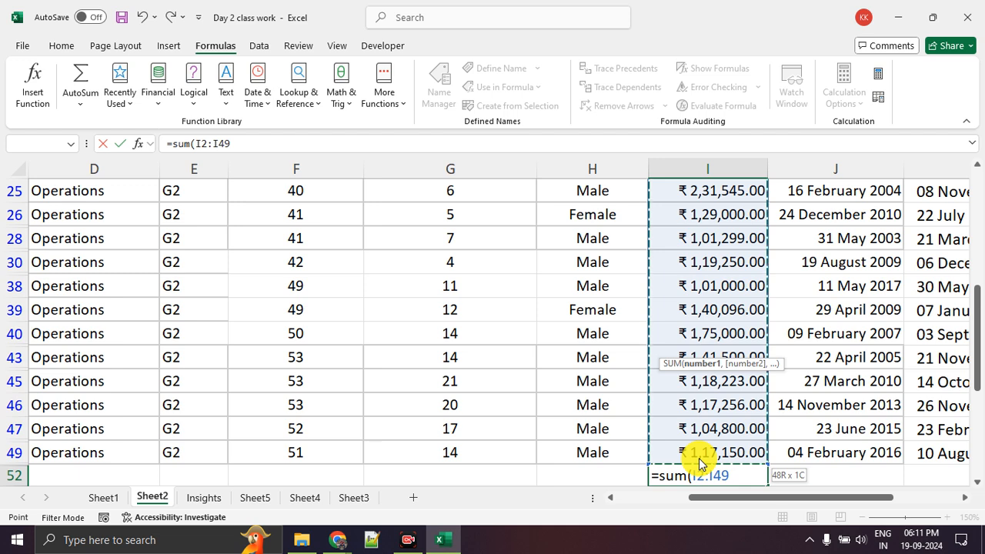
{"action": "type", "text": ")"}
{"action": "key", "text": "Return"}
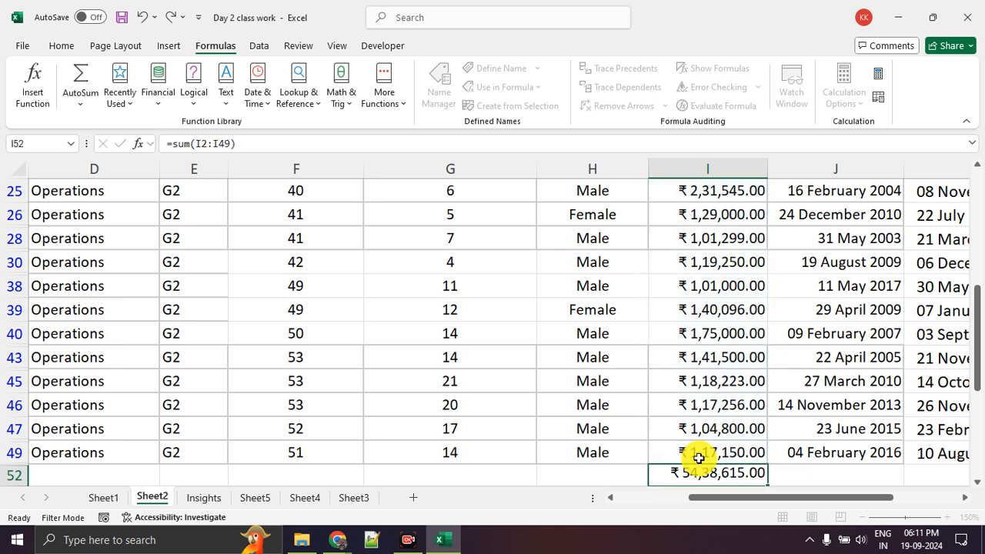
Check the CTC total in I52 against its column and select the CTC values I2:I20
{"action": "left_click", "coordinate": [702, 446]}
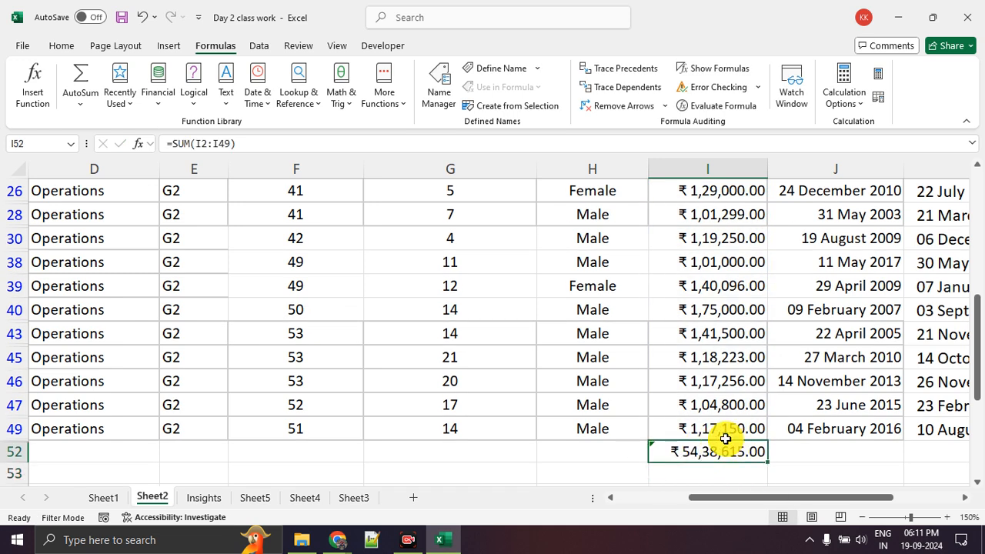
{"action": "scroll", "coordinate": [723, 438], "scroll_direction": "down", "scroll_amount": 1}
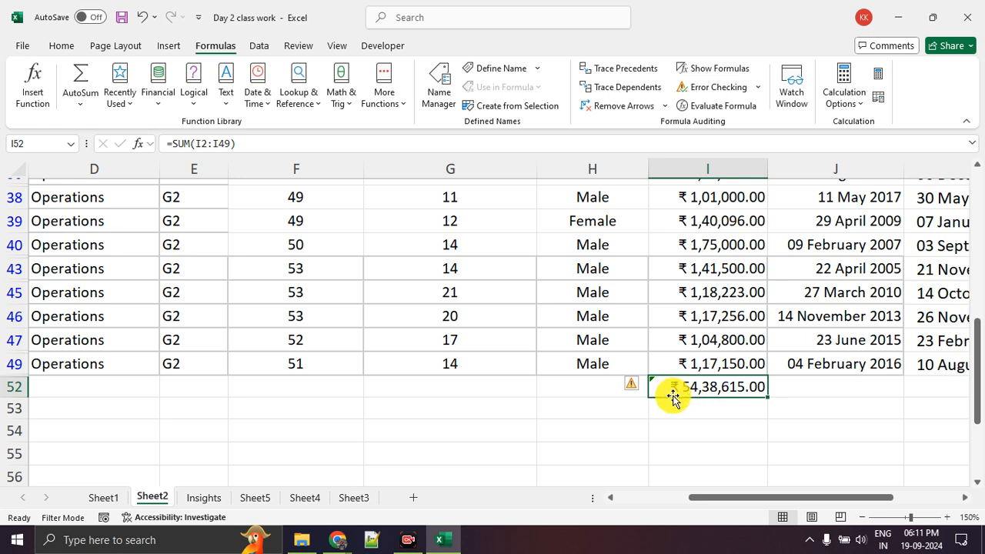
{"action": "scroll", "coordinate": [671, 393], "scroll_direction": "up", "scroll_amount": 7}
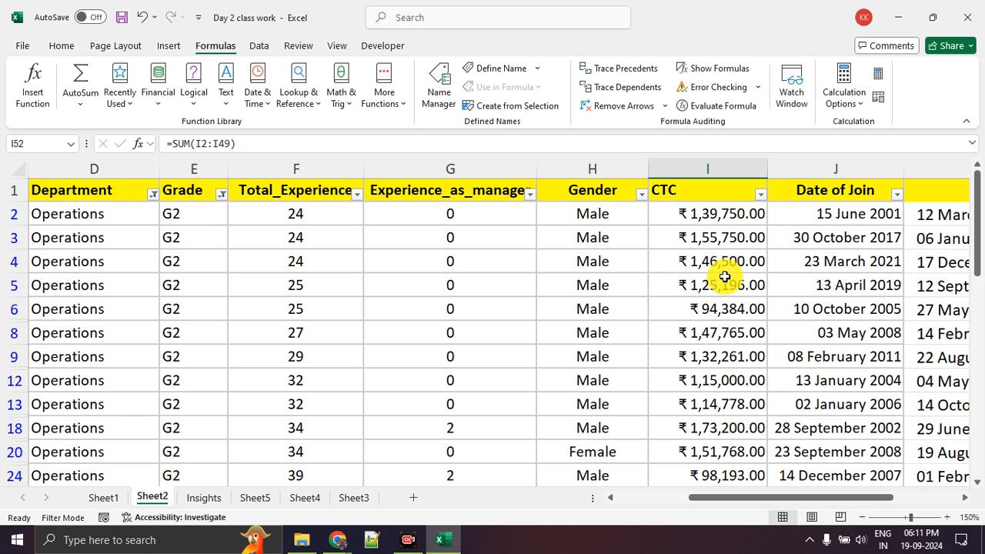
{"action": "left_click_drag", "start_coordinate": [708, 225], "coordinate": [707, 439]}
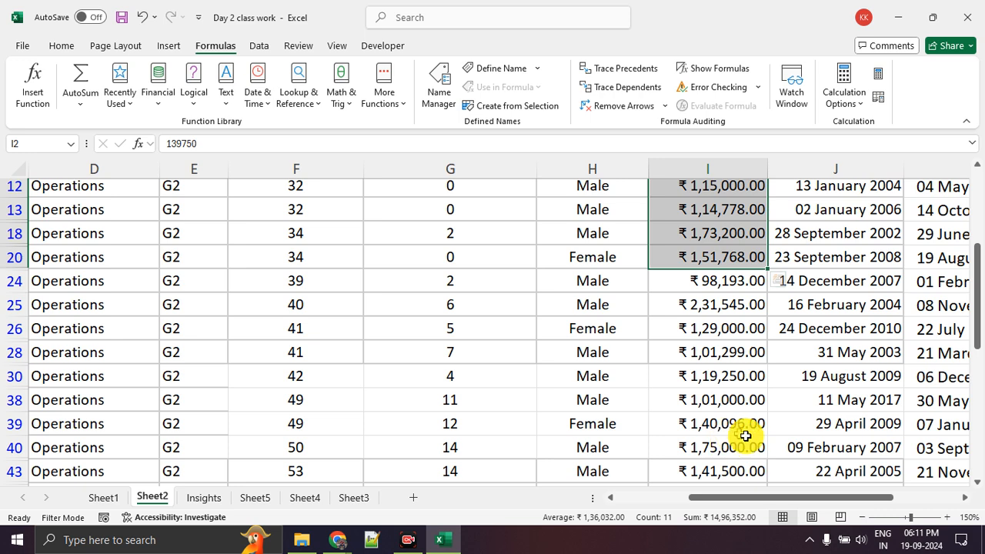
Clear the contents of both Age columns, M and N, including their headers
{"action": "scroll", "coordinate": [792, 443], "scroll_direction": "down", "scroll_amount": 3}
{"action": "left_click_drag", "start_coordinate": [779, 497], "coordinate": [813, 431]}
{"action": "scroll", "coordinate": [814, 431], "scroll_direction": "up", "scroll_amount": 5}
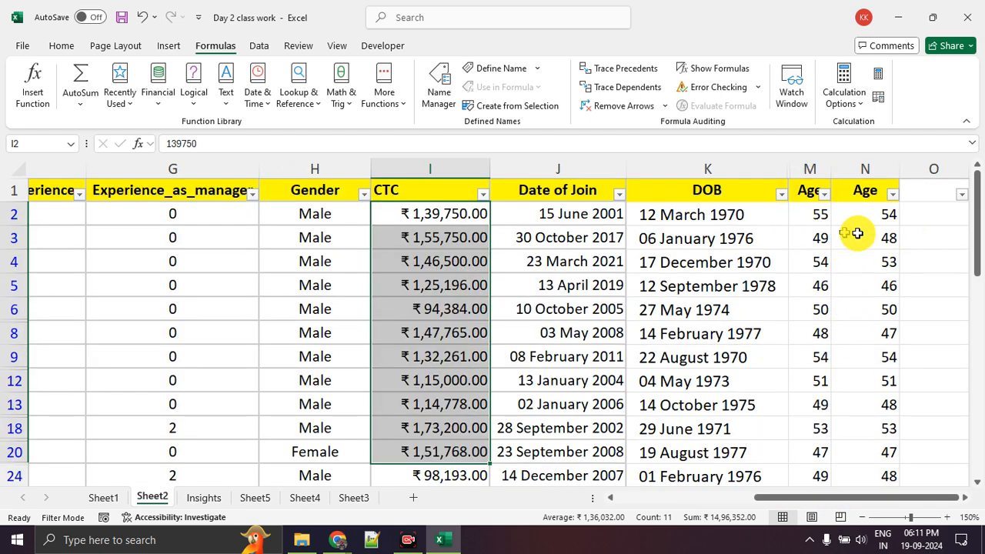
{"action": "left_click_drag", "start_coordinate": [810, 167], "coordinate": [885, 168]}
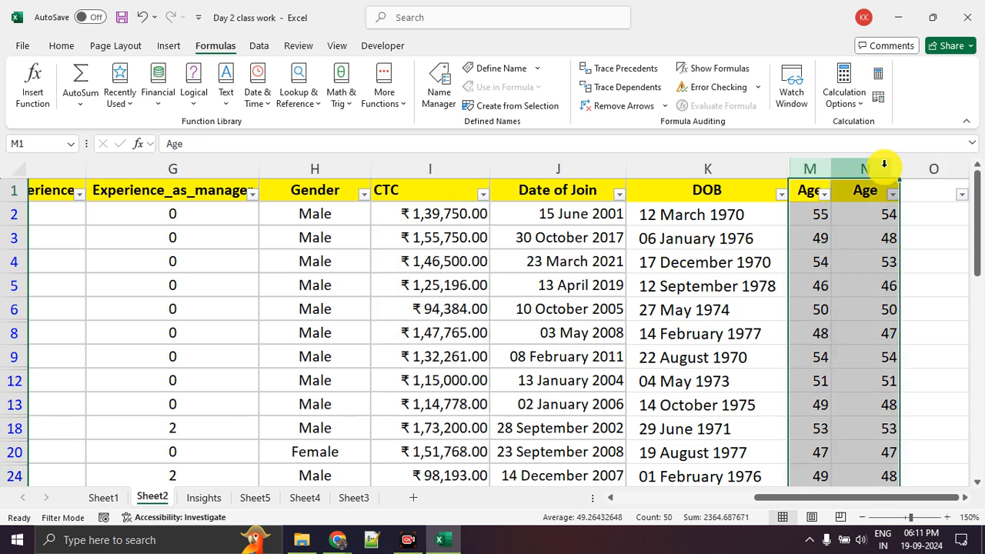
{"action": "key", "text": "Delete"}
{"action": "left_click", "coordinate": [912, 287]}
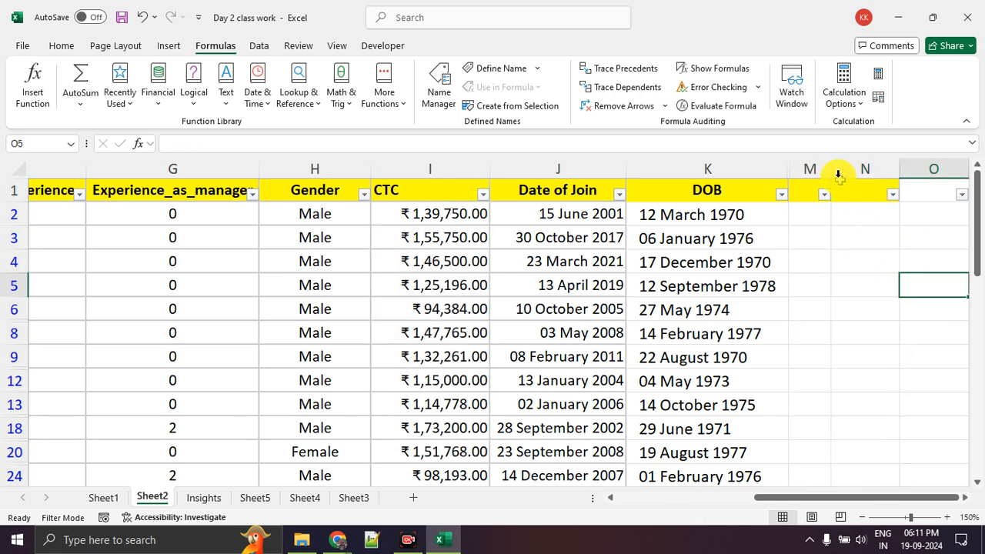
Widen the emptied column M slightly
{"action": "left_click_drag", "start_coordinate": [831, 163], "coordinate": [847, 166]}
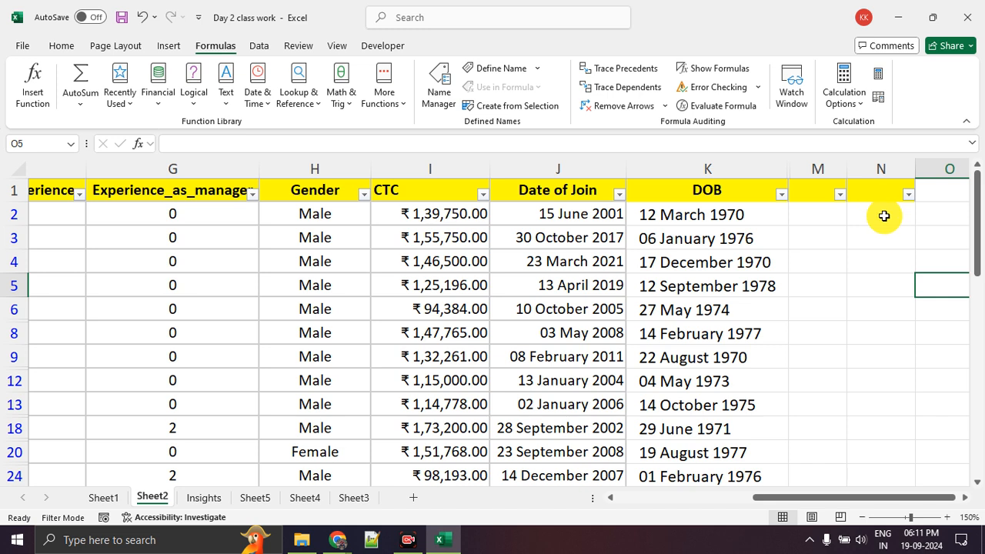
{"action": "left_click", "coordinate": [882, 213]}
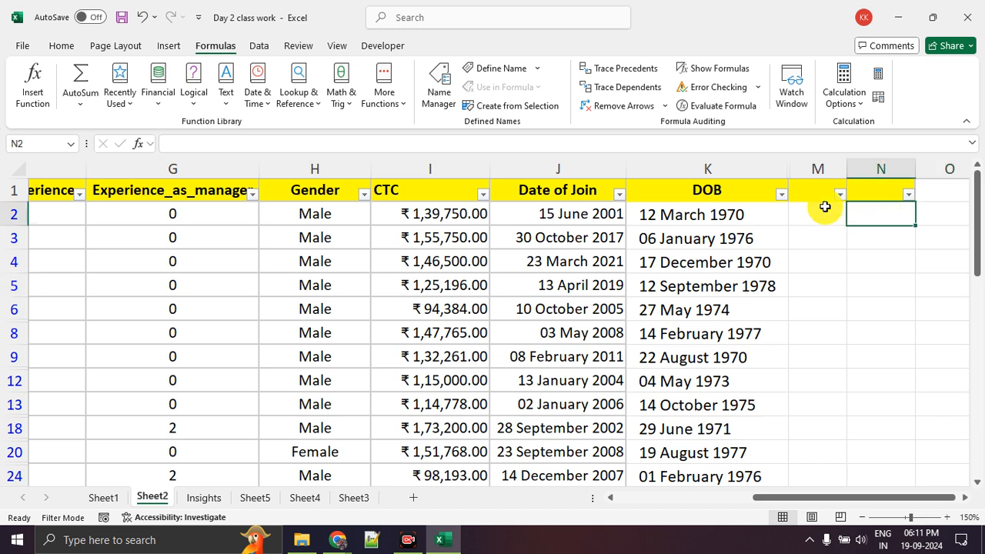
{"action": "left_click_drag", "start_coordinate": [846, 169], "coordinate": [852, 168]}
{"action": "left_click", "coordinate": [691, 195]}
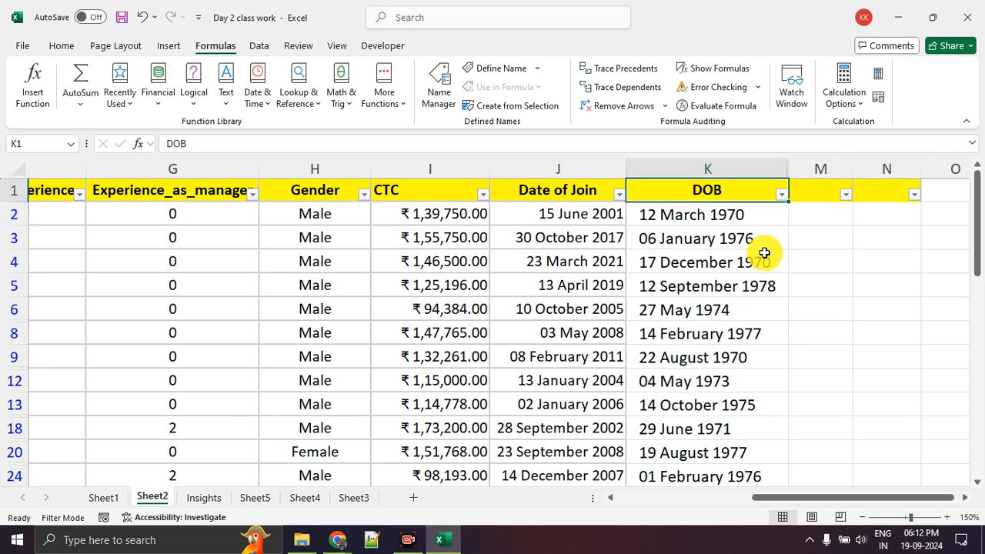
{"action": "left_click_drag", "start_coordinate": [827, 218], "coordinate": [841, 385]}
{"action": "left_click", "coordinate": [895, 263]}
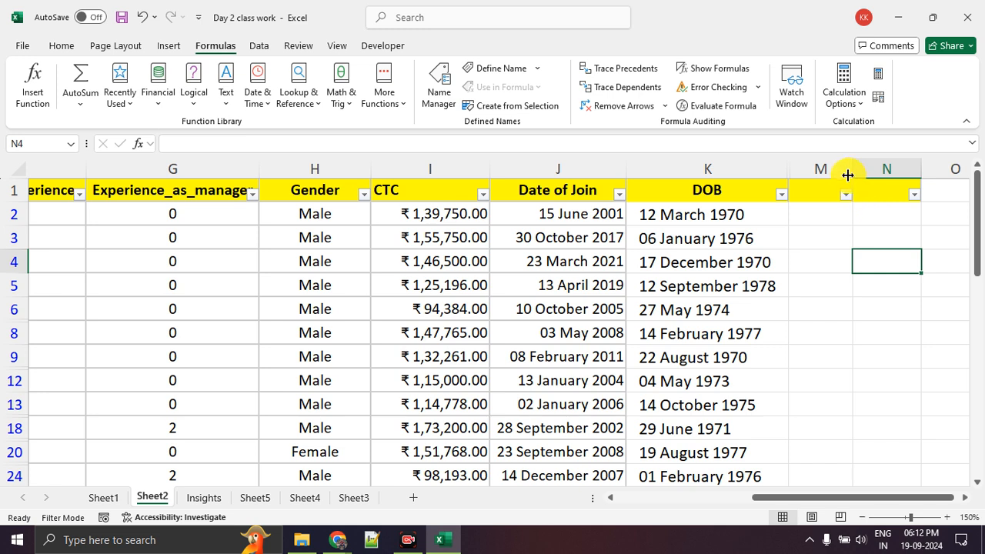
{"action": "left_click_drag", "start_coordinate": [848, 171], "coordinate": [861, 175]}
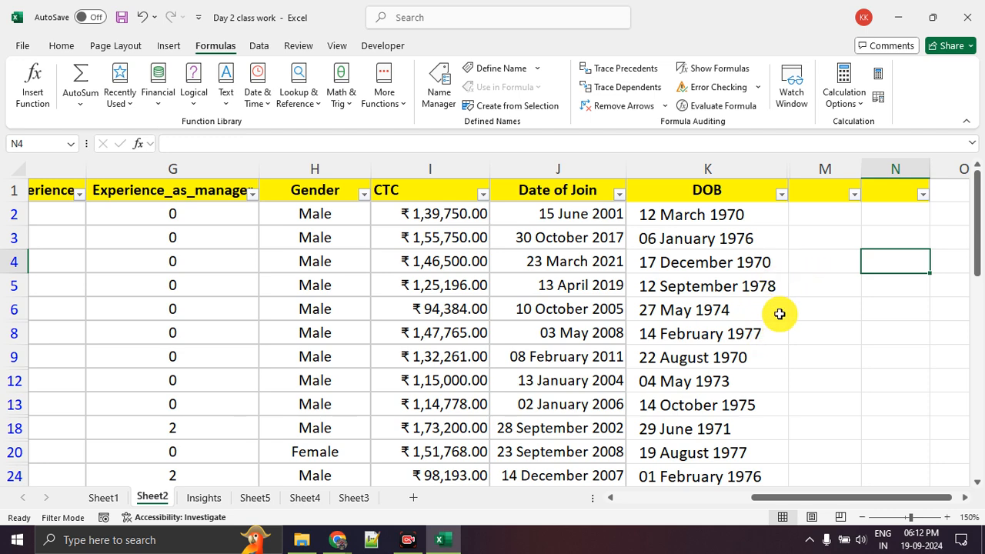
Look over the employee table from its first columns down, and switch to Sheet1
{"action": "left_click_drag", "start_coordinate": [819, 498], "coordinate": [554, 494]}
{"action": "scroll", "coordinate": [434, 371], "scroll_direction": "down", "scroll_amount": 3}
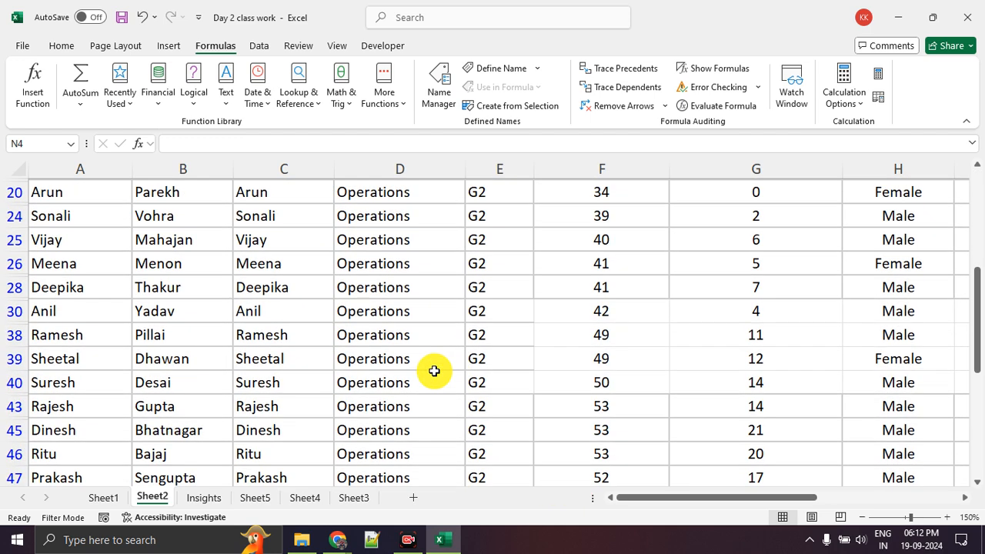
{"action": "scroll", "coordinate": [434, 371], "scroll_direction": "up", "scroll_amount": 3}
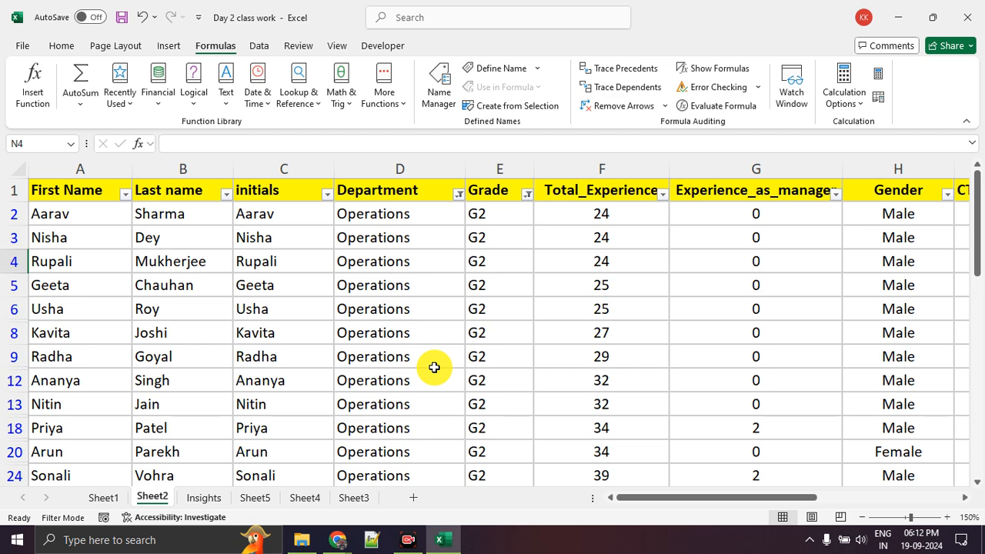
{"action": "scroll", "coordinate": [434, 368], "scroll_direction": "down", "scroll_amount": 12}
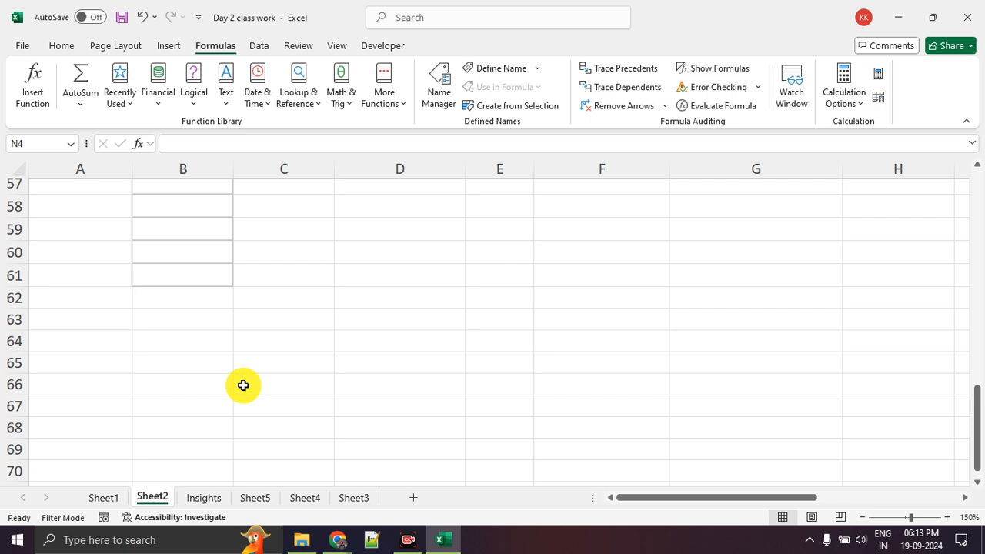
{"action": "left_click", "coordinate": [97, 499]}
{"action": "scroll", "coordinate": [264, 367], "scroll_direction": "up", "scroll_amount": 1}
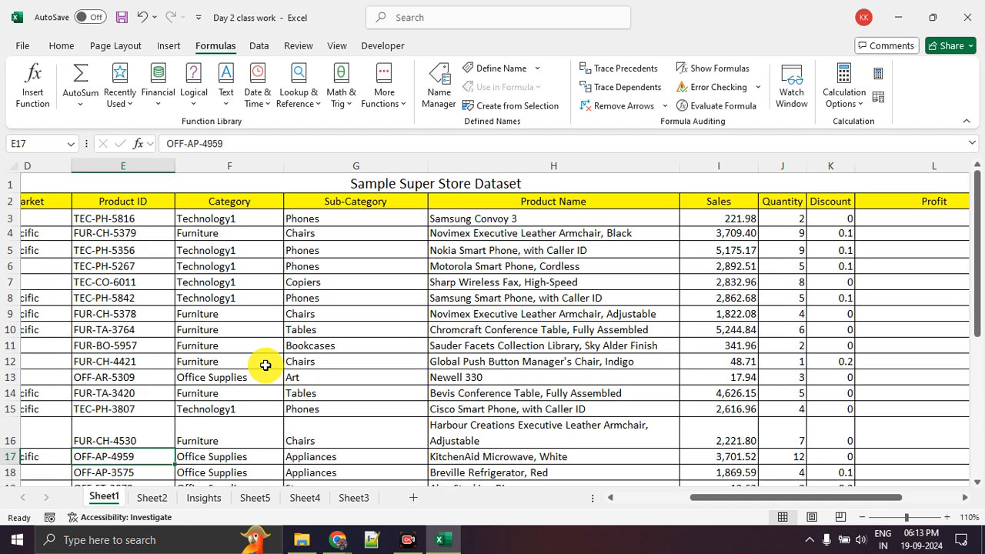
Examine the Sample Super Store Dataset's columns, from the product names through Sales, Profit and Order Priority to the first column
{"action": "left_click_drag", "start_coordinate": [506, 254], "coordinate": [514, 409]}
{"action": "scroll", "coordinate": [538, 384], "scroll_direction": "down", "scroll_amount": 2}
{"action": "scroll", "coordinate": [538, 385], "scroll_direction": "down", "scroll_amount": 1}
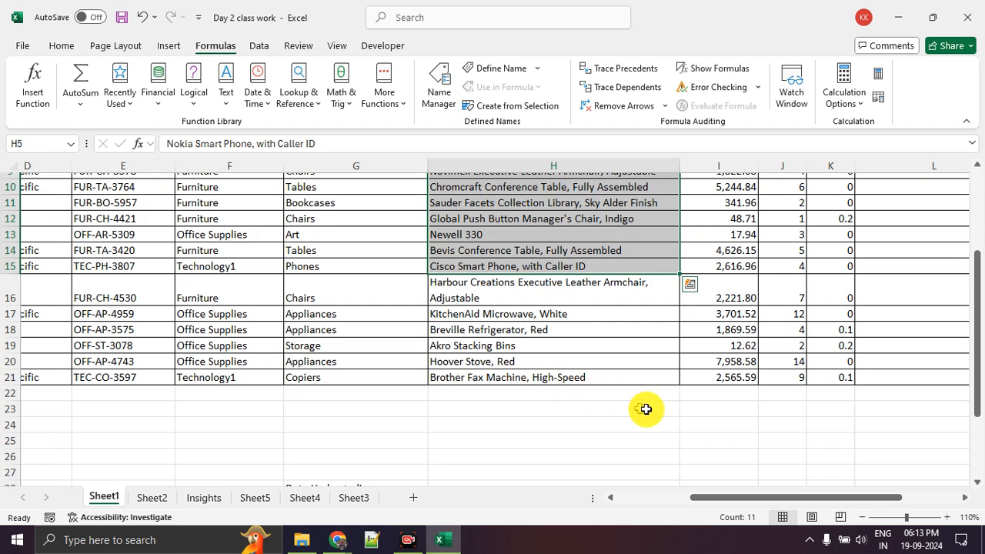
{"action": "left_click", "coordinate": [693, 394]}
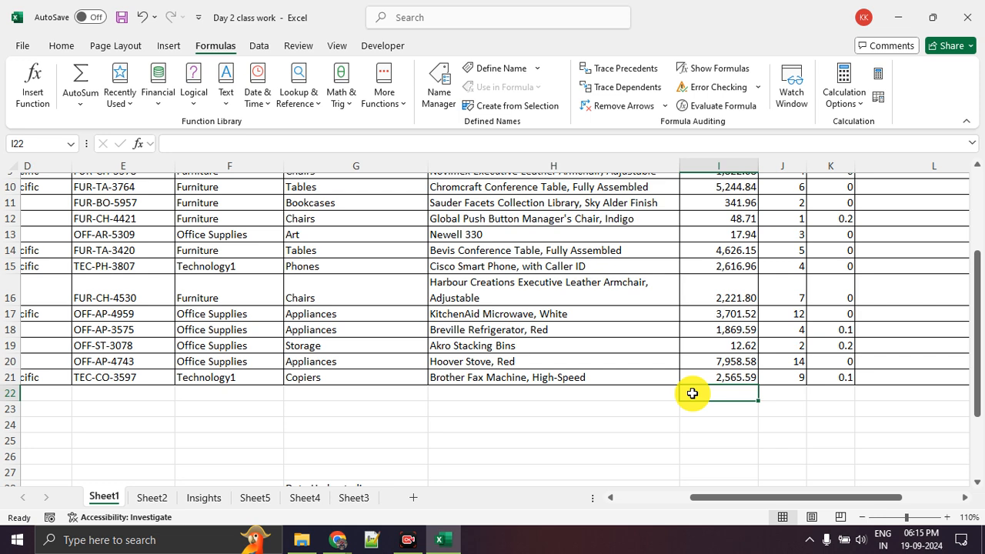
{"action": "scroll", "coordinate": [616, 347], "scroll_direction": "up", "scroll_amount": 3}
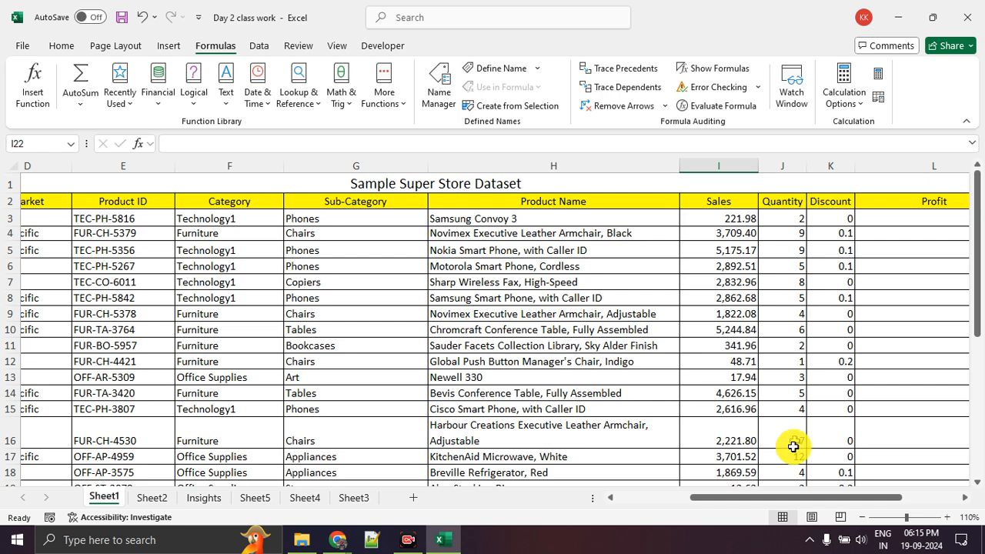
{"action": "left_click_drag", "start_coordinate": [775, 496], "coordinate": [831, 498]}
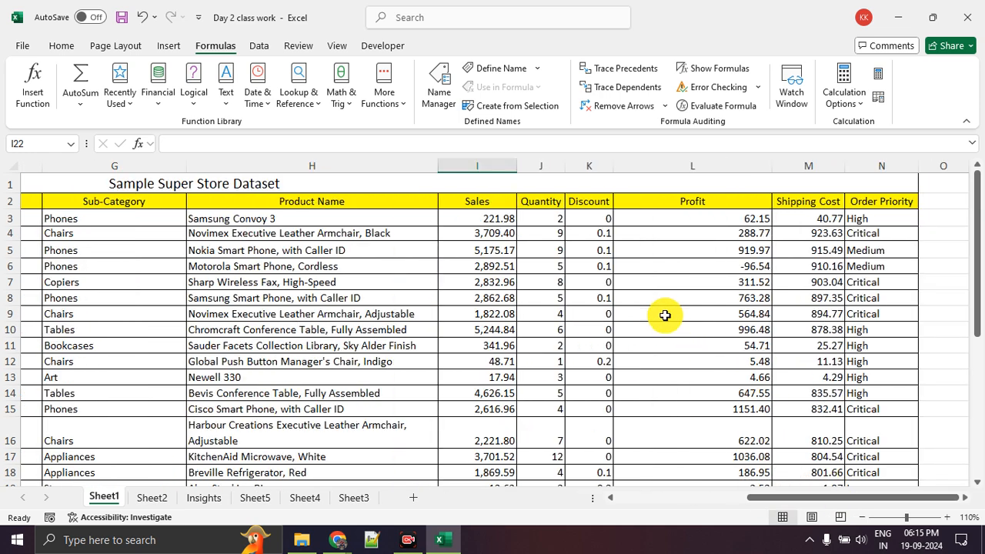
{"action": "scroll", "coordinate": [662, 315], "scroll_direction": "down", "scroll_amount": 5}
{"action": "scroll", "coordinate": [662, 315], "scroll_direction": "up", "scroll_amount": 5}
{"action": "left_click_drag", "start_coordinate": [498, 219], "coordinate": [684, 455]}
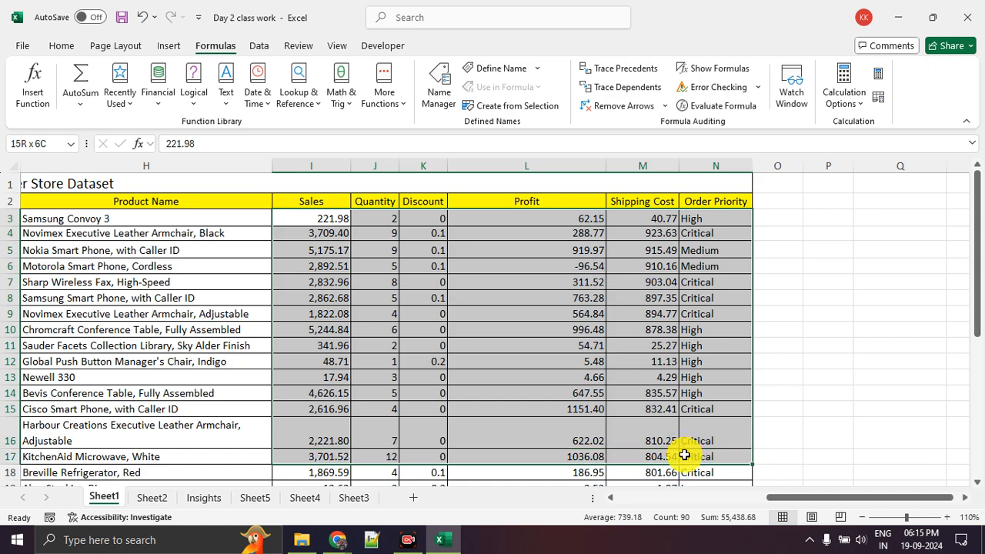
{"action": "left_click", "coordinate": [577, 346]}
{"action": "left_click_drag", "start_coordinate": [820, 497], "coordinate": [567, 497]}
{"action": "scroll", "coordinate": [82, 285], "scroll_direction": "down", "scroll_amount": 3}
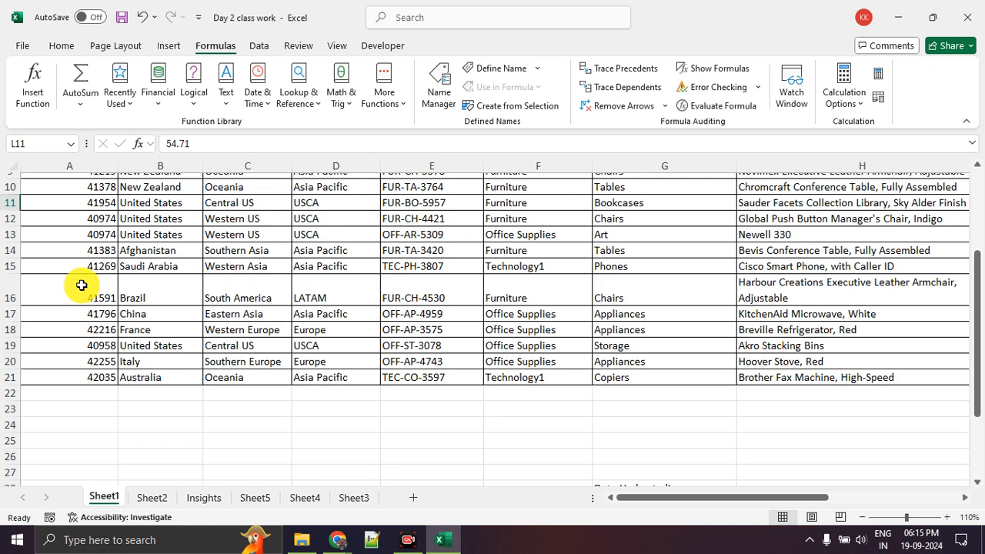
Examine the Order Date values in column A of the Sample Super Store Dataset
{"action": "scroll", "coordinate": [81, 285], "scroll_direction": "up", "scroll_amount": 3}
{"action": "left_click", "coordinate": [81, 203]}
{"action": "left_click", "coordinate": [75, 234]}
{"action": "left_click", "coordinate": [77, 220]}
{"action": "left_click", "coordinate": [77, 256]}
{"action": "left_click_drag", "start_coordinate": [78, 223], "coordinate": [66, 409]}
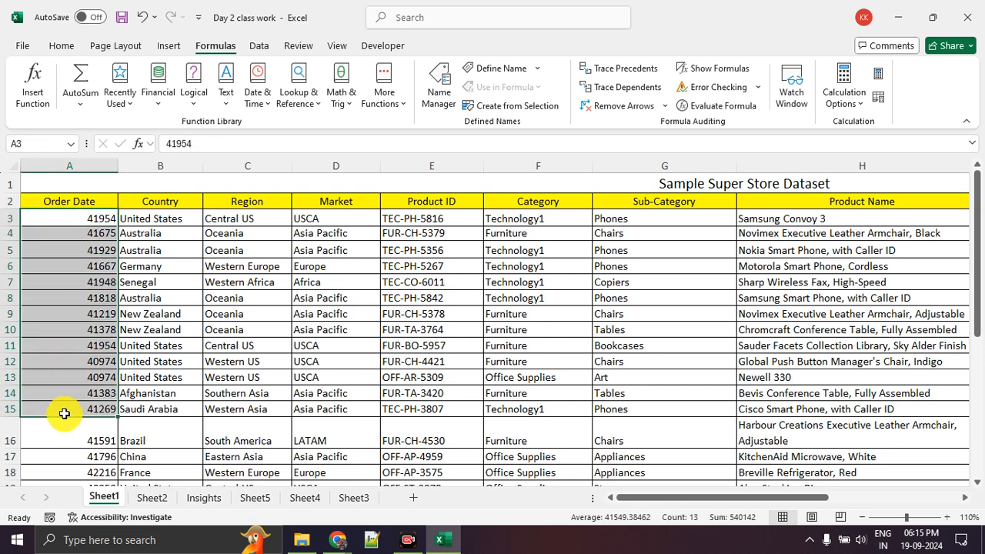
{"action": "left_click", "coordinate": [83, 277]}
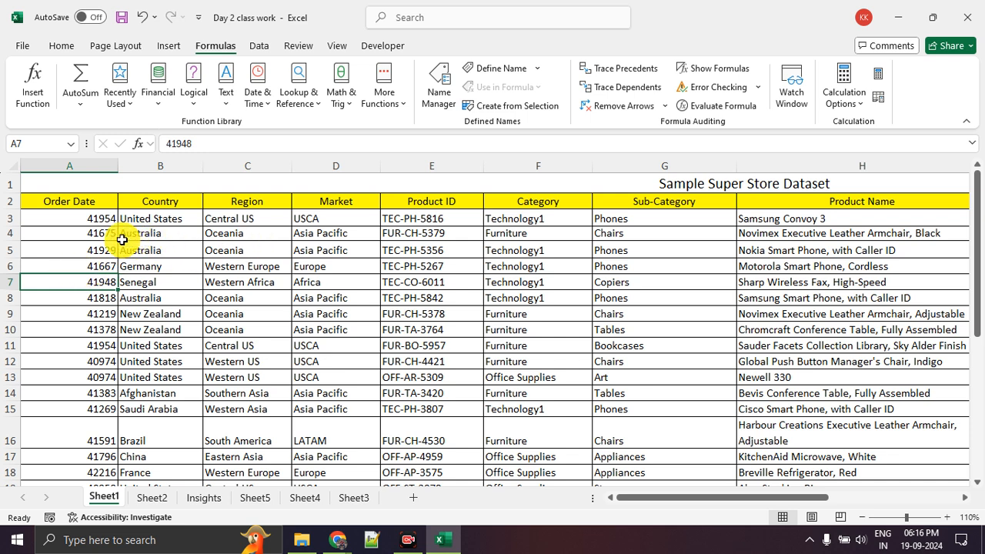
Look over the dataset's Product ID, Category, Sub-Category and Product Name columns, and its numeric columns including Discount
{"action": "left_click_drag", "start_coordinate": [422, 219], "coordinate": [422, 364]}
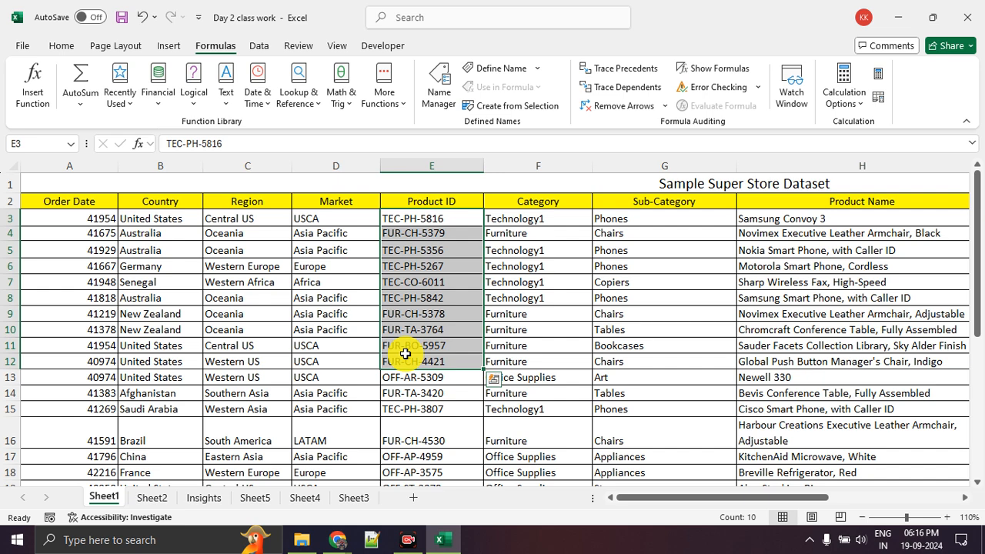
{"action": "left_click_drag", "start_coordinate": [531, 282], "coordinate": [786, 288]}
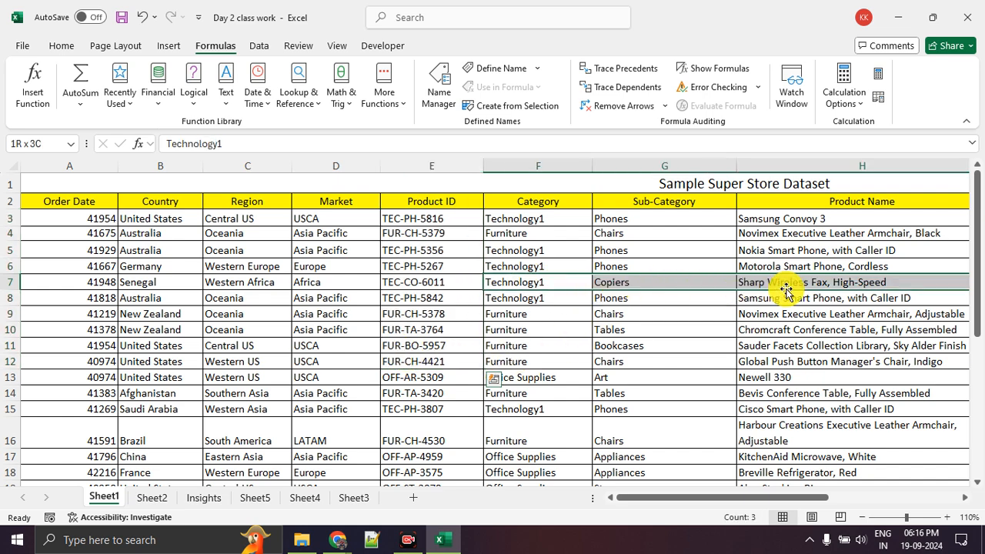
{"action": "left_click_drag", "start_coordinate": [719, 499], "coordinate": [898, 500]}
{"action": "left_click_drag", "start_coordinate": [521, 299], "coordinate": [746, 301]}
{"action": "left_click", "coordinate": [711, 379]}
{"action": "left_click_drag", "start_coordinate": [585, 259], "coordinate": [606, 474]}
{"action": "left_click", "coordinate": [652, 350]}
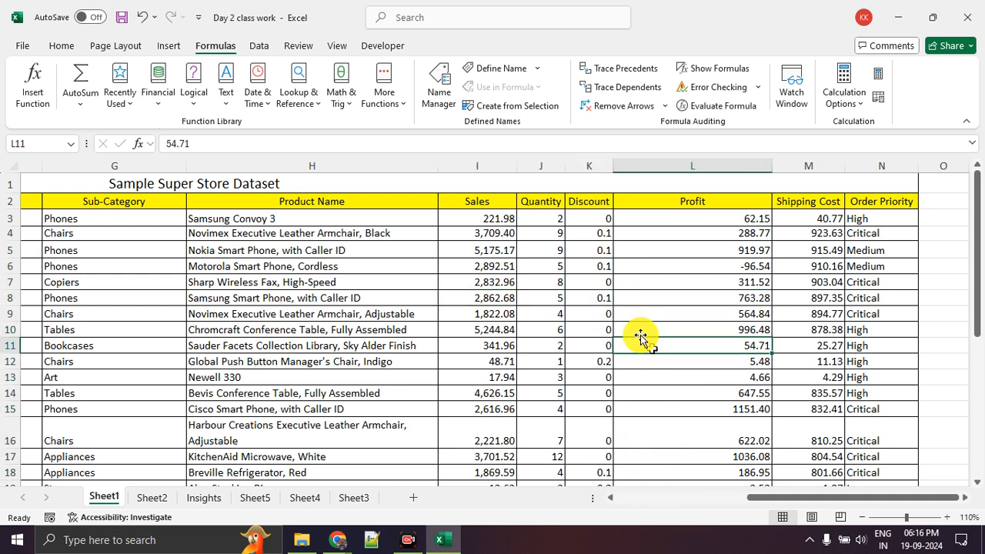
{"action": "left_click_drag", "start_coordinate": [578, 218], "coordinate": [582, 432]}
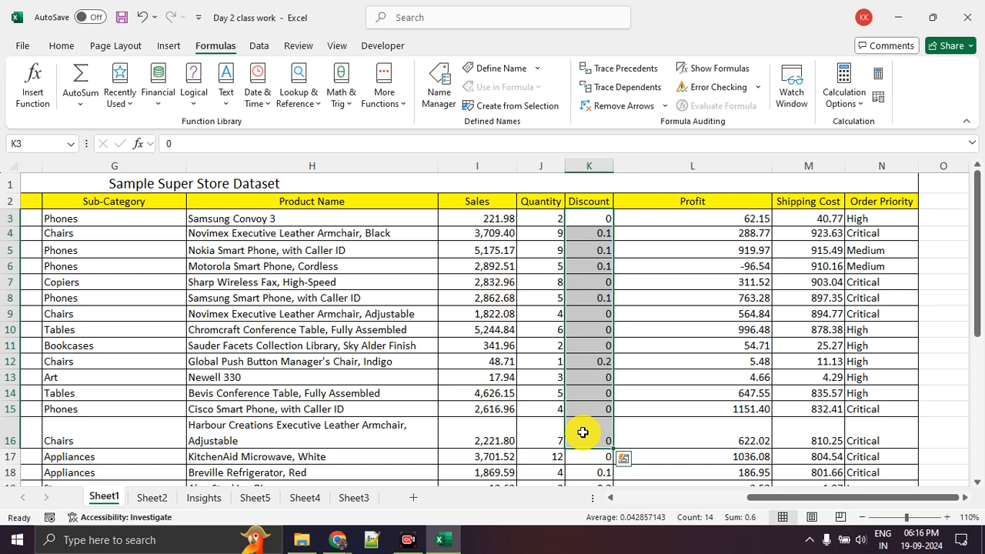
Check the Google Meet call and return to the Excel workbook
{"action": "key", "text": "alt+Tab"}
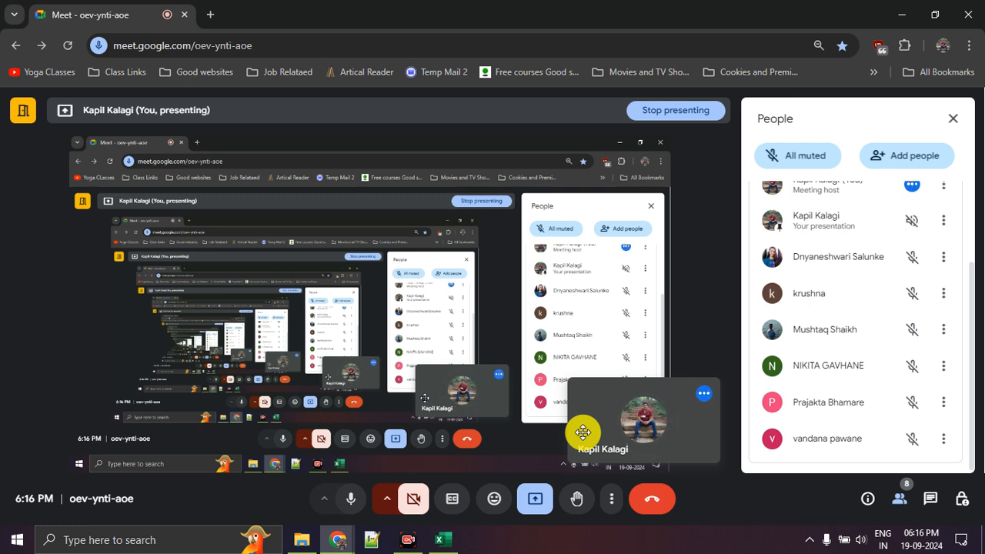
{"action": "left_click", "coordinate": [450, 541]}
{"action": "left_click", "coordinate": [627, 314]}
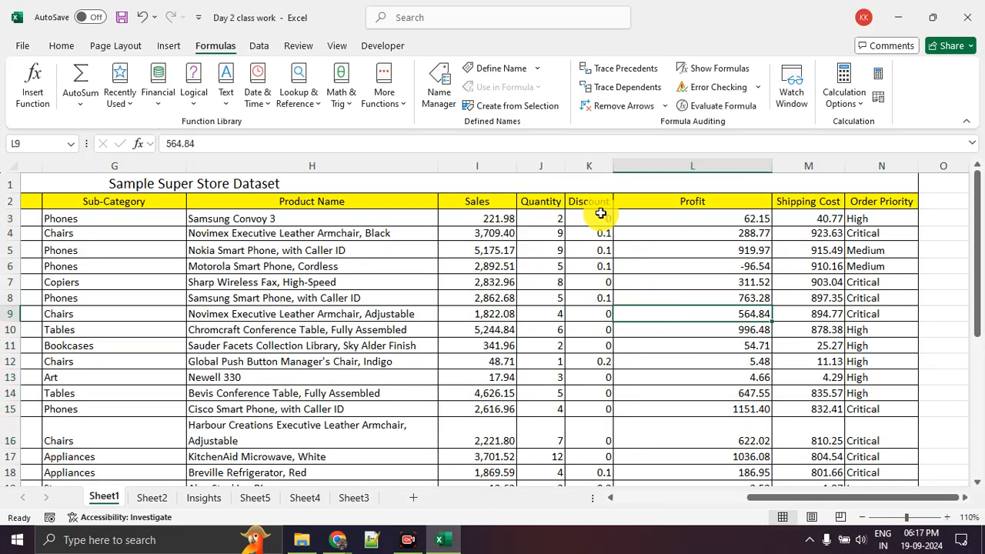
Format the Discount values in K3:K21 as Percentage with 2 decimal places
{"action": "left_click_drag", "start_coordinate": [601, 214], "coordinate": [599, 408]}
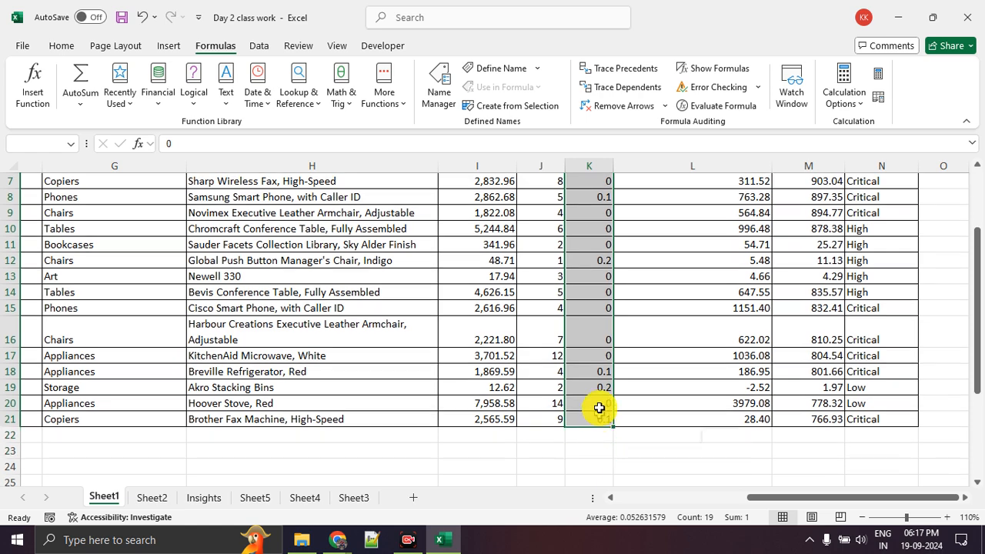
{"action": "right_click", "coordinate": [594, 337]}
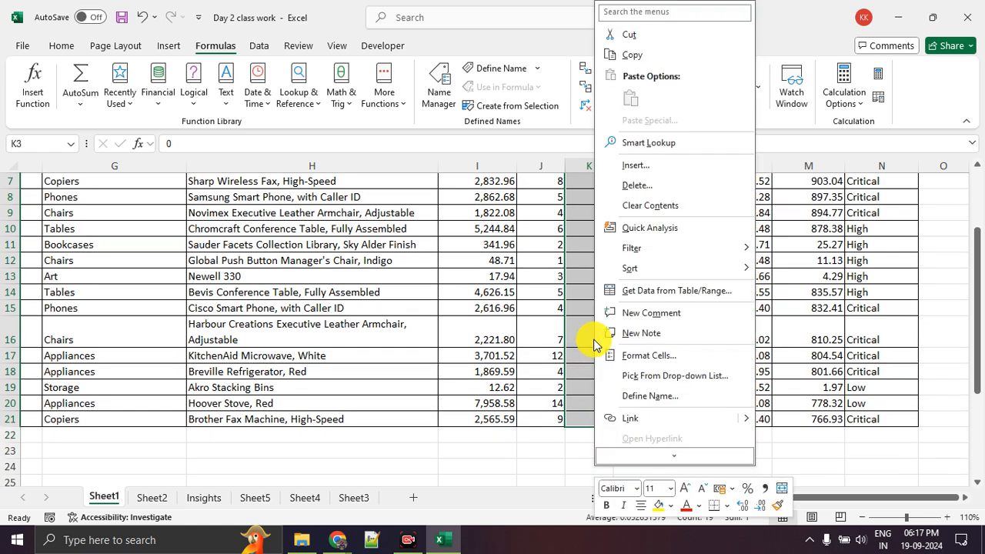
{"action": "left_click", "coordinate": [651, 357]}
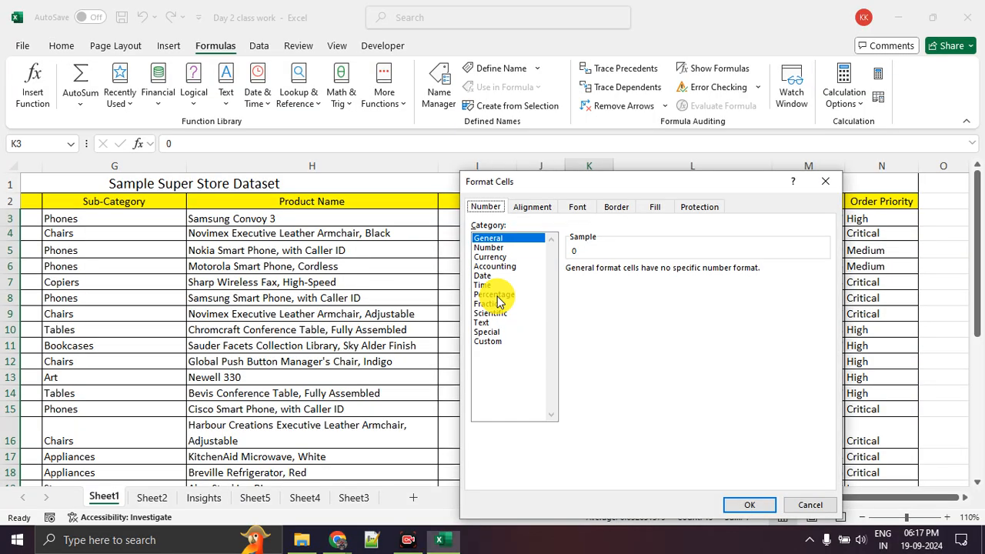
{"action": "left_click", "coordinate": [497, 295]}
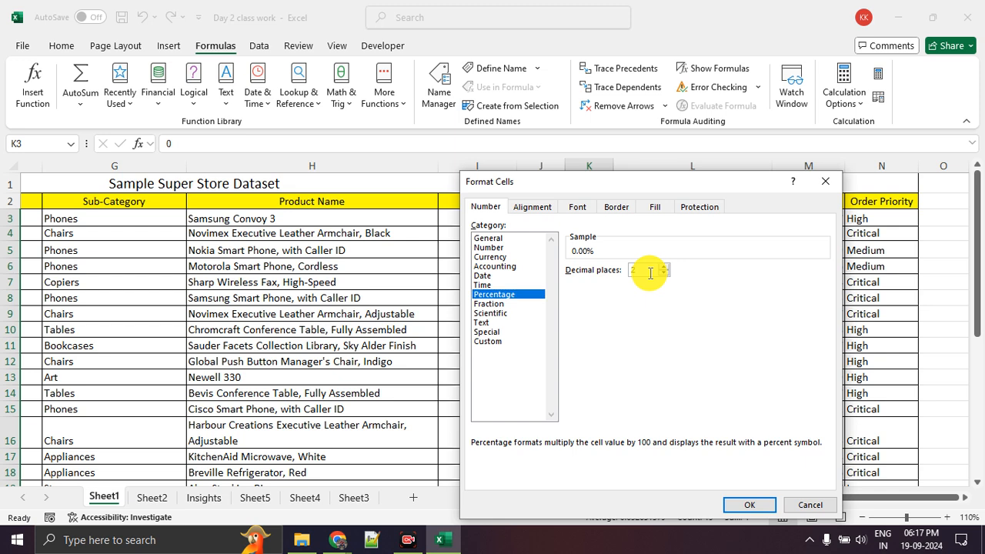
{"action": "left_click", "coordinate": [750, 504]}
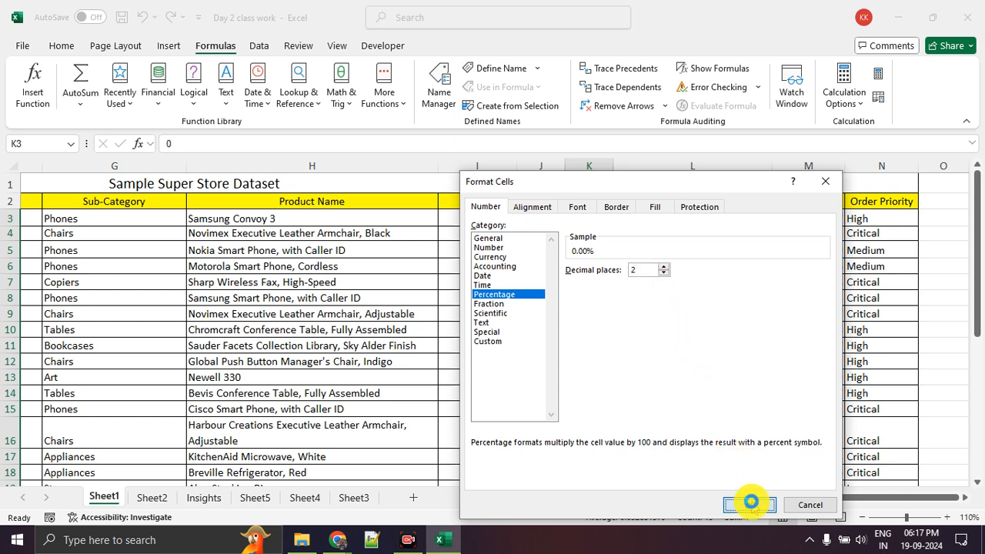
{"action": "left_click", "coordinate": [668, 345]}
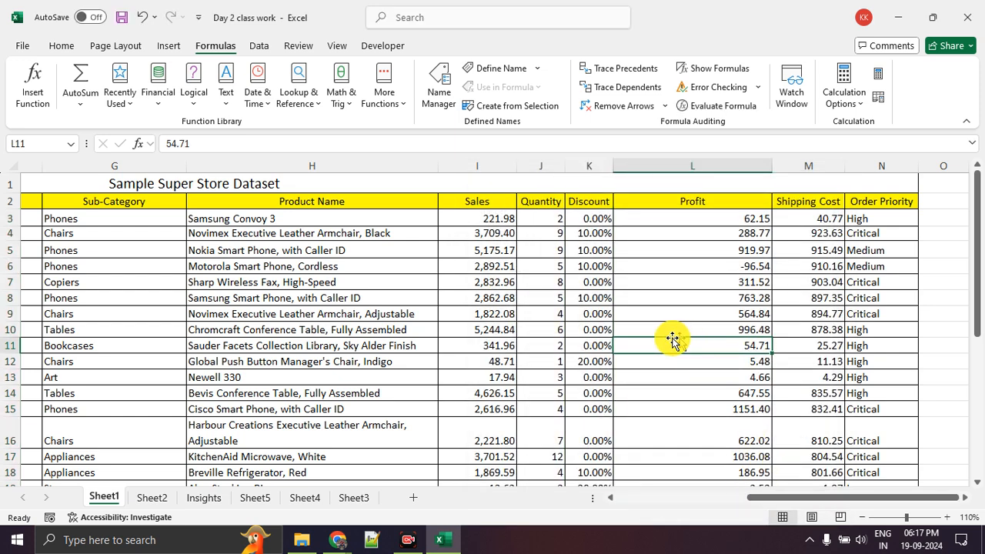
Reduce the Discount percentages in K3:K21 to zero decimal places
{"action": "left_click", "coordinate": [587, 205]}
{"action": "left_click", "coordinate": [723, 340]}
{"action": "left_click_drag", "start_coordinate": [593, 219], "coordinate": [599, 446]}
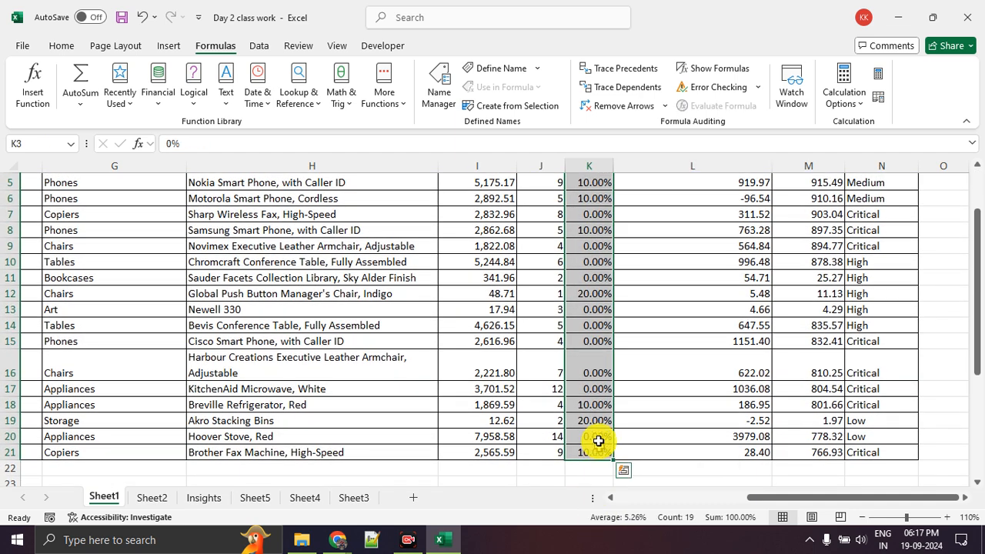
{"action": "left_click", "coordinate": [63, 46]}
{"action": "left_click", "coordinate": [476, 97]}
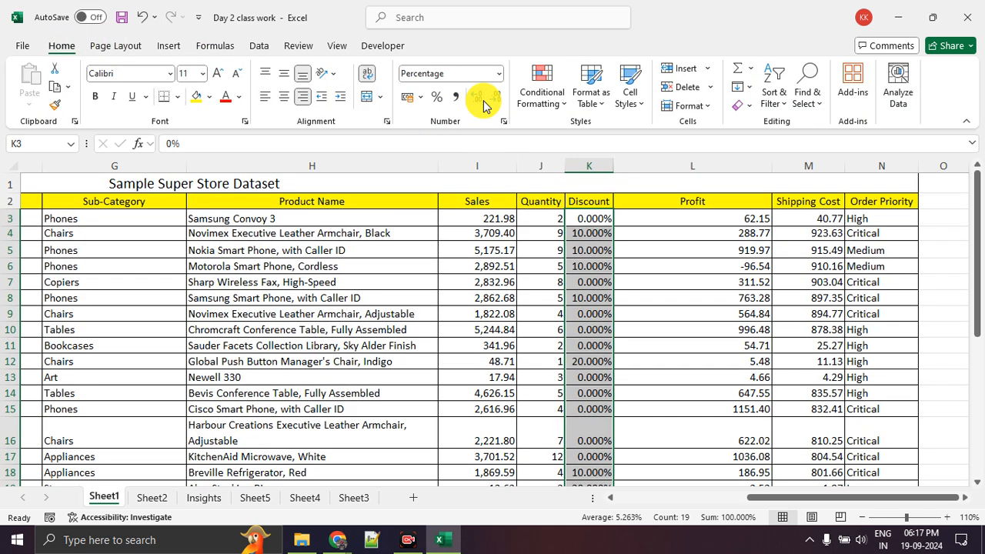
{"action": "left_click", "coordinate": [495, 106]}
{"action": "left_click", "coordinate": [495, 106]}
{"action": "left_click", "coordinate": [495, 106]}
{"action": "left_click", "coordinate": [671, 283]}
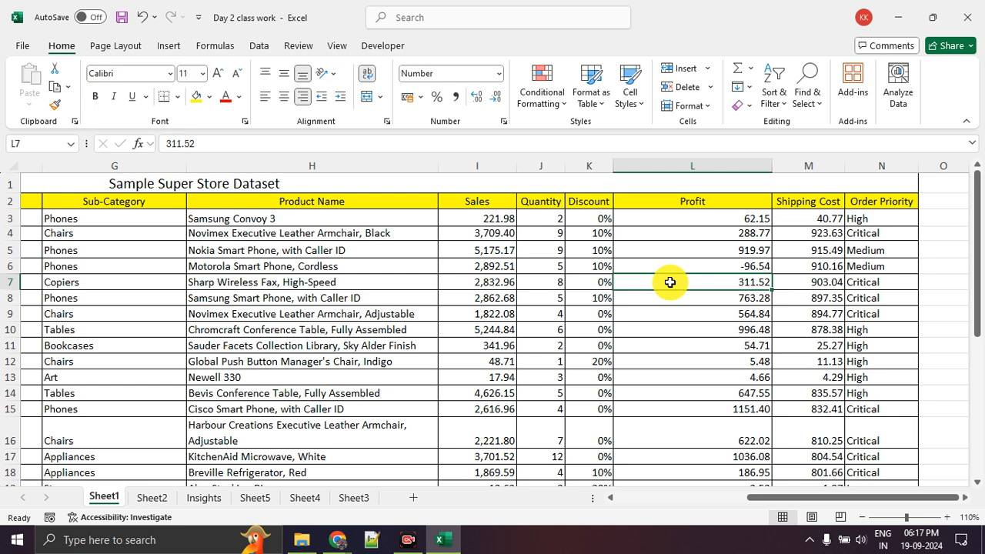
Review the Discount, Sales, Profit, Shipping Cost and Order Priority values and the list of analysis stages below the dataset
{"action": "left_click_drag", "start_coordinate": [589, 250], "coordinate": [592, 450]}
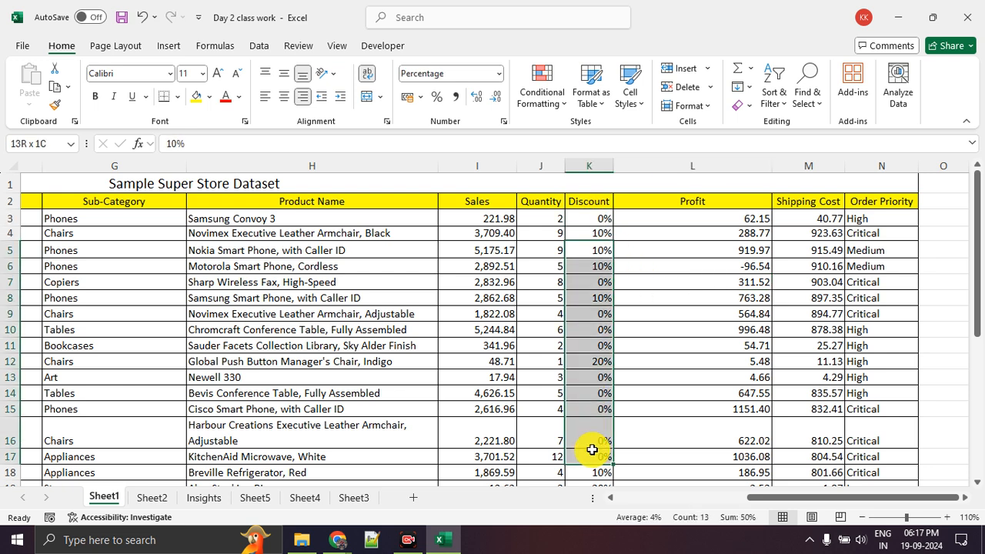
{"action": "left_click", "coordinate": [688, 360]}
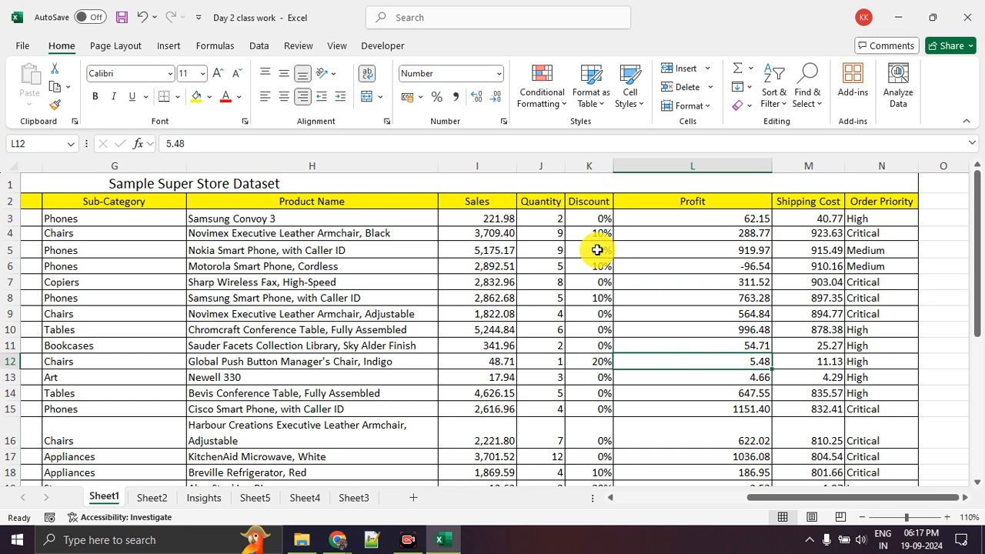
{"action": "left_click_drag", "start_coordinate": [473, 248], "coordinate": [478, 314]}
{"action": "left_click", "coordinate": [715, 304]}
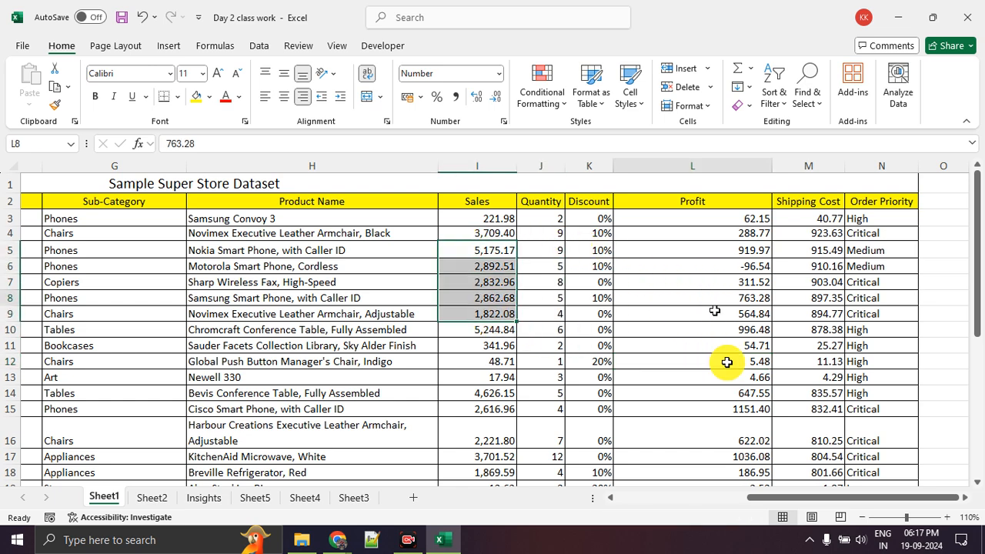
{"action": "left_click_drag", "start_coordinate": [724, 344], "coordinate": [728, 377]}
{"action": "left_click_drag", "start_coordinate": [862, 266], "coordinate": [864, 361]}
{"action": "left_click_drag", "start_coordinate": [816, 267], "coordinate": [816, 294]}
{"action": "scroll", "coordinate": [816, 290], "scroll_direction": "down", "scroll_amount": 2}
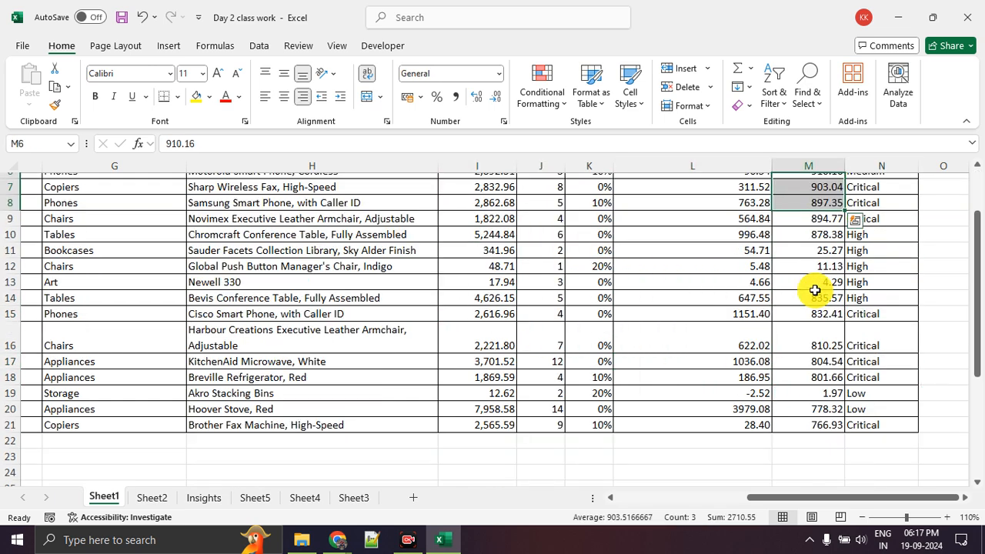
{"action": "scroll", "coordinate": [816, 290], "scroll_direction": "down", "scroll_amount": 2}
{"action": "scroll", "coordinate": [498, 330], "scroll_direction": "down", "scroll_amount": 2}
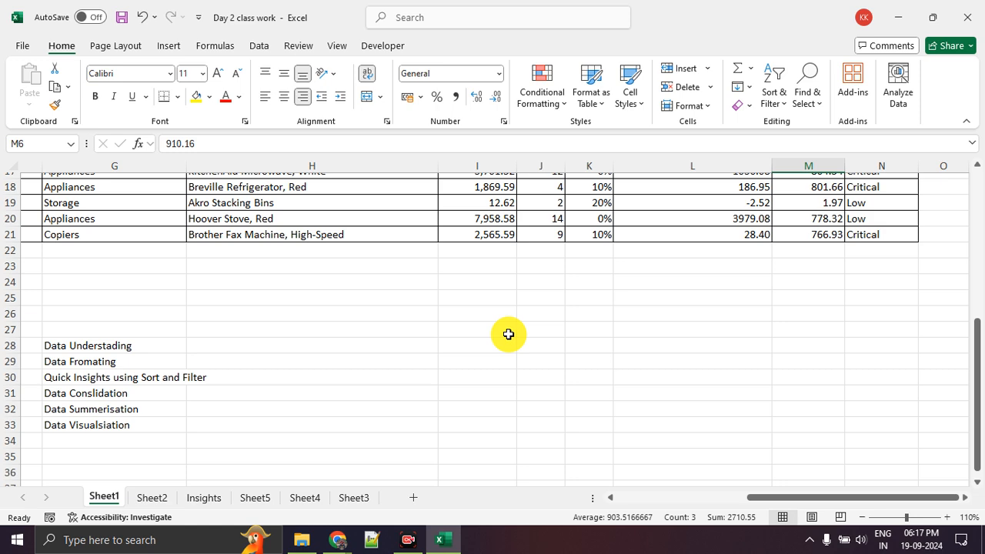
{"action": "left_click_drag", "start_coordinate": [796, 499], "coordinate": [594, 498]}
{"action": "scroll", "coordinate": [429, 400], "scroll_direction": "up", "scroll_amount": 5}
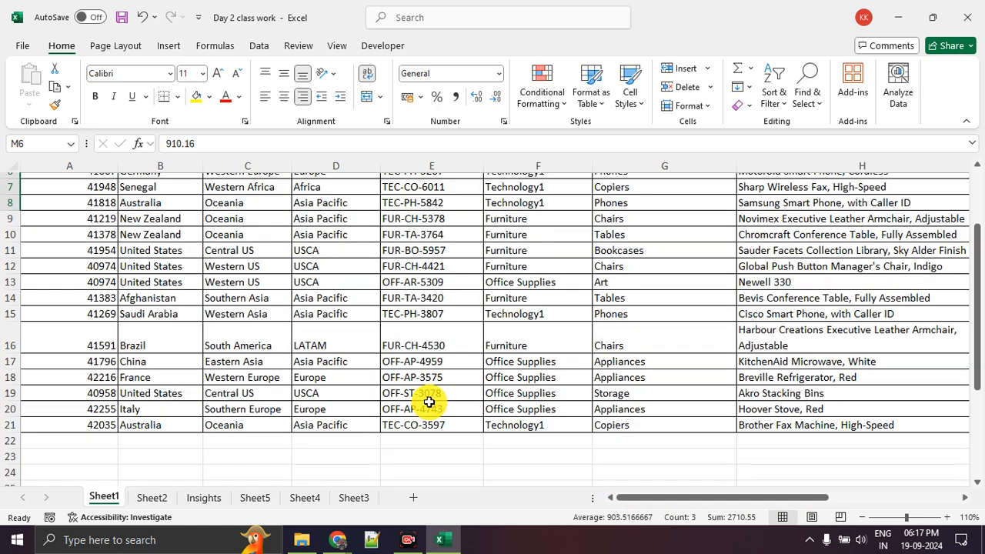
{"action": "scroll", "coordinate": [429, 400], "scroll_direction": "up", "scroll_amount": 1}
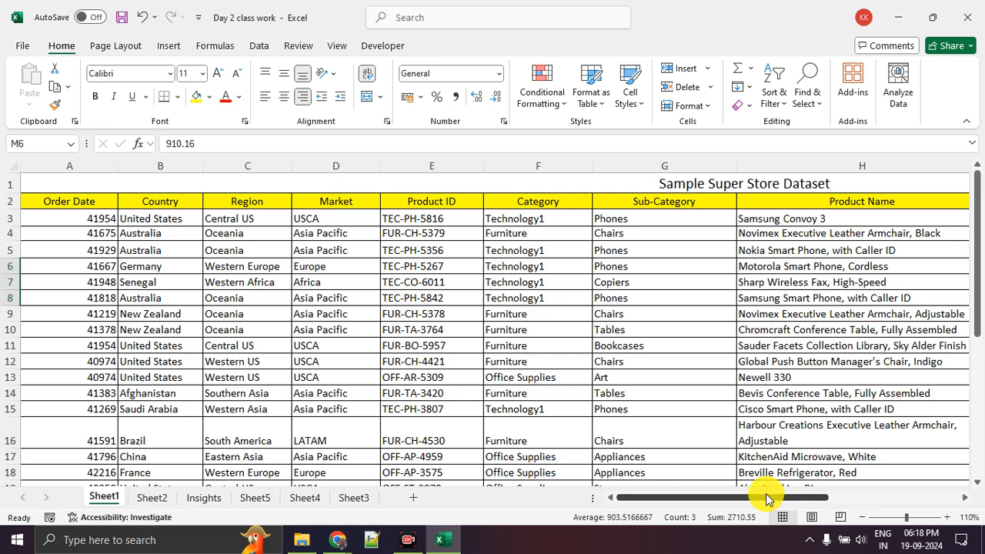
Examine the dataset's last columns and the first three analysis stages in G28:G30, through Quick Insights using Sort and Filter
{"action": "left_click_drag", "start_coordinate": [766, 497], "coordinate": [880, 488]}
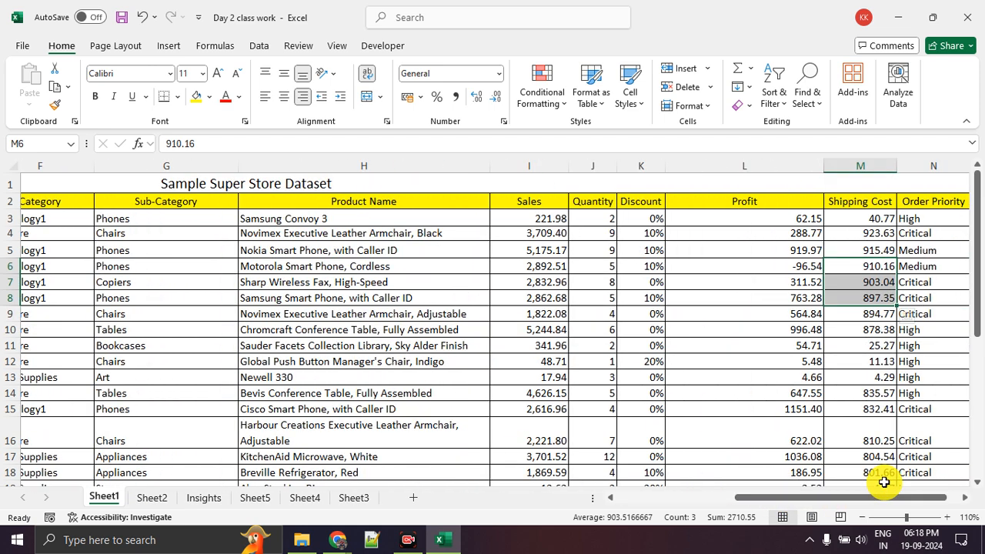
{"action": "left_click", "coordinate": [834, 377]}
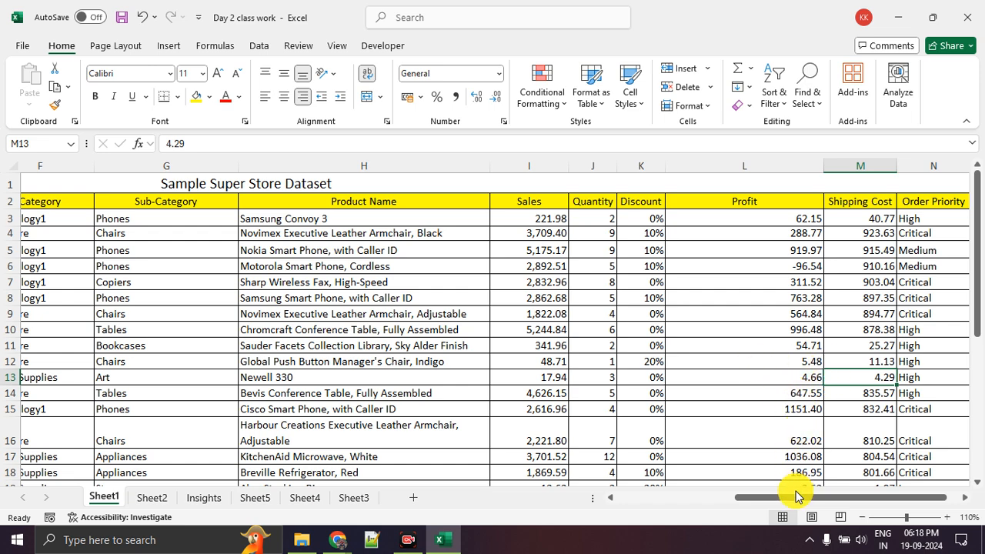
{"action": "scroll", "coordinate": [691, 352], "scroll_direction": "down", "scroll_amount": 1}
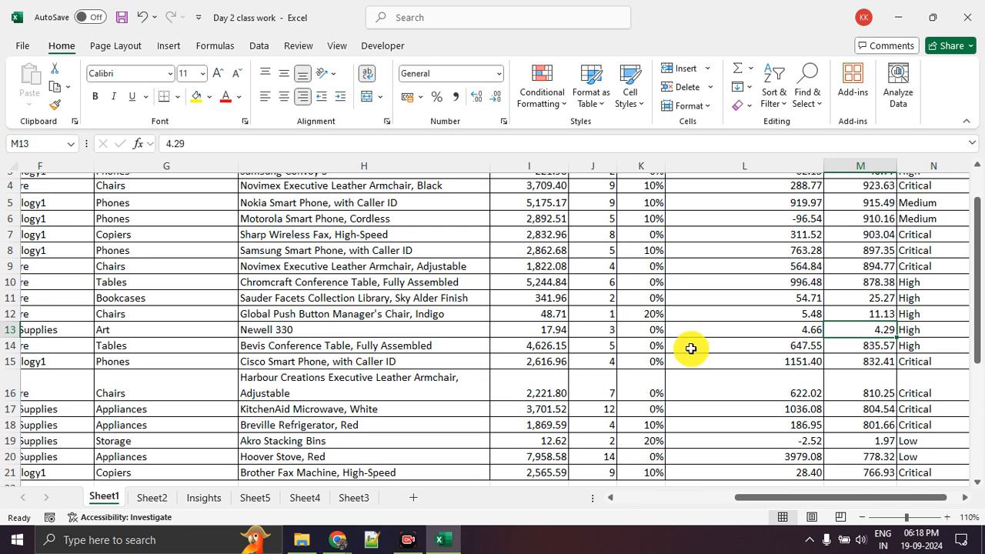
{"action": "scroll", "coordinate": [691, 348], "scroll_direction": "down", "scroll_amount": 4}
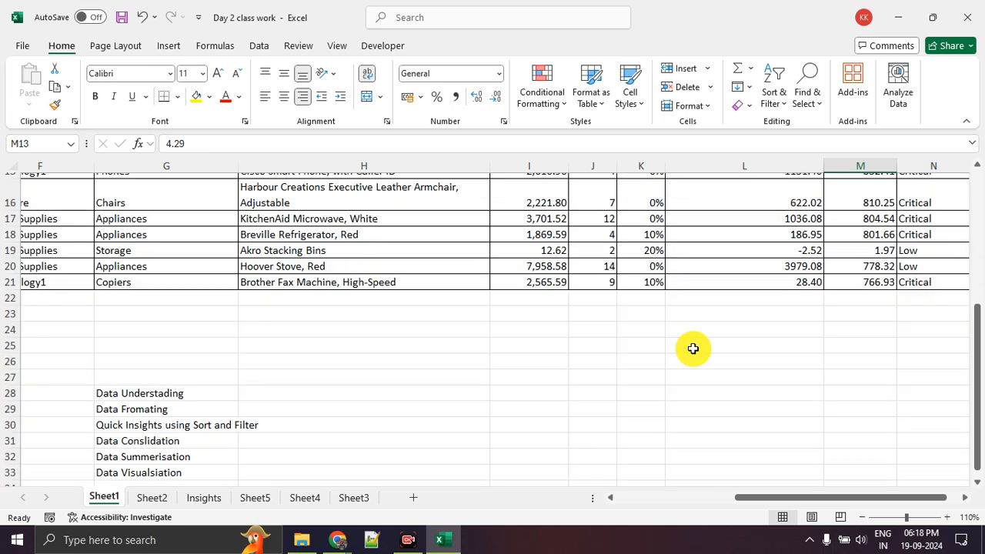
{"action": "scroll", "coordinate": [308, 381], "scroll_direction": "down", "scroll_amount": 1}
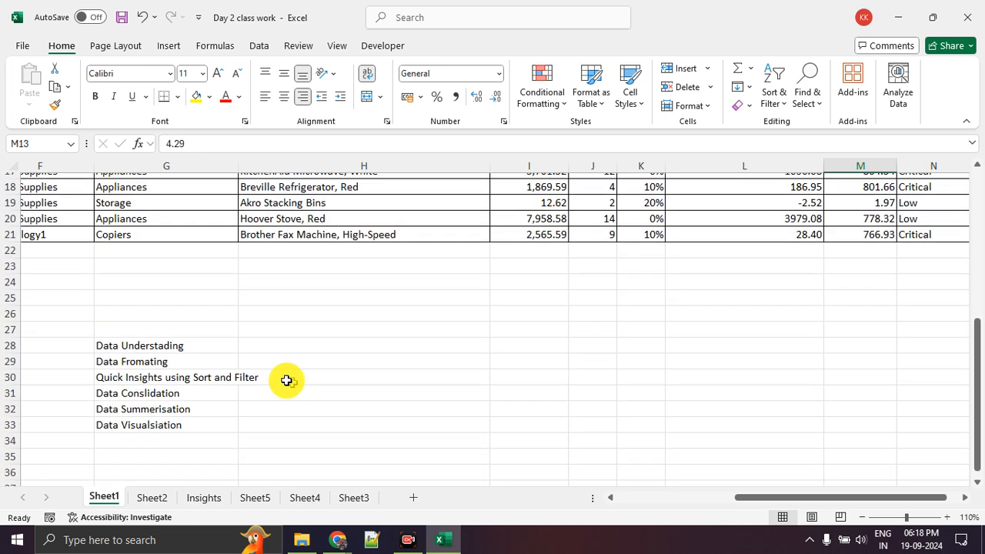
{"action": "left_click", "coordinate": [219, 343]}
{"action": "left_click", "coordinate": [214, 359]}
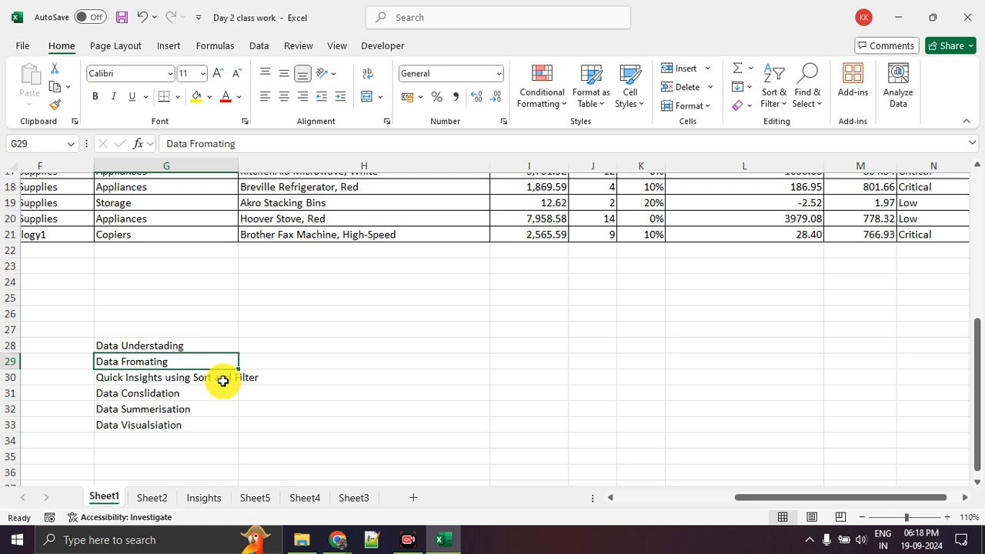
{"action": "left_click", "coordinate": [204, 380]}
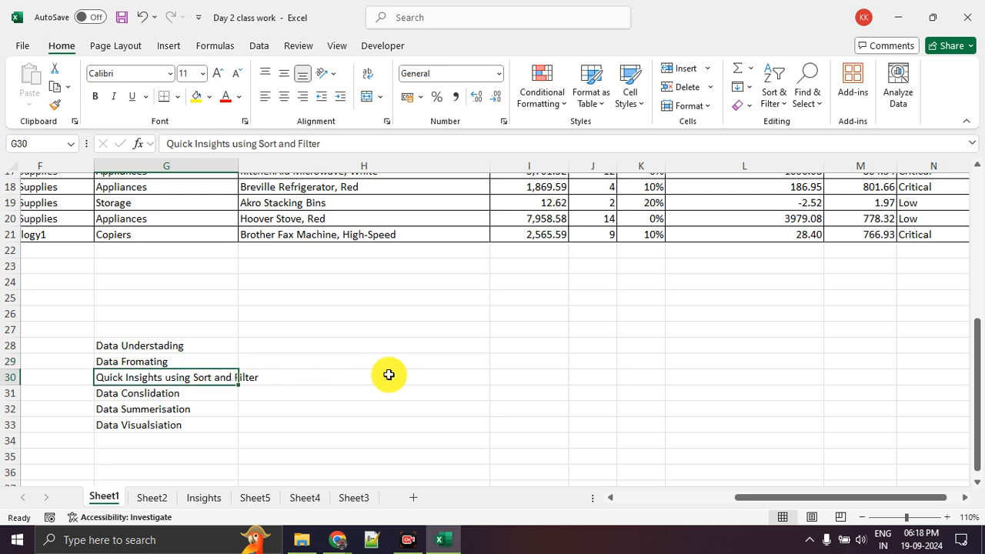
Go back to the top of the dataset and examine the Order Date and Country values
{"action": "scroll", "coordinate": [386, 374], "scroll_direction": "up", "scroll_amount": 6}
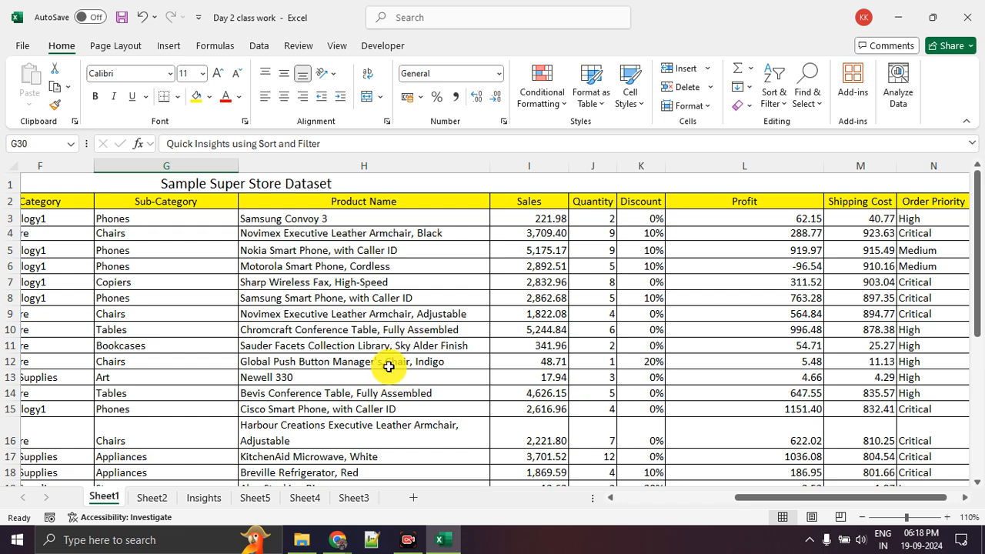
{"action": "left_click_drag", "start_coordinate": [790, 499], "coordinate": [632, 497]}
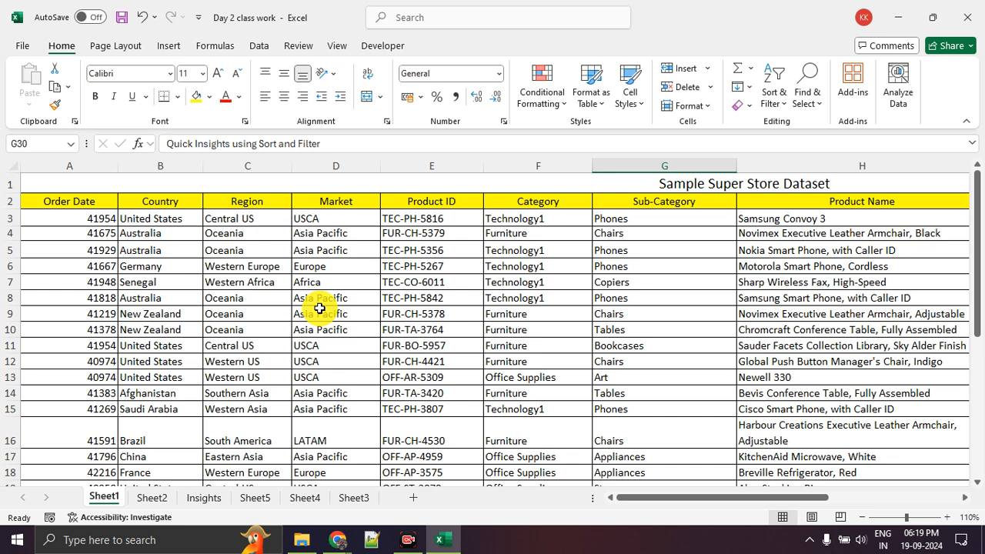
{"action": "left_click_drag", "start_coordinate": [100, 233], "coordinate": [93, 375]}
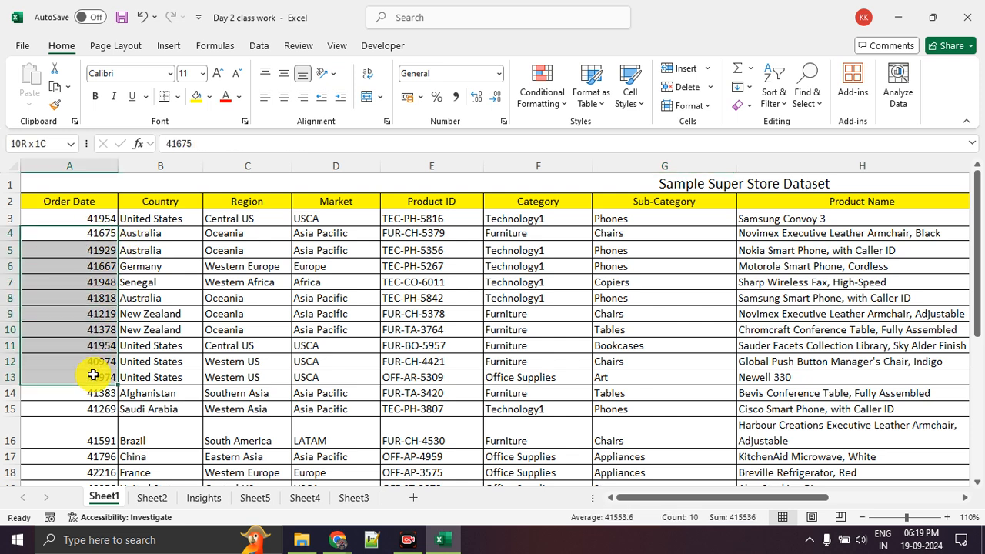
{"action": "left_click", "coordinate": [131, 283]}
{"action": "left_click_drag", "start_coordinate": [143, 233], "coordinate": [154, 333]}
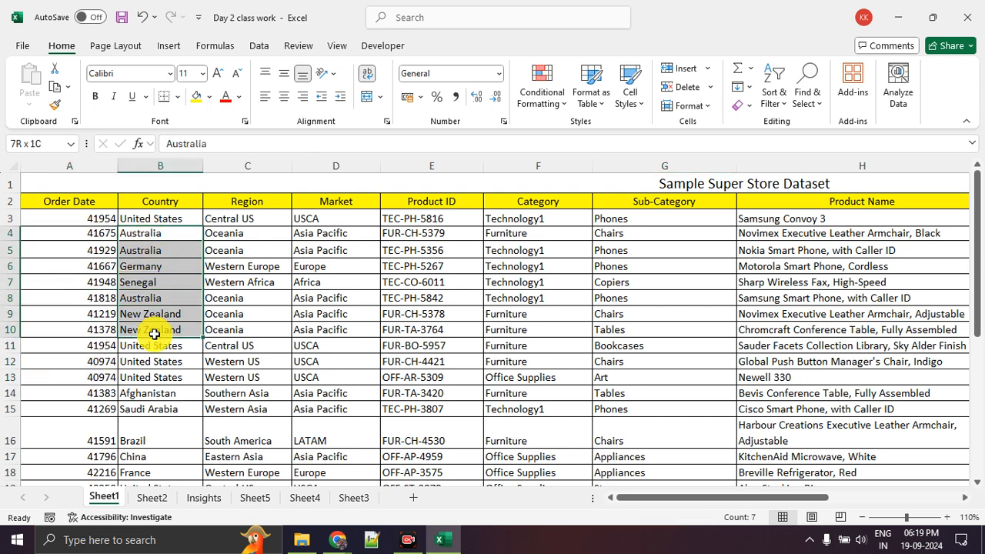
Examine the dataset's values column by column from Region and Market through Product ID, Category, Sub-Category and Product Name
{"action": "left_click_drag", "start_coordinate": [236, 255], "coordinate": [235, 362]}
{"action": "left_click_drag", "start_coordinate": [315, 264], "coordinate": [321, 364]}
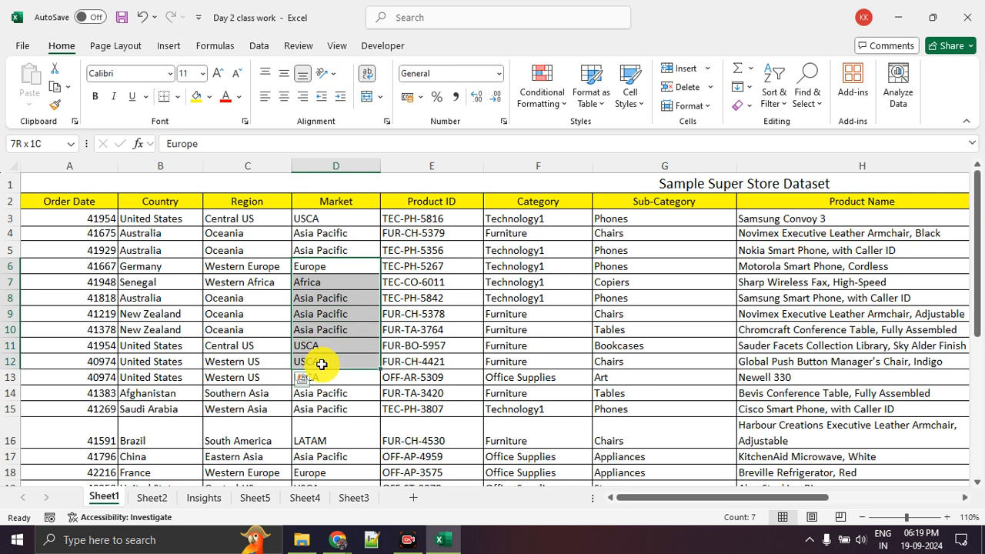
{"action": "left_click_drag", "start_coordinate": [457, 266], "coordinate": [452, 364]}
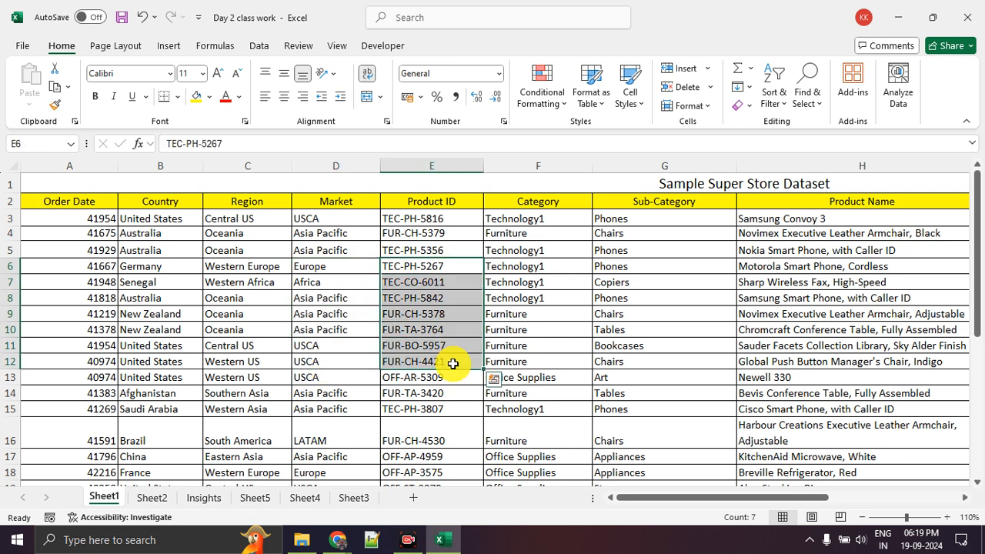
{"action": "left_click", "coordinate": [457, 318]}
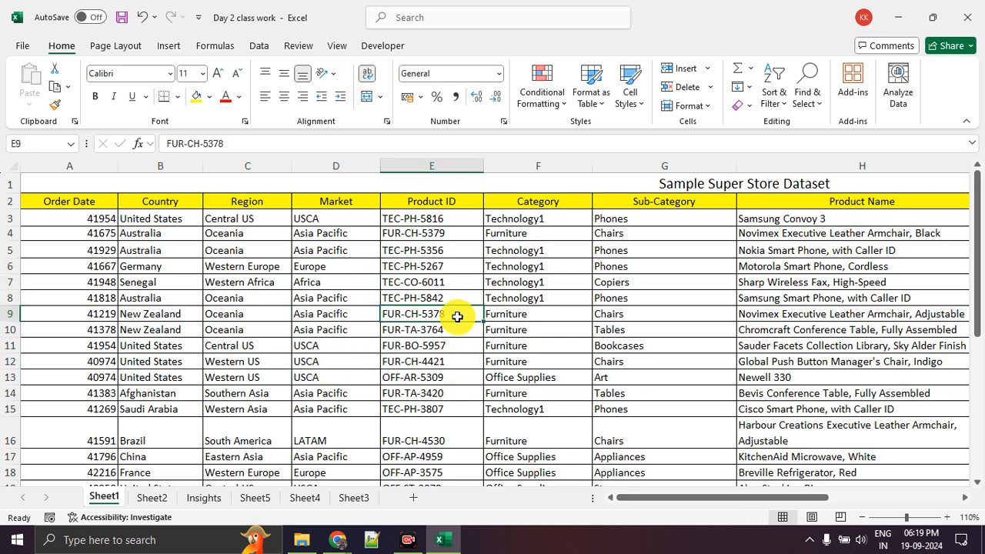
{"action": "left_click_drag", "start_coordinate": [452, 266], "coordinate": [451, 364]}
{"action": "left_click_drag", "start_coordinate": [548, 271], "coordinate": [543, 374]}
{"action": "left_click_drag", "start_coordinate": [638, 284], "coordinate": [639, 377]}
{"action": "left_click_drag", "start_coordinate": [759, 298], "coordinate": [797, 393]}
{"action": "left_click", "coordinate": [791, 336]}
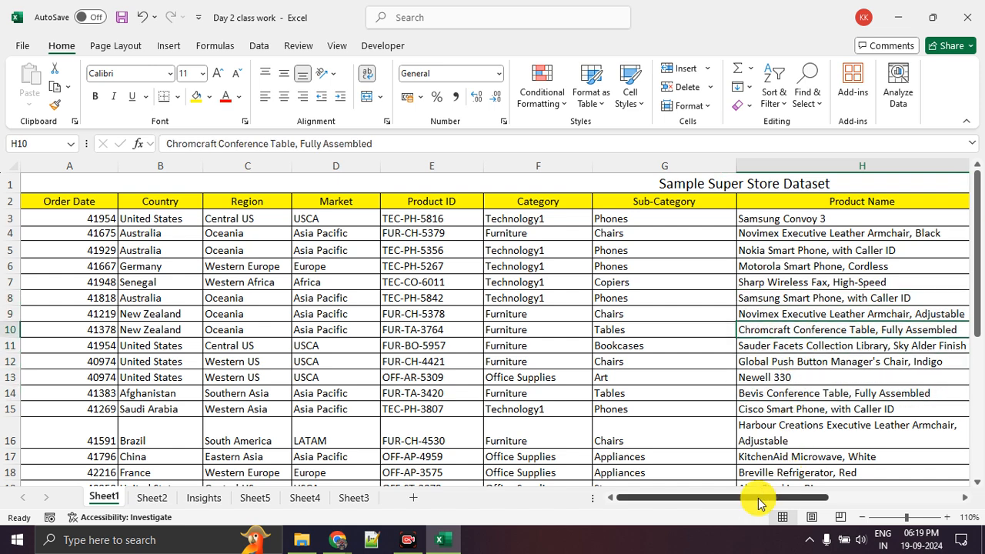
Examine the product names in H3 and H5 and the Sales, Quantity and Discount values down to row 12
{"action": "left_click_drag", "start_coordinate": [759, 497], "coordinate": [858, 497]}
{"action": "left_click", "coordinate": [497, 249]}
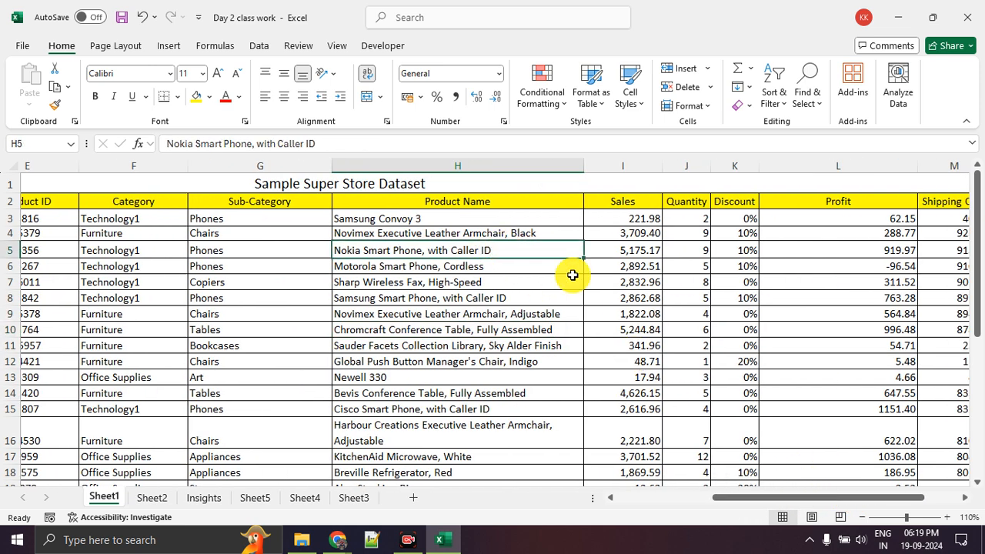
{"action": "left_click", "coordinate": [456, 218]}
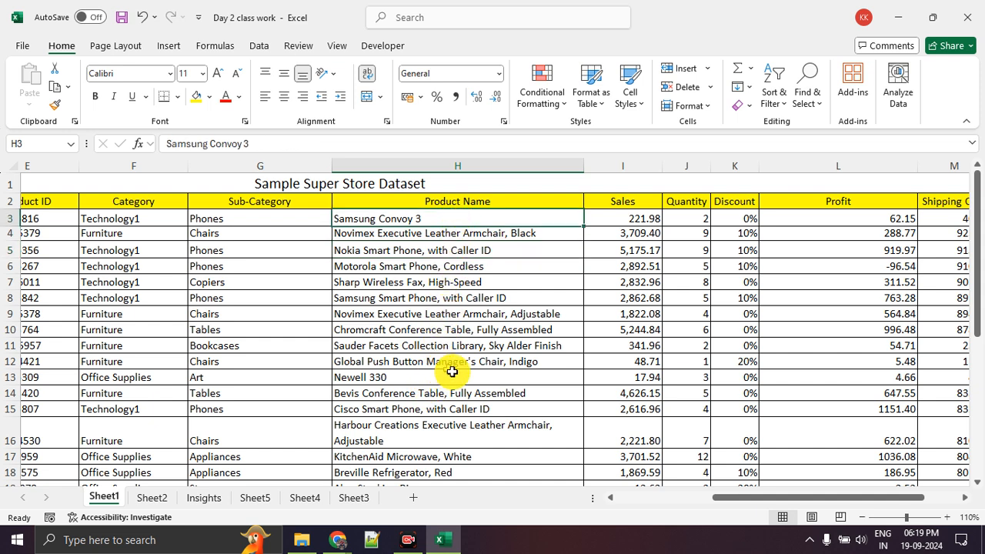
{"action": "left_click", "coordinate": [948, 519]}
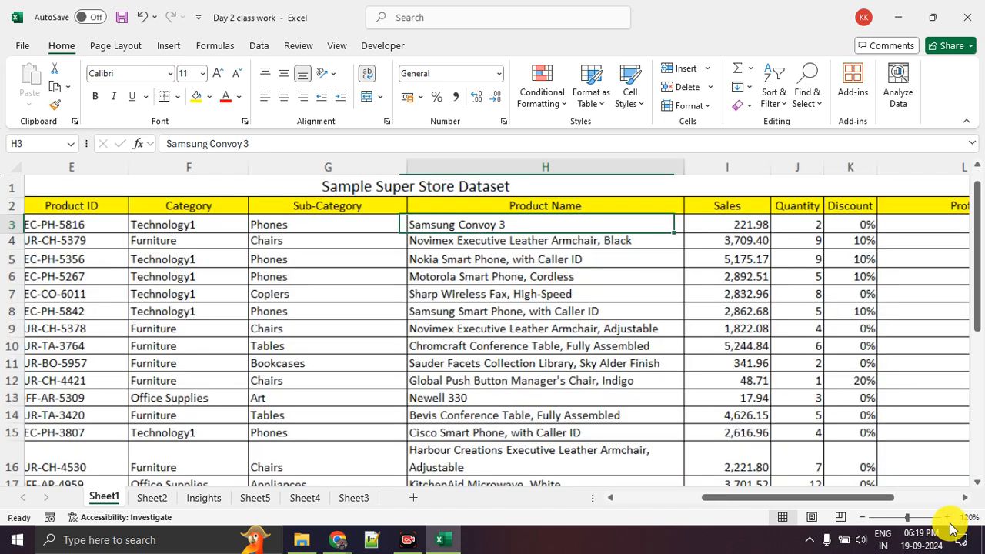
{"action": "left_click", "coordinate": [948, 518]}
{"action": "scroll", "coordinate": [781, 385], "scroll_direction": "up", "scroll_amount": 1}
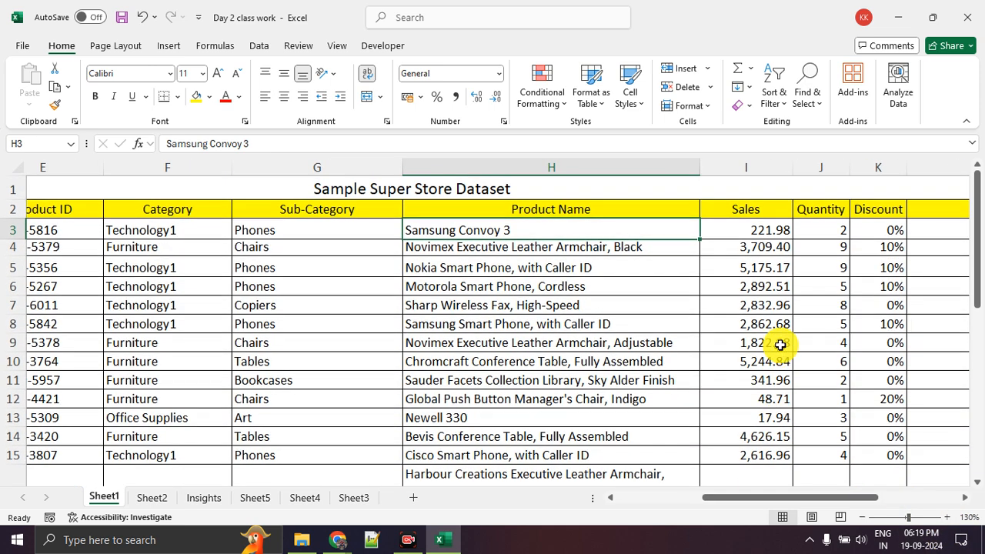
{"action": "left_click", "coordinate": [763, 291]}
{"action": "left_click_drag", "start_coordinate": [762, 315], "coordinate": [766, 399]}
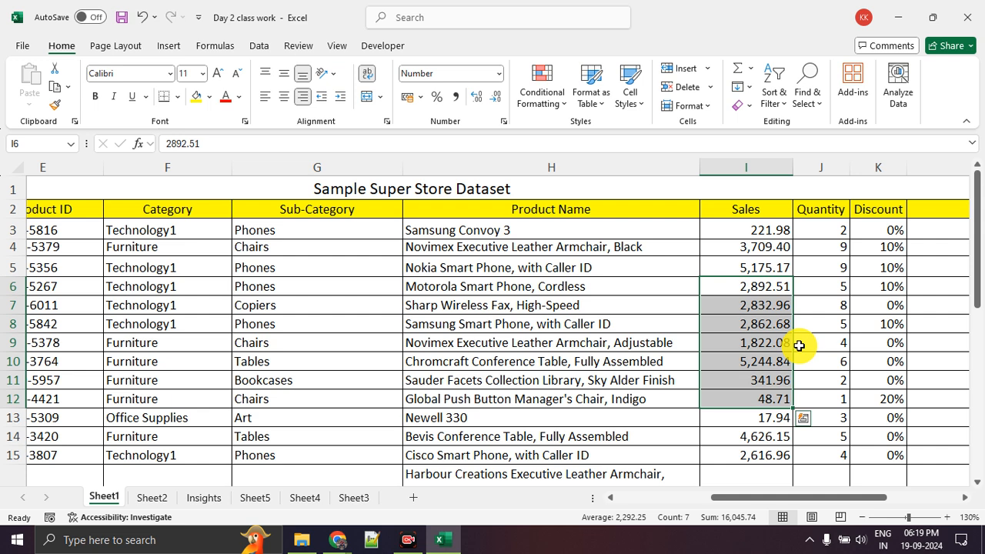
{"action": "left_click", "coordinate": [819, 309]}
{"action": "left_click_drag", "start_coordinate": [879, 308], "coordinate": [880, 403]}
{"action": "left_click", "coordinate": [880, 400]}
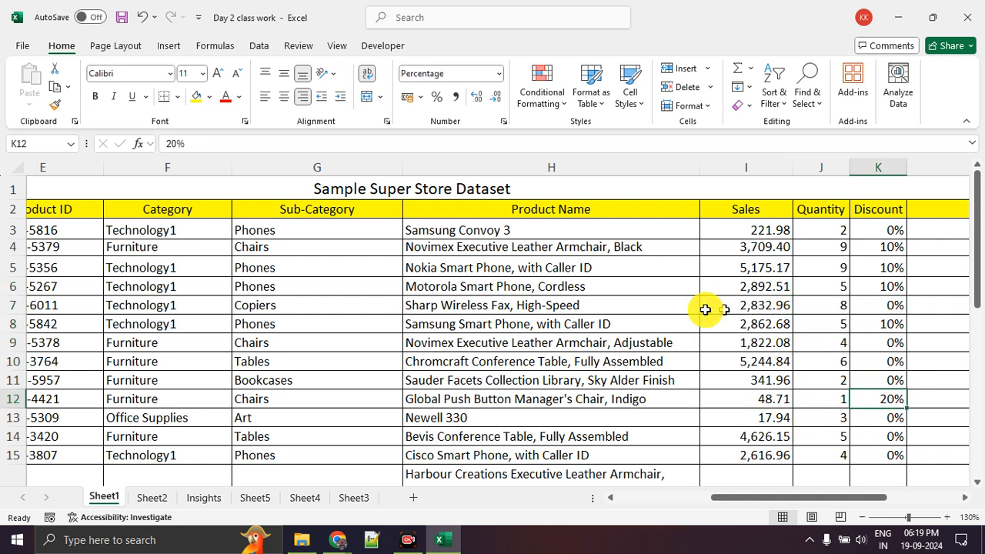
Read the first record from Product Name in H3 through Order Priority in N3, including the priority levels in N3:N9
{"action": "left_click", "coordinate": [483, 232]}
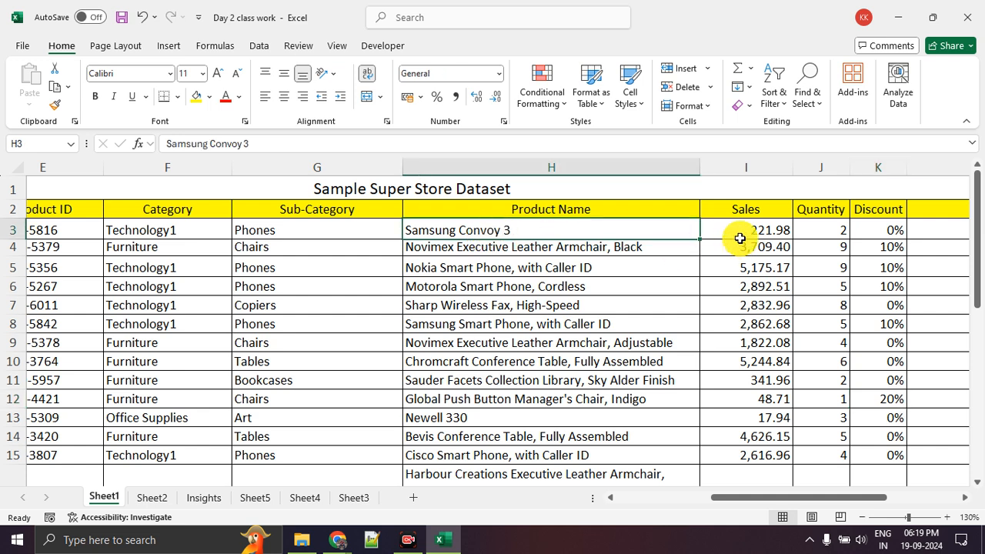
{"action": "left_click", "coordinate": [743, 231]}
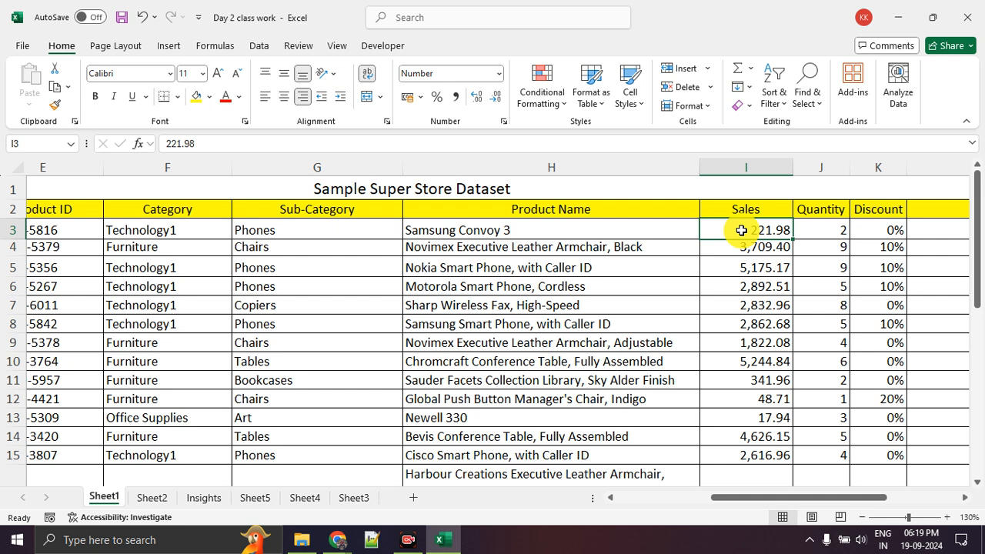
{"action": "left_click_drag", "start_coordinate": [754, 501], "coordinate": [839, 499]}
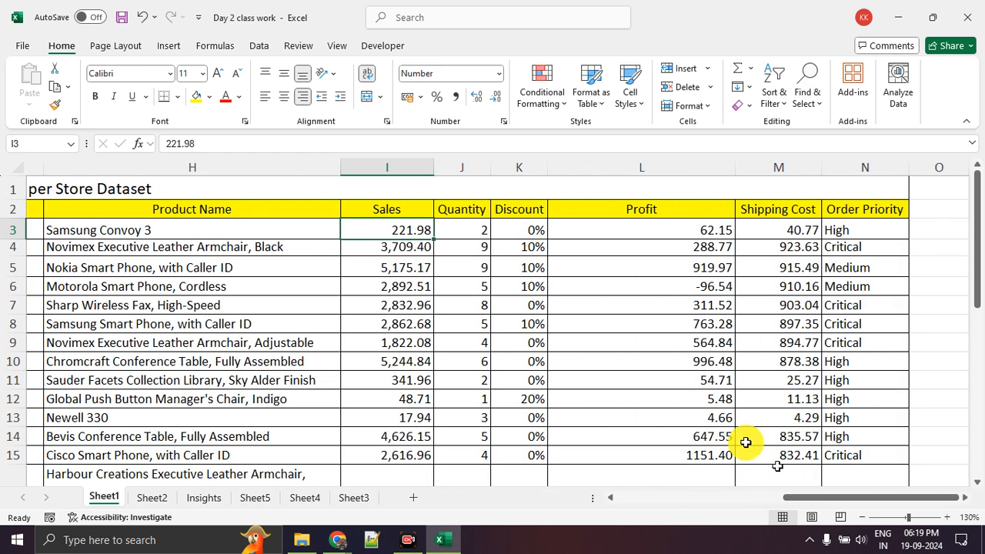
{"action": "left_click", "coordinate": [464, 230]}
{"action": "left_click", "coordinate": [512, 231]}
{"action": "left_click", "coordinate": [701, 231]}
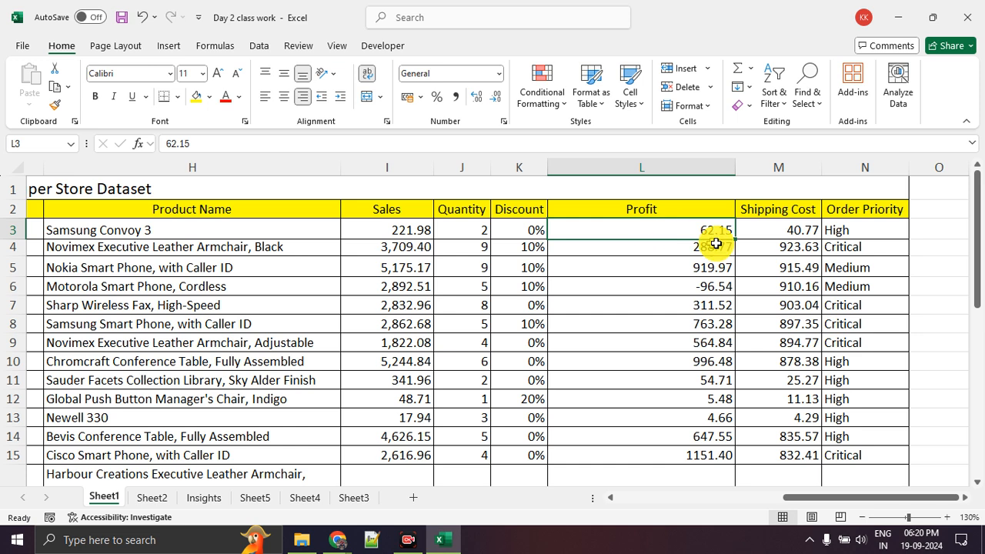
{"action": "left_click", "coordinate": [772, 229]}
{"action": "left_click", "coordinate": [845, 228]}
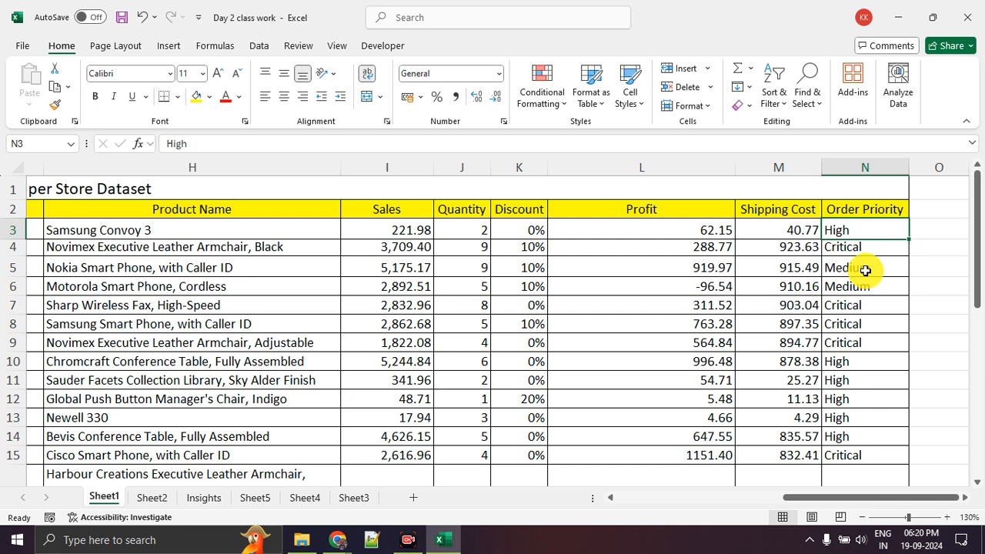
{"action": "left_click", "coordinate": [880, 303]}
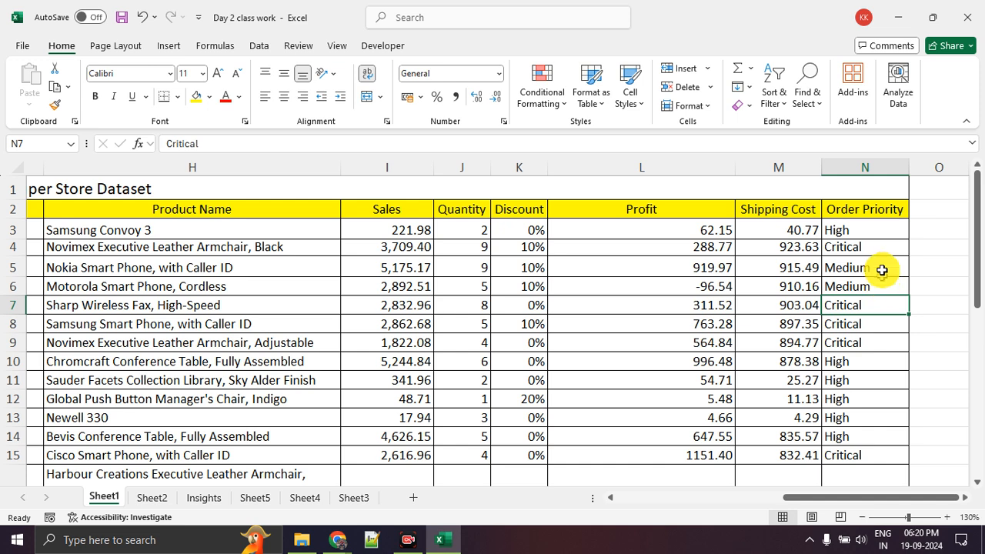
{"action": "left_click_drag", "start_coordinate": [881, 234], "coordinate": [876, 344]}
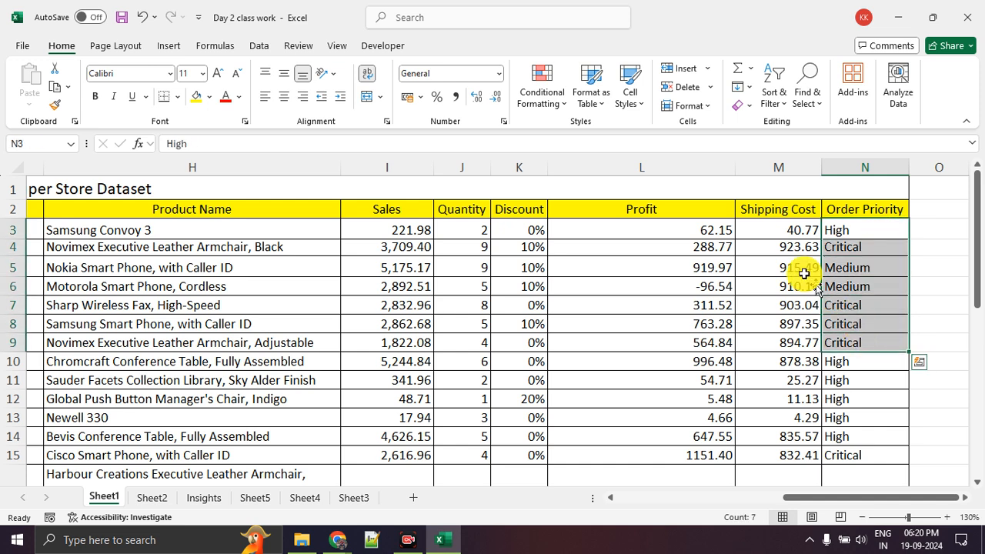
Return to the first columns and examine the Country, Region and Market entries, focusing on the countries in B3:B7
{"action": "left_click_drag", "start_coordinate": [841, 492], "coordinate": [651, 497]}
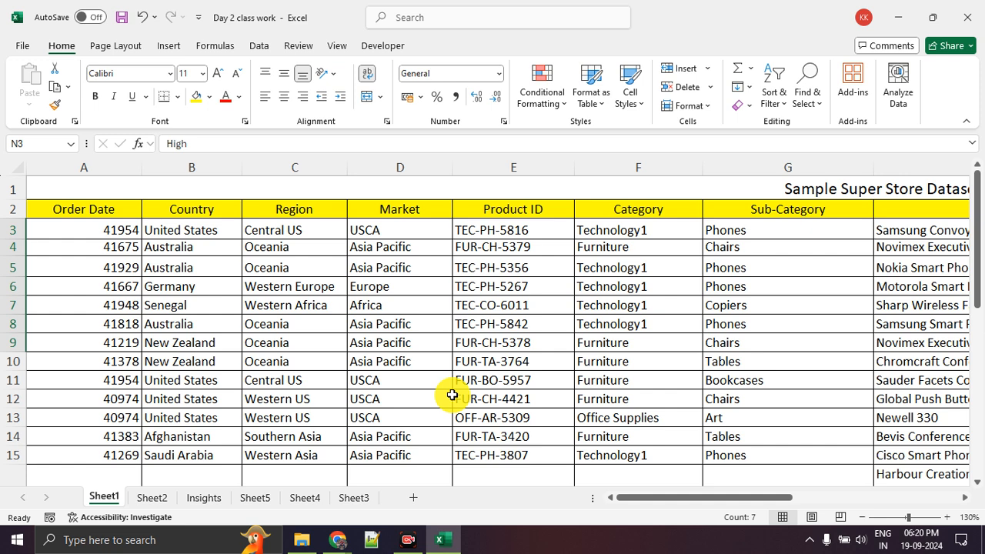
{"action": "left_click", "coordinate": [233, 236]}
{"action": "left_click_drag", "start_coordinate": [238, 249], "coordinate": [359, 334]}
{"action": "left_click", "coordinate": [387, 341]}
{"action": "left_click", "coordinate": [398, 385]}
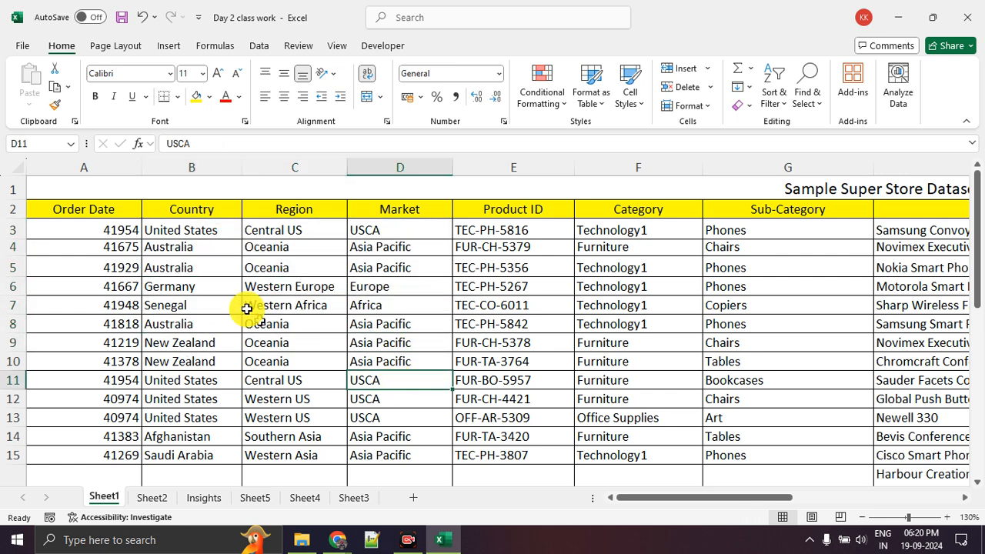
{"action": "left_click_drag", "start_coordinate": [198, 235], "coordinate": [193, 311]}
{"action": "left_click", "coordinate": [192, 302]}
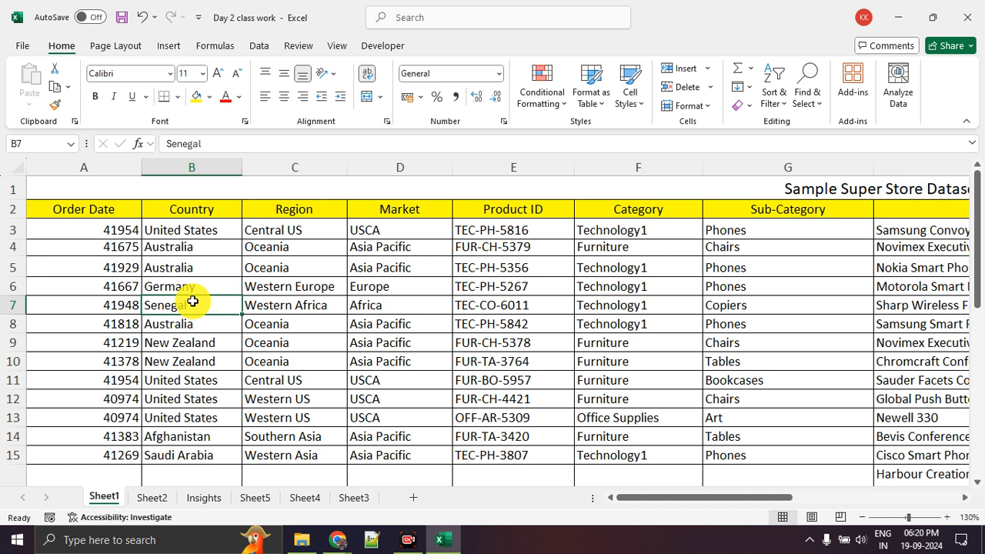
{"action": "left_click", "coordinate": [200, 232]}
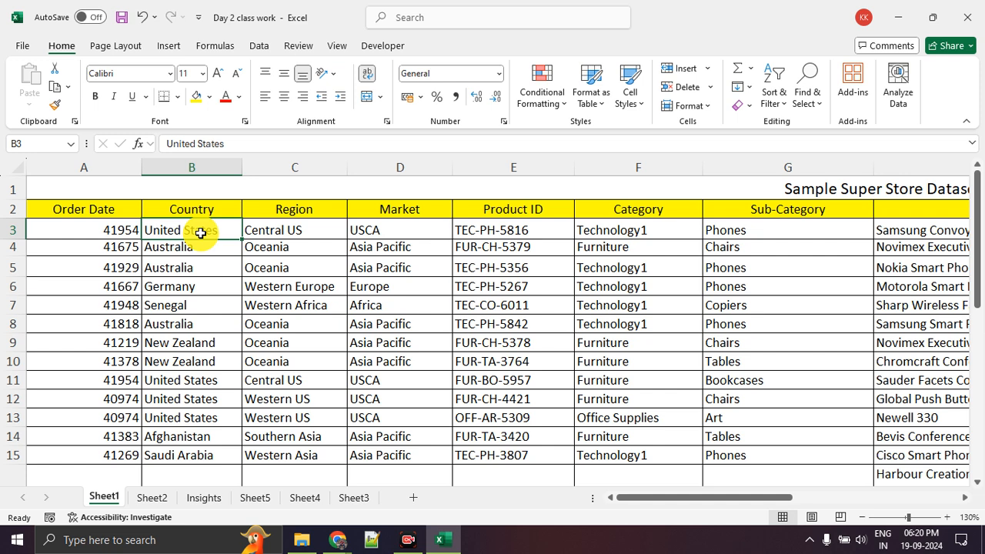
{"action": "left_click", "coordinate": [212, 262]}
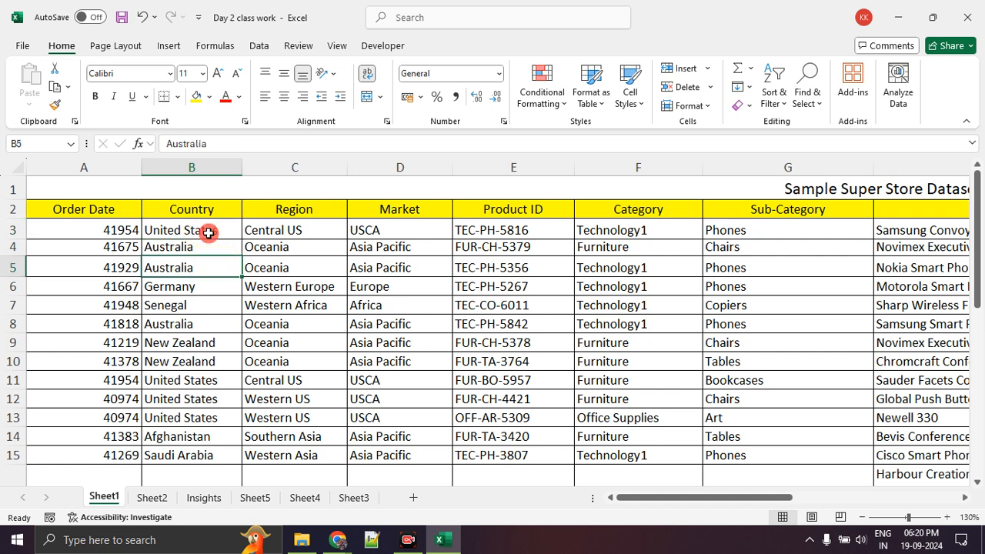
{"action": "left_click", "coordinate": [209, 232]}
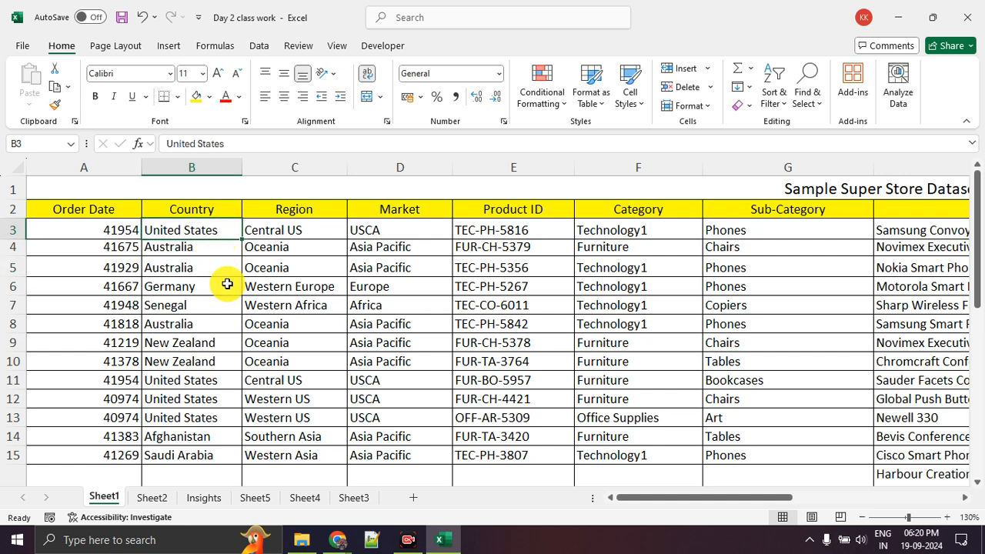
Review the first record's Region, Market, Category, Sub-Category and Product Name entries in row 3
{"action": "left_click", "coordinate": [304, 233]}
{"action": "key", "text": "ctrl+Down"}
{"action": "scroll", "coordinate": [373, 250], "scroll_direction": "up", "scroll_amount": 5}
{"action": "left_click", "coordinate": [399, 233]}
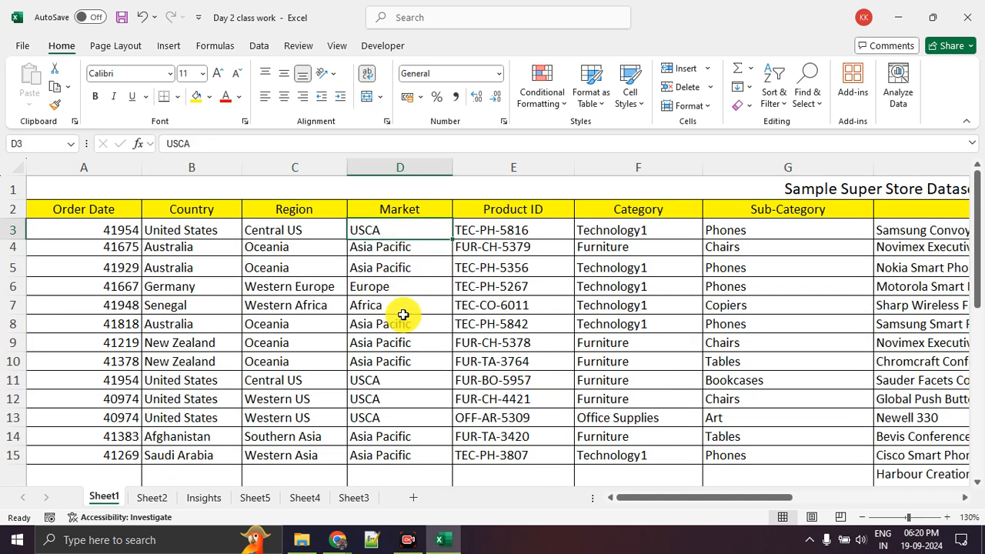
{"action": "left_click", "coordinate": [643, 234]}
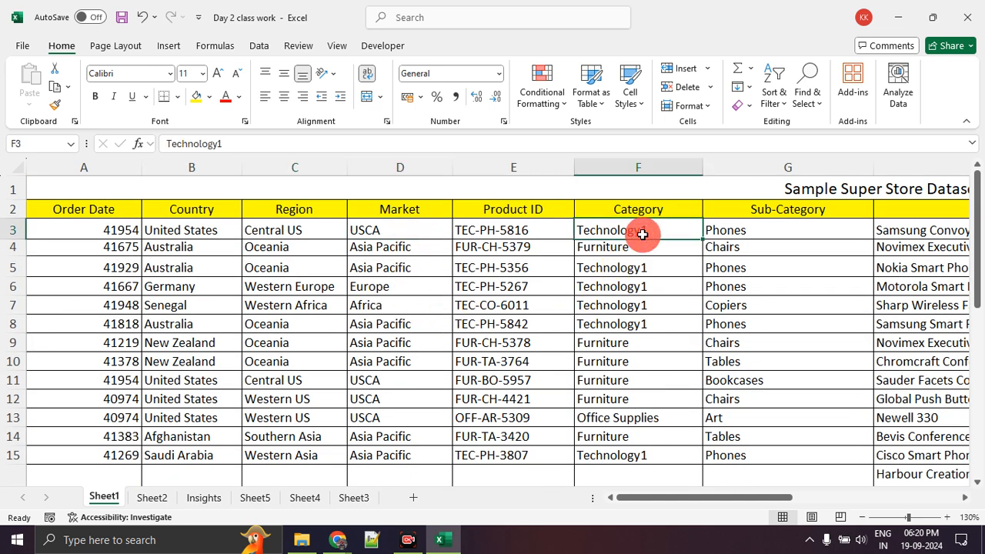
{"action": "left_click_drag", "start_coordinate": [693, 499], "coordinate": [762, 499]}
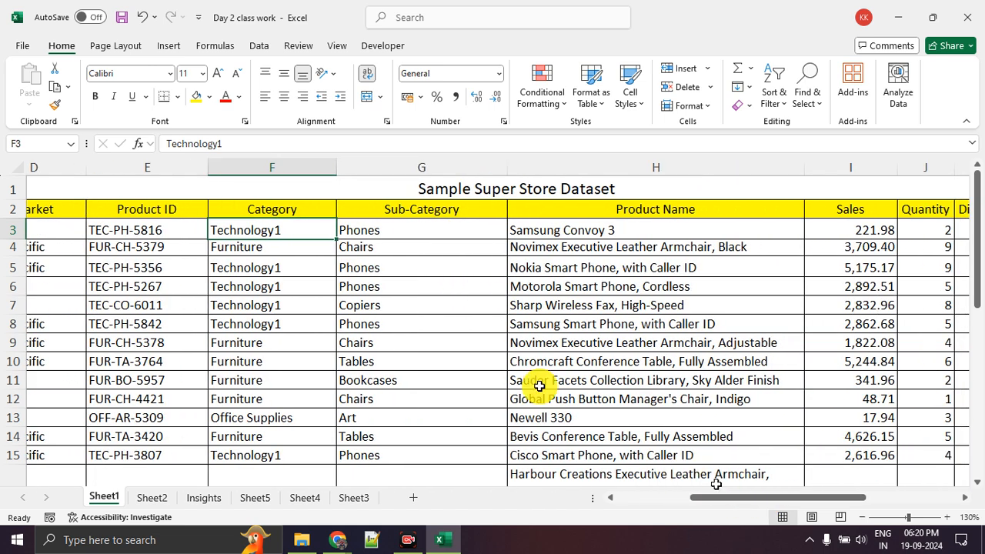
{"action": "left_click", "coordinate": [455, 235]}
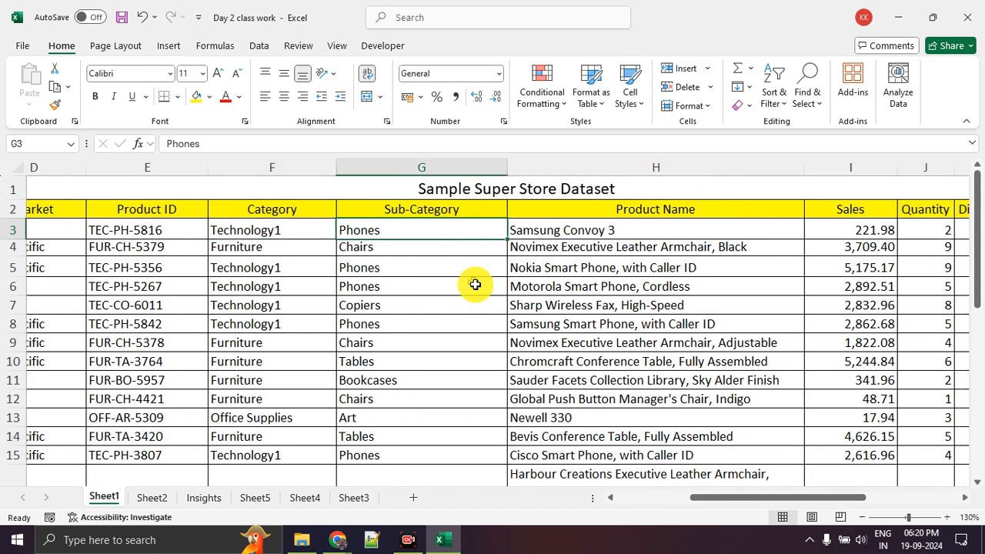
{"action": "left_click", "coordinate": [600, 234]}
{"action": "left_click_drag", "start_coordinate": [722, 499], "coordinate": [599, 509]}
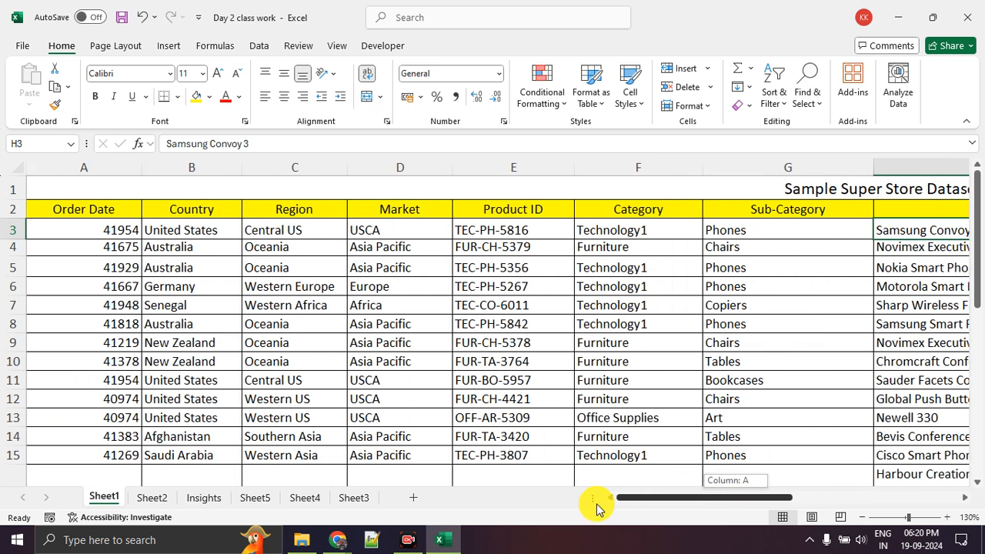
Compare the Country, Region and Market columns, including B3:D7, the row 9 record and the Region and Market block C2:D11
{"action": "left_click", "coordinate": [319, 305]}
{"action": "left_click_drag", "start_coordinate": [207, 223], "coordinate": [397, 311]}
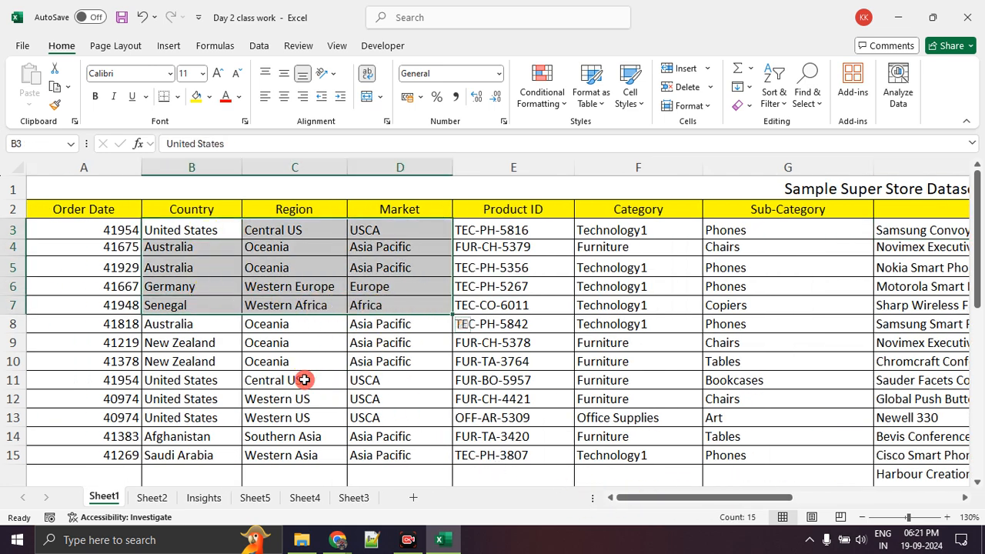
{"action": "left_click", "coordinate": [304, 379]}
{"action": "left_click", "coordinate": [205, 225]}
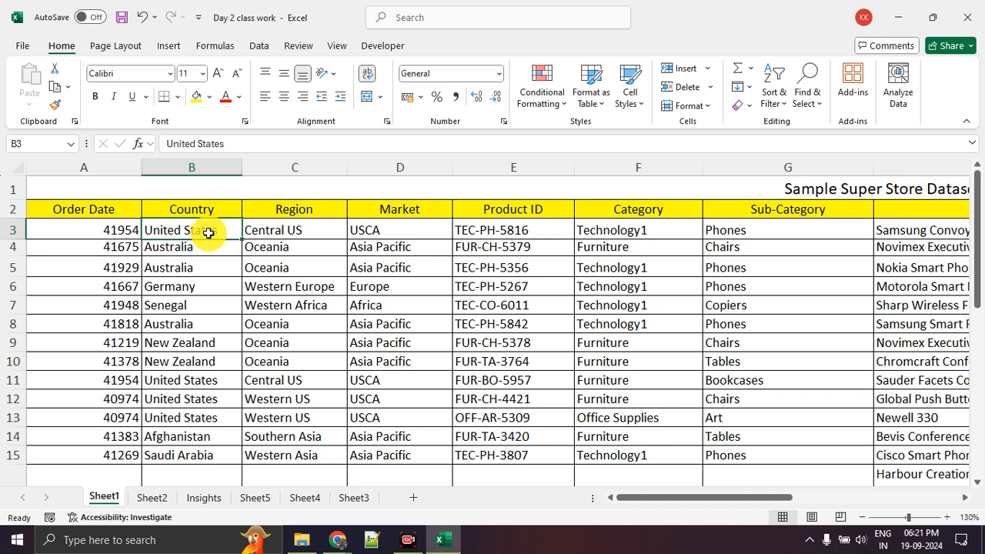
{"action": "left_click", "coordinate": [946, 517]}
{"action": "left_click", "coordinate": [946, 518]}
{"action": "left_click_drag", "start_coordinate": [712, 504], "coordinate": [590, 501]}
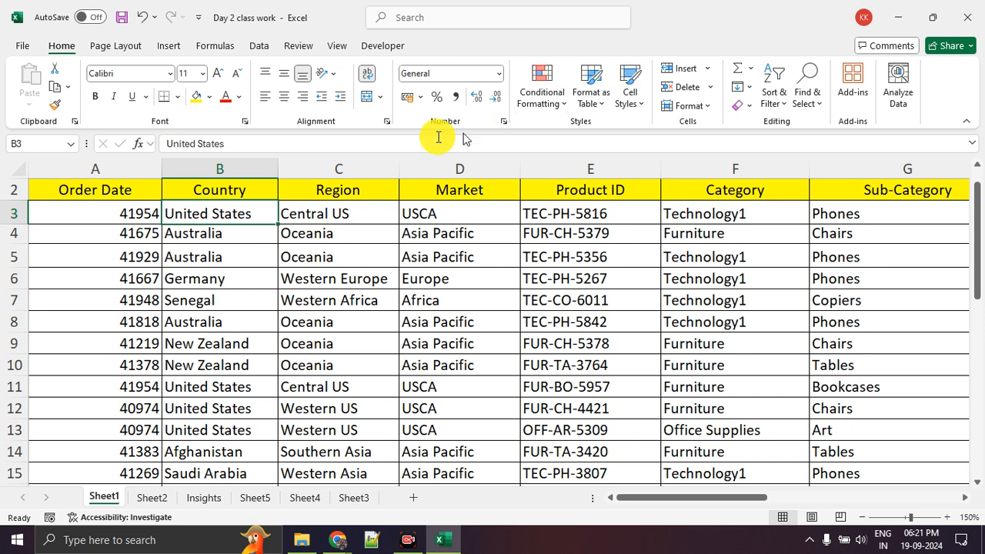
{"action": "left_click", "coordinate": [218, 341]}
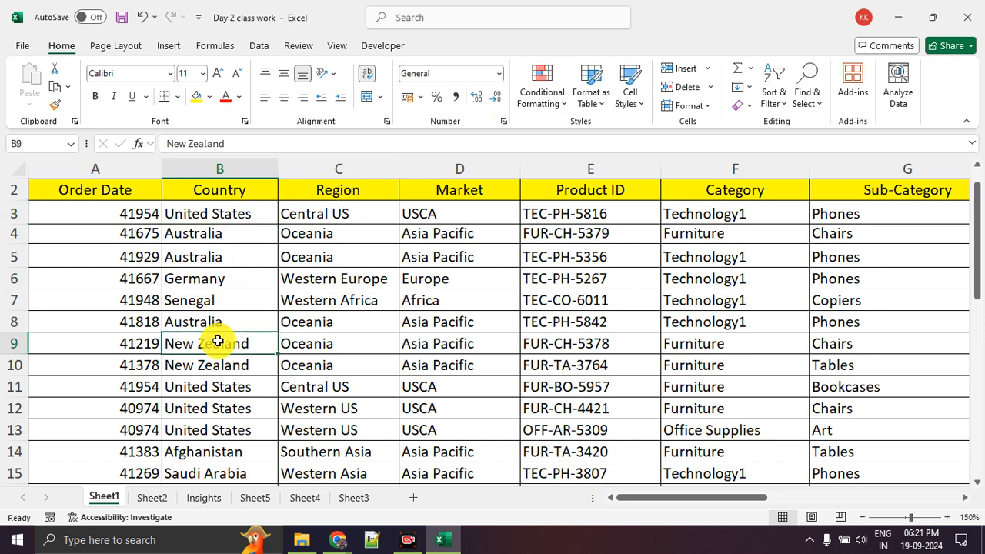
{"action": "left_click", "coordinate": [371, 350]}
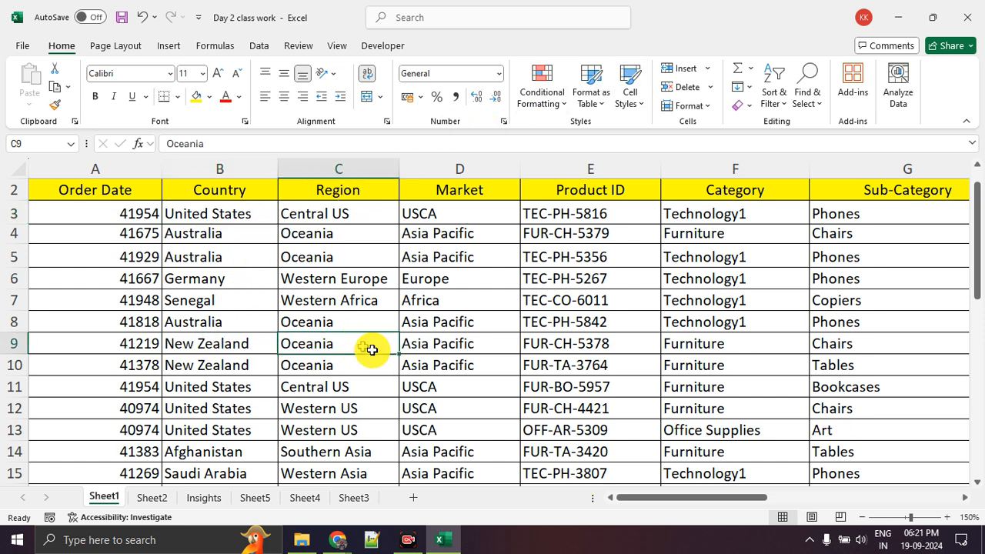
{"action": "left_click", "coordinate": [475, 342]}
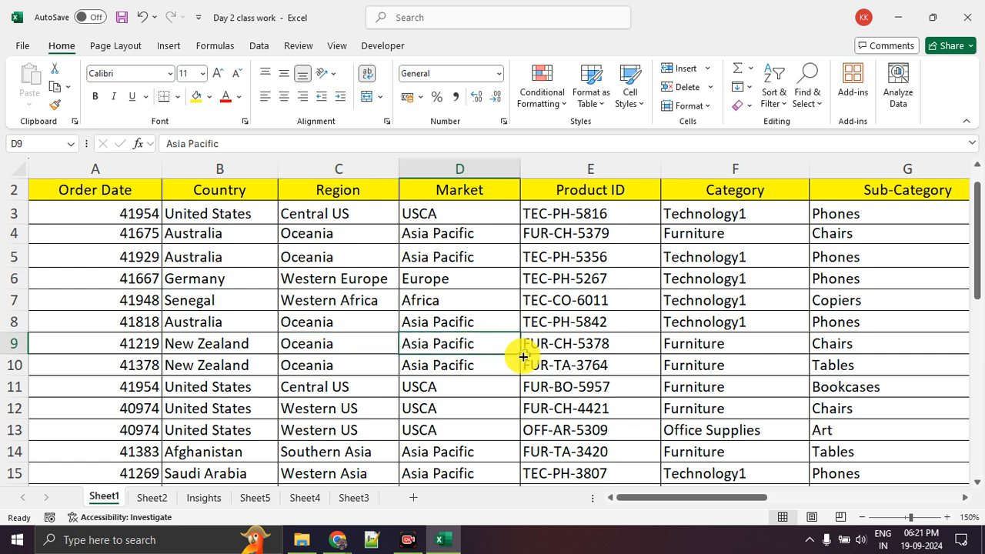
{"action": "left_click", "coordinate": [461, 194]}
{"action": "left_click_drag", "start_coordinate": [370, 184], "coordinate": [487, 396]}
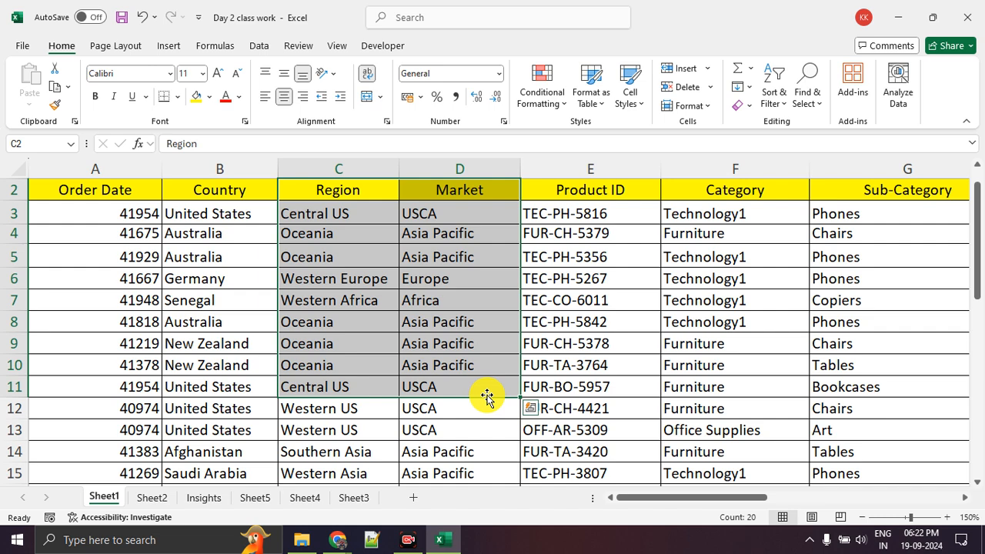
Switch to the Google Meet call to check on the participants, and return to the Excel workbook
{"action": "key", "text": "alt+Tab"}
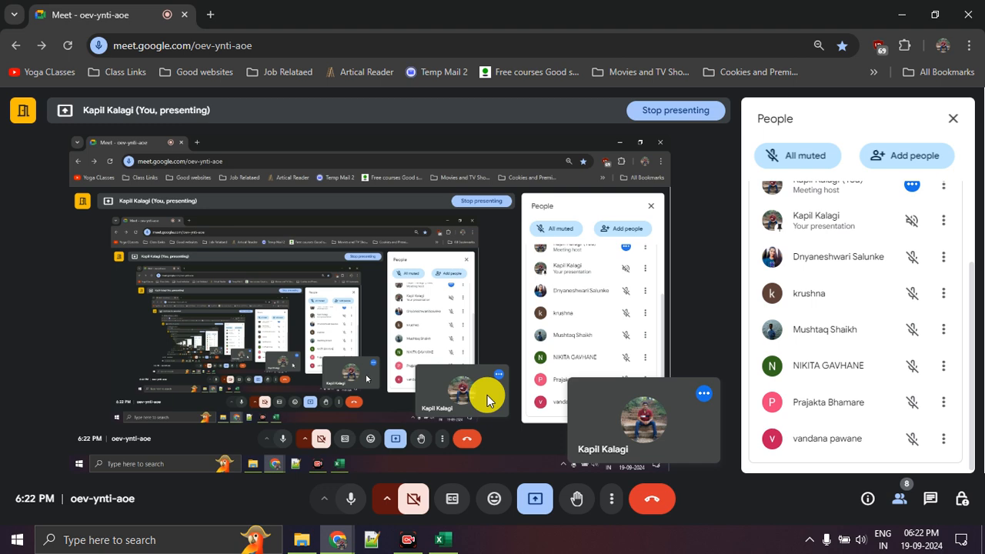
{"action": "key", "text": "alt+Tab"}
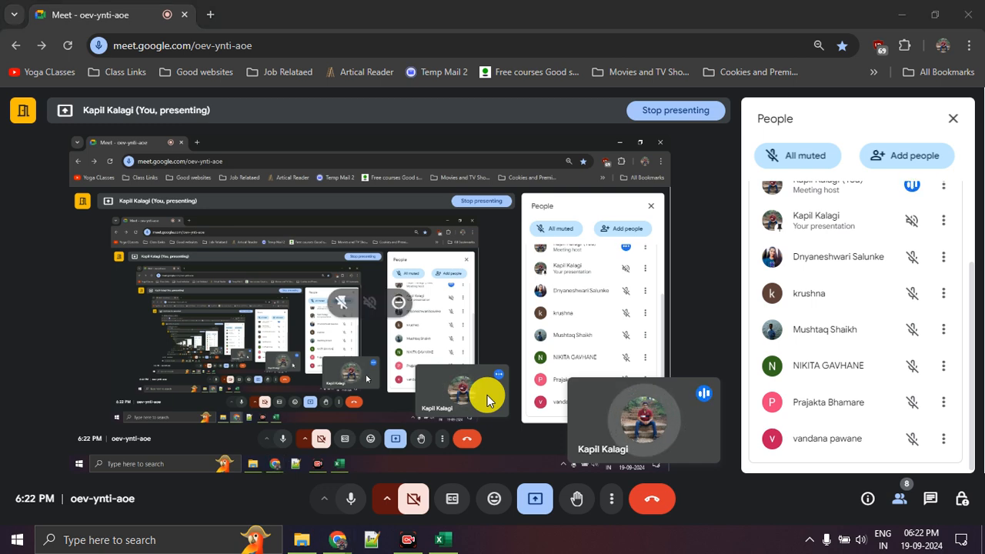
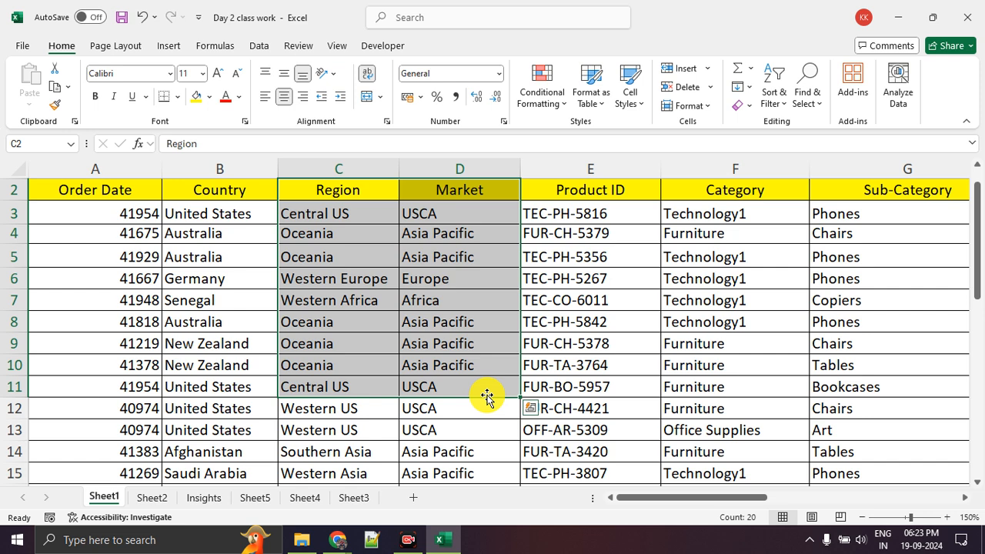
Draw two small red circles over the sheet, enclose them in two larger nested ones, and add numerals and check marks
{"action": "left_click", "coordinate": [484, 351]}
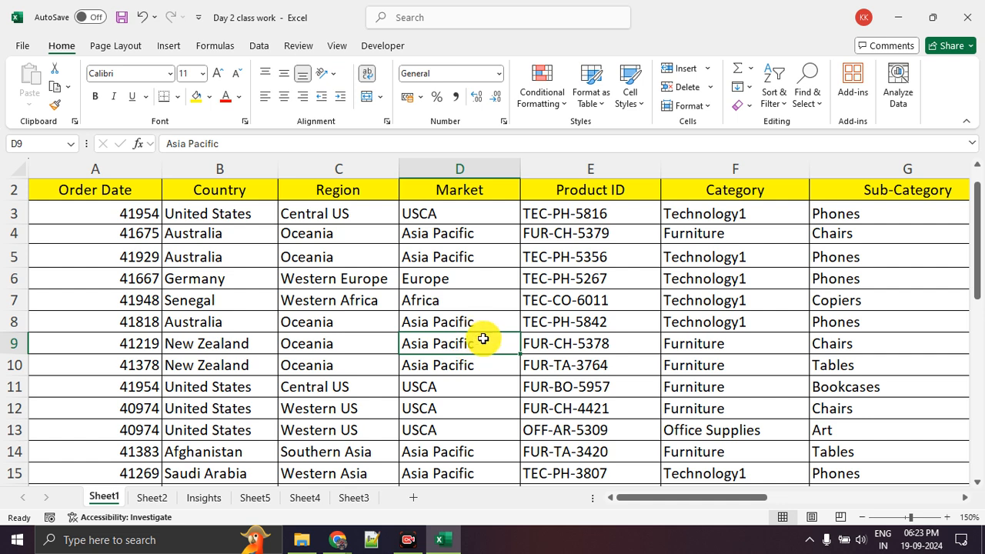
{"action": "mouse_move", "coordinate": [473, 265]}
{"action": "left_mouse_down"}
{"action": "mouse_move", "coordinate": [488, 315]}
{"action": "mouse_move", "coordinate": [439, 257]}
{"action": "left_mouse_up"}
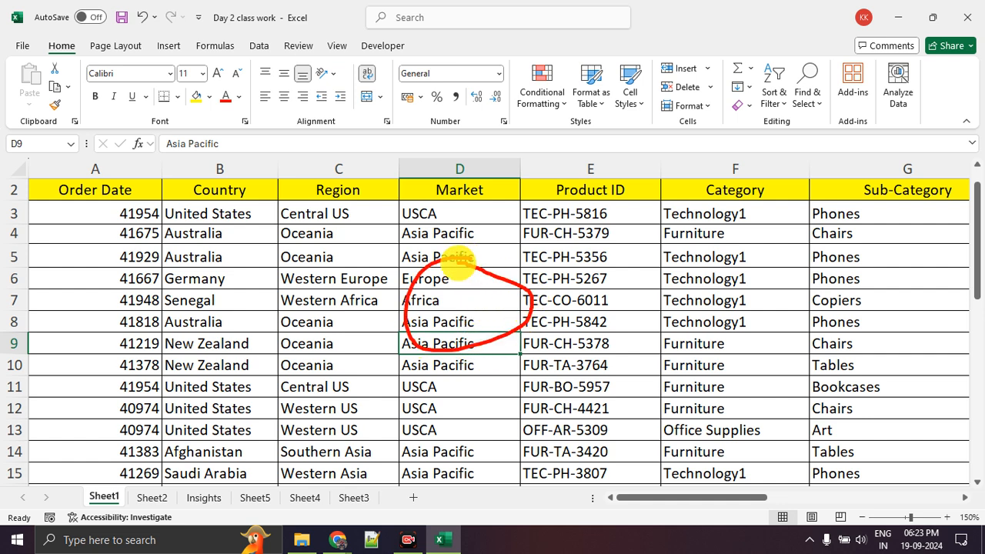
{"action": "mouse_move", "coordinate": [573, 255]}
{"action": "left_mouse_down"}
{"action": "mouse_move", "coordinate": [554, 264]}
{"action": "mouse_move", "coordinate": [595, 253]}
{"action": "left_mouse_up"}
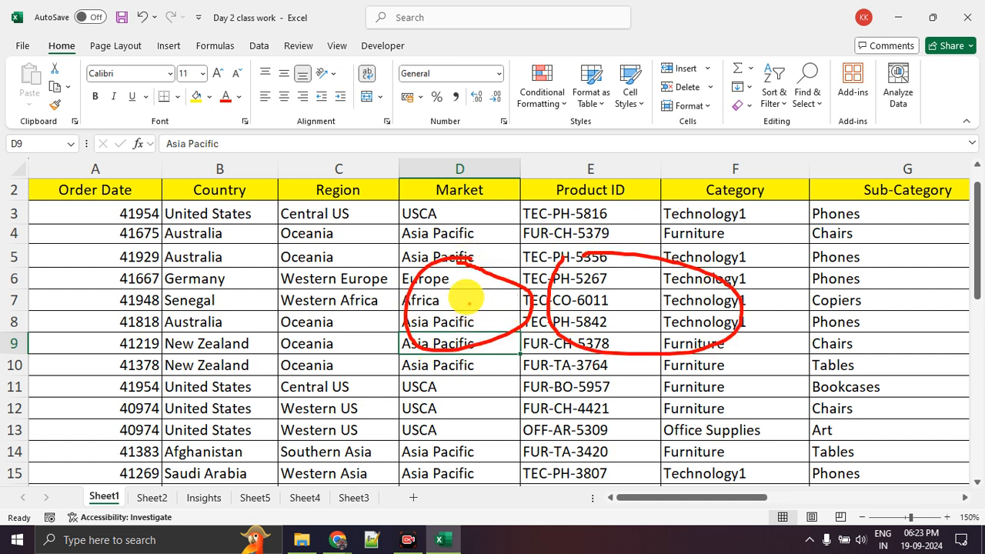
{"action": "mouse_move", "coordinate": [450, 212]}
{"action": "left_mouse_down"}
{"action": "mouse_move", "coordinate": [389, 385]}
{"action": "mouse_move", "coordinate": [685, 201]}
{"action": "mouse_move", "coordinate": [528, 198]}
{"action": "left_mouse_up"}
{"action": "mouse_move", "coordinate": [662, 205]}
{"action": "left_mouse_down"}
{"action": "mouse_move", "coordinate": [635, 208]}
{"action": "mouse_move", "coordinate": [653, 230]}
{"action": "mouse_move", "coordinate": [702, 232]}
{"action": "left_mouse_up"}
{"action": "mouse_move", "coordinate": [676, 148]}
{"action": "left_mouse_down"}
{"action": "mouse_move", "coordinate": [231, 196]}
{"action": "mouse_move", "coordinate": [939, 368]}
{"action": "left_mouse_up"}
{"action": "mouse_move", "coordinate": [957, 327]}
{"action": "left_mouse_down"}
{"action": "mouse_move", "coordinate": [633, 136]}
{"action": "mouse_move", "coordinate": [469, 146]}
{"action": "mouse_move", "coordinate": [512, 153]}
{"action": "mouse_move", "coordinate": [539, 173]}
{"action": "left_mouse_up"}
{"action": "left_click_drag", "start_coordinate": [535, 133], "coordinate": [640, 72]}
{"action": "left_click_drag", "start_coordinate": [735, 219], "coordinate": [800, 171]}
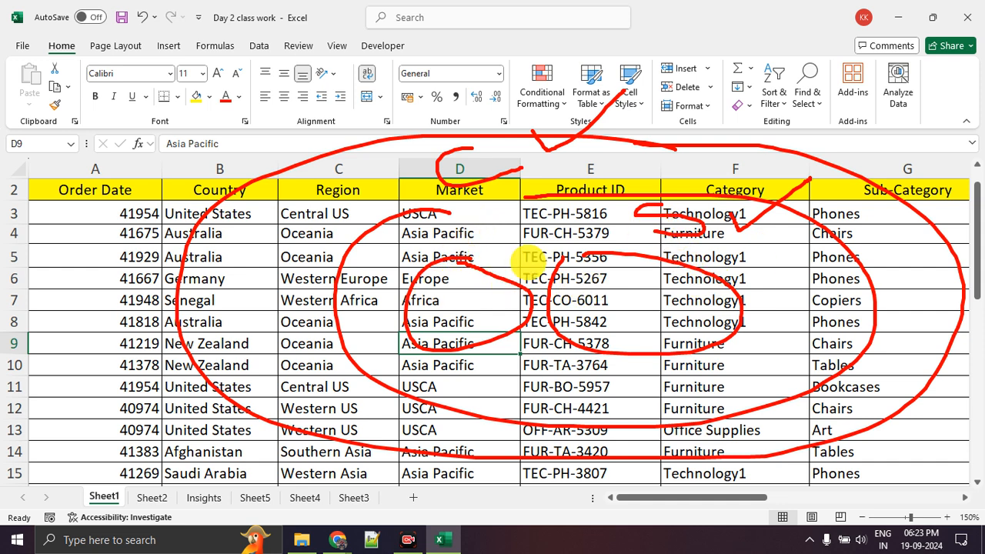
Link the outermost red circle to a circled numeral 3, mark the inner circles, and clear all the annotations
{"action": "left_click_drag", "start_coordinate": [398, 175], "coordinate": [277, 121]}
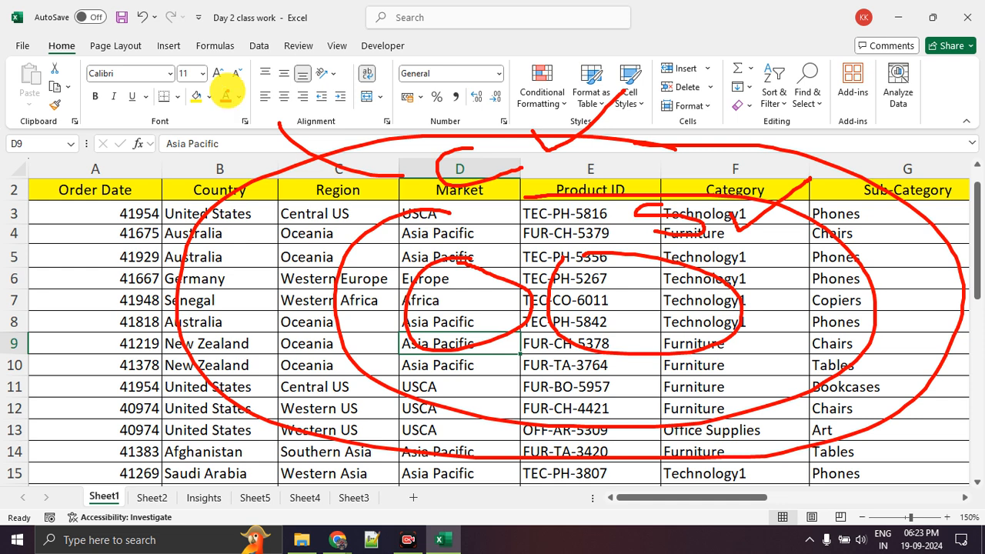
{"action": "mouse_move", "coordinate": [267, 70]}
{"action": "left_mouse_down"}
{"action": "mouse_move", "coordinate": [235, 88]}
{"action": "mouse_move", "coordinate": [261, 94]}
{"action": "left_mouse_up"}
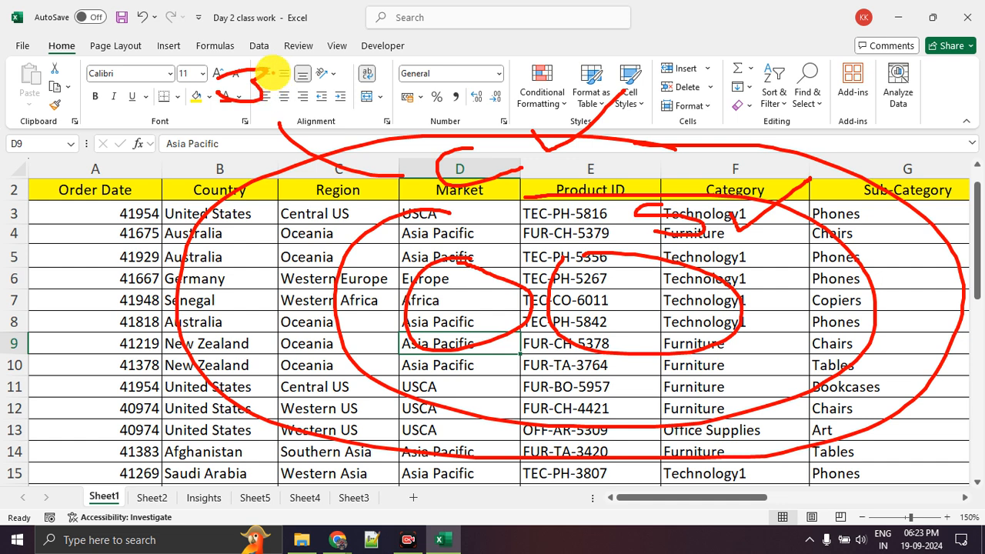
{"action": "mouse_move", "coordinate": [273, 60]}
{"action": "left_mouse_down"}
{"action": "mouse_move", "coordinate": [235, 108]}
{"action": "mouse_move", "coordinate": [260, 44]}
{"action": "left_mouse_up"}
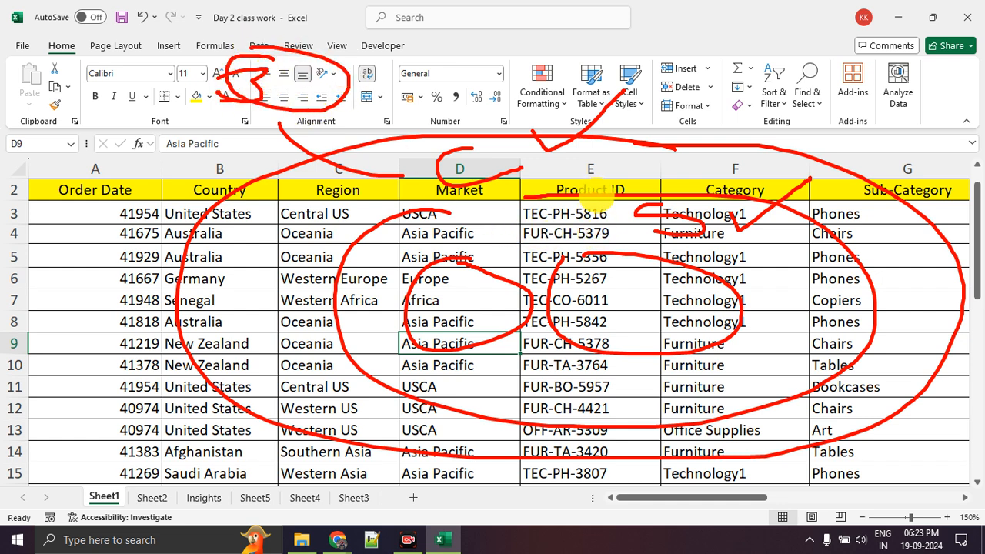
{"action": "mouse_move", "coordinate": [608, 197]}
{"action": "left_mouse_down"}
{"action": "mouse_move", "coordinate": [651, 189]}
{"action": "mouse_move", "coordinate": [671, 226]}
{"action": "mouse_move", "coordinate": [627, 193]}
{"action": "mouse_move", "coordinate": [639, 214]}
{"action": "left_mouse_up"}
{"action": "mouse_move", "coordinate": [435, 299]}
{"action": "left_mouse_down"}
{"action": "mouse_move", "coordinate": [466, 293]}
{"action": "mouse_move", "coordinate": [441, 288]}
{"action": "left_mouse_up"}
{"action": "mouse_move", "coordinate": [618, 267]}
{"action": "left_mouse_down"}
{"action": "mouse_move", "coordinate": [590, 280]}
{"action": "mouse_move", "coordinate": [627, 285]}
{"action": "left_mouse_up"}
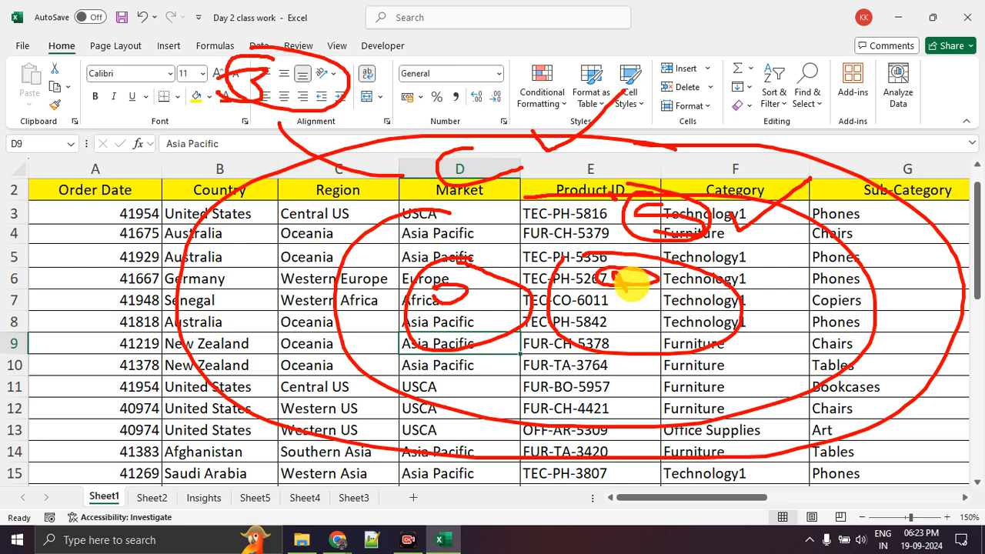
{"action": "key", "text": "Escape"}
Compare the Country, Region and Market entries in rows 3 to 9, including B3, C4:D4, B5, B8 and B9:C9
{"action": "left_click", "coordinate": [238, 222]}
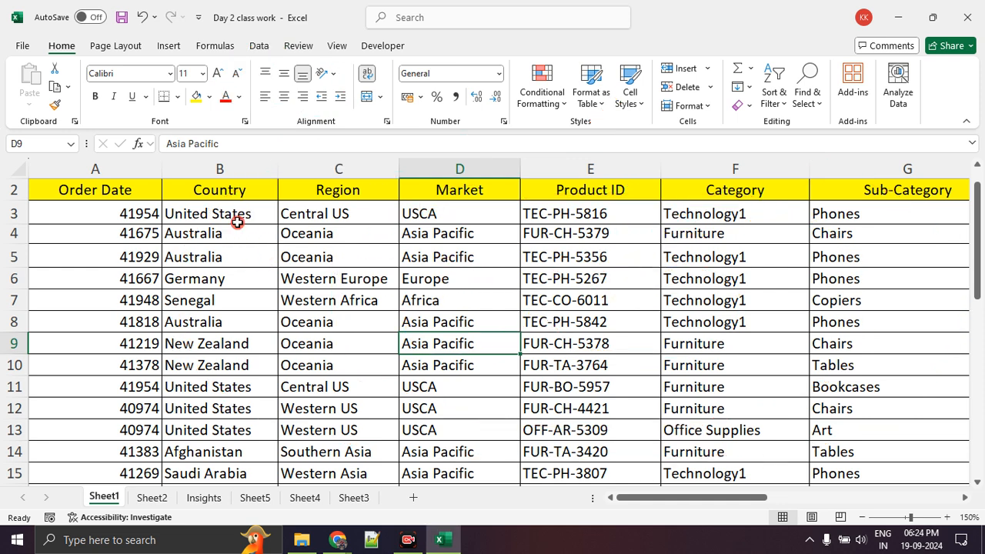
{"action": "left_click", "coordinate": [341, 229]}
{"action": "left_click", "coordinate": [453, 230]}
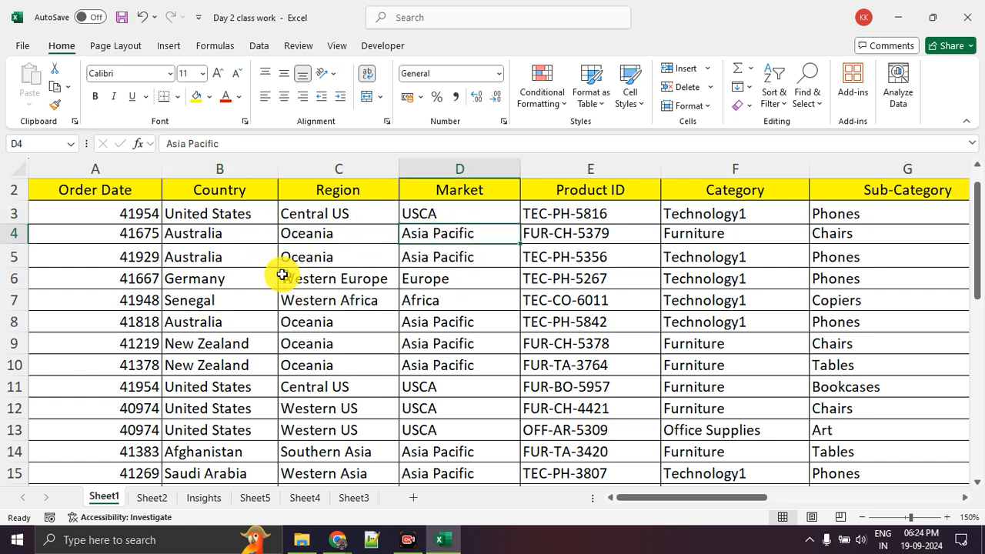
{"action": "left_click", "coordinate": [238, 254]}
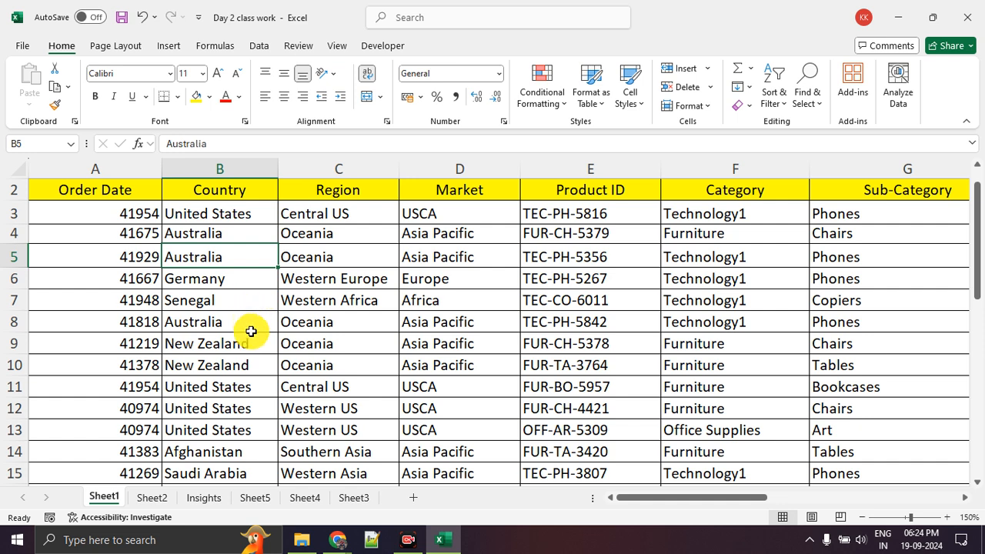
{"action": "left_click", "coordinate": [251, 331], "text": "ctrl"}
{"action": "left_click", "coordinate": [255, 337], "text": "ctrl"}
{"action": "left_click", "coordinate": [343, 347]}
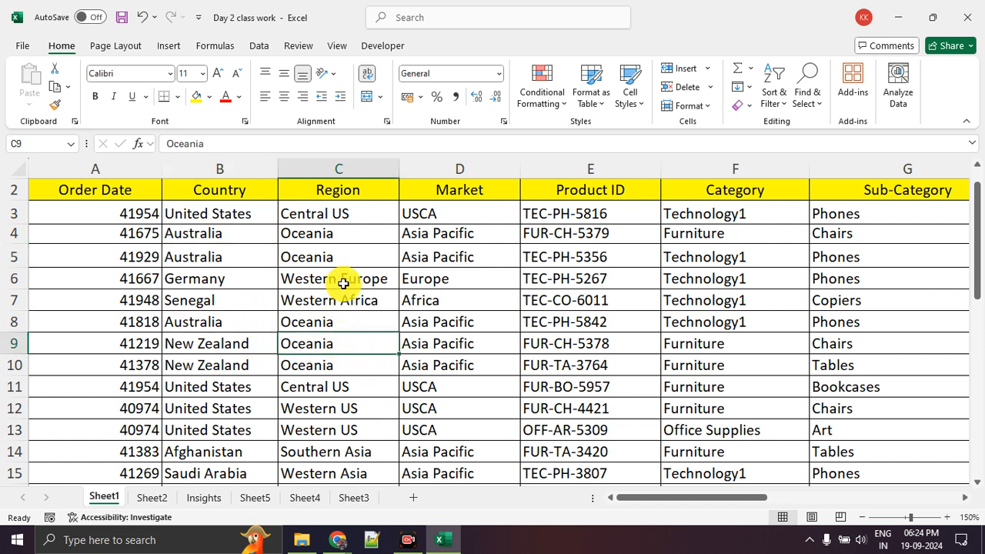
Examine the countries in B6:B7 and the Region entries in C6 and C14
{"action": "left_click_drag", "start_coordinate": [233, 278], "coordinate": [235, 301]}
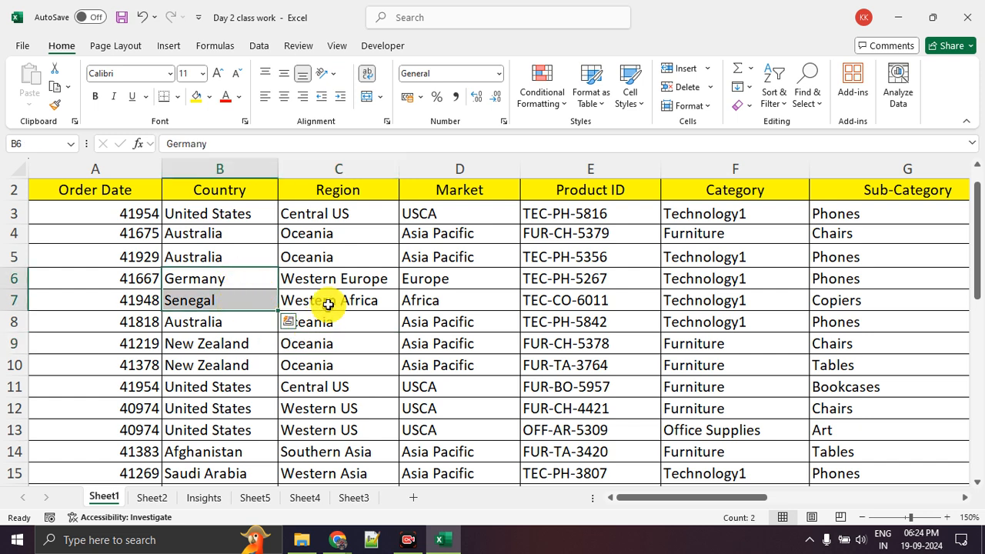
{"action": "left_click", "coordinate": [305, 281]}
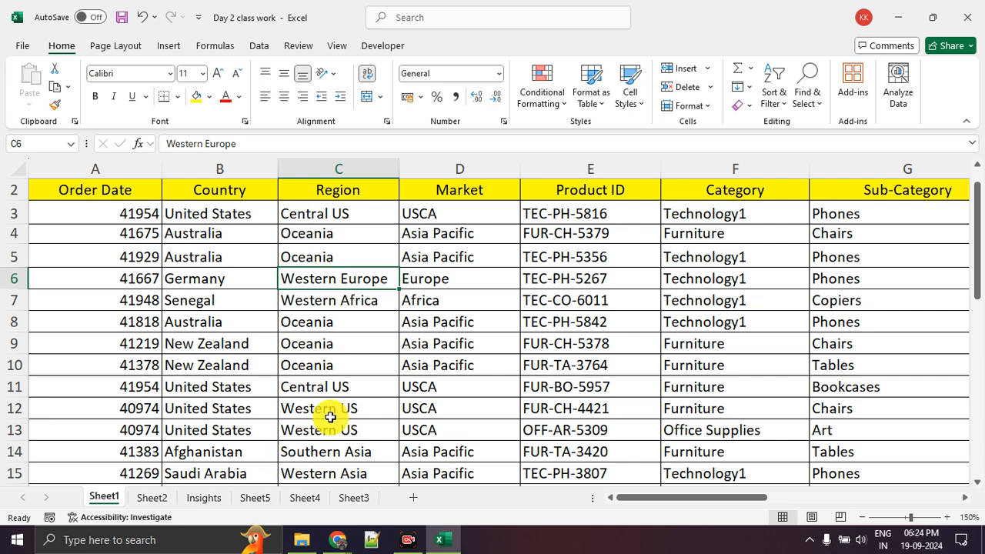
{"action": "scroll", "coordinate": [330, 416], "scroll_direction": "down", "scroll_amount": 1}
{"action": "left_click", "coordinate": [335, 388]}
{"action": "scroll", "coordinate": [382, 383], "scroll_direction": "up", "scroll_amount": 2}
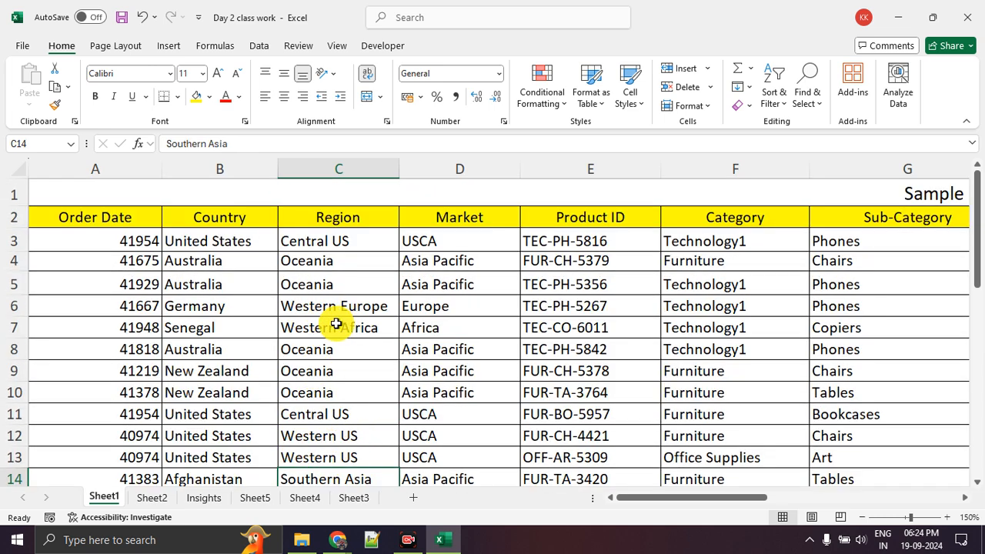
{"action": "scroll", "coordinate": [336, 323], "scroll_direction": "down", "scroll_amount": 2}
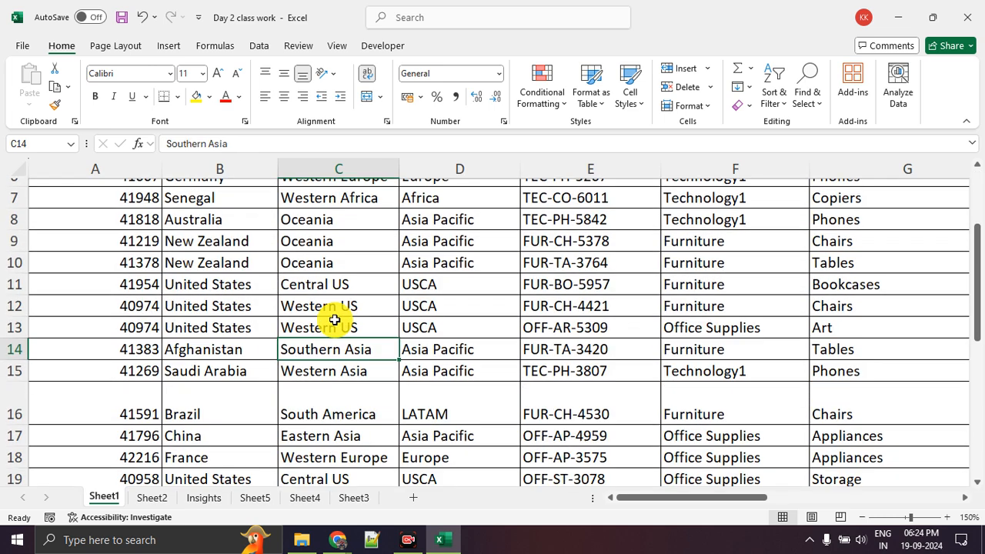
Review the Country entries in B15, B16 and B18, and the Region entry in C15
{"action": "left_click", "coordinate": [256, 384]}
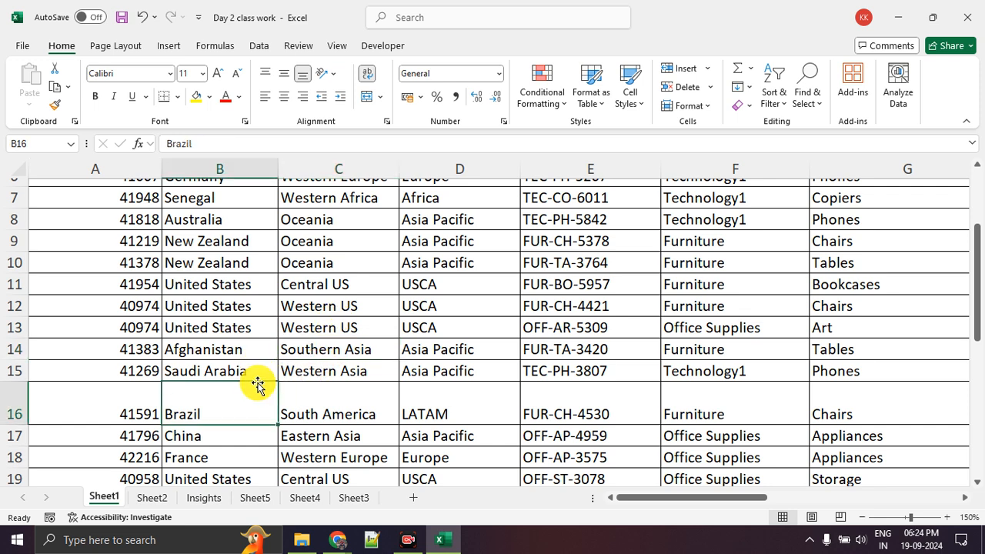
{"action": "left_click", "coordinate": [259, 456]}
{"action": "left_click", "coordinate": [264, 370], "text": "ctrl"}
{"action": "left_click", "coordinate": [330, 372]}
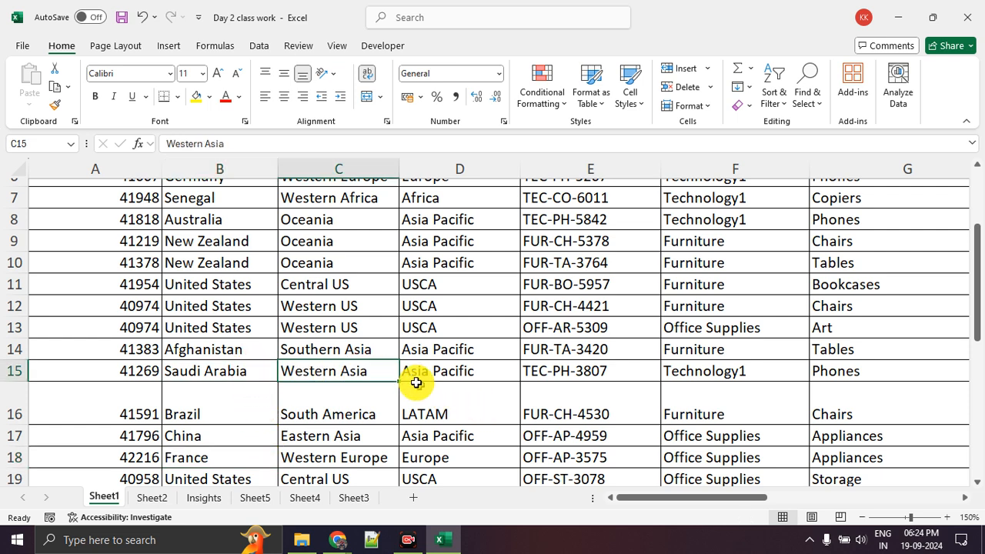
Compare the Region entries in C10:C12 with the markets in D10:D11, and those in C14:C15 with the market in D14
{"action": "left_click", "coordinate": [352, 311]}
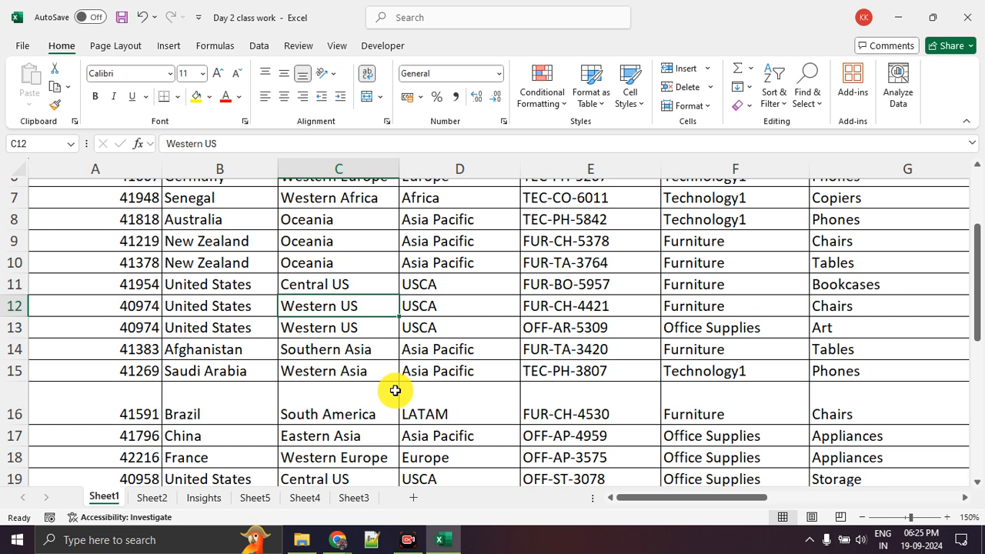
{"action": "left_click", "coordinate": [368, 286]}
{"action": "left_click", "coordinate": [456, 287]}
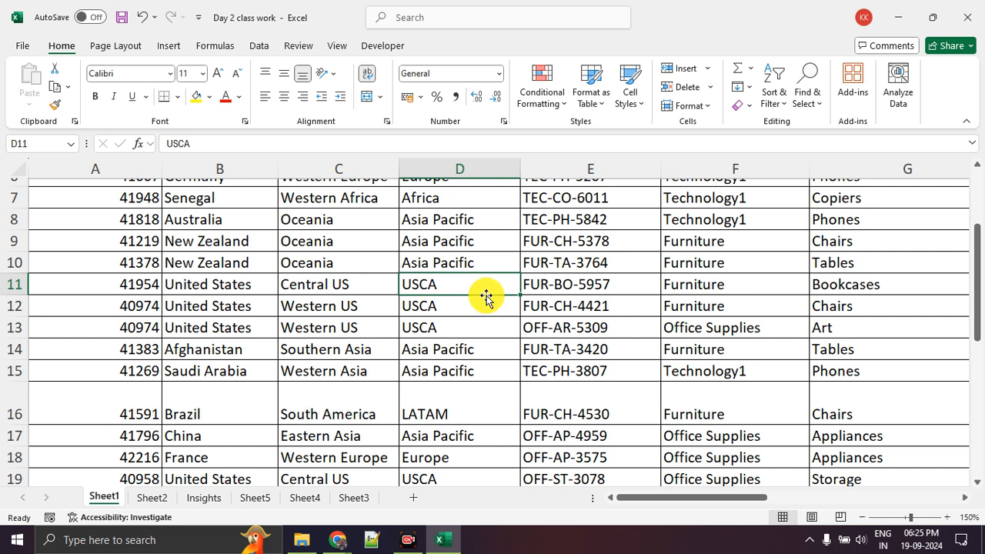
{"action": "left_click", "coordinate": [471, 267]}
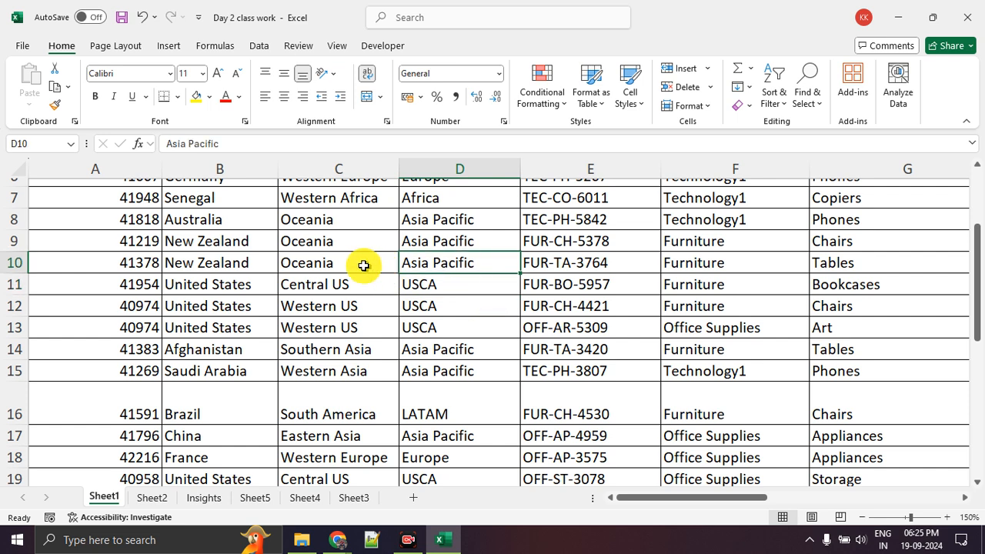
{"action": "left_click", "coordinate": [360, 265]}
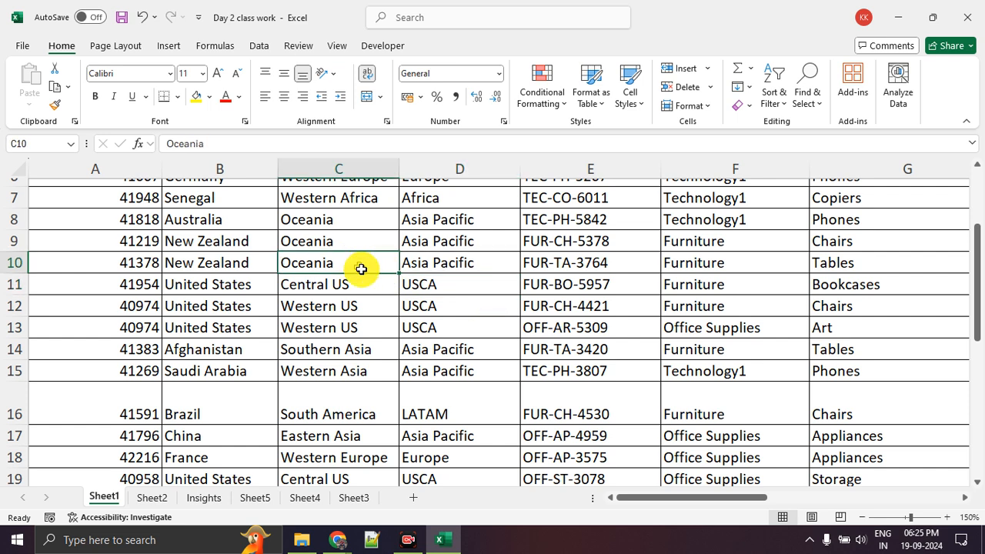
{"action": "left_click", "coordinate": [326, 348], "text": "ctrl"}
{"action": "left_click", "coordinate": [364, 370], "text": "ctrl"}
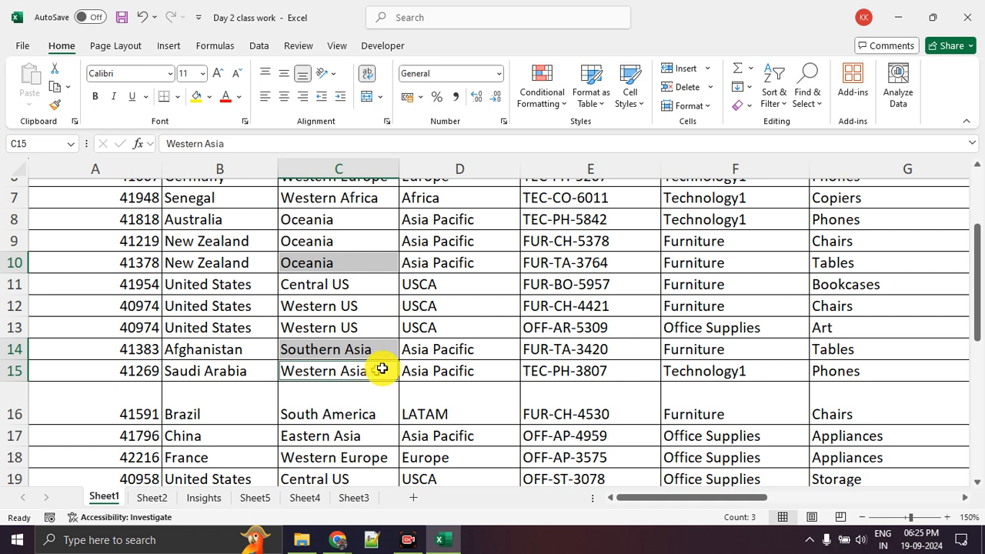
{"action": "left_click", "coordinate": [462, 348]}
Review the Country, Region and Market block B3:D8, including the market in D6 and the region in C7
{"action": "scroll", "coordinate": [465, 345], "scroll_direction": "up", "scroll_amount": 2}
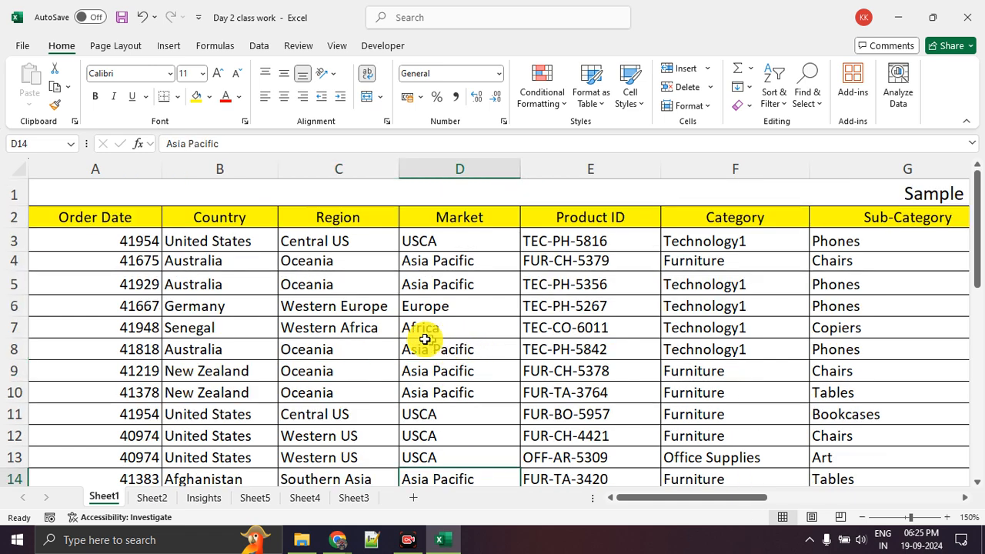
{"action": "left_click_drag", "start_coordinate": [260, 266], "coordinate": [228, 348]}
{"action": "left_click", "coordinate": [466, 305]}
{"action": "left_click_drag", "start_coordinate": [248, 247], "coordinate": [443, 339]}
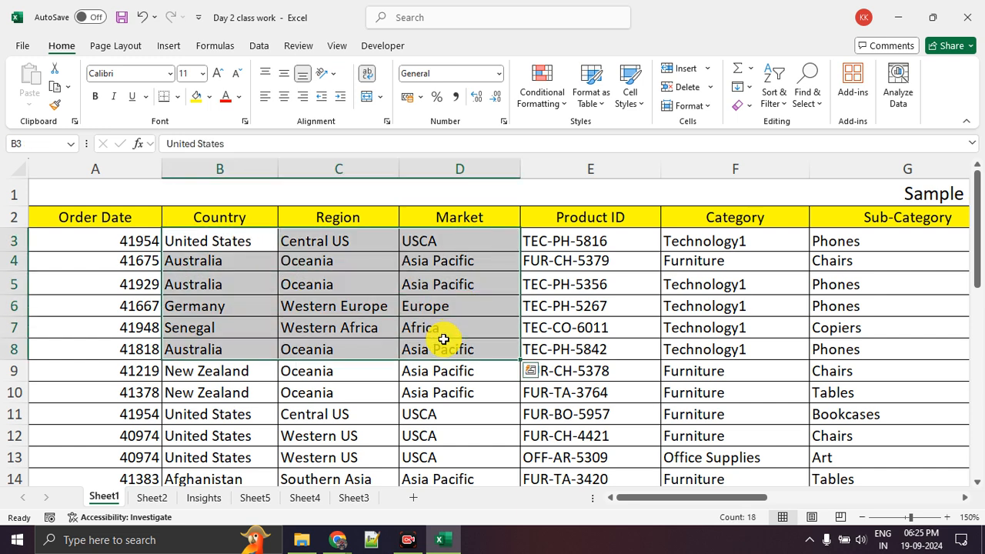
{"action": "left_click", "coordinate": [370, 331]}
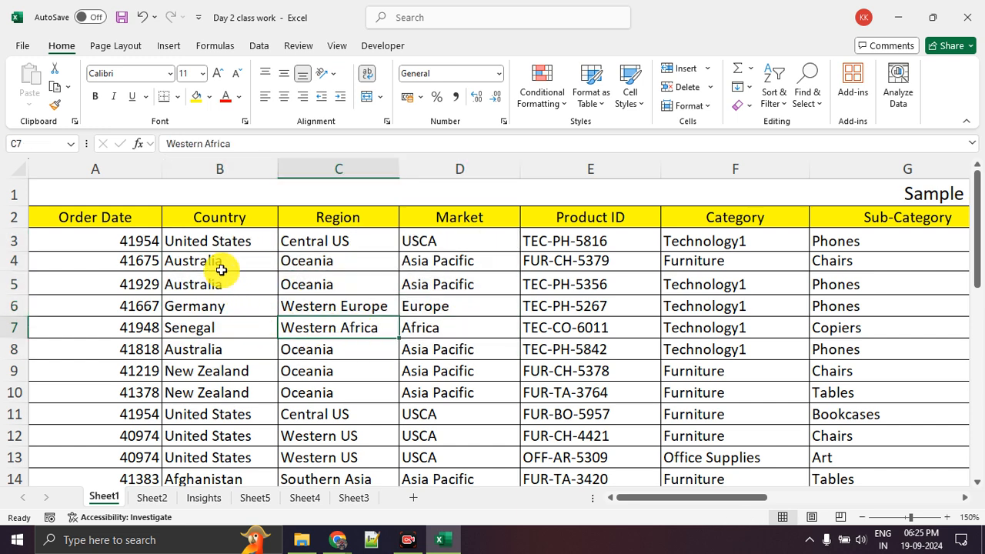
Examine Country, Region and Market one column at a time, covering B4:B8, C5:C8, D5:D9 and the market in D15
{"action": "left_click_drag", "start_coordinate": [220, 262], "coordinate": [220, 346]}
{"action": "left_click_drag", "start_coordinate": [320, 285], "coordinate": [323, 370]}
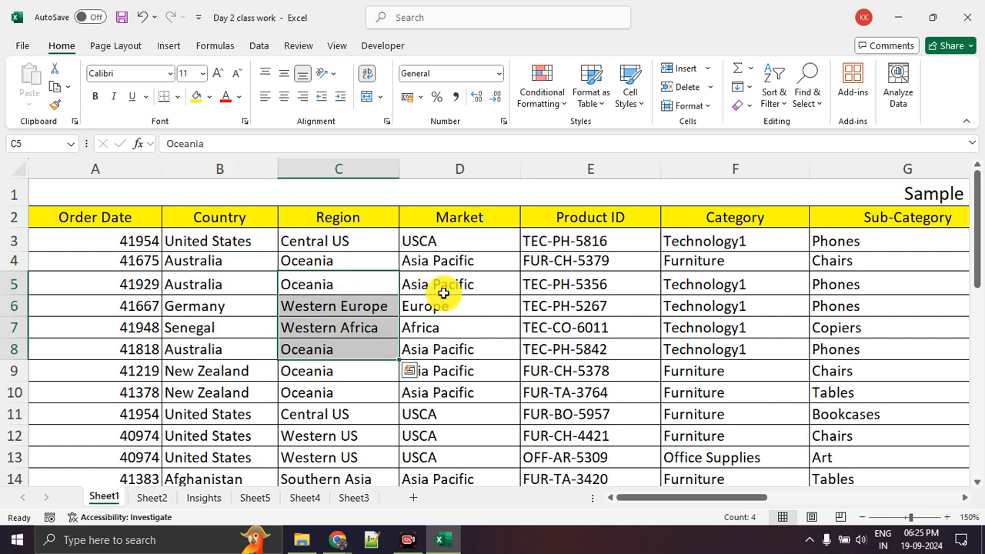
{"action": "left_click_drag", "start_coordinate": [442, 285], "coordinate": [444, 363]}
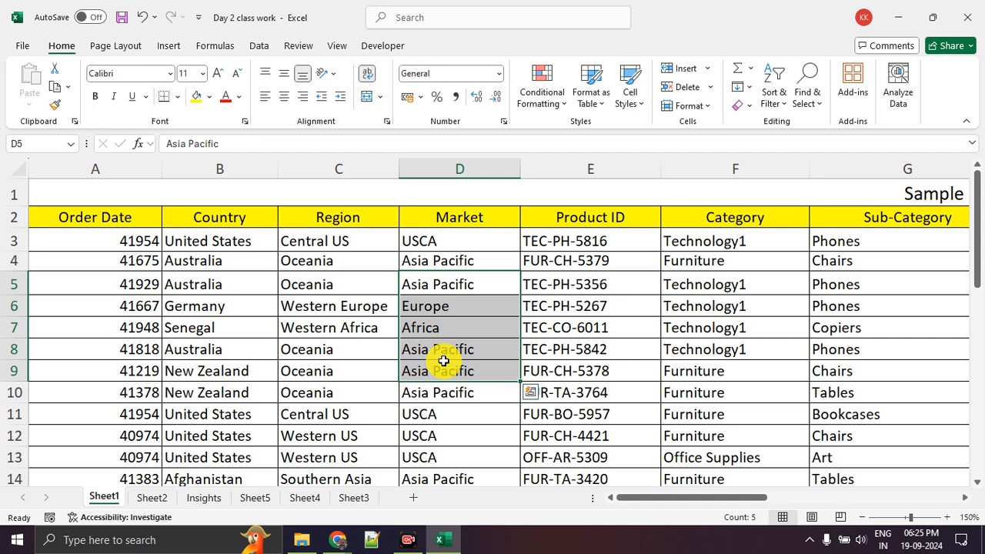
{"action": "scroll", "coordinate": [451, 339], "scroll_direction": "down", "scroll_amount": 2}
{"action": "left_click", "coordinate": [471, 360]}
{"action": "scroll", "coordinate": [471, 360], "scroll_direction": "up", "scroll_amount": 2}
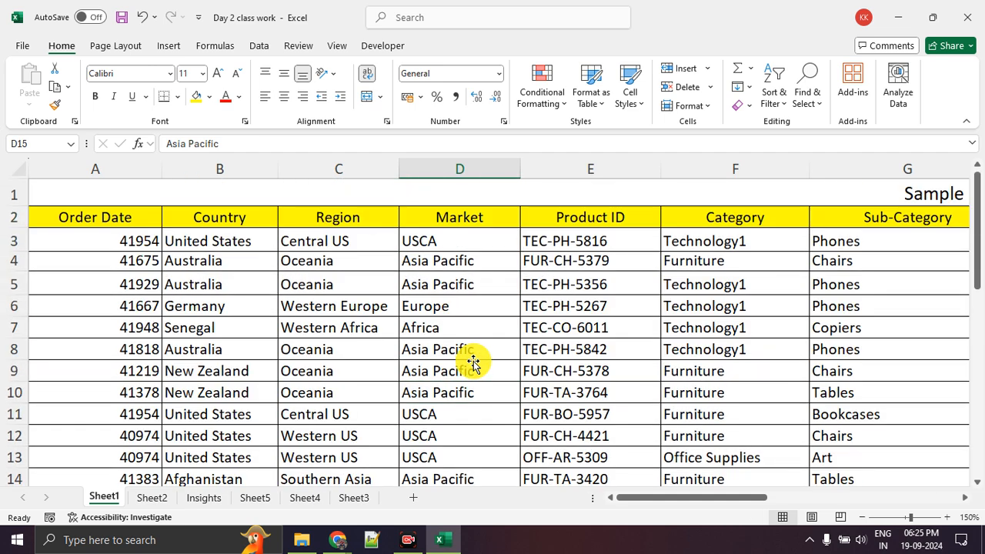
Examine the Profit column, covering L3:L12, L21 and the cordless Motorola Smart Phone's entry in L6
{"action": "left_click_drag", "start_coordinate": [739, 505], "coordinate": [396, 479]}
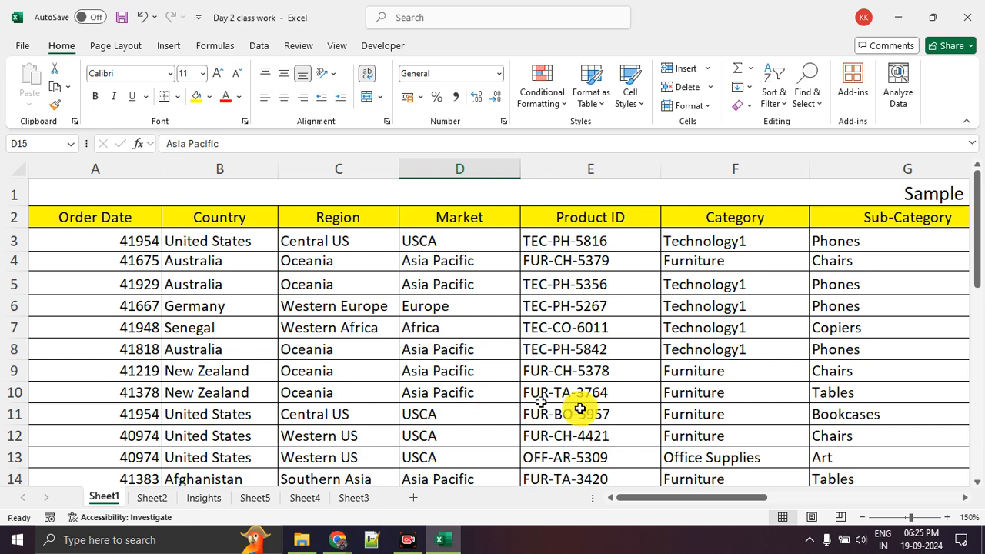
{"action": "scroll", "coordinate": [638, 387], "scroll_direction": "down", "scroll_amount": 5}
{"action": "scroll", "coordinate": [701, 395], "scroll_direction": "up", "scroll_amount": 1}
{"action": "scroll", "coordinate": [701, 395], "scroll_direction": "up", "scroll_amount": 4}
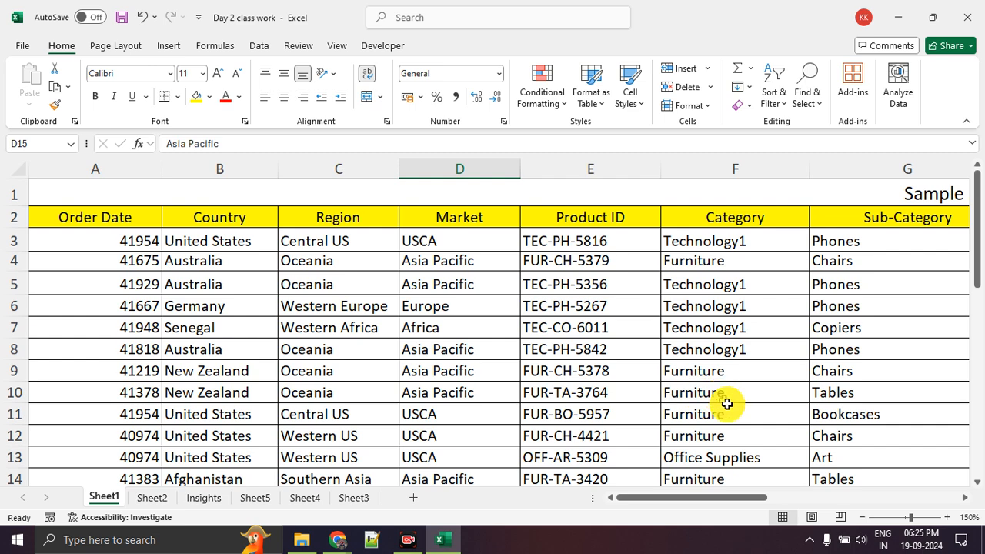
{"action": "left_click_drag", "start_coordinate": [726, 499], "coordinate": [828, 479]}
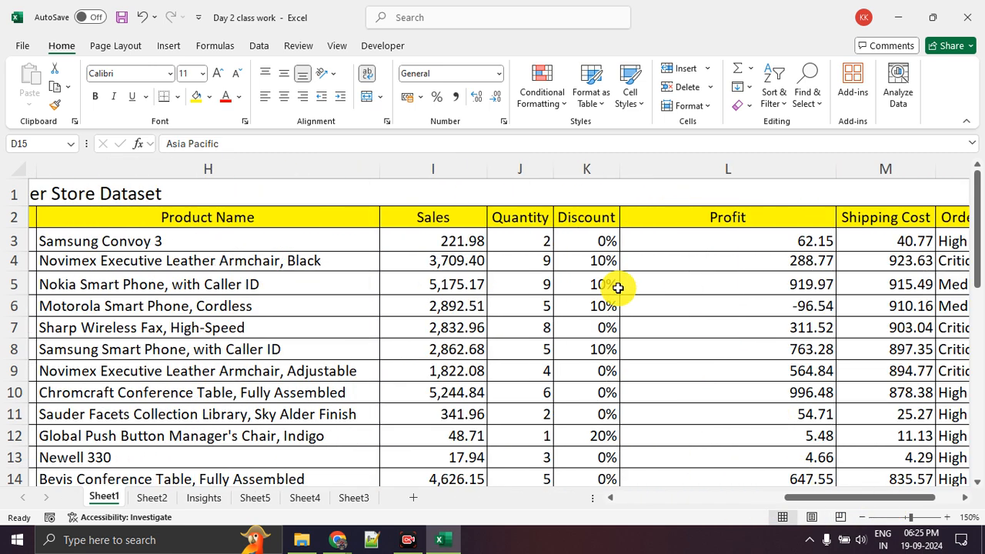
{"action": "left_click_drag", "start_coordinate": [739, 244], "coordinate": [742, 387]}
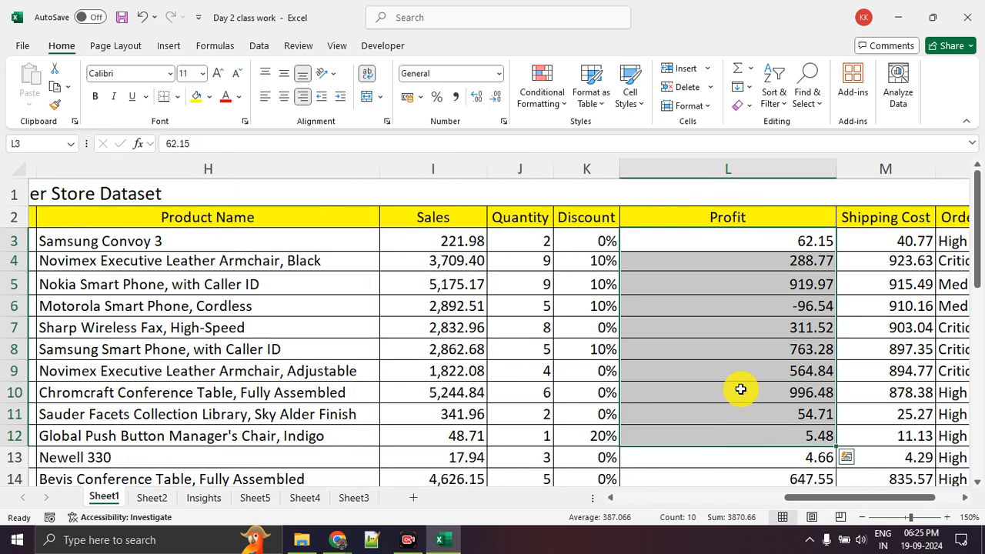
{"action": "scroll", "coordinate": [741, 387], "scroll_direction": "down", "scroll_amount": 4}
{"action": "left_click", "coordinate": [740, 390]}
{"action": "scroll", "coordinate": [741, 389], "scroll_direction": "up", "scroll_amount": 4}
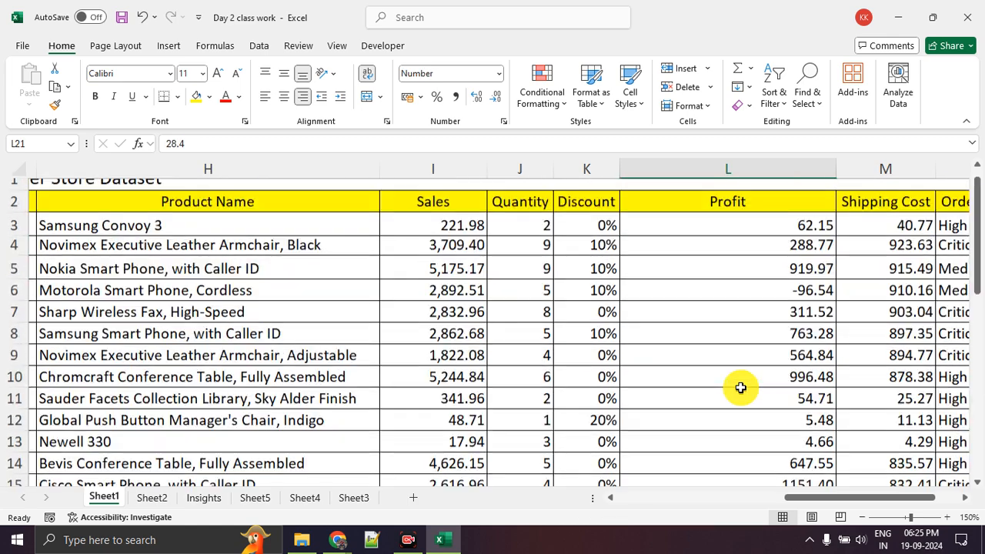
{"action": "left_click", "coordinate": [739, 308]}
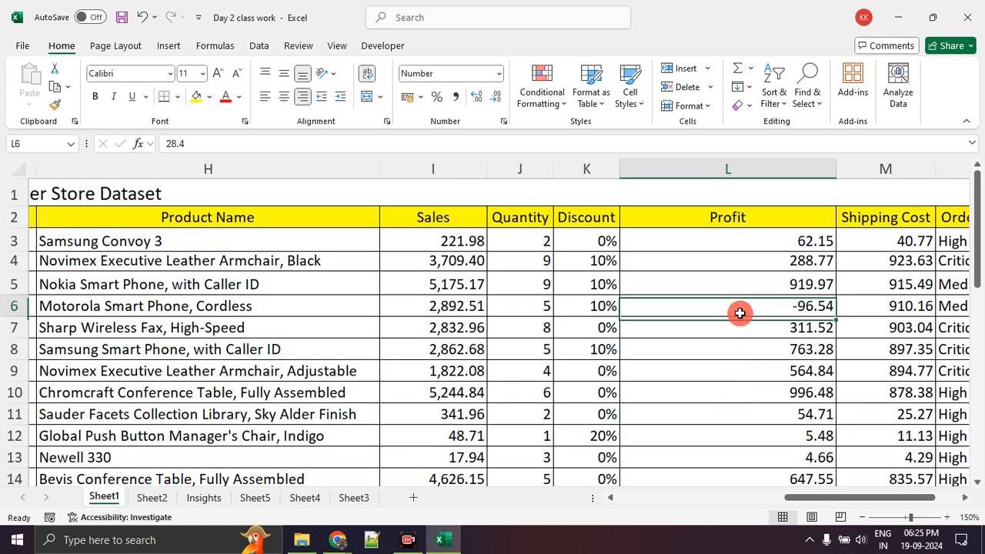
Examine the cordless Motorola Smart Phone's whole record in A6:N6, from Order Date through Profit and Order Priority
{"action": "left_click_drag", "start_coordinate": [874, 500], "coordinate": [898, 491]}
{"action": "left_click_drag", "start_coordinate": [820, 304], "coordinate": [2, 299]}
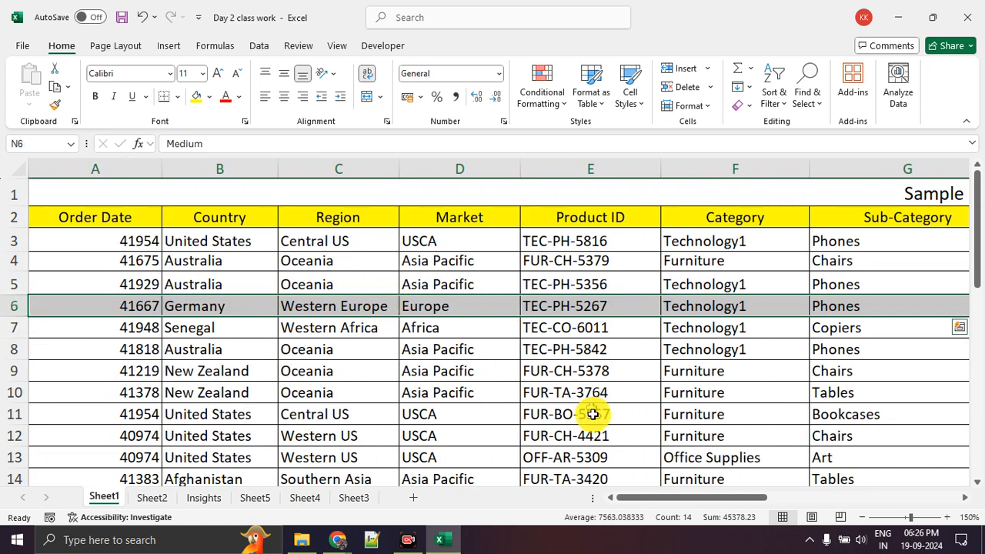
{"action": "left_click_drag", "start_coordinate": [691, 499], "coordinate": [896, 502]}
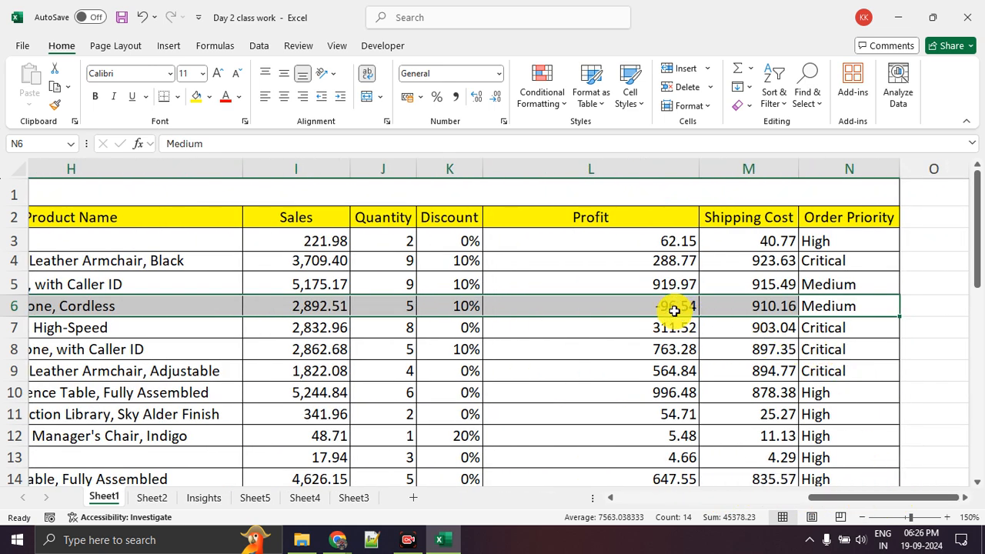
{"action": "left_click", "coordinate": [628, 328]}
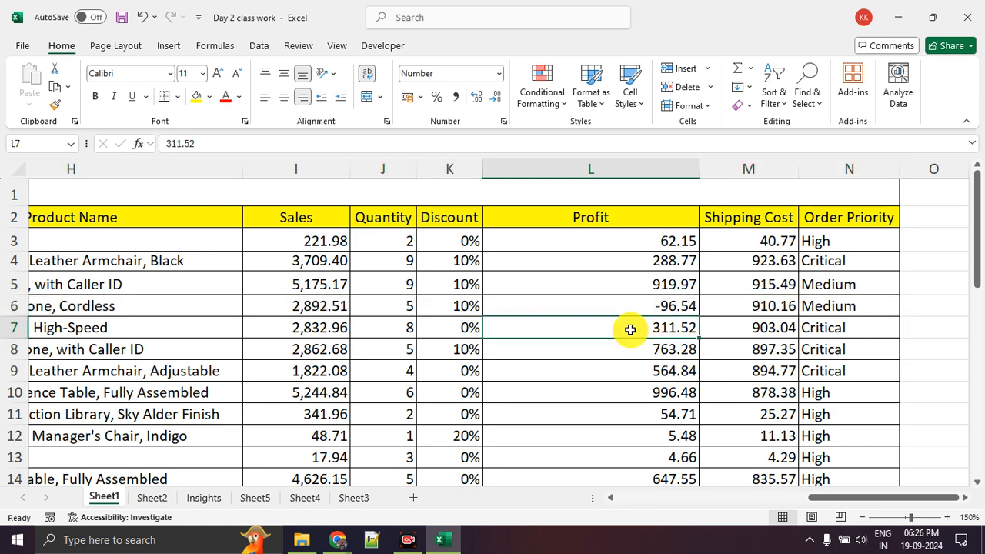
Examine the Profit entry in L19 and the whole record in A19:N19
{"action": "scroll", "coordinate": [630, 329], "scroll_direction": "down", "scroll_amount": 2}
{"action": "scroll", "coordinate": [630, 329], "scroll_direction": "down", "scroll_amount": 2}
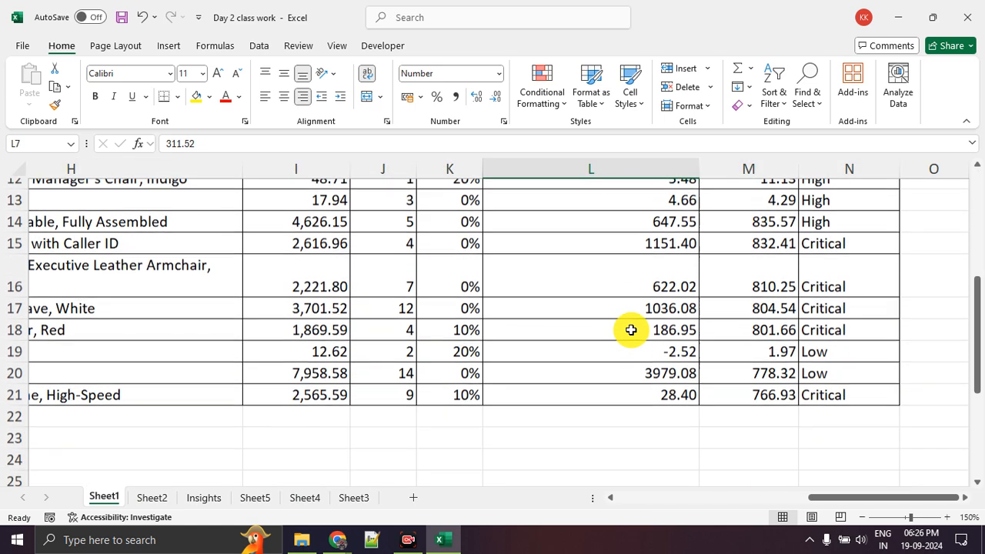
{"action": "left_click", "coordinate": [651, 355]}
{"action": "left_click", "coordinate": [715, 423]}
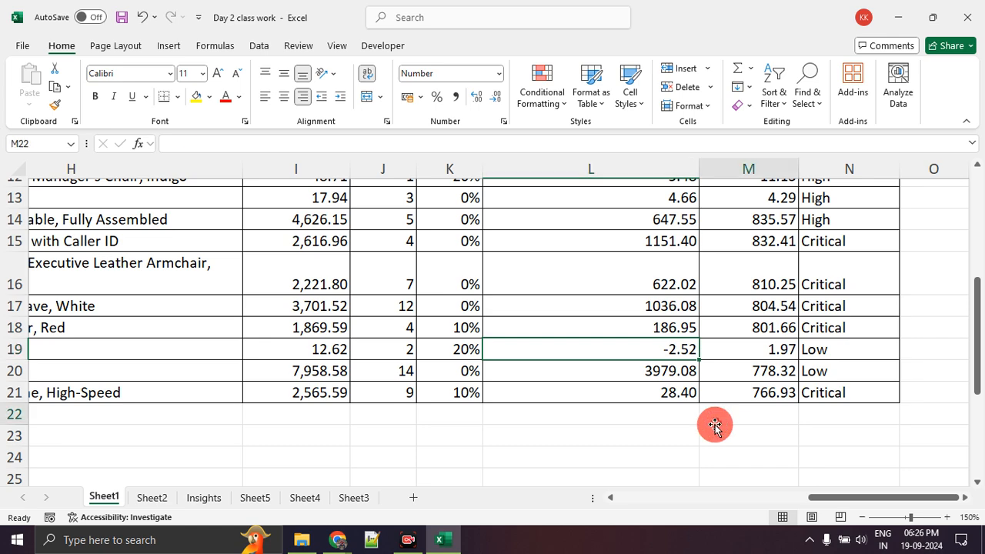
{"action": "left_click", "coordinate": [822, 356]}
{"action": "left_click_drag", "start_coordinate": [793, 355], "coordinate": [16, 350]}
{"action": "scroll", "coordinate": [681, 358], "scroll_direction": "up", "scroll_amount": 4}
{"action": "left_click_drag", "start_coordinate": [744, 498], "coordinate": [884, 504]}
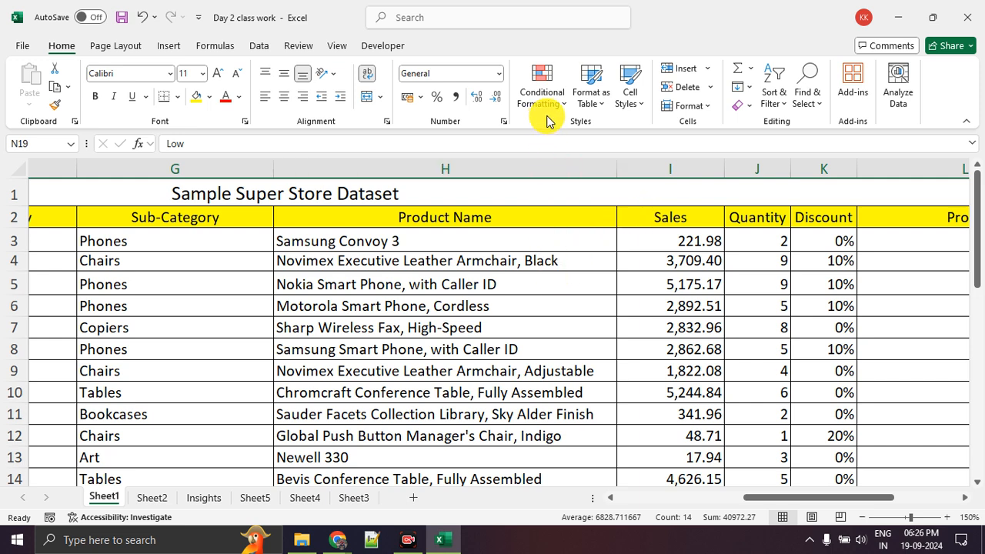
{"action": "mouse_move", "coordinate": [528, 44]}
{"action": "left_mouse_down"}
{"action": "mouse_move", "coordinate": [572, 49]}
{"action": "mouse_move", "coordinate": [536, 46]}
{"action": "left_mouse_up"}
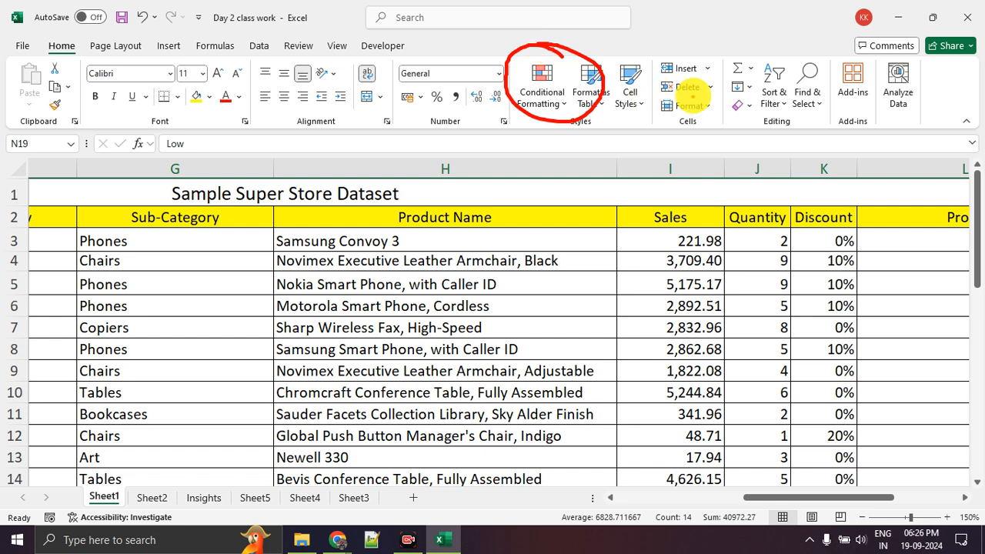
{"action": "mouse_move", "coordinate": [793, 73]}
{"action": "left_mouse_down"}
{"action": "mouse_move", "coordinate": [754, 82]}
{"action": "mouse_move", "coordinate": [780, 100]}
{"action": "mouse_move", "coordinate": [793, 57]}
{"action": "left_mouse_up"}
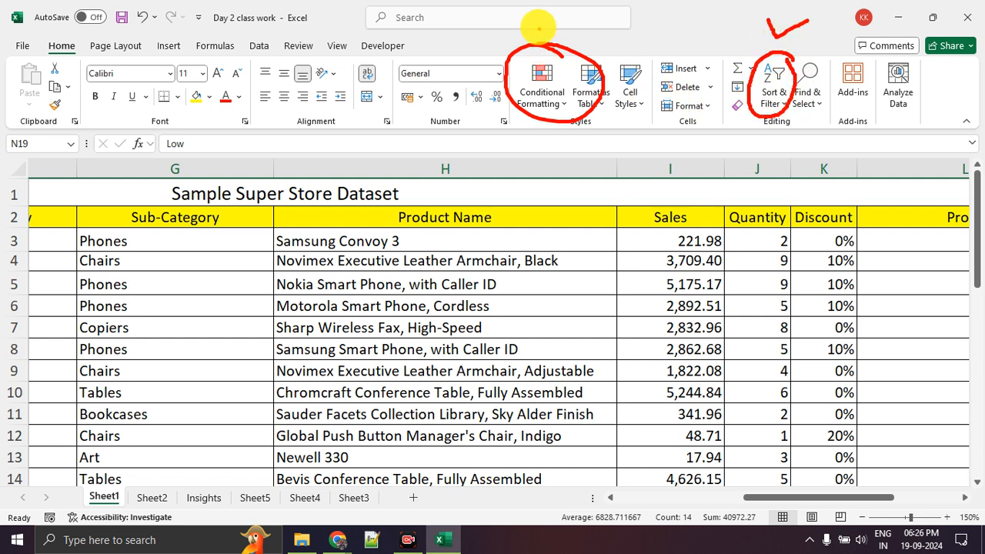
{"action": "left_click_drag", "start_coordinate": [537, 27], "coordinate": [594, 18]}
{"action": "key", "text": "Escape"}
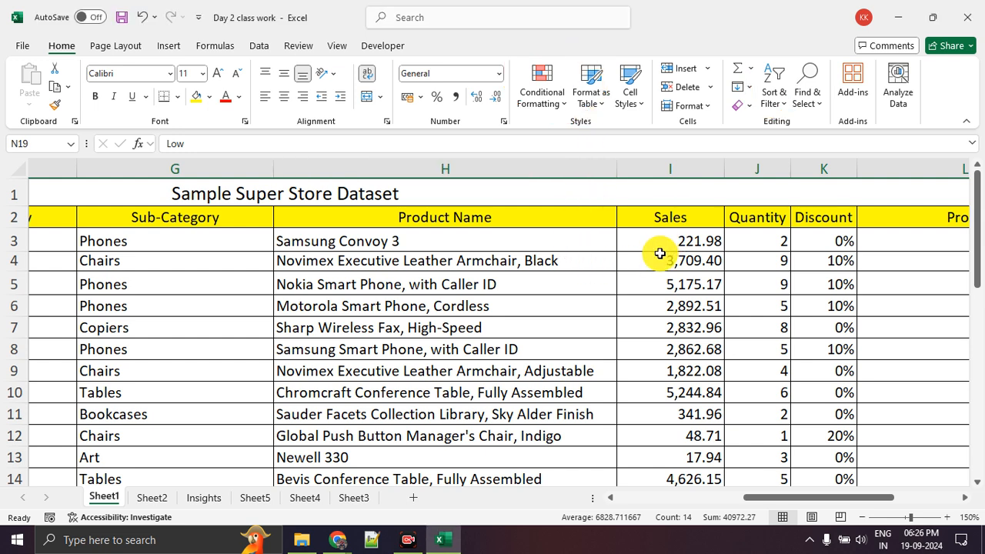
{"action": "left_click", "coordinate": [780, 101]}
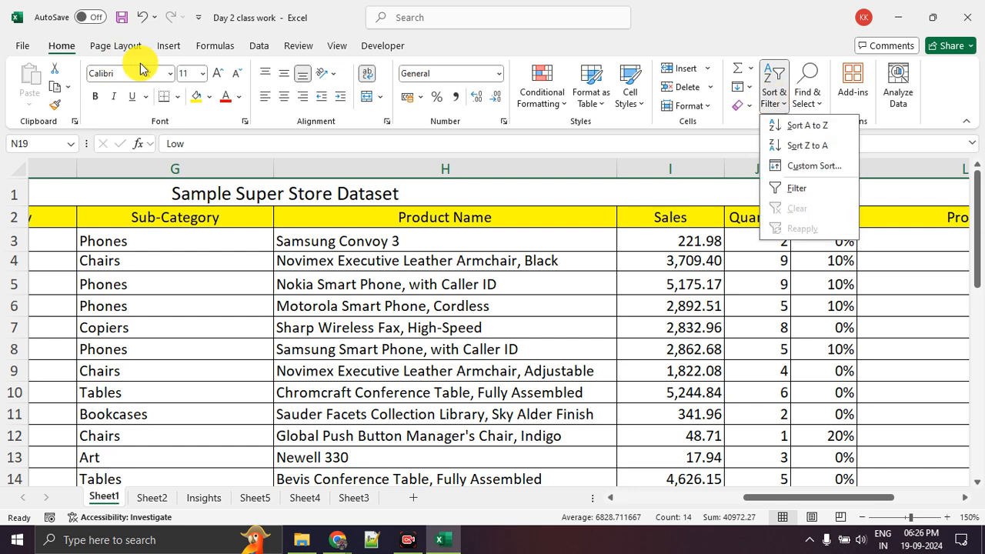
{"action": "left_click", "coordinate": [62, 49]}
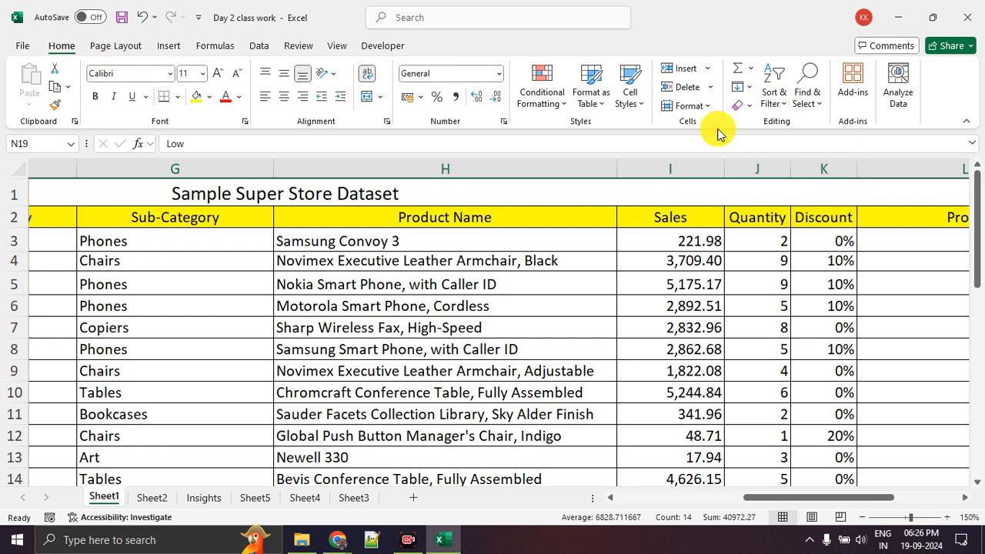
Add a filter to the Quantity column J2:J21 and view its sort and filter options
{"action": "left_click_drag", "start_coordinate": [755, 227], "coordinate": [757, 424]}
{"action": "left_click", "coordinate": [779, 105]}
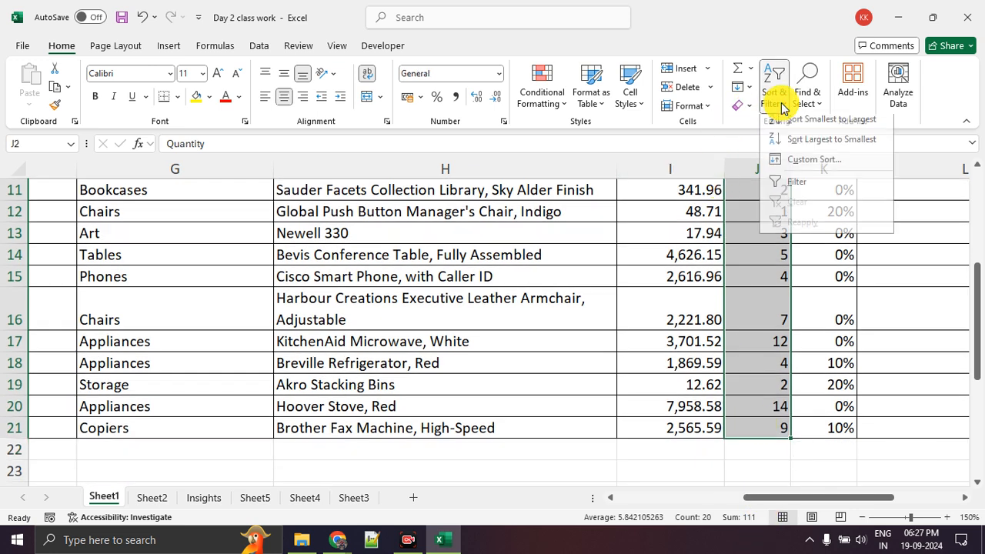
{"action": "left_click", "coordinate": [787, 189]}
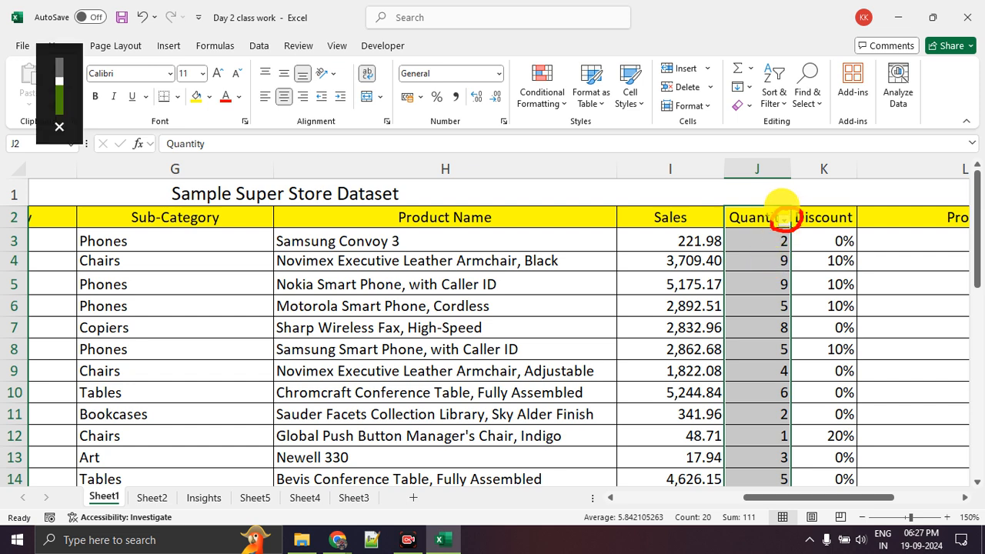
{"action": "key", "text": "XF86AudioRaiseVolume"}
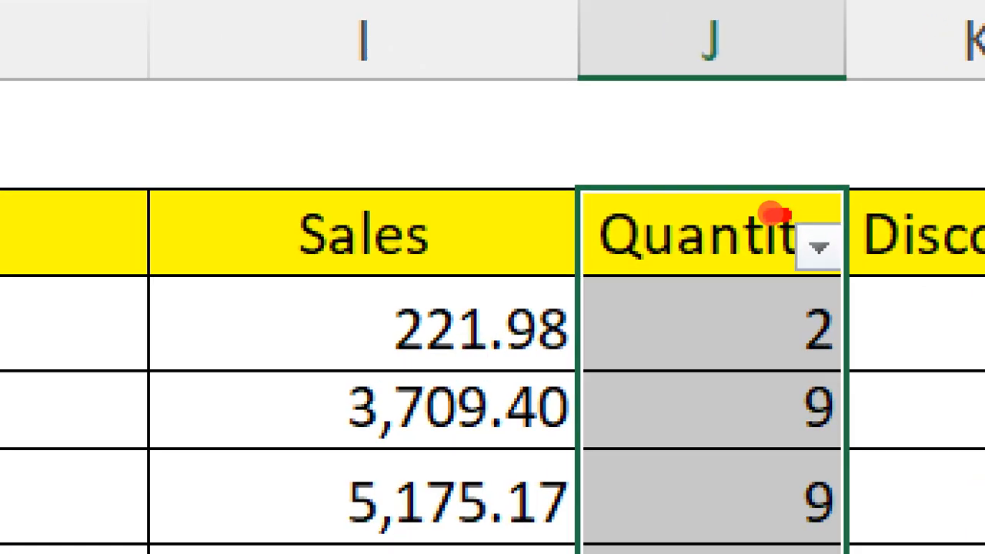
{"action": "mouse_move", "coordinate": [774, 214]}
{"action": "left_mouse_down"}
{"action": "mouse_move", "coordinate": [946, 262]}
{"action": "mouse_move", "coordinate": [748, 165]}
{"action": "left_mouse_up"}
{"action": "key", "text": "Escape"}
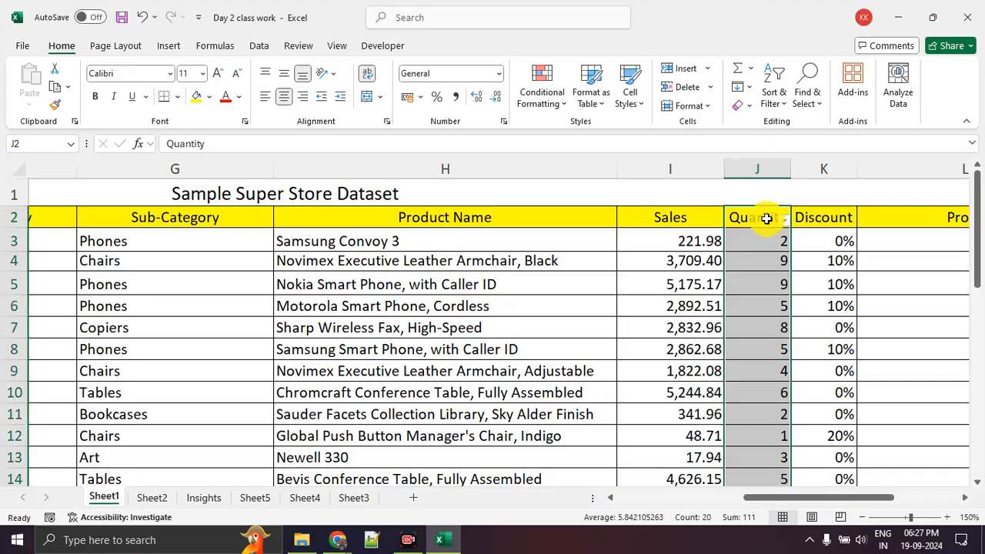
{"action": "left_click", "coordinate": [788, 222]}
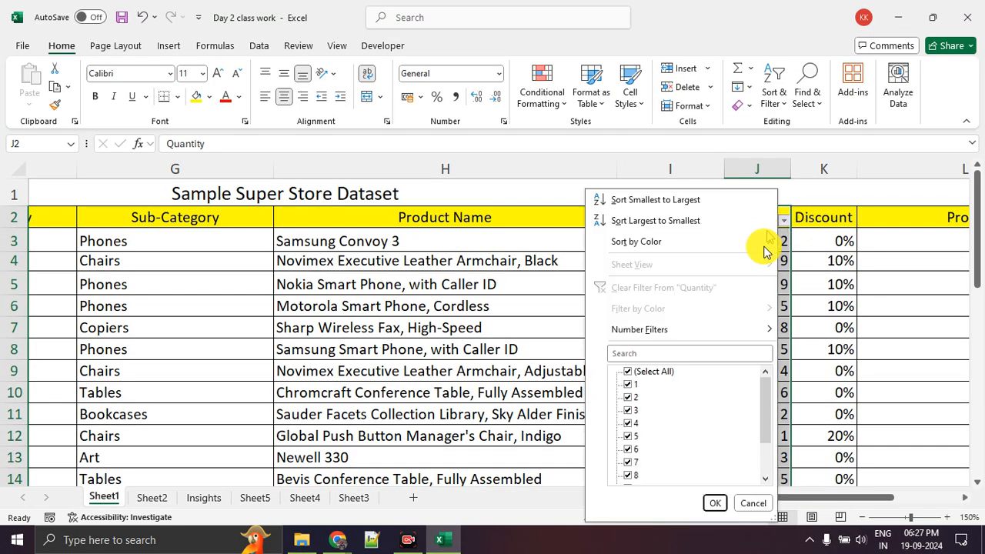
{"action": "left_click", "coordinate": [816, 260]}
{"action": "left_click", "coordinate": [801, 262]}
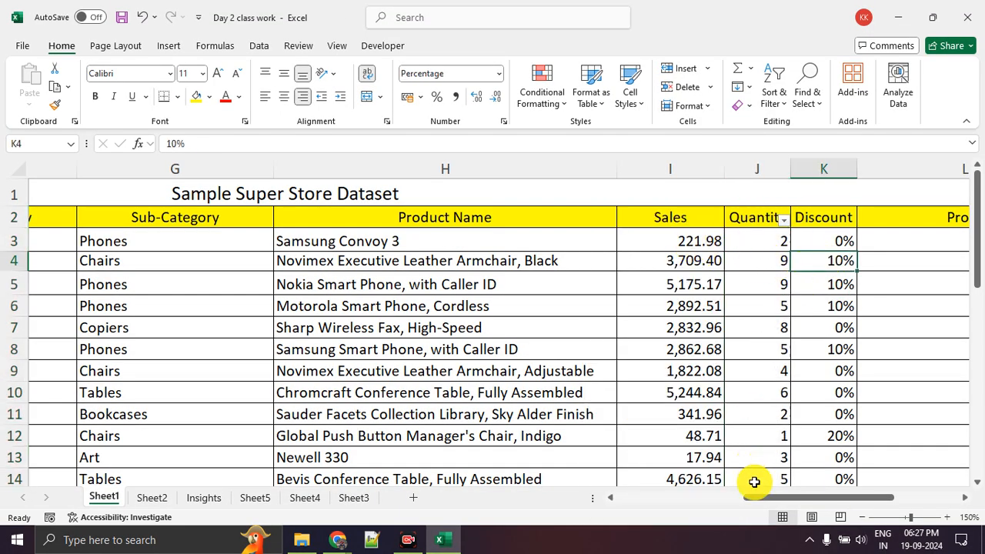
Replace the Quantity column's filter with a filter on the Profit column L2:L21
{"action": "left_click_drag", "start_coordinate": [760, 496], "coordinate": [789, 502]}
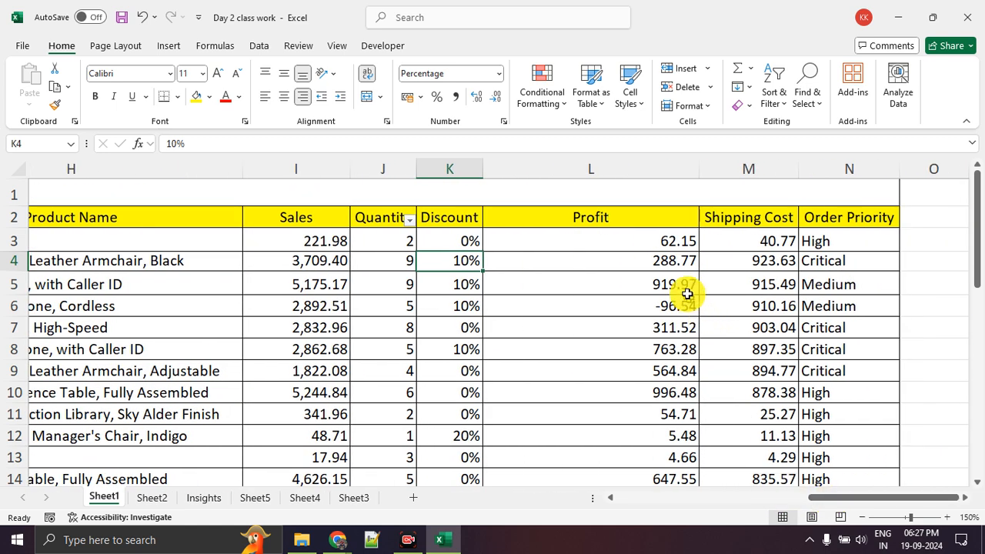
{"action": "left_click_drag", "start_coordinate": [642, 220], "coordinate": [652, 386]}
{"action": "left_click_drag", "start_coordinate": [658, 487], "coordinate": [655, 433]}
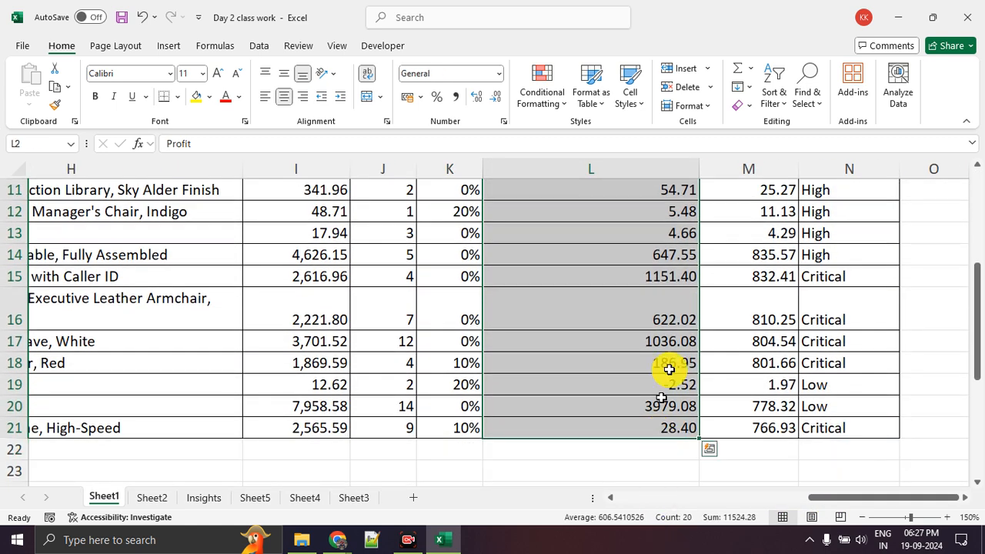
{"action": "left_click", "coordinate": [767, 112]}
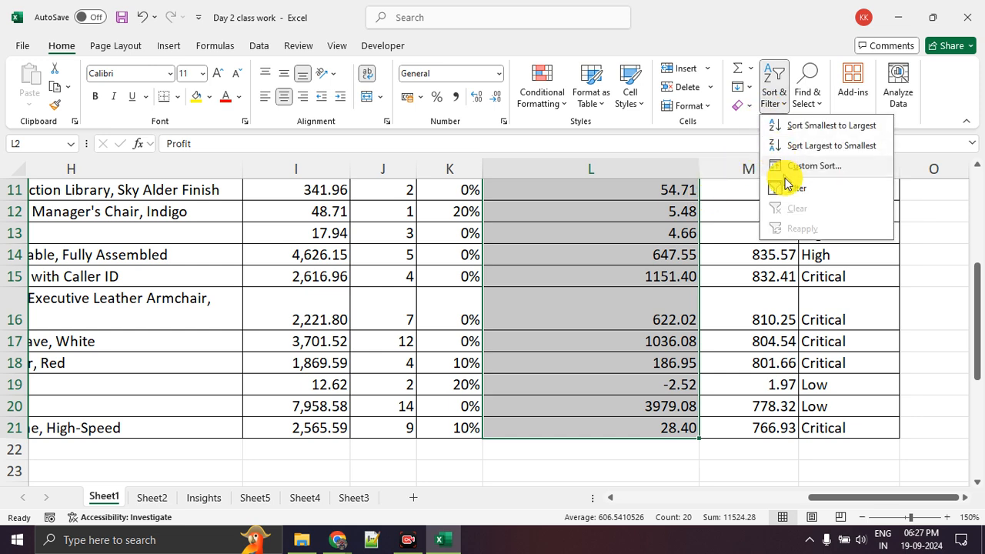
{"action": "left_click", "coordinate": [790, 194]}
{"action": "scroll", "coordinate": [716, 242], "scroll_direction": "up", "scroll_amount": 4}
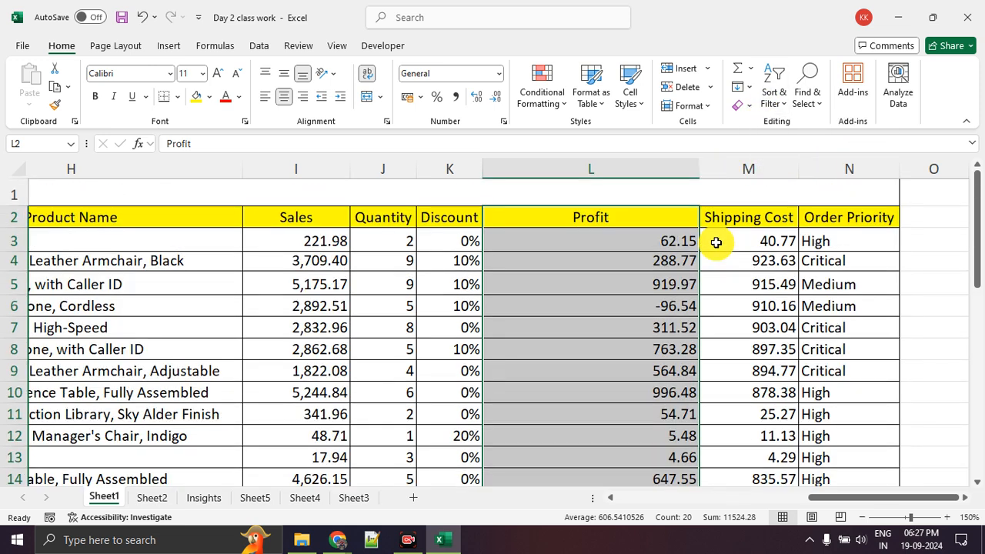
{"action": "left_click", "coordinate": [772, 90]}
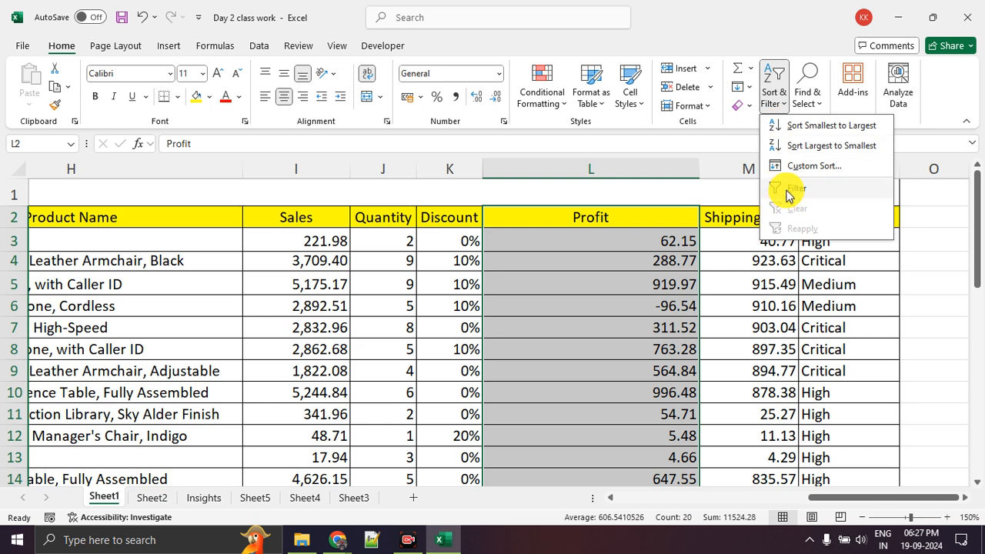
{"action": "left_click", "coordinate": [788, 197]}
{"action": "left_click", "coordinate": [711, 322]}
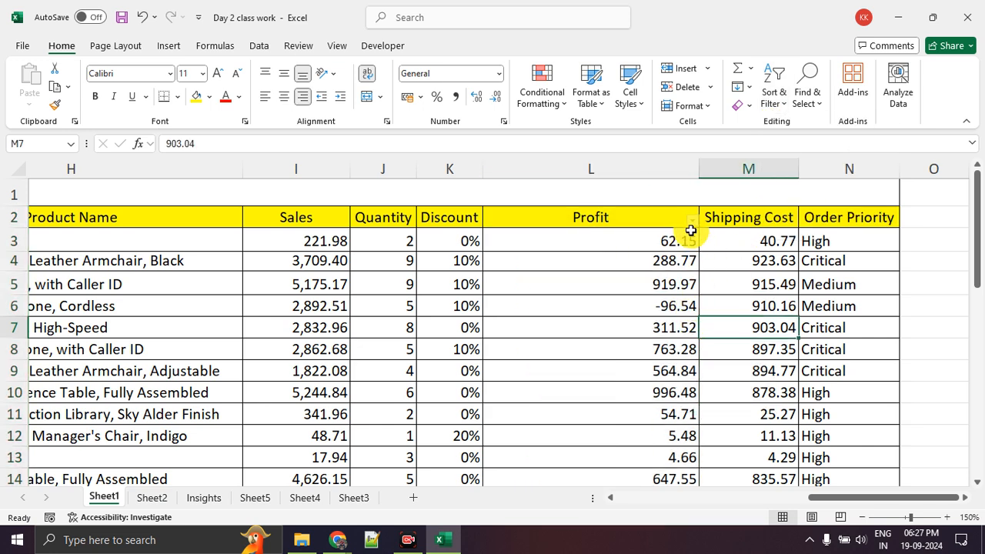
Sort the dataset by Profit from smallest to largest, expanding the selection to include the neighbouring columns
{"action": "left_click", "coordinate": [690, 220]}
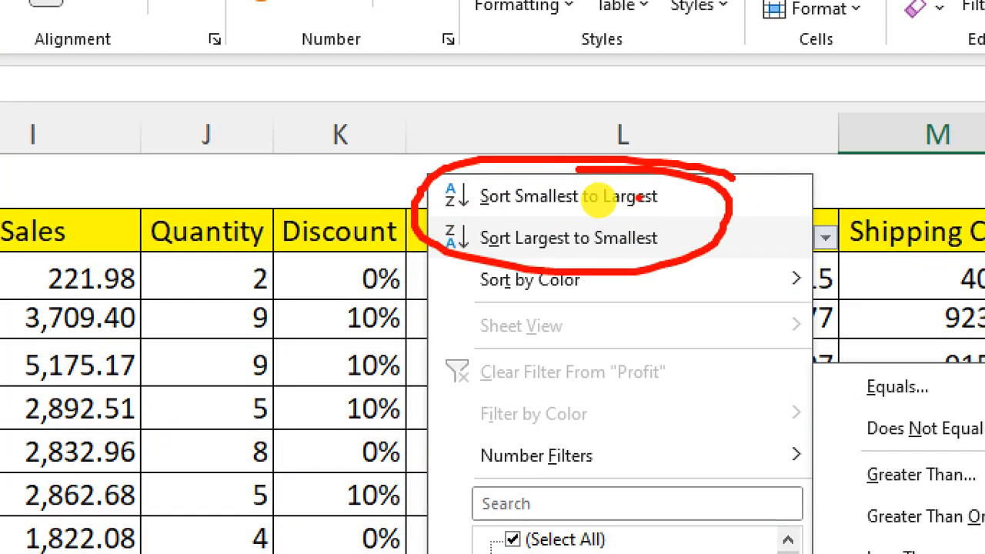
{"action": "key", "text": "Escape"}
{"action": "left_click", "coordinate": [693, 221]}
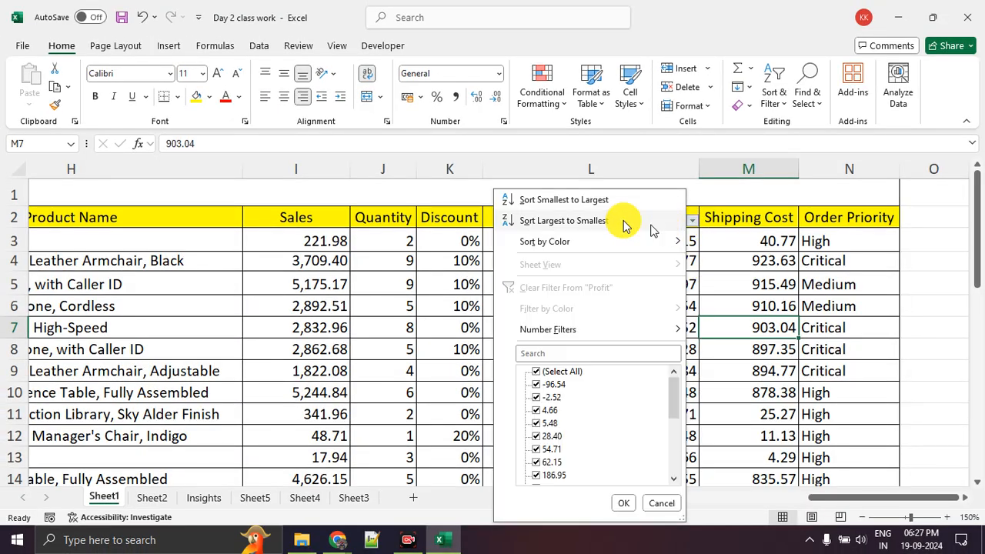
{"action": "left_click", "coordinate": [594, 203]}
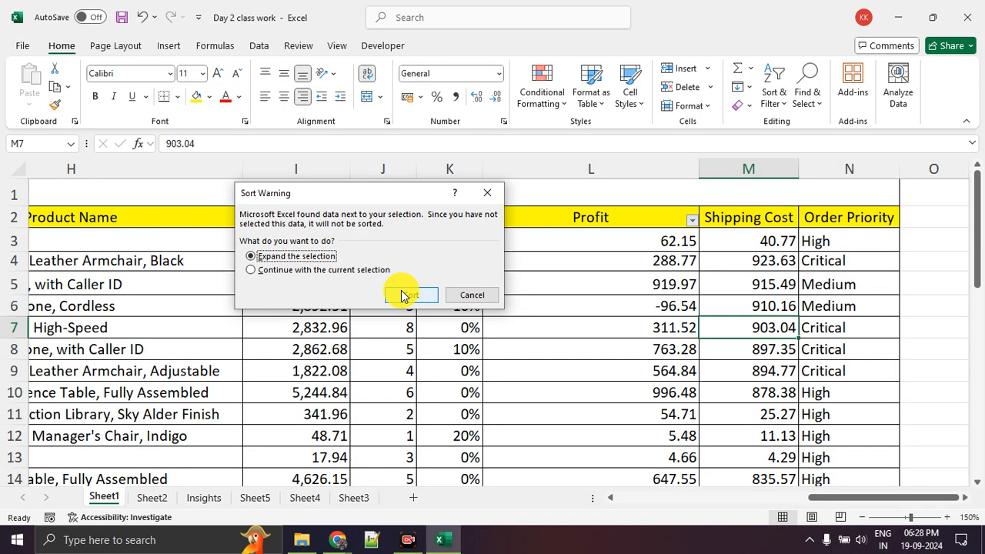
{"action": "left_click", "coordinate": [408, 294]}
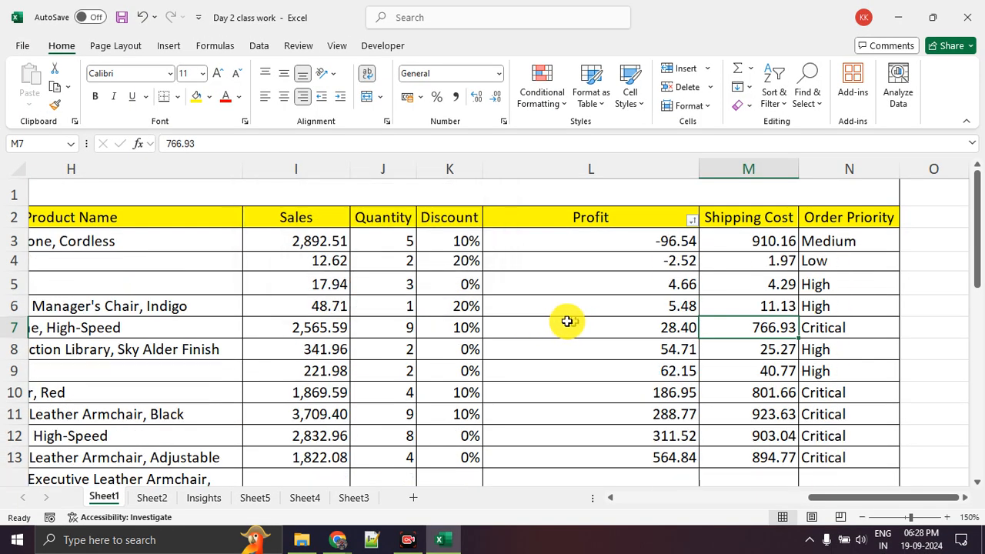
Review the sorted records across the columns, including the product name in H3
{"action": "mouse_move", "coordinate": [185, 235]}
{"action": "left_mouse_down"}
{"action": "mouse_move", "coordinate": [220, 209]}
{"action": "mouse_move", "coordinate": [408, 222]}
{"action": "left_mouse_up"}
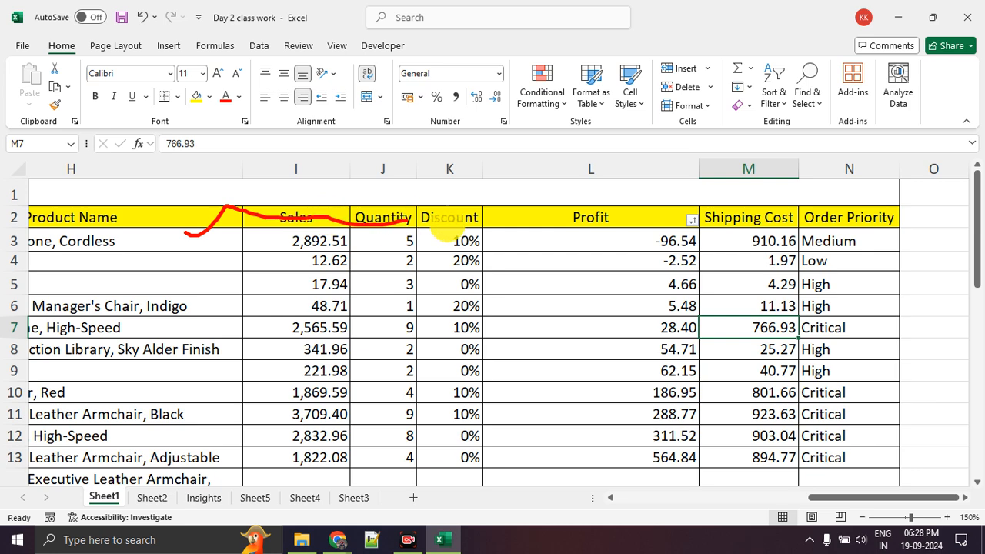
{"action": "left_click_drag", "start_coordinate": [831, 496], "coordinate": [668, 497]}
{"action": "left_click_drag", "start_coordinate": [754, 502], "coordinate": [843, 499]}
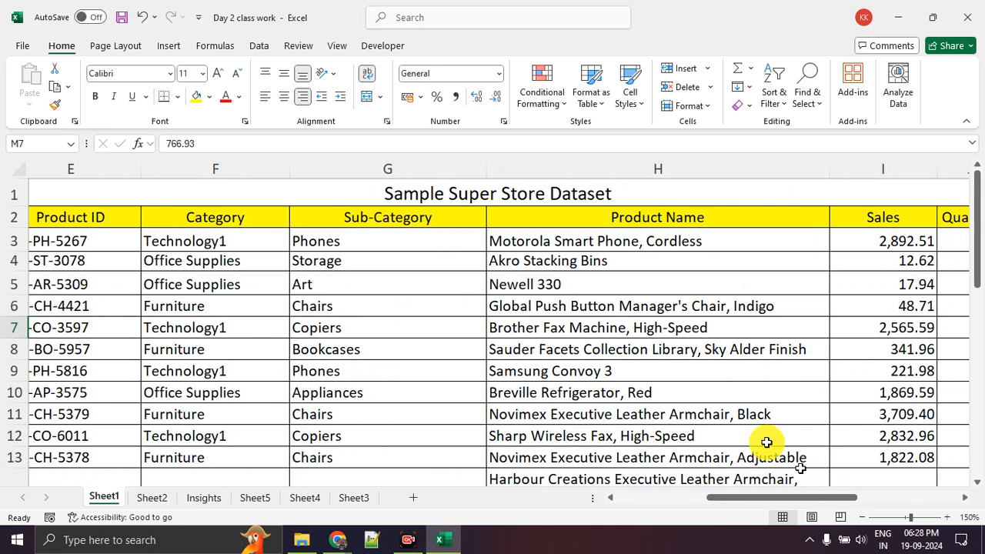
{"action": "left_click", "coordinate": [600, 249]}
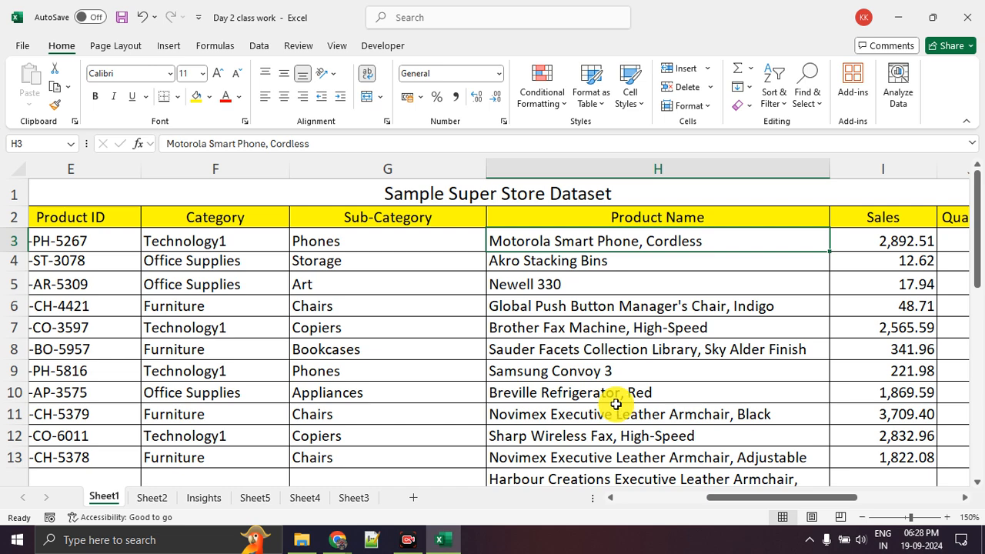
{"action": "left_click_drag", "start_coordinate": [742, 504], "coordinate": [833, 497]}
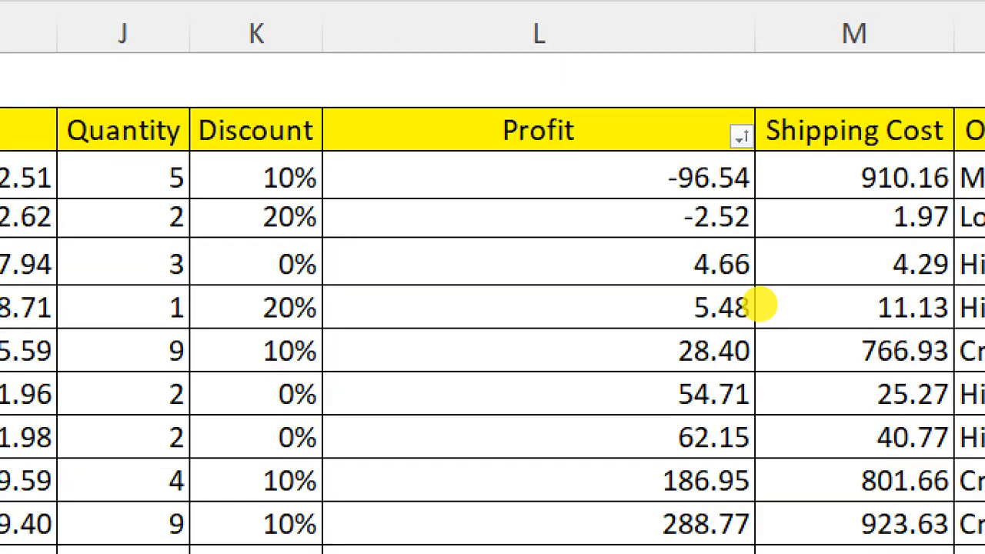
Examine the lowest Profit entries in L3:L6 of the sorted dataset
{"action": "mouse_move", "coordinate": [665, 159]}
{"action": "left_mouse_down"}
{"action": "mouse_move", "coordinate": [660, 223]}
{"action": "mouse_move", "coordinate": [758, 171]}
{"action": "left_mouse_up"}
{"action": "left_click_drag", "start_coordinate": [776, 236], "coordinate": [697, 233]}
{"action": "mouse_move", "coordinate": [728, 265]}
{"action": "left_mouse_down"}
{"action": "mouse_move", "coordinate": [704, 286]}
{"action": "mouse_move", "coordinate": [726, 311]}
{"action": "mouse_move", "coordinate": [777, 293]}
{"action": "mouse_move", "coordinate": [747, 269]}
{"action": "left_mouse_up"}
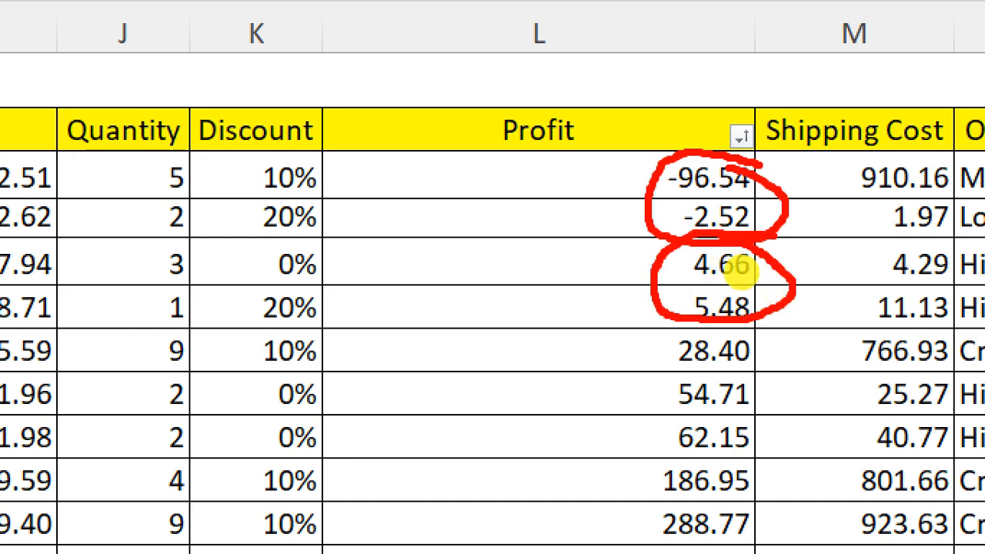
{"action": "key", "text": "Escape"}
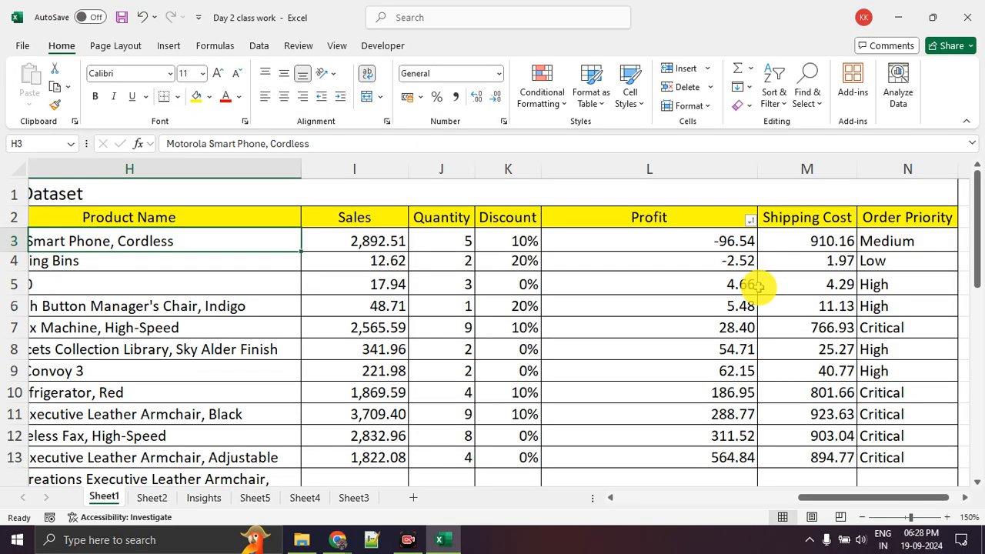
{"action": "mouse_move", "coordinate": [767, 223]}
{"action": "left_mouse_down"}
{"action": "mouse_move", "coordinate": [700, 243]}
{"action": "mouse_move", "coordinate": [742, 306]}
{"action": "mouse_move", "coordinate": [767, 224]}
{"action": "left_mouse_up"}
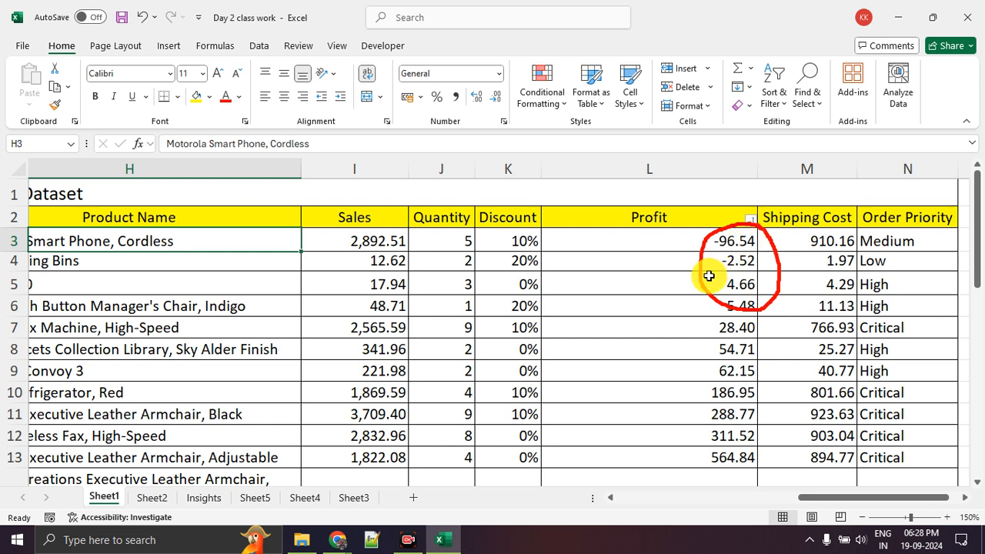
{"action": "key", "text": "Escape"}
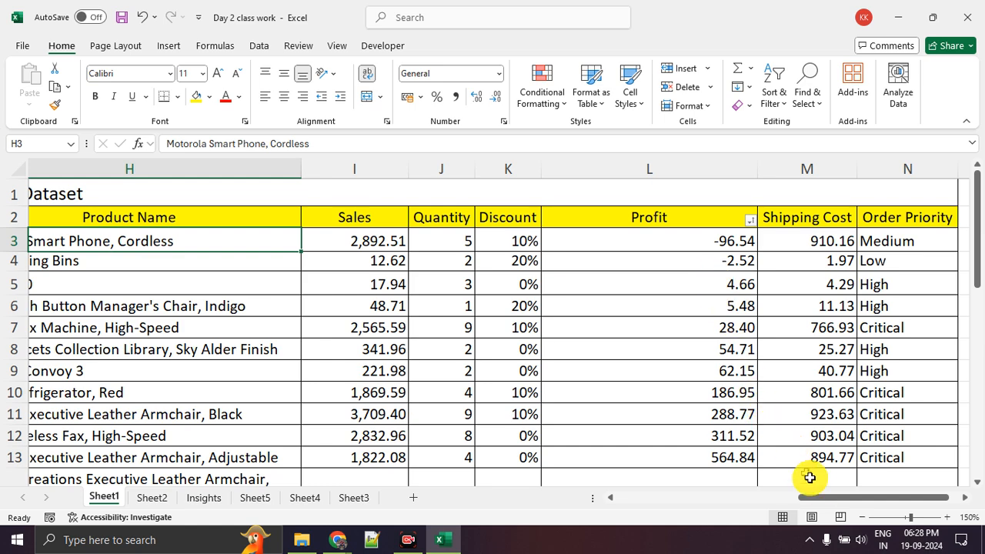
Examine the loss-making records, checking the countries in B4:B6 and the Profit, Discount, Product ID, Category, Sub-Category and Product Name in row 4
{"action": "left_click_drag", "start_coordinate": [822, 499], "coordinate": [625, 499]}
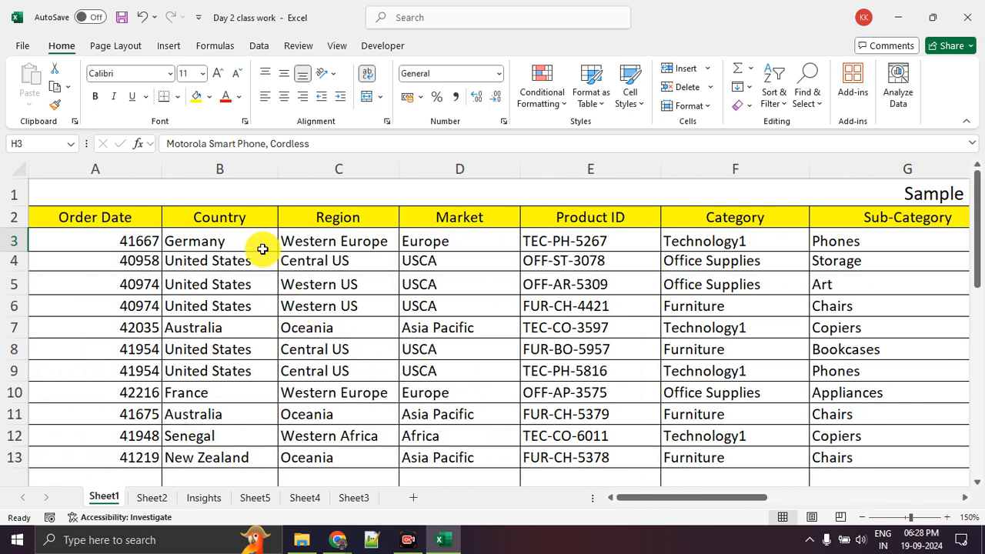
{"action": "left_click_drag", "start_coordinate": [245, 305], "coordinate": [248, 259]}
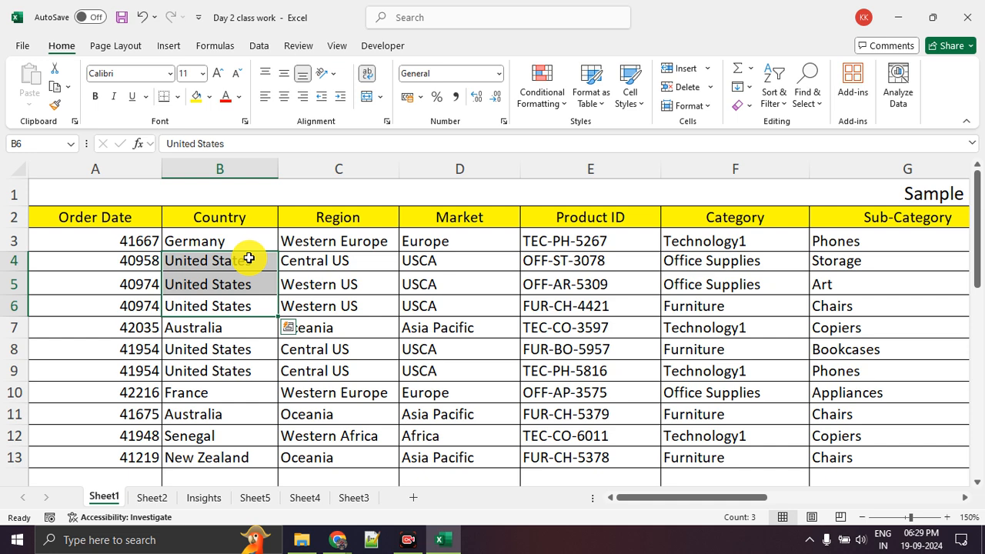
{"action": "left_click_drag", "start_coordinate": [664, 498], "coordinate": [875, 493]}
{"action": "left_click", "coordinate": [739, 371]}
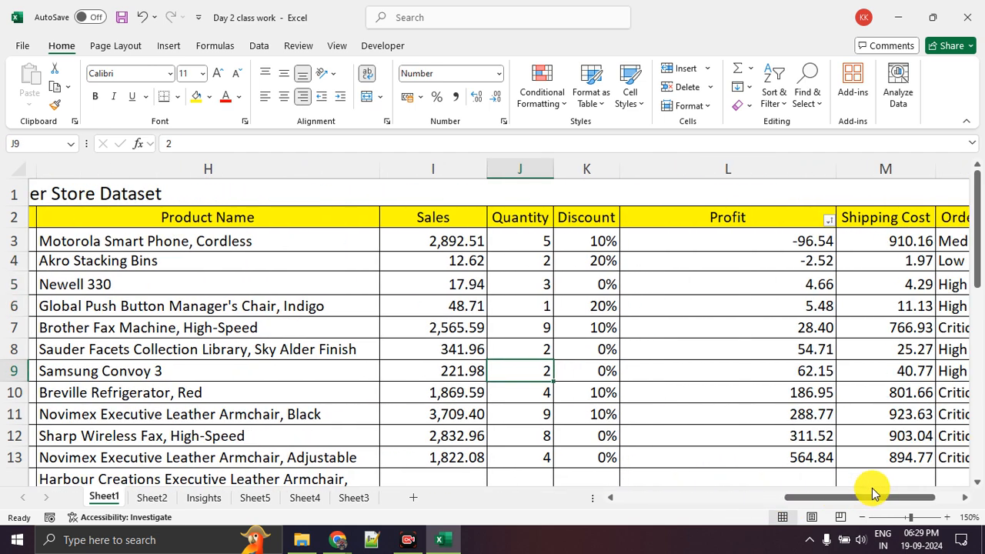
{"action": "left_click", "coordinate": [769, 260]}
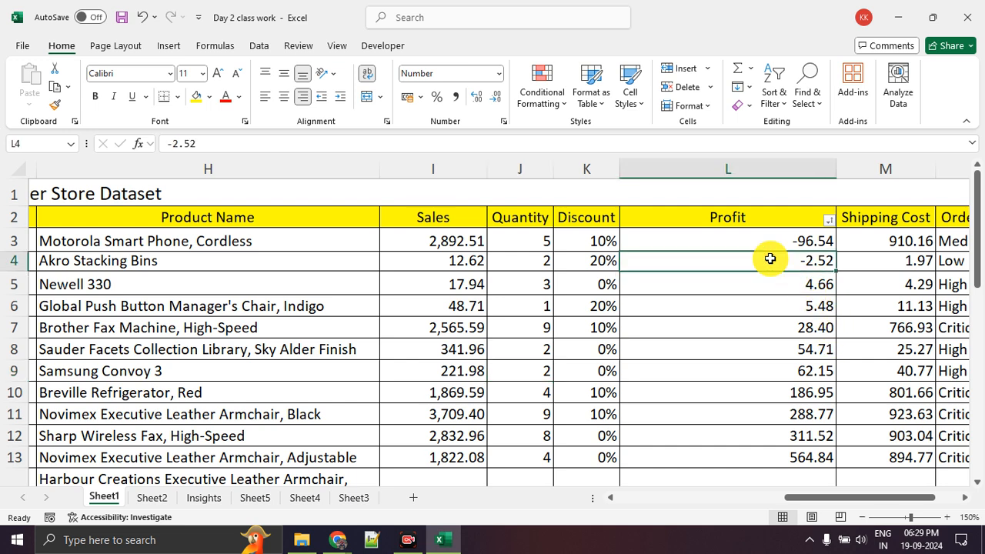
{"action": "left_click", "coordinate": [582, 262]}
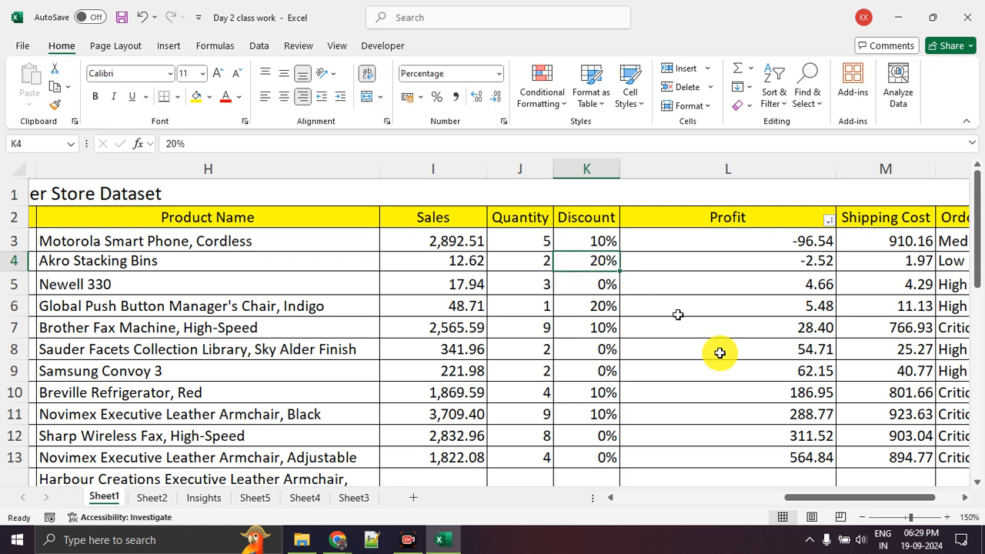
{"action": "left_click_drag", "start_coordinate": [840, 498], "coordinate": [636, 493]}
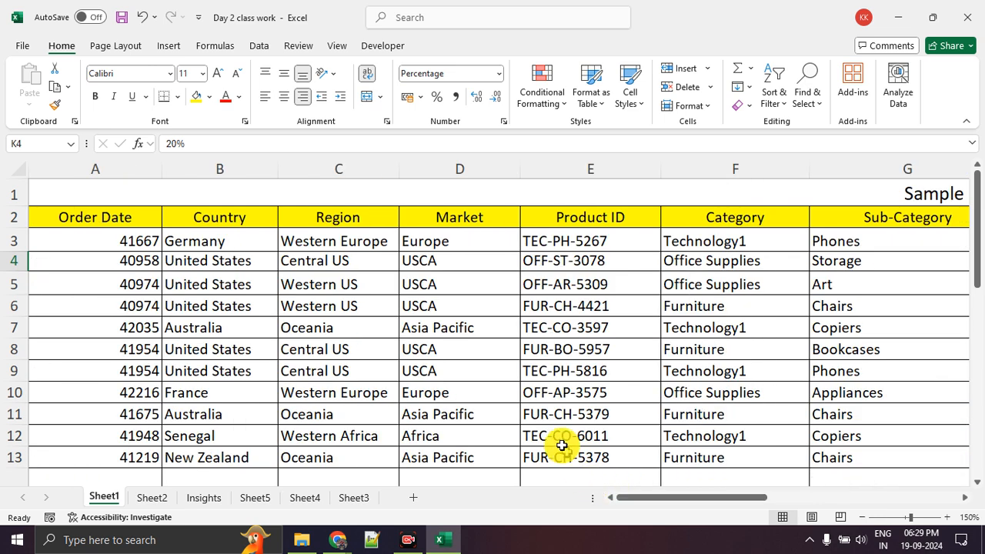
{"action": "left_click_drag", "start_coordinate": [600, 260], "coordinate": [826, 260]}
{"action": "left_click", "coordinate": [780, 266]}
{"action": "left_click", "coordinate": [836, 270]}
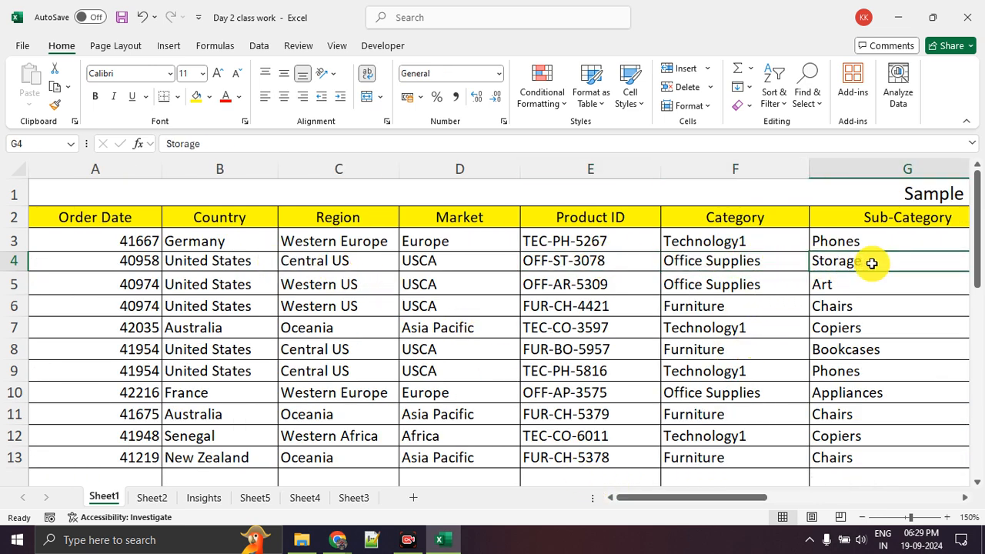
{"action": "left_click_drag", "start_coordinate": [745, 496], "coordinate": [900, 494]}
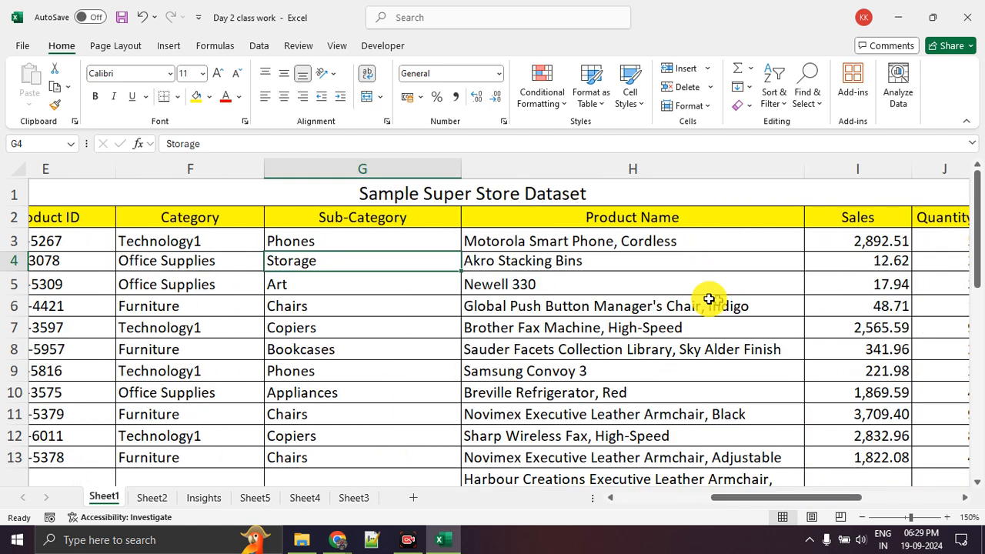
{"action": "left_click", "coordinate": [601, 267]}
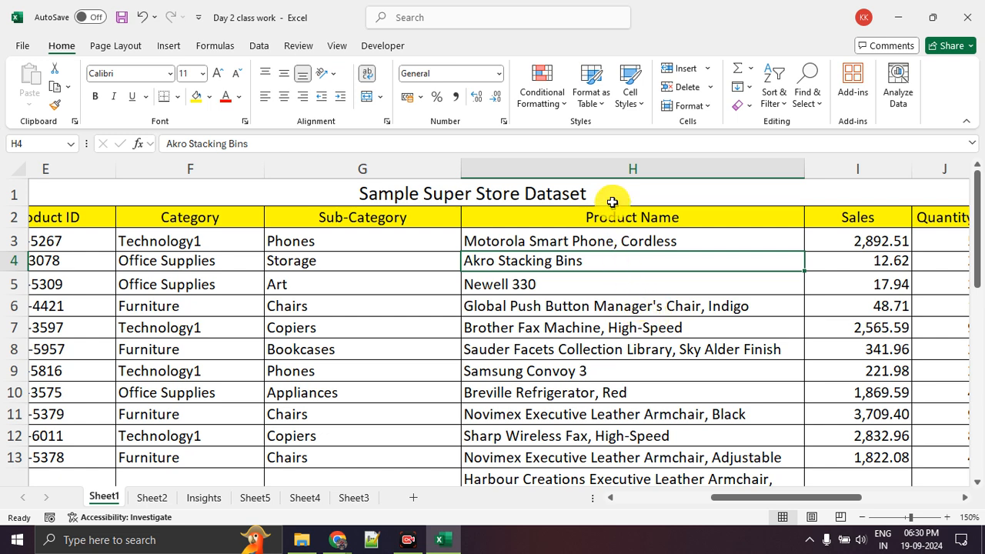
{"action": "left_click", "coordinate": [539, 94]}
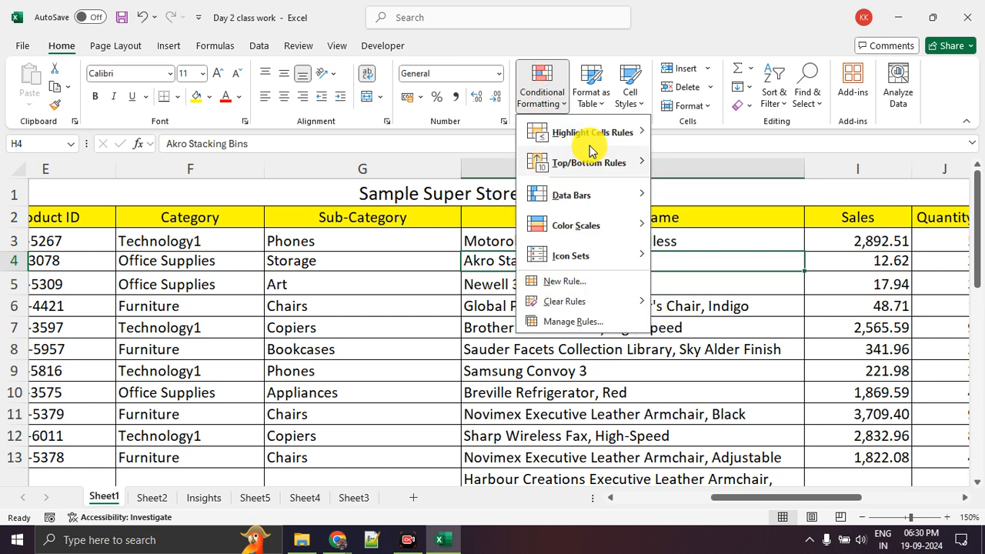
{"action": "mouse_move", "coordinate": [604, 138]}
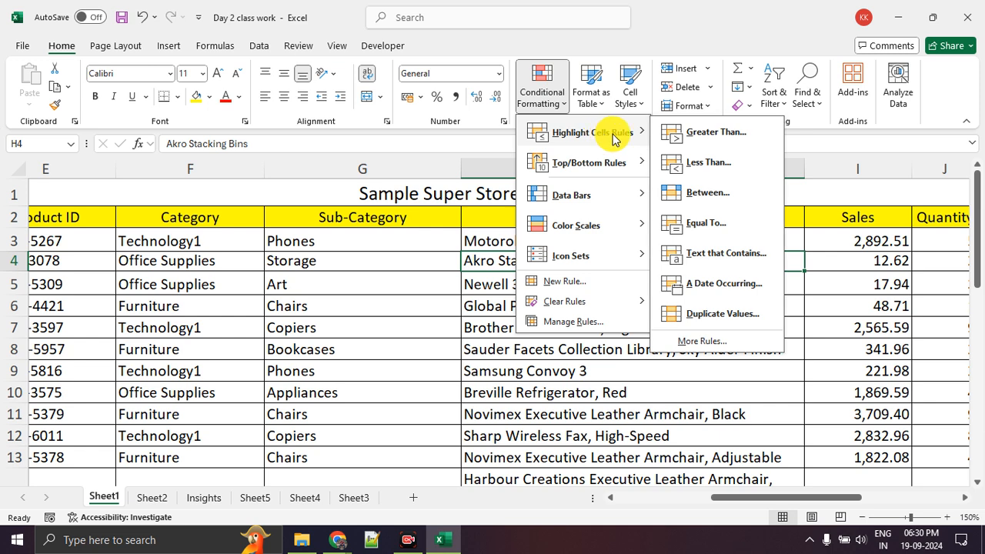
{"action": "mouse_move", "coordinate": [605, 209]}
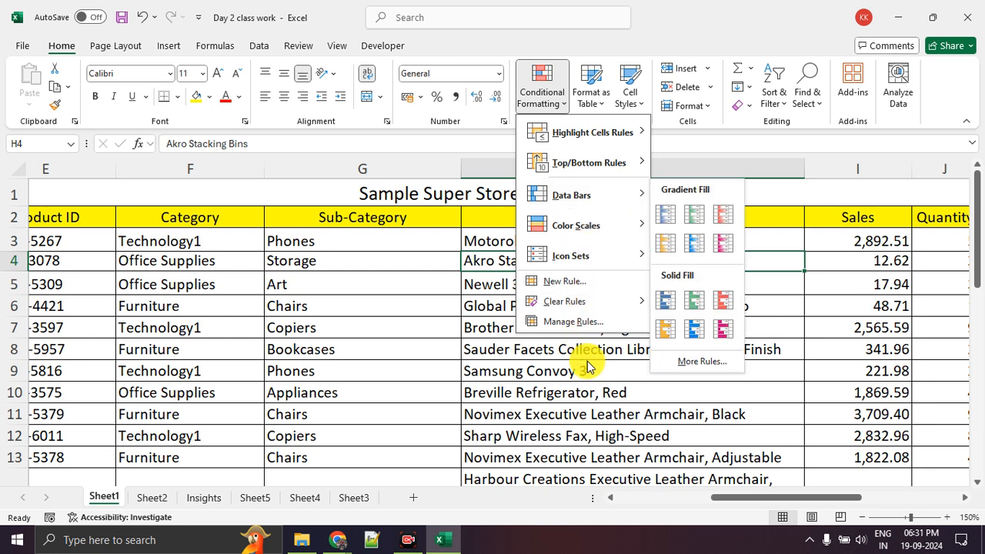
{"action": "left_click", "coordinate": [590, 387]}
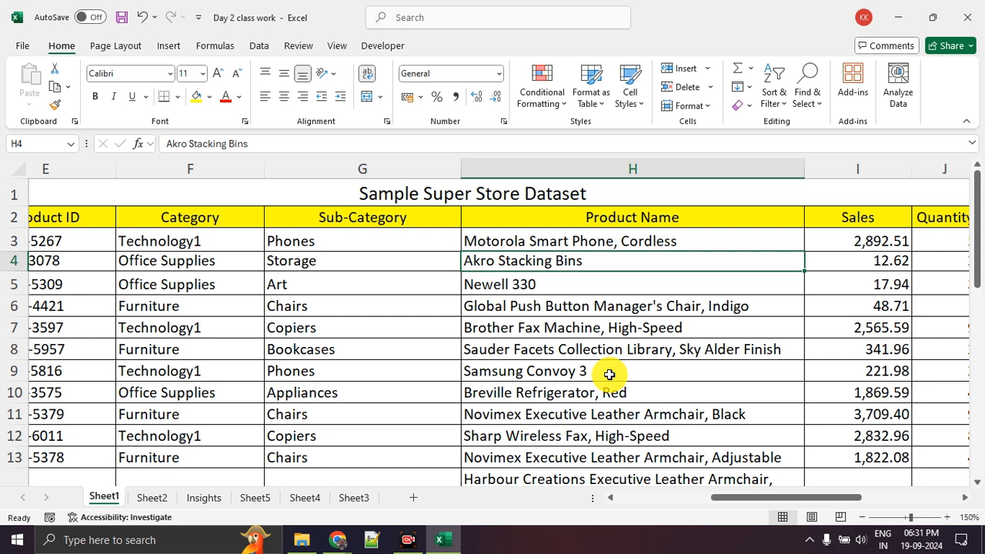
Review the filtered employee table on Sheet2 across its columns, from First Name through DOB
{"action": "left_click", "coordinate": [150, 498]}
{"action": "scroll", "coordinate": [343, 372], "scroll_direction": "up", "scroll_amount": 5}
{"action": "scroll", "coordinate": [343, 371], "scroll_direction": "up", "scroll_amount": 5}
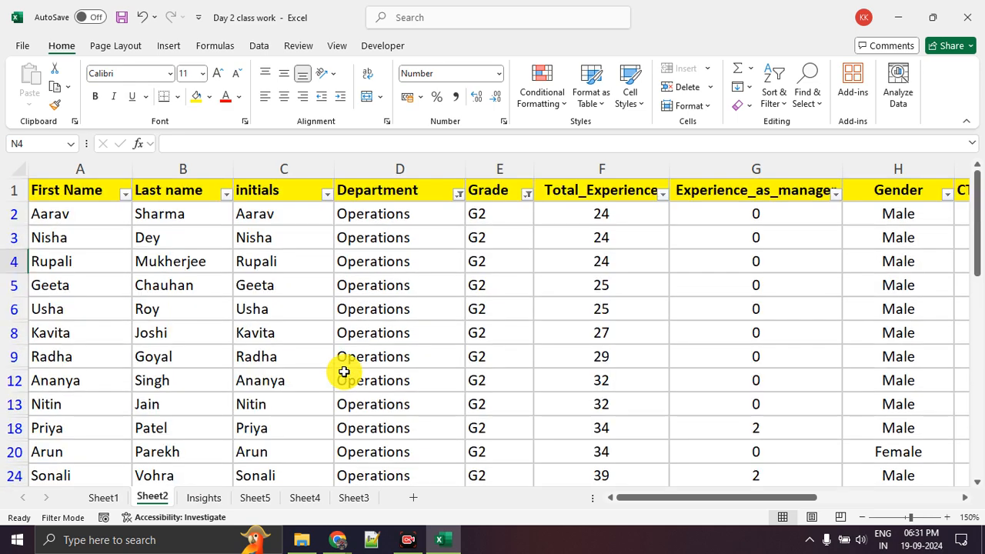
{"action": "left_click_drag", "start_coordinate": [714, 499], "coordinate": [247, 524]}
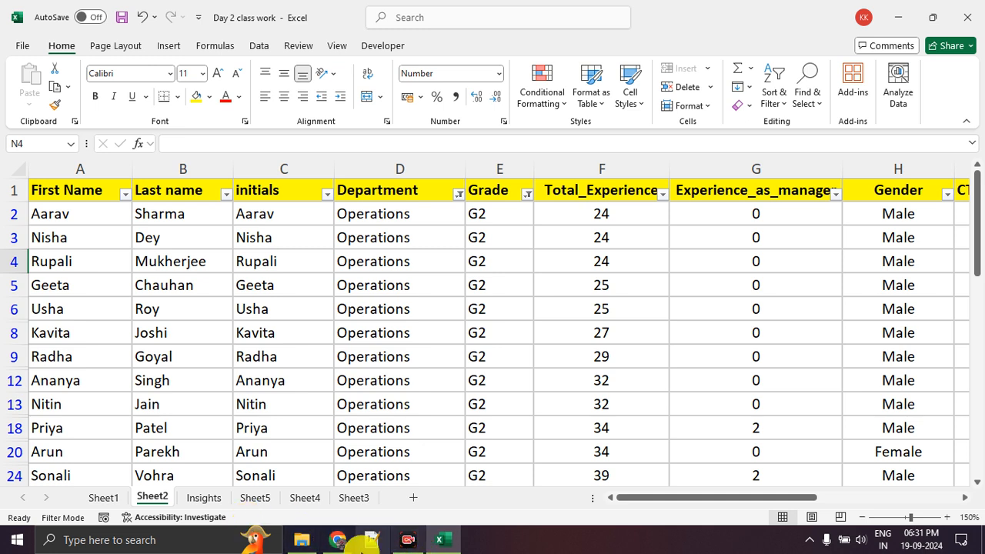
{"action": "left_click_drag", "start_coordinate": [639, 499], "coordinate": [788, 499]}
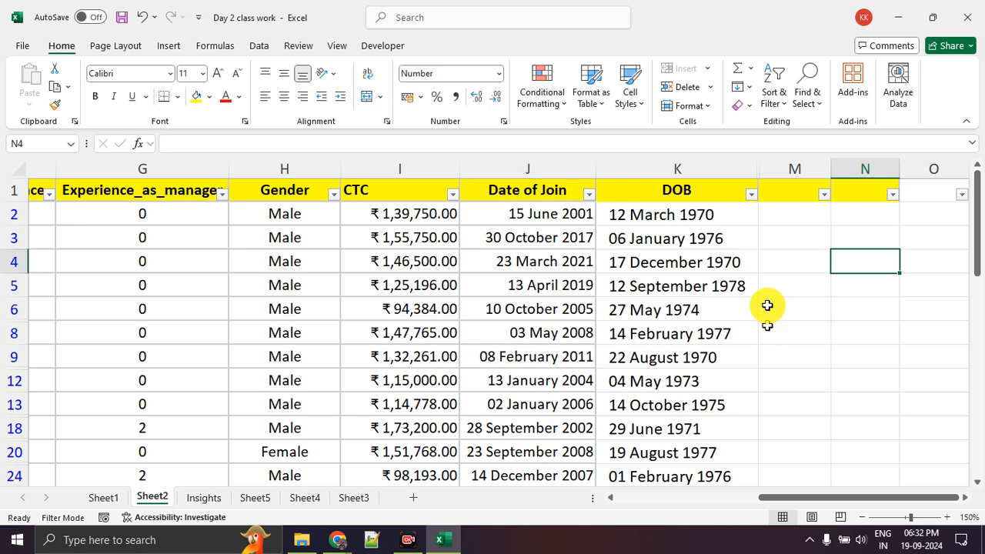
Look through the Insights, Sheet5 and Sheet4 worksheets and return to the Super Store dataset on Sheet1
{"action": "left_click", "coordinate": [201, 499]}
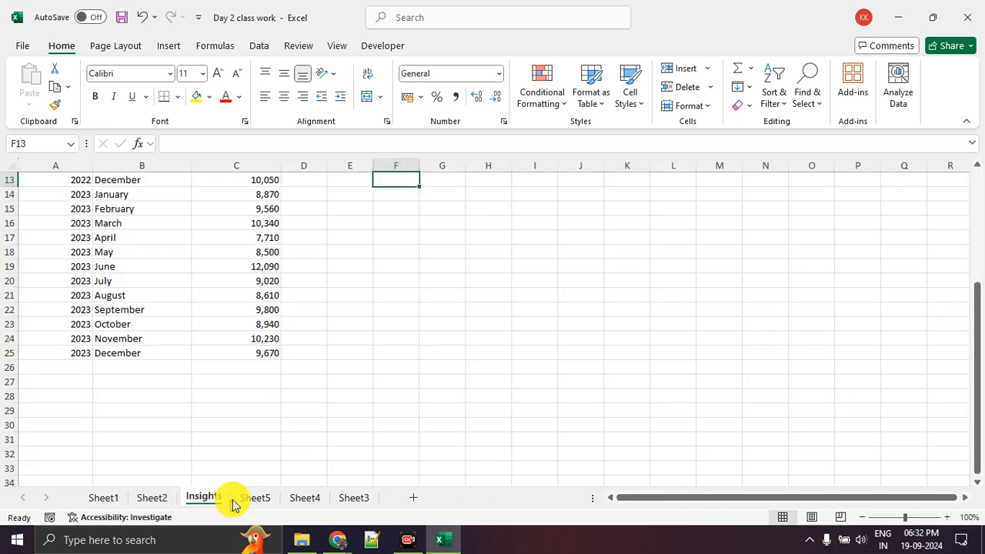
{"action": "left_click", "coordinate": [245, 499]}
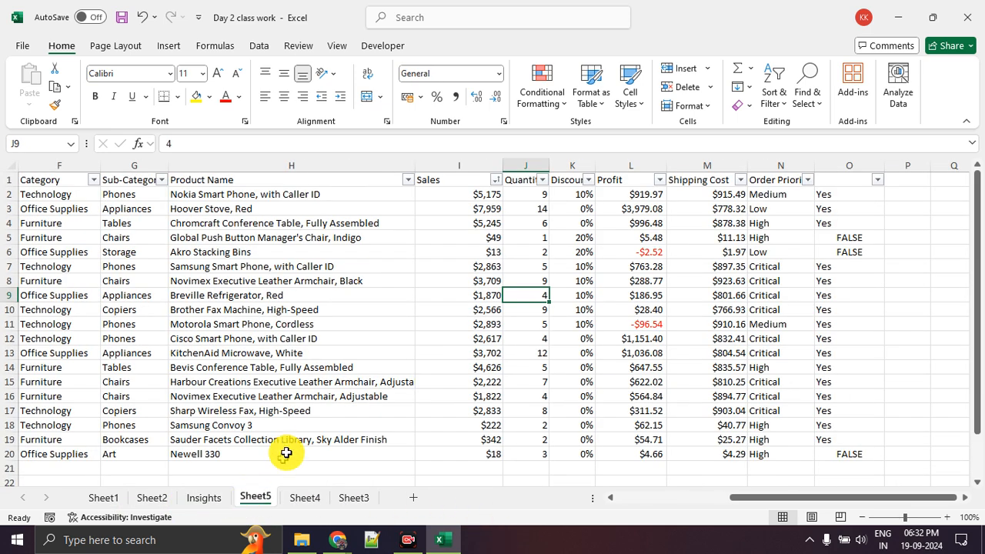
{"action": "left_click", "coordinate": [303, 496]}
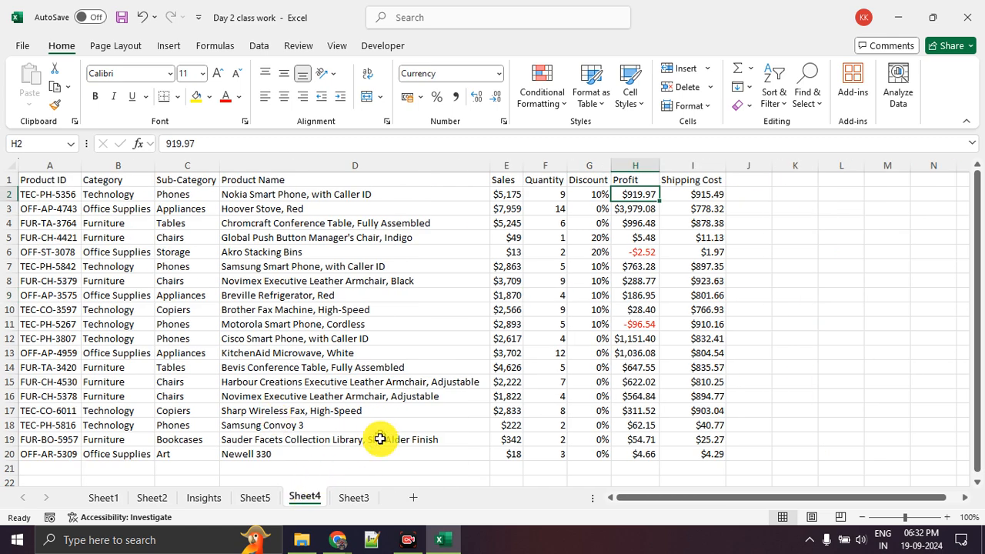
{"action": "left_click", "coordinate": [265, 502]}
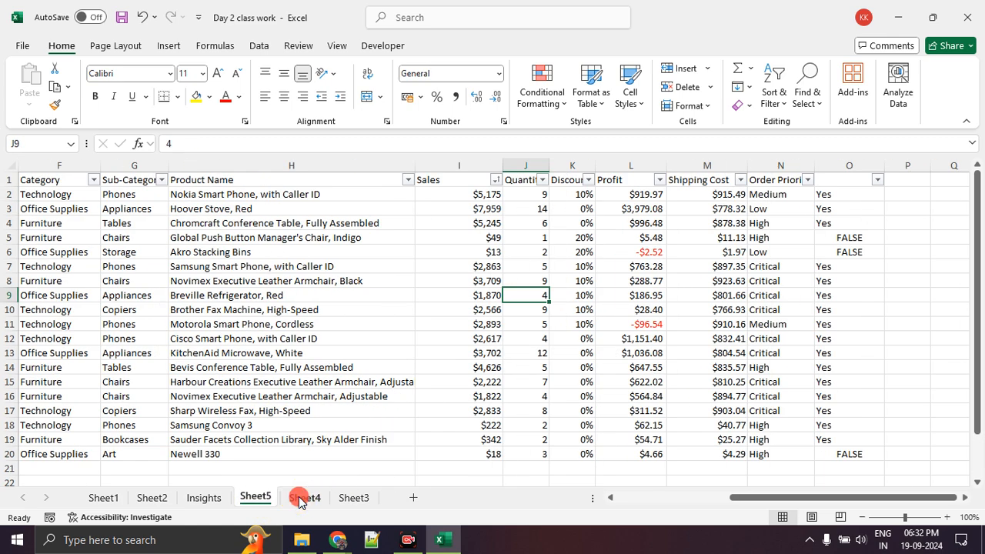
{"action": "left_click", "coordinate": [303, 498]}
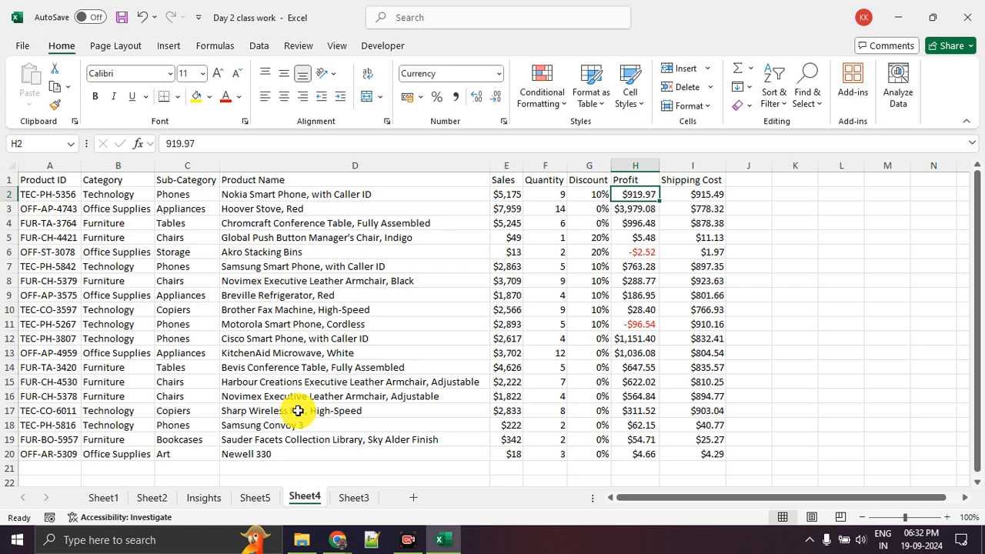
{"action": "left_click", "coordinate": [105, 498]}
{"action": "scroll", "coordinate": [164, 408], "scroll_direction": "down", "scroll_amount": 4}
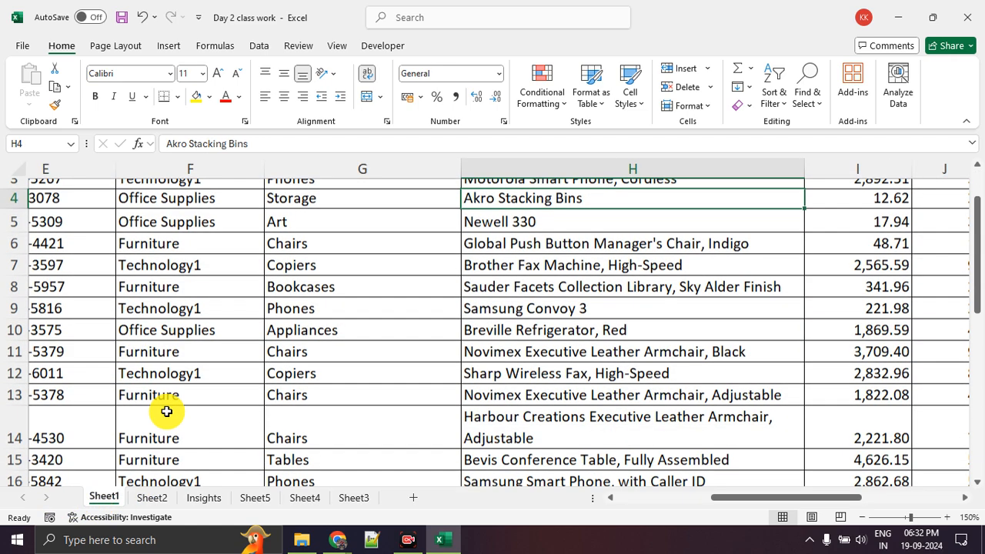
{"action": "scroll", "coordinate": [166, 408], "scroll_direction": "up", "scroll_amount": 4}
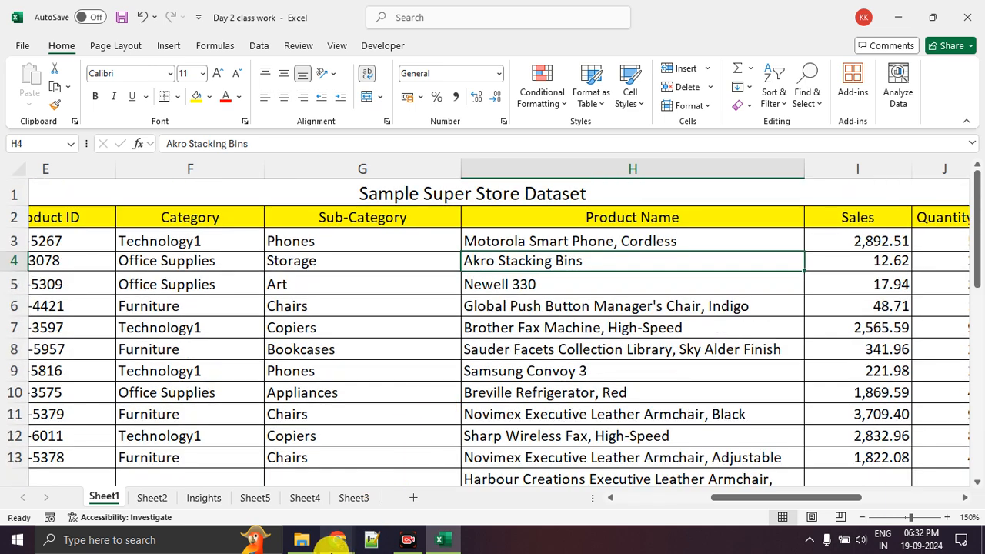
Switch to the Google Meet call in Chrome and look through its participant list to the end
{"action": "mouse_move", "coordinate": [326, 535]}
{"action": "left_click", "coordinate": [282, 485]}
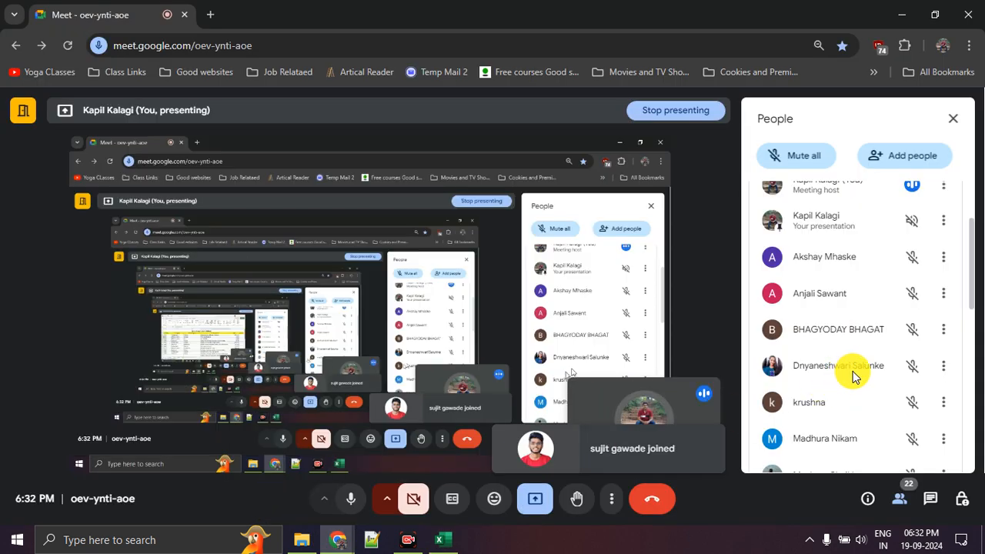
{"action": "scroll", "coordinate": [853, 376], "scroll_direction": "down", "scroll_amount": 5}
{"action": "scroll", "coordinate": [853, 377], "scroll_direction": "down", "scroll_amount": 1}
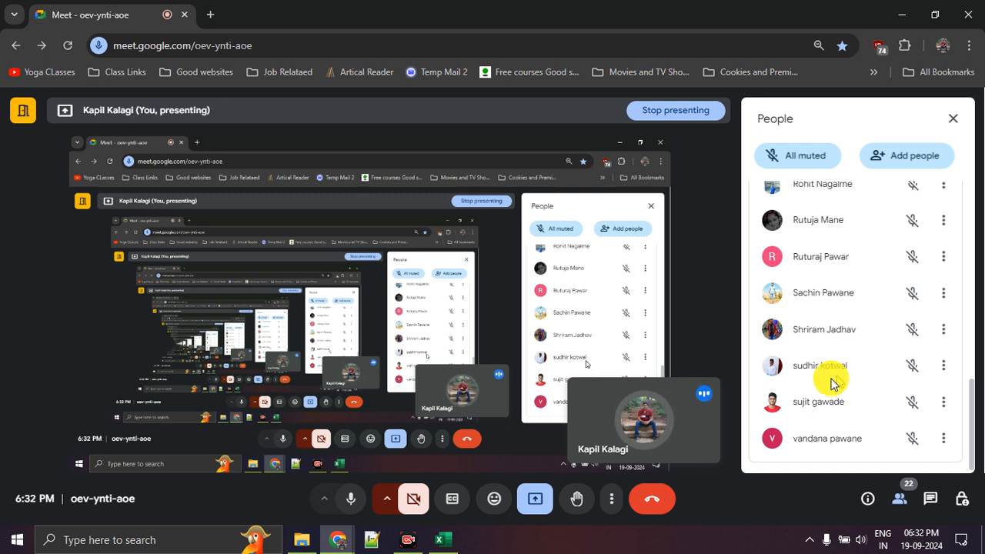
{"action": "left_click", "coordinate": [408, 540]}
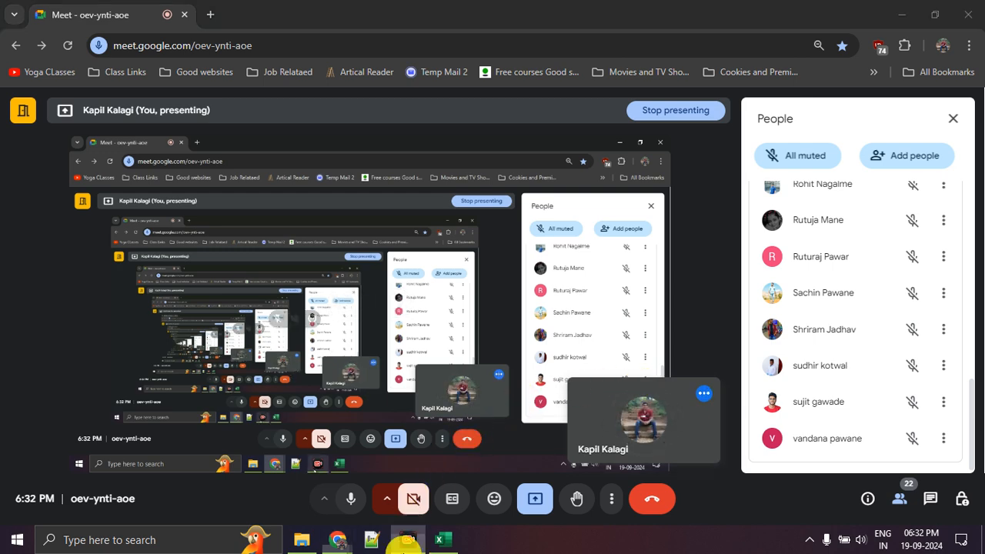